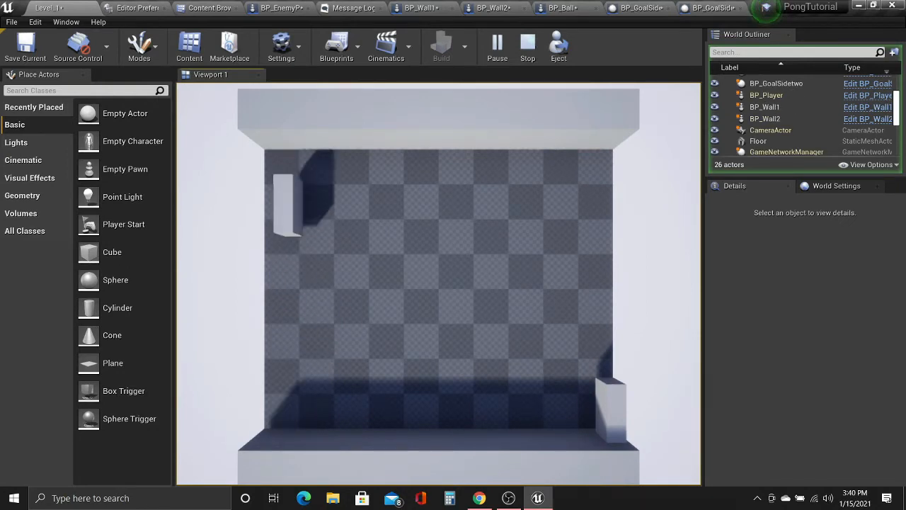
Move the left paddle down in the running game, stop the play session and inspect the level from an angle.
key("s")
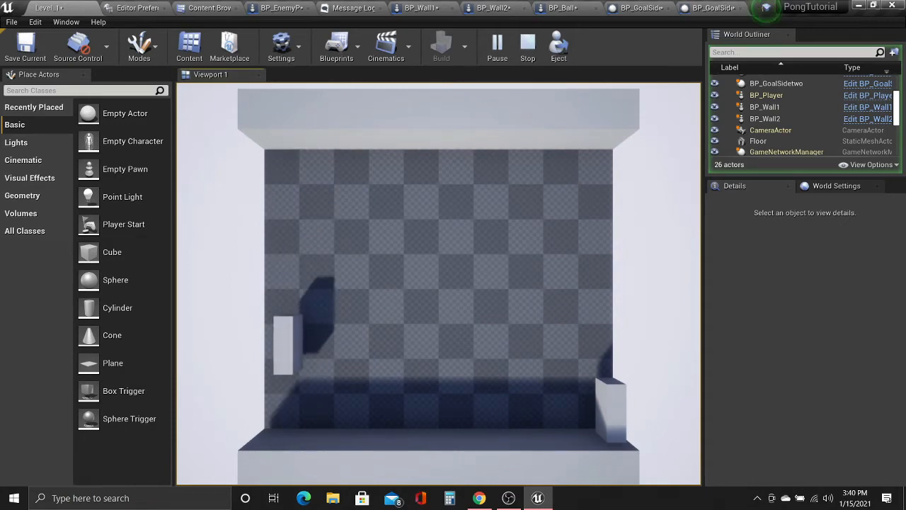
key("Escape")
right_click_drag(315, 297, 254, 297)
right_click_drag(261, 240, 436, 225)
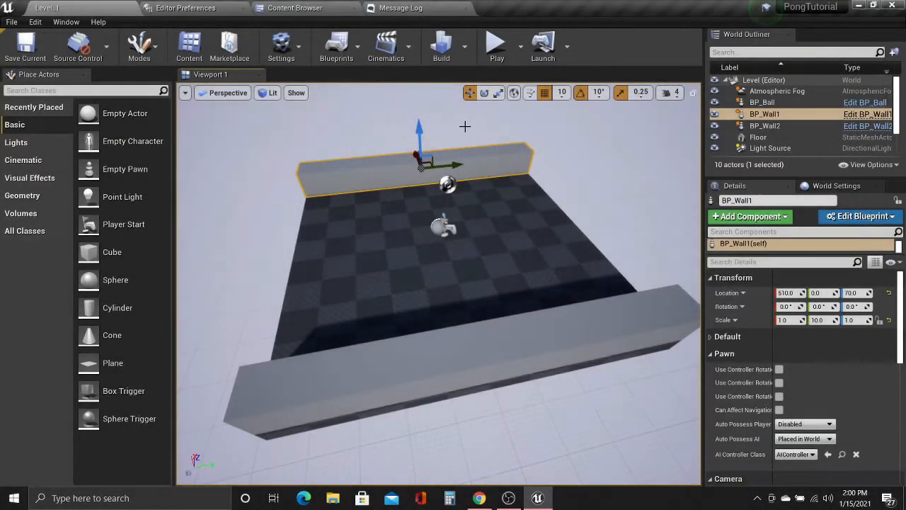
Play the level and move the left paddle repeatedly up and down past both walls, ending the play session.
left_click(496, 45)
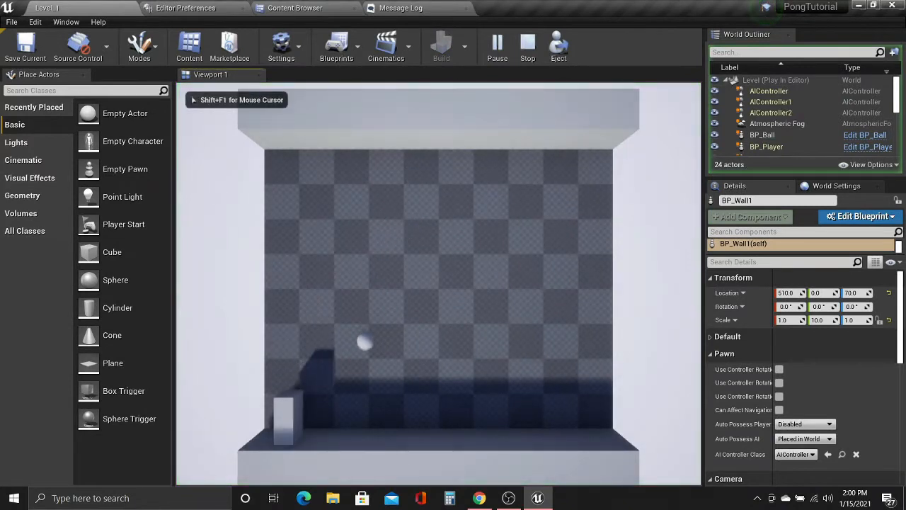
key("w")
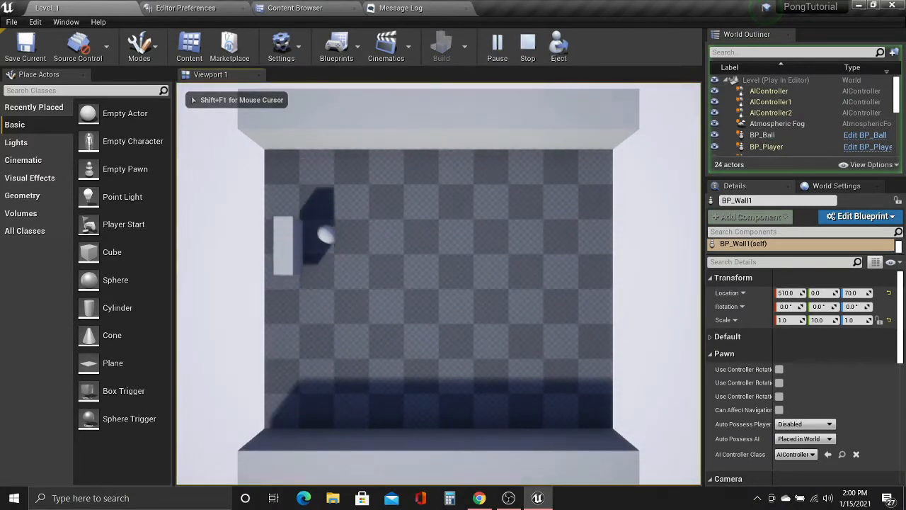
key("s")
key("w")
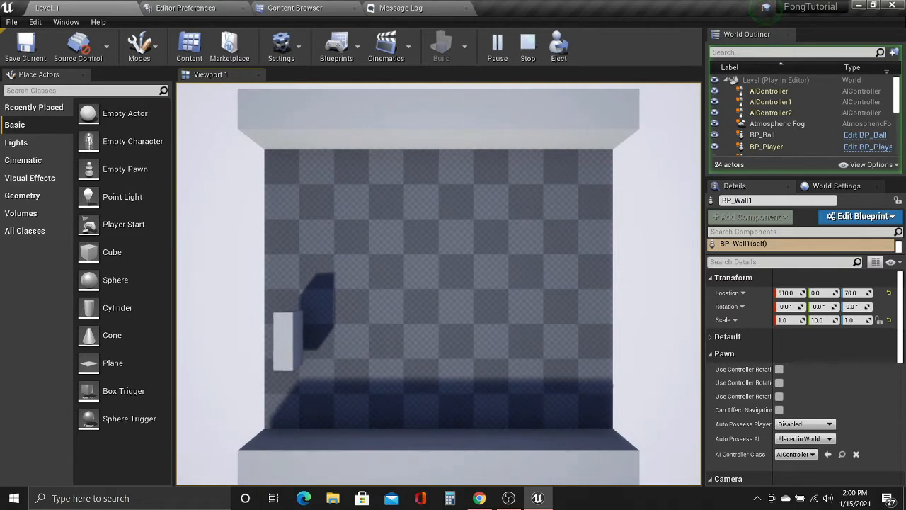
key("w")
key("s")
key("w")
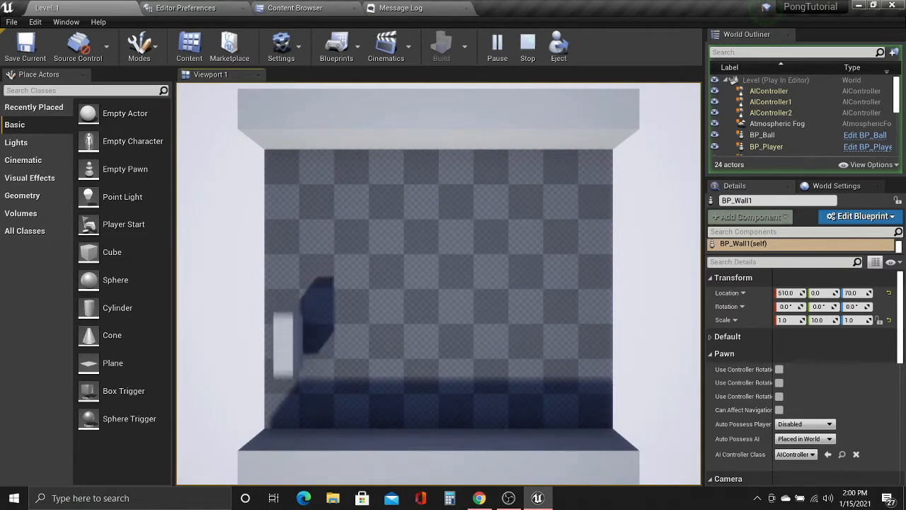
key("s")
key("w")
key("s")
key("w")
key("s")
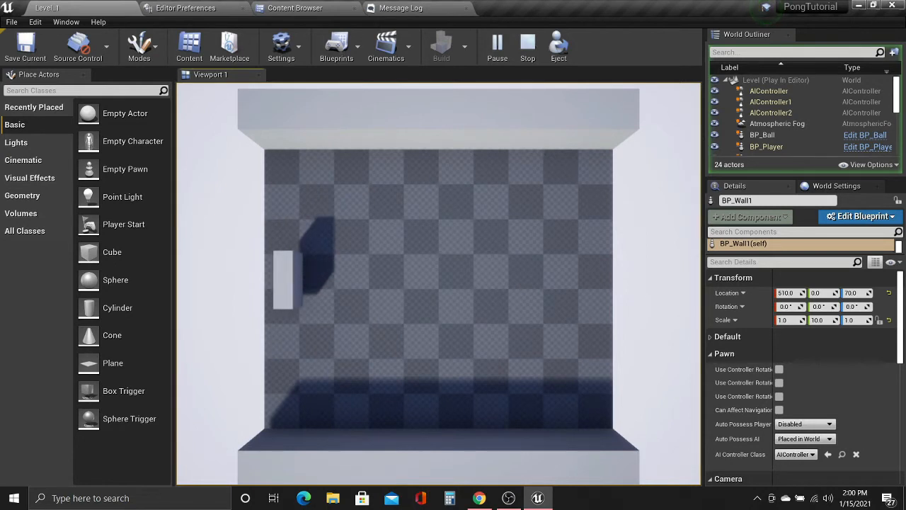
key("w")
key("s")
key("s")
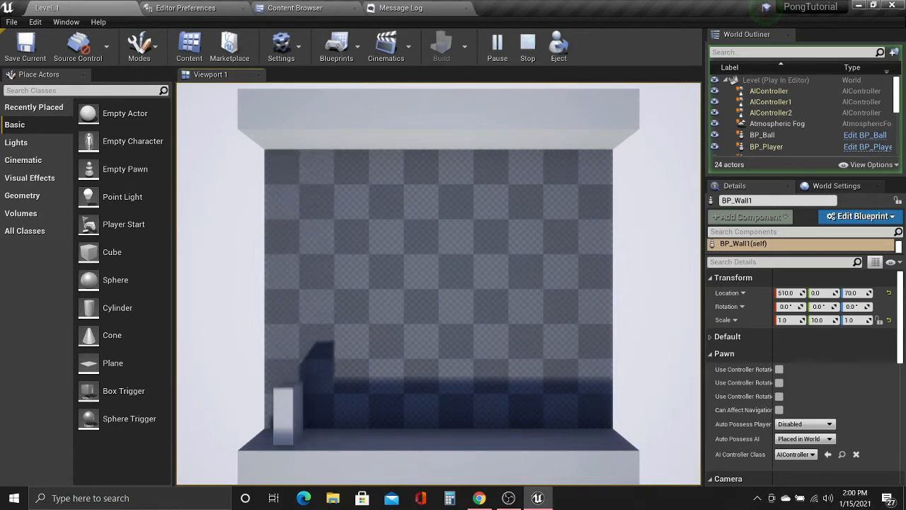
key("w")
key("s")
key("w")
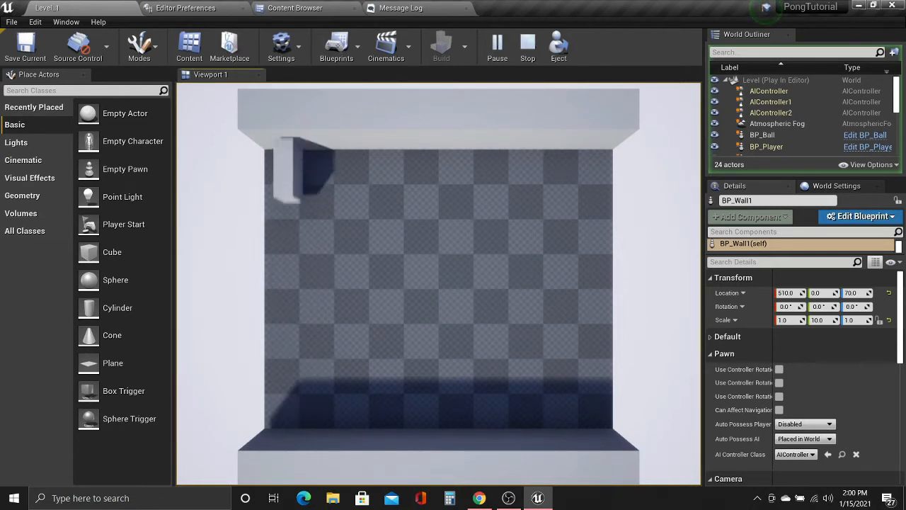
key("s")
key("w")
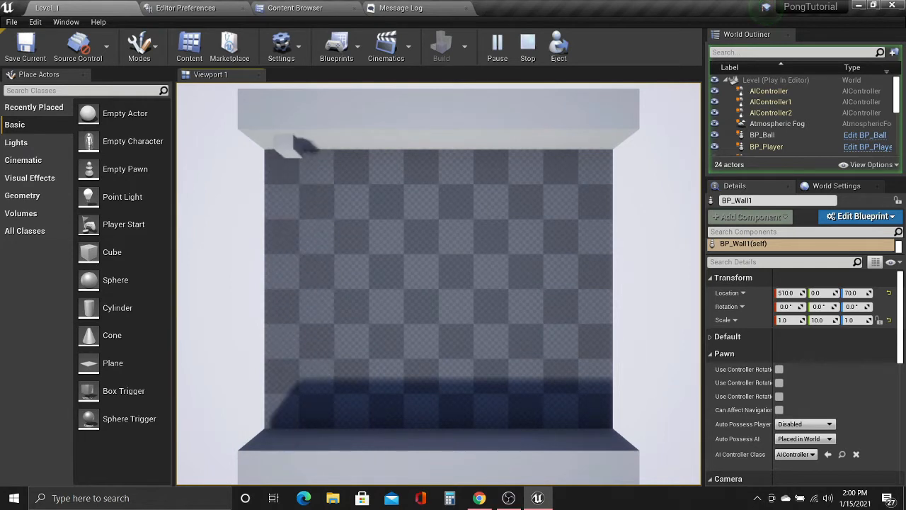
key("s")
key("w")
key("s")
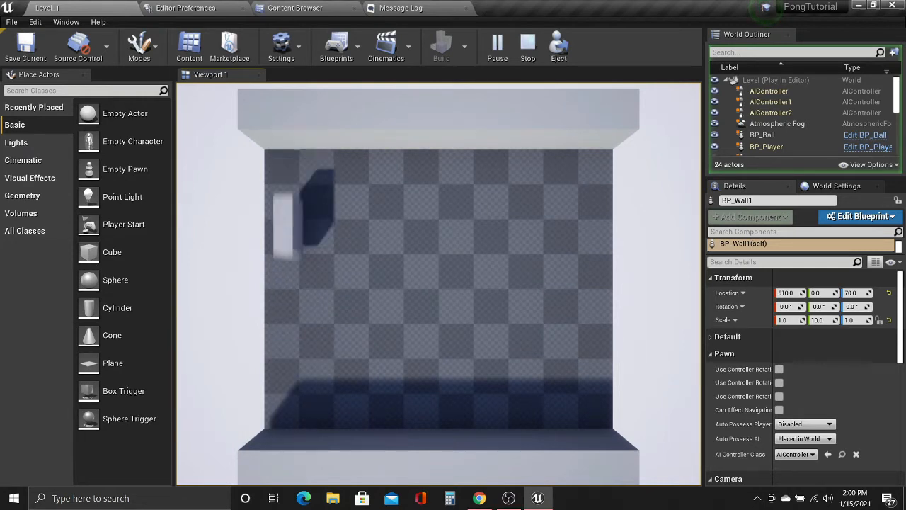
key("w")
key("s")
key("w")
key("s")
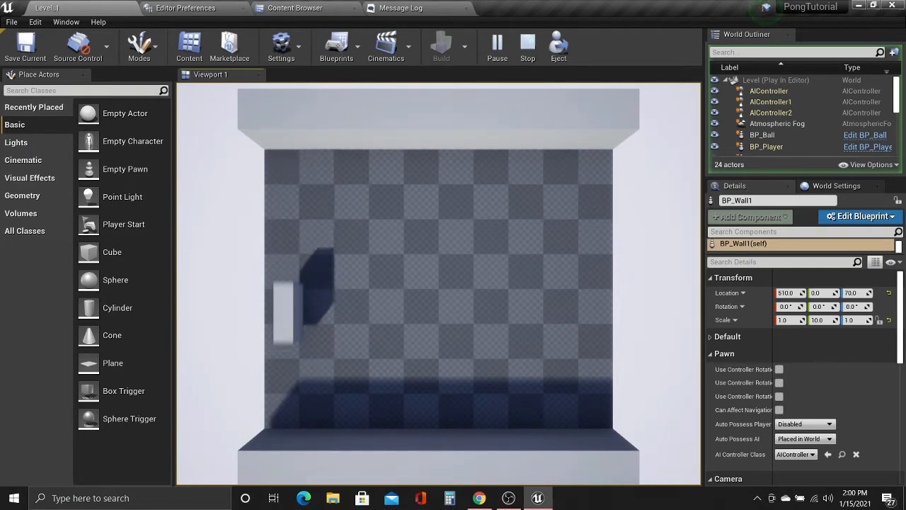
key("w")
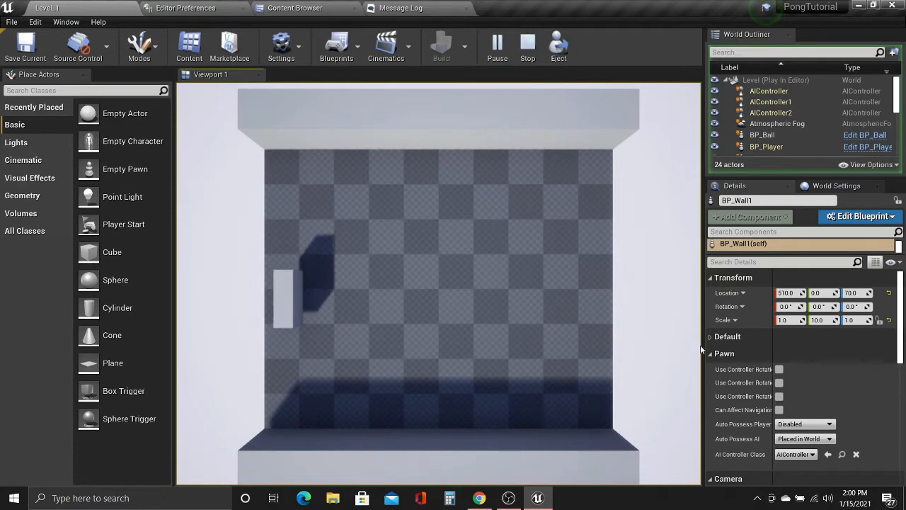
key("Escape")
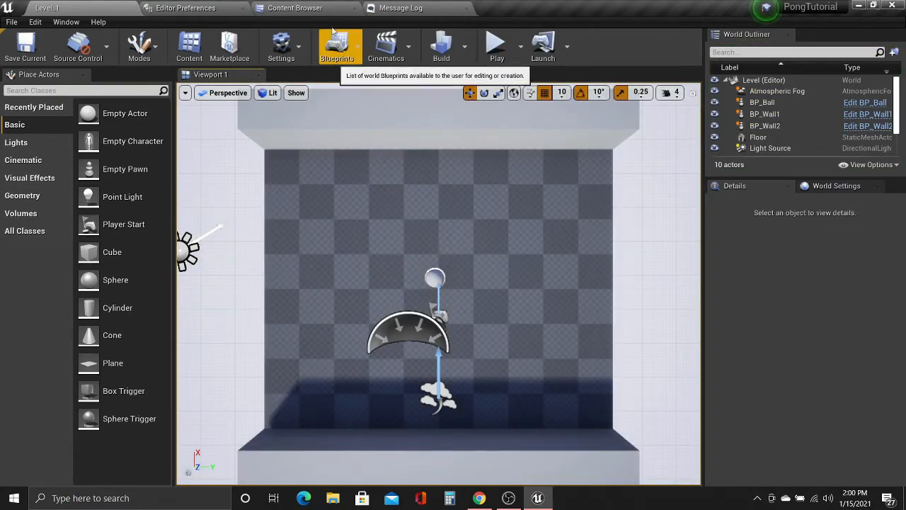
Open the BP_Player blueprint and bring its Event Tick movement nodes into view in the Event Graph.
left_click(320, 9)
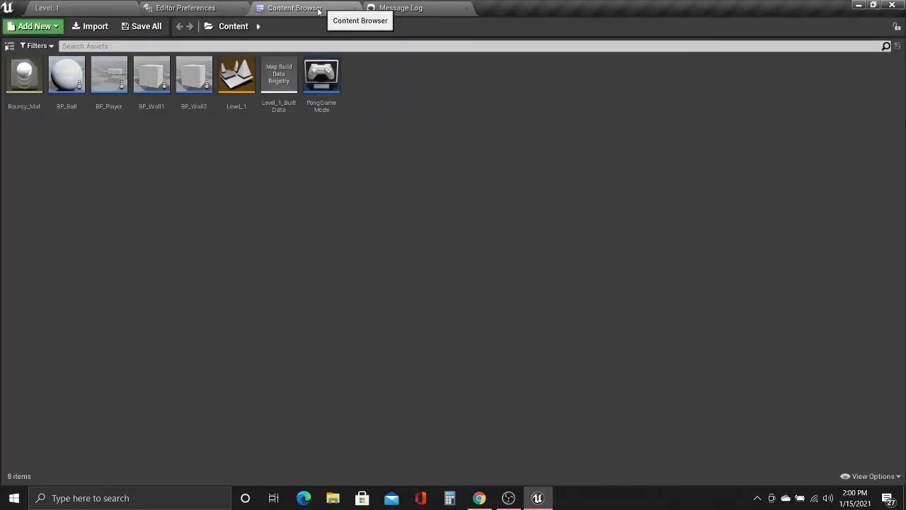
double_click(109, 76)
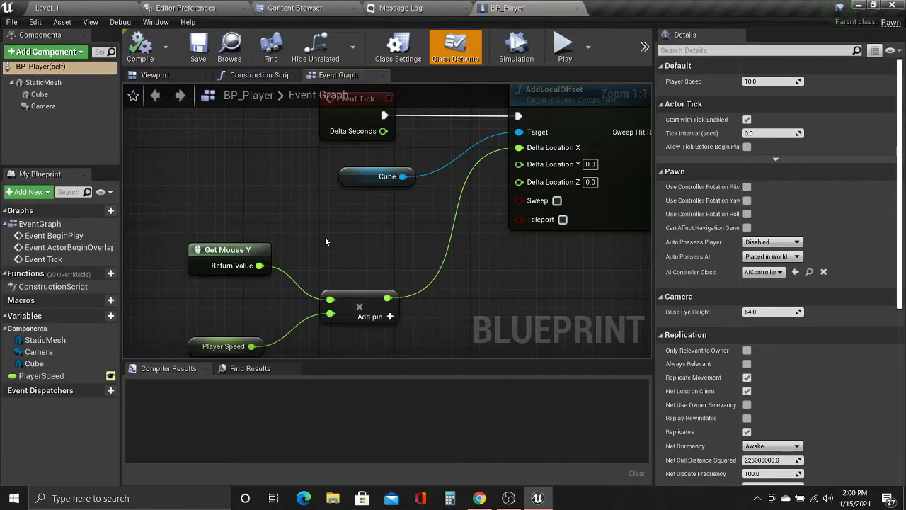
right_click_drag(327, 237, 293, 219)
scroll(289, 239, "down", 2)
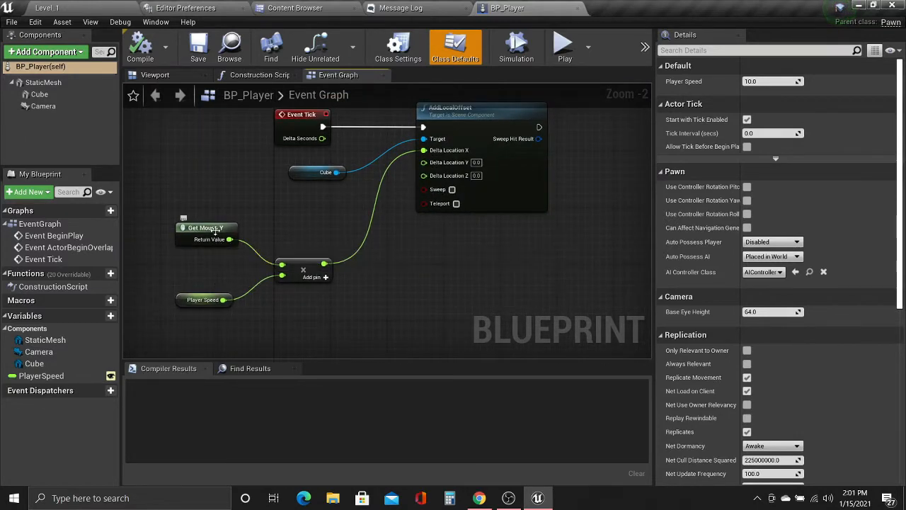
Shift the Get Mouse Y, multiply and Player Speed nodes away from AddLocalOffset to make room in the graph.
left_click_drag(185, 230, 165, 244)
left_click_drag(305, 267, 269, 269)
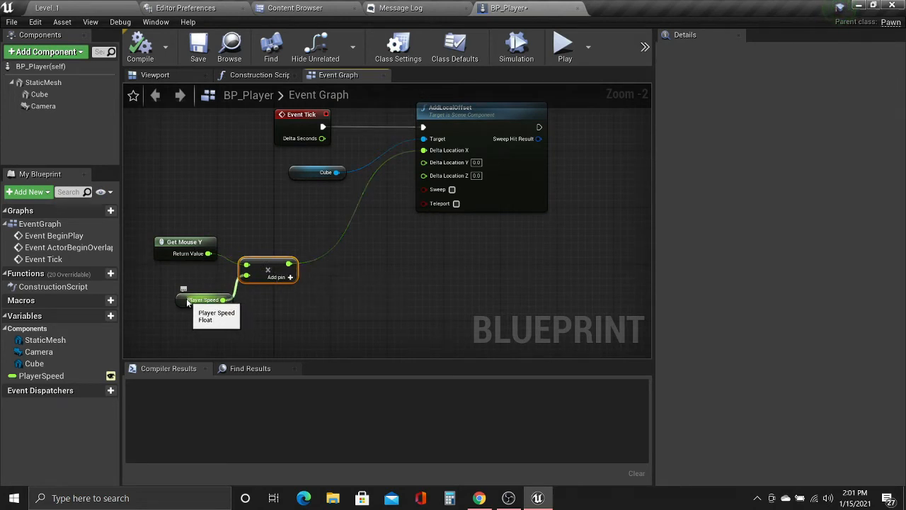
left_click_drag(187, 301, 166, 287)
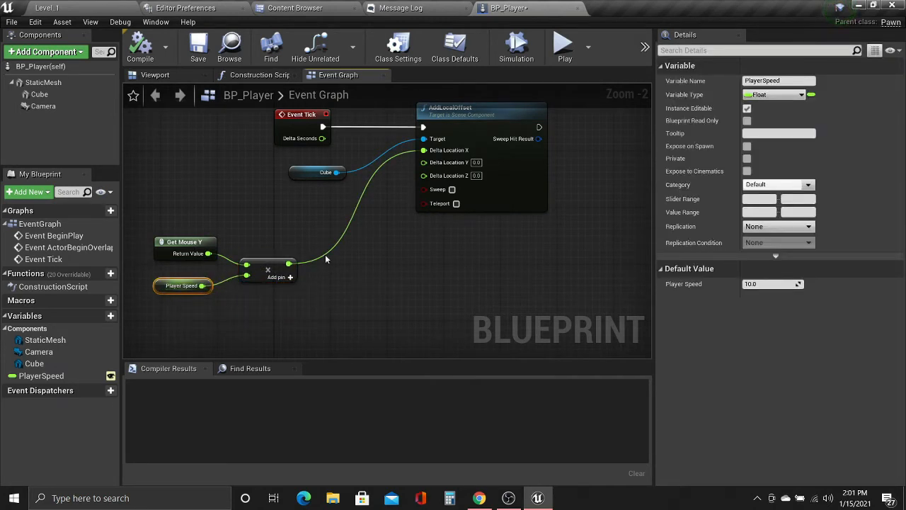
Add a Clamp (float) node fed by the multiply node's output.
left_click_drag(285, 265, 360, 266)
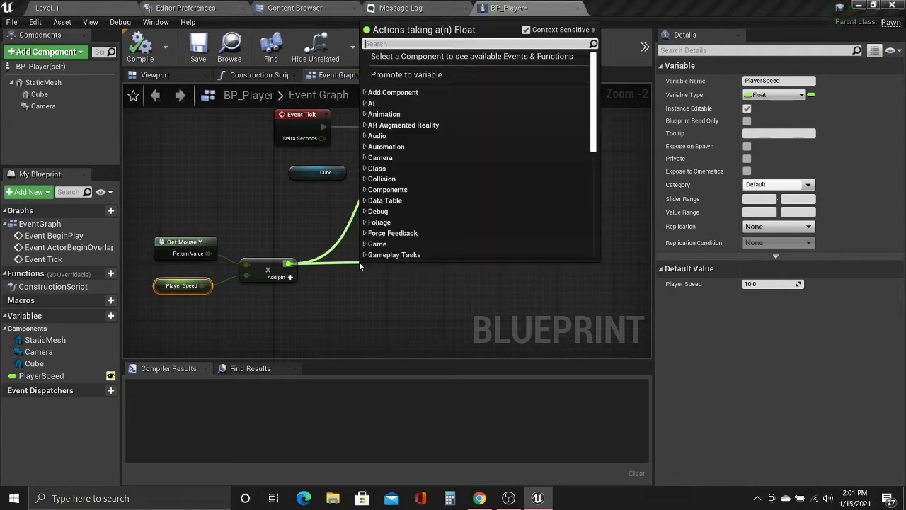
type("clap")
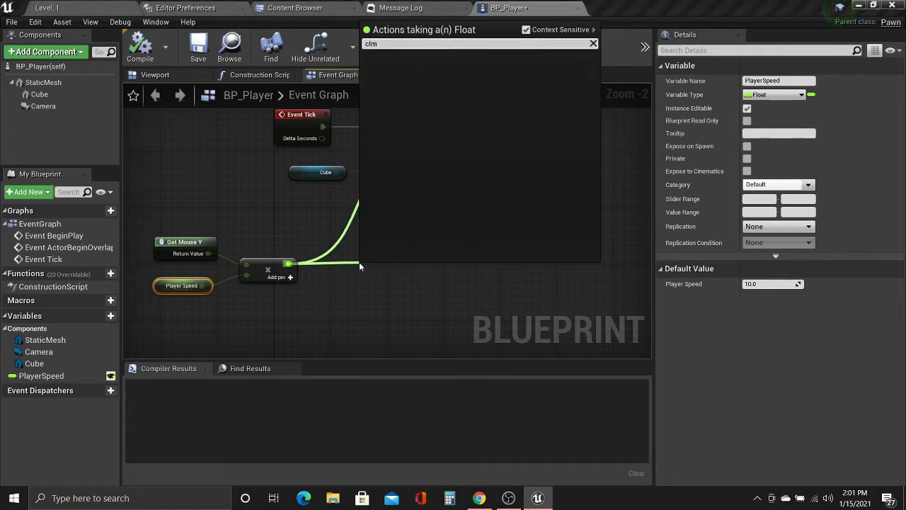
key("BackSpace")
type("mp fl")
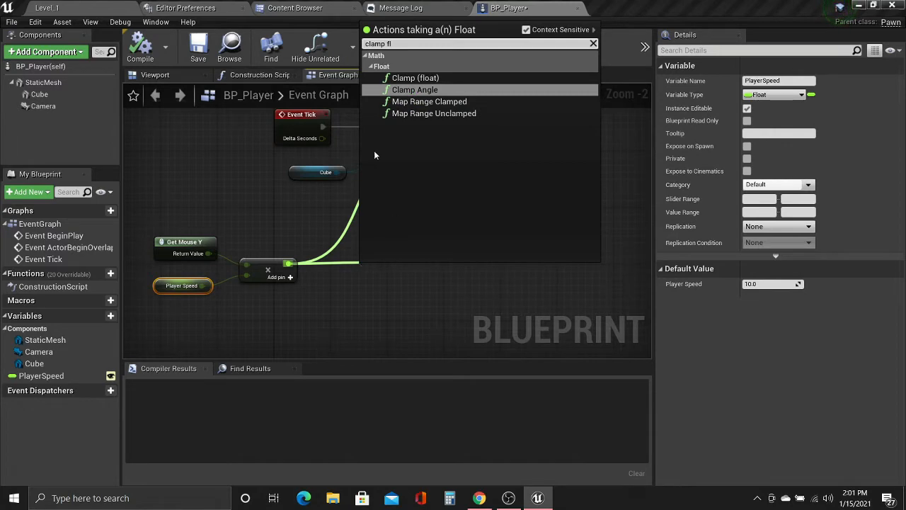
left_click(416, 78)
Connect the Clamp's Return Value to Delta Location X of AddLocalOffset and arrange both nodes neatly.
right_click_drag(393, 250, 377, 241)
left_click_drag(460, 129, 515, 129)
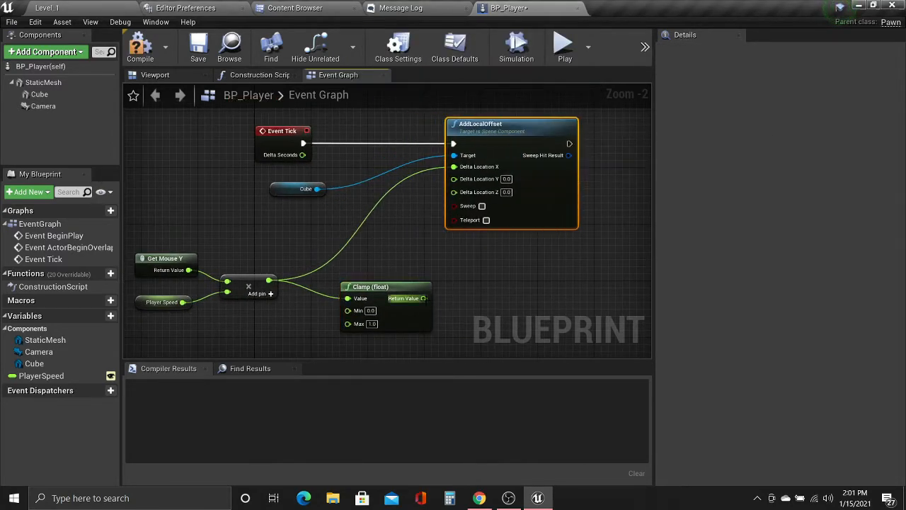
left_click_drag(423, 298, 453, 166)
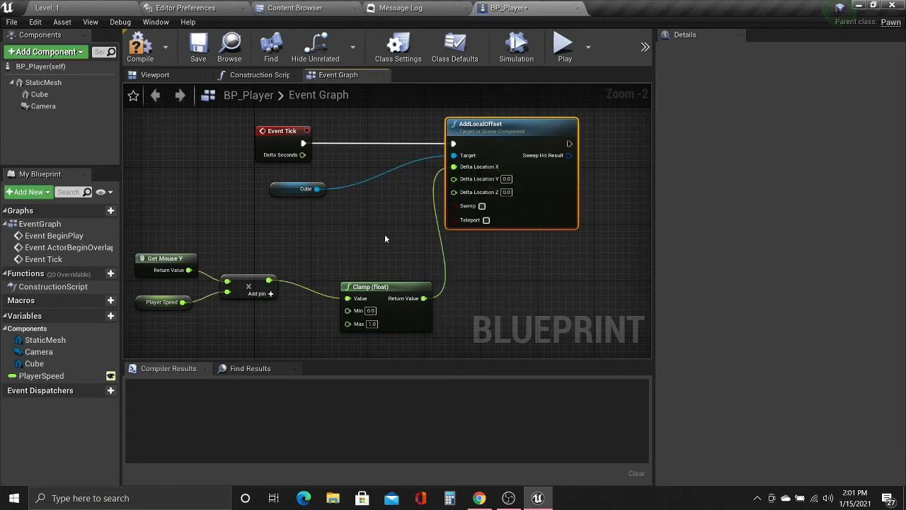
left_click_drag(375, 288, 363, 244)
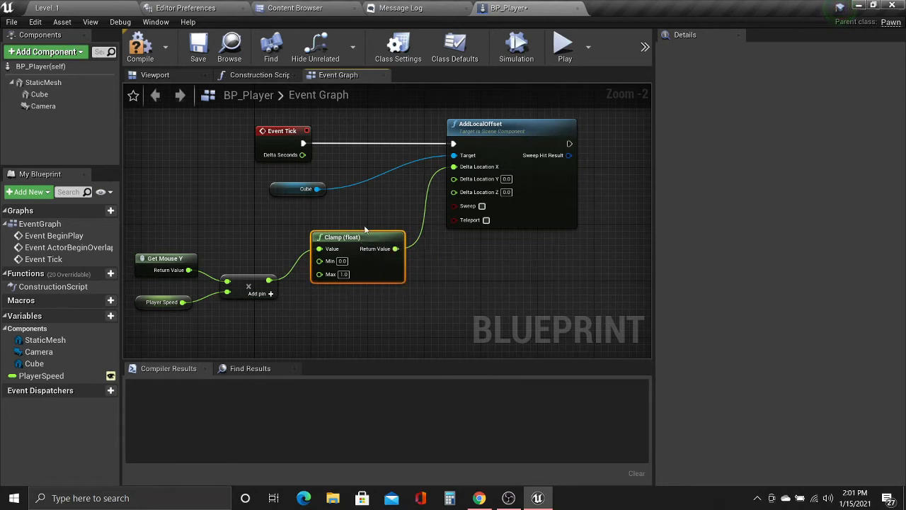
Promote the Clamp node's Min input to a variable named MinMove.
right_click_drag(291, 339, 323, 292)
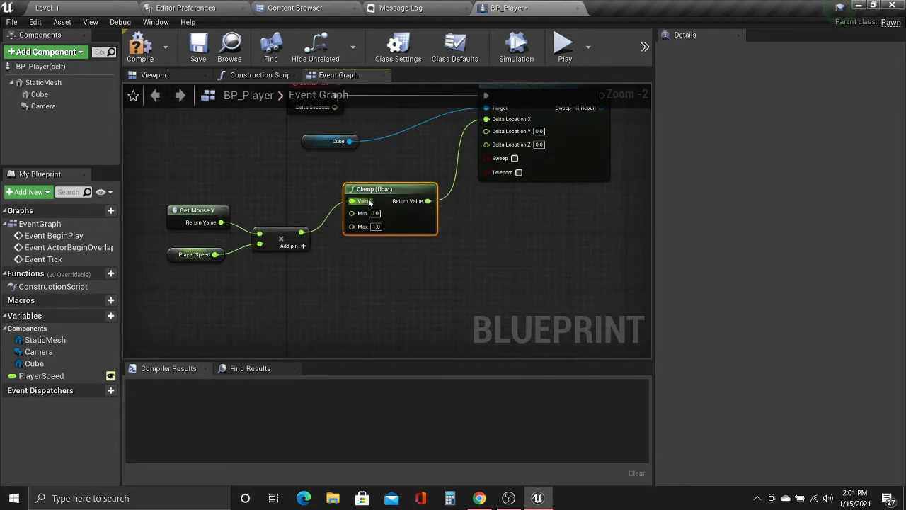
left_click_drag(383, 189, 302, 274)
left_click(347, 86)
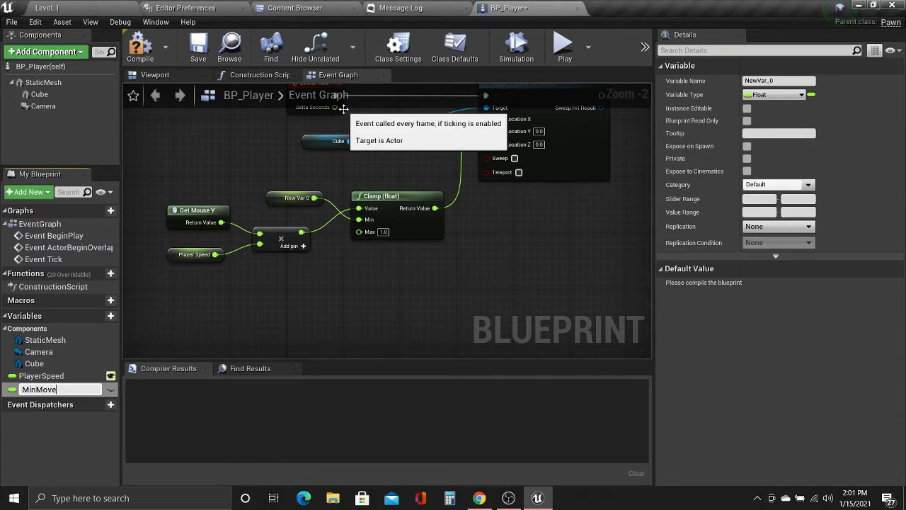
key("Return")
Promote the Clamp node's Max input to a variable named MaxMove.
left_click_drag(359, 219, 301, 284)
left_click(360, 96)
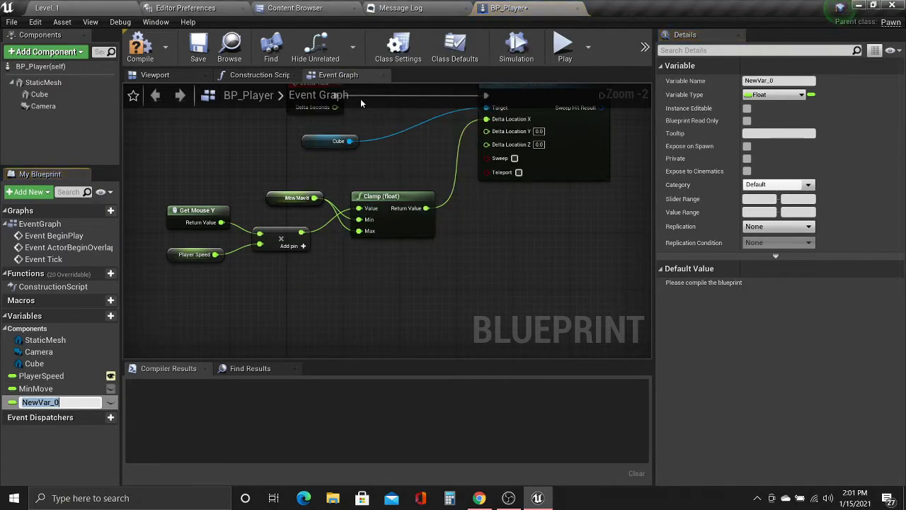
type("MaxMove")
key("Return")
Compile the blueprint and set the MaxMove variable's default value to 100.
key("F7")
left_click(769, 283)
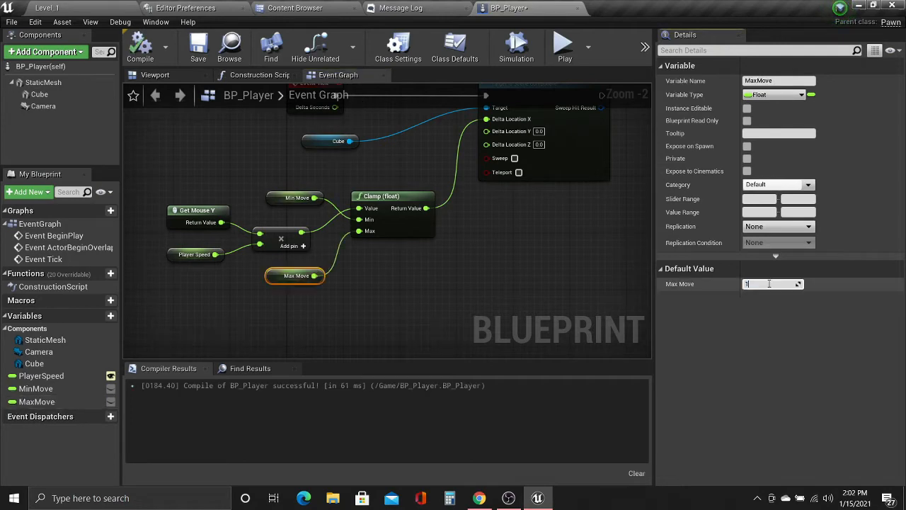
type("100")
left_click(527, 280)
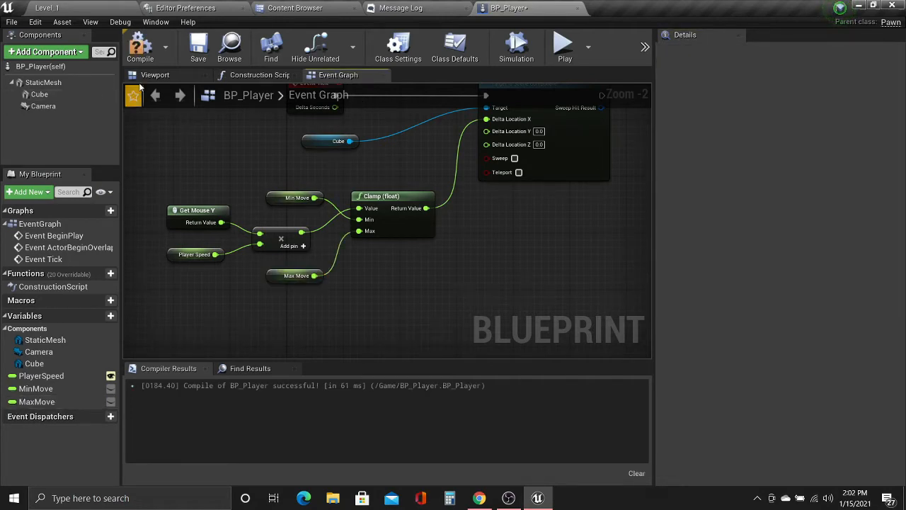
Recompile BP_Player and run a brief preview of the game to check the paddle, ending the preview.
left_click(140, 46)
left_click(566, 50)
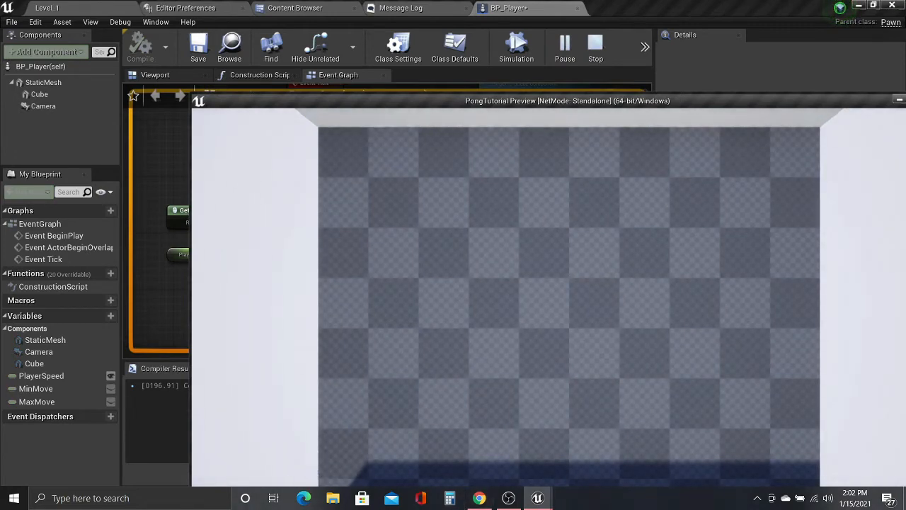
key("Escape")
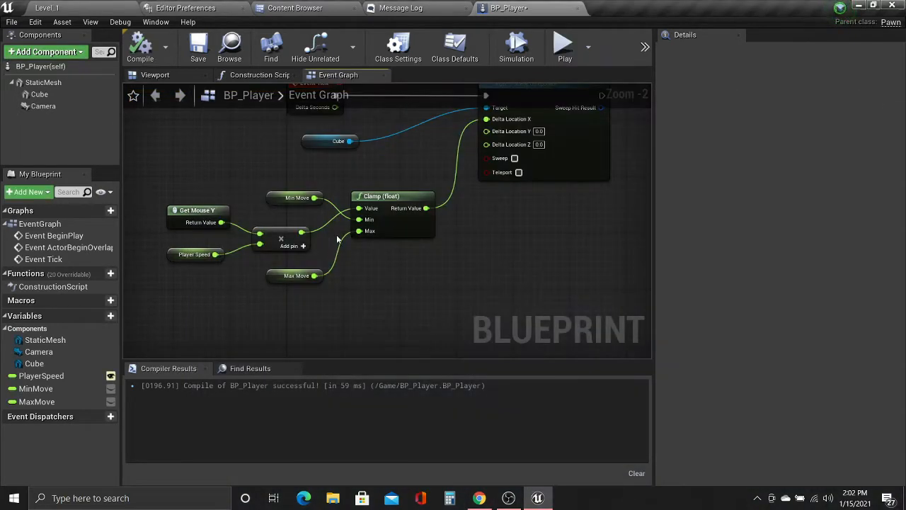
Set the MinMove variable's default value to -100.
scroll(337, 239, "down", 6)
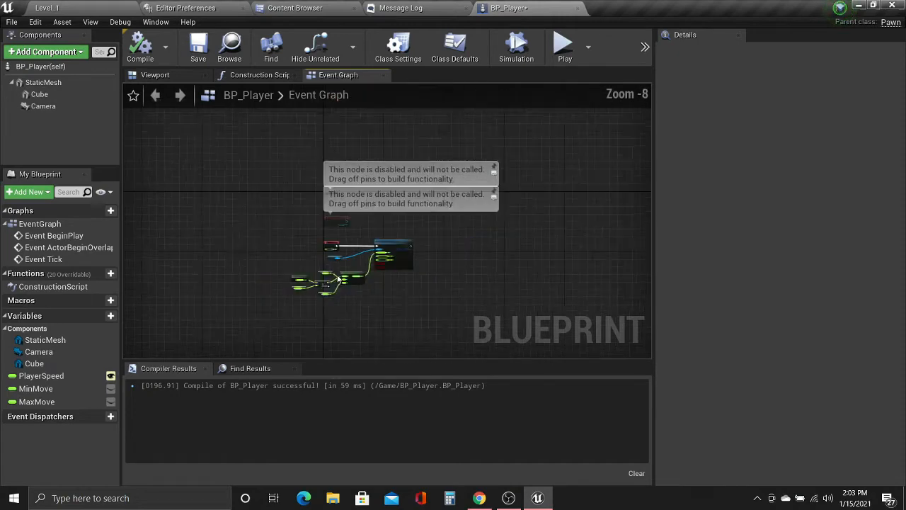
scroll(337, 278, "up", 5)
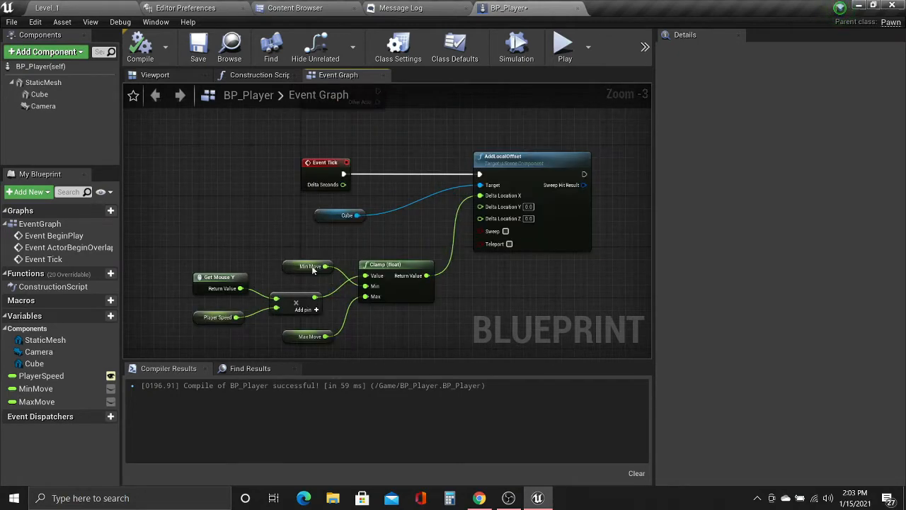
left_click(310, 267)
left_click(768, 284)
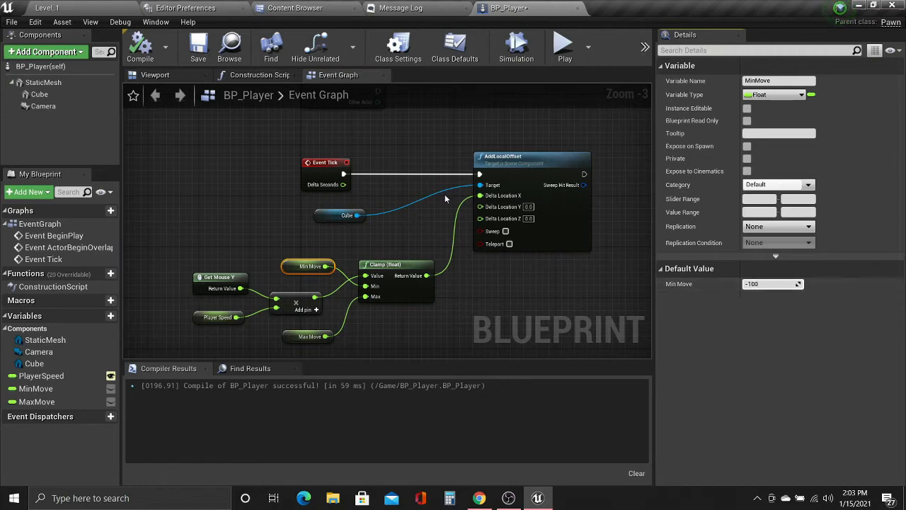
Compile BP_Player and preview the game, moving the paddle back and forth to test its movement limits, ending the preview.
left_click(330, 192)
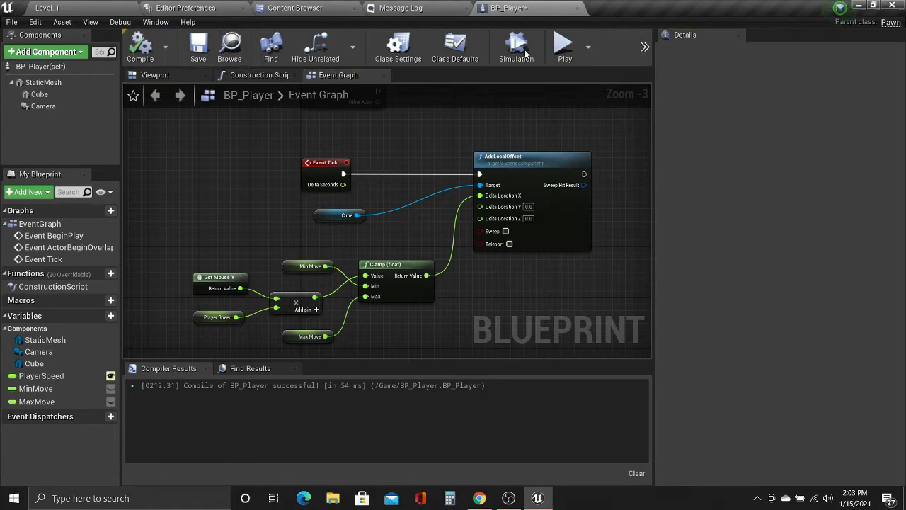
left_click(564, 46)
key("w")
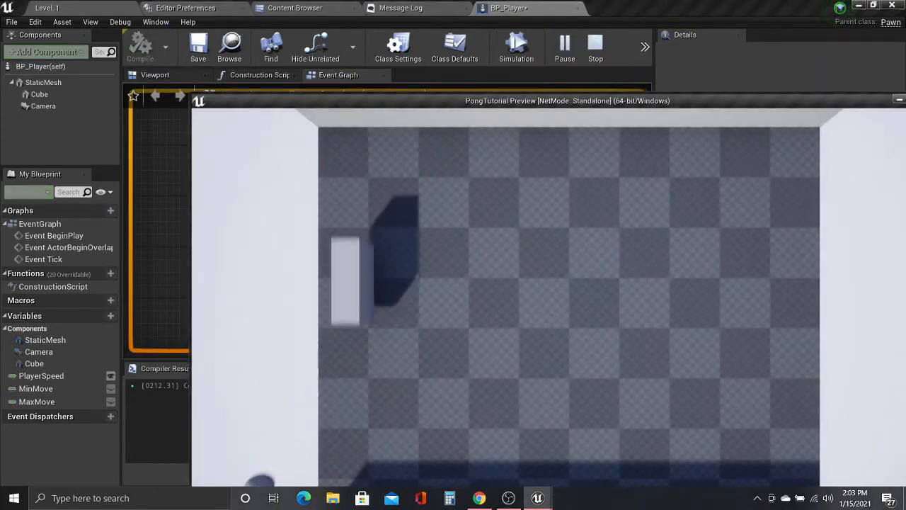
key("s")
key("w")
key("s")
key("w")
key("s")
key("s")
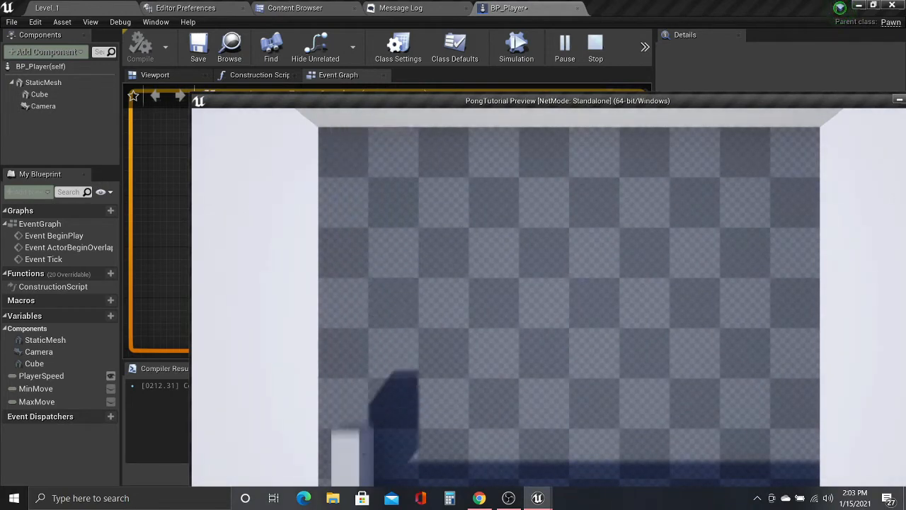
key("w")
key("w")
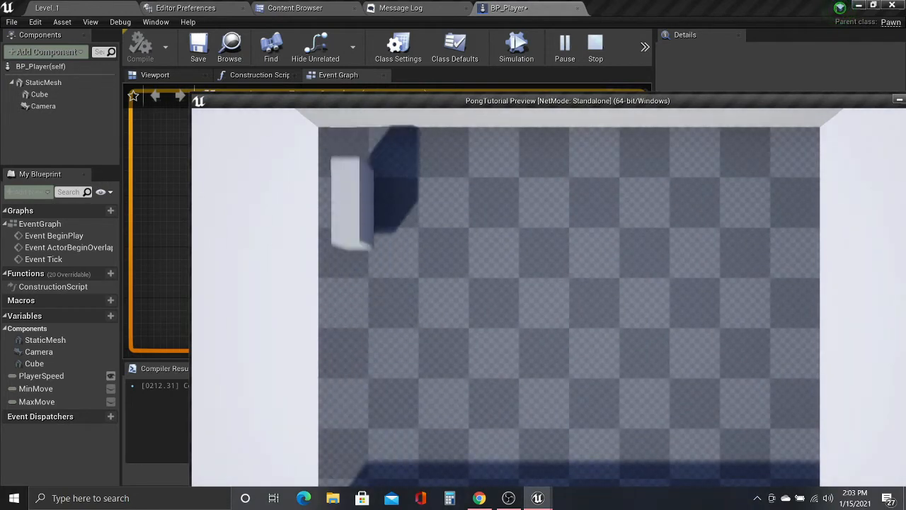
key("s")
key("w")
key("s")
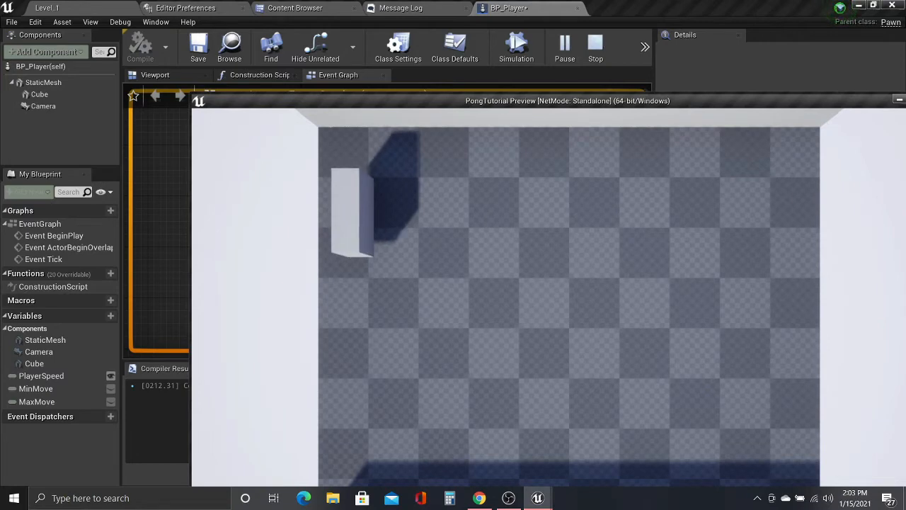
key("w")
key("s")
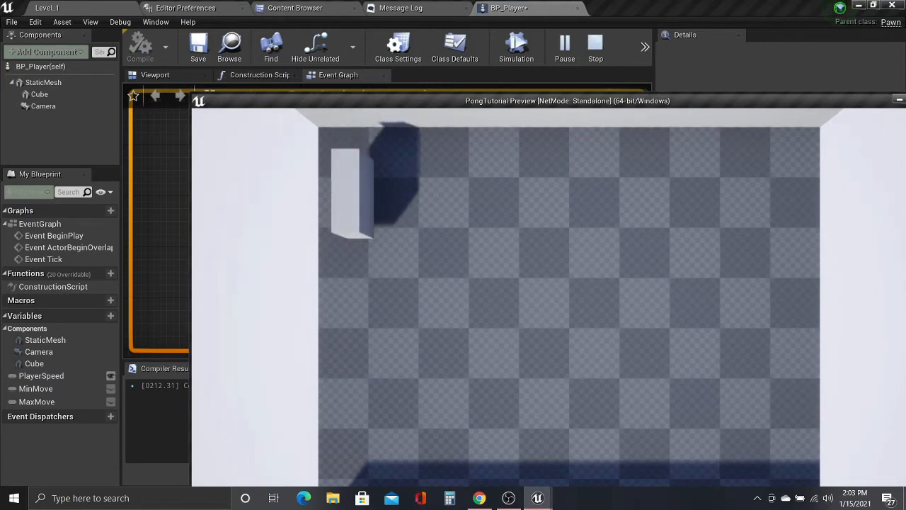
key("w")
key("Escape")
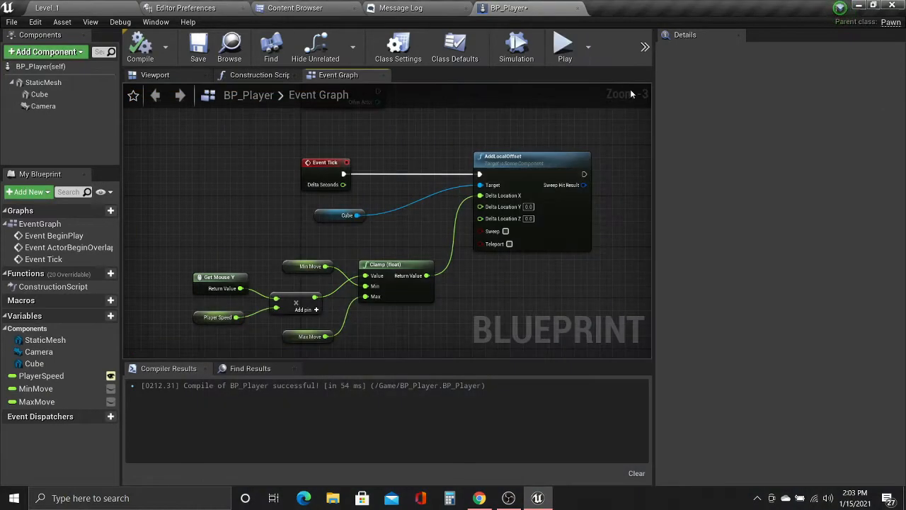
Inspect the BP_Wall1 and BP_Wall2 actors in Level_1 from several angles.
left_click(75, 13)
mouse_move(342, 118)
right_mouse_down()
mouse_move(389, 119)
mouse_move(405, 106)
mouse_move(342, 119)
right_mouse_up()
left_click(301, 165)
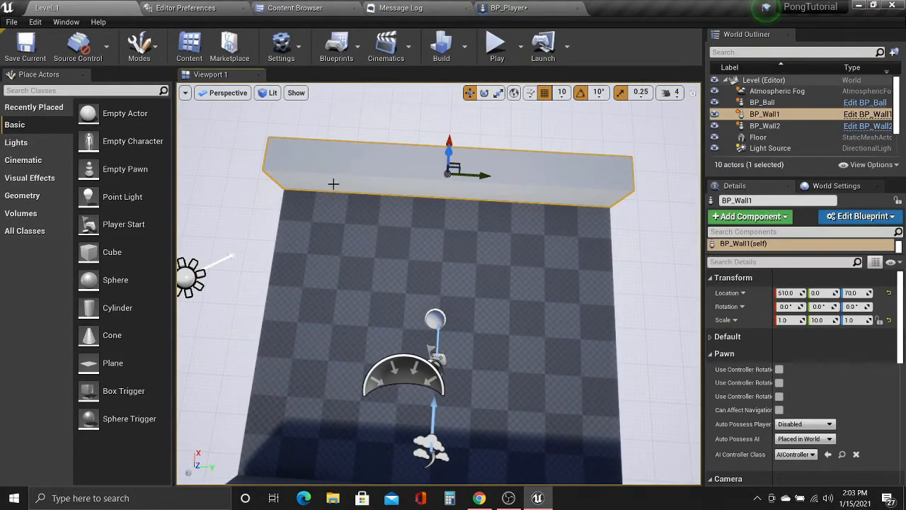
mouse_move(314, 252)
right_mouse_down()
mouse_move(354, 276)
mouse_move(616, 280)
mouse_move(325, 251)
right_mouse_up()
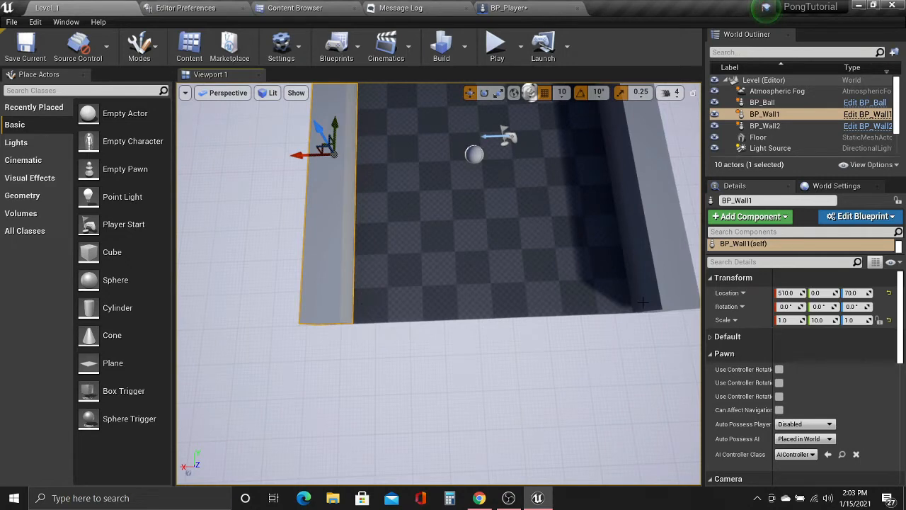
left_click(663, 295)
key("d")
right_click_drag(526, 295, 495, 295)
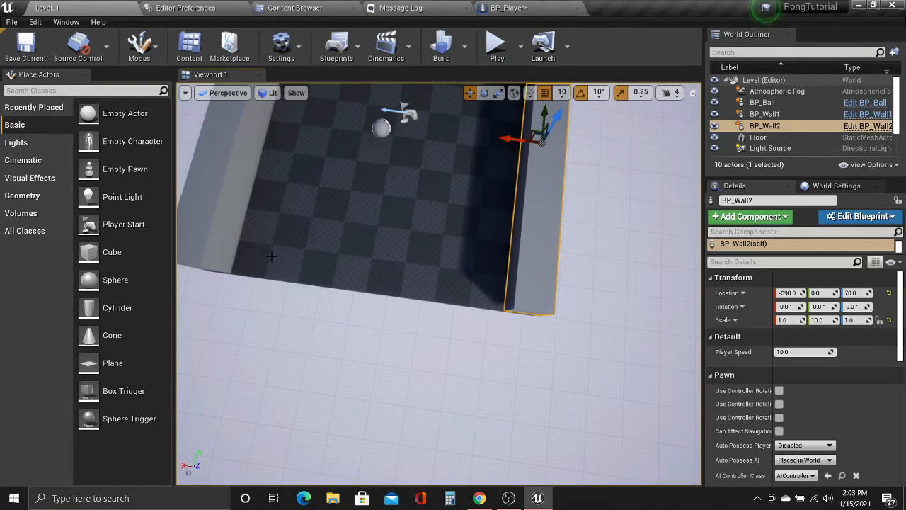
right_click_drag(490, 290, 440, 271)
right_click_drag(488, 291, 269, 287)
left_click(445, 219)
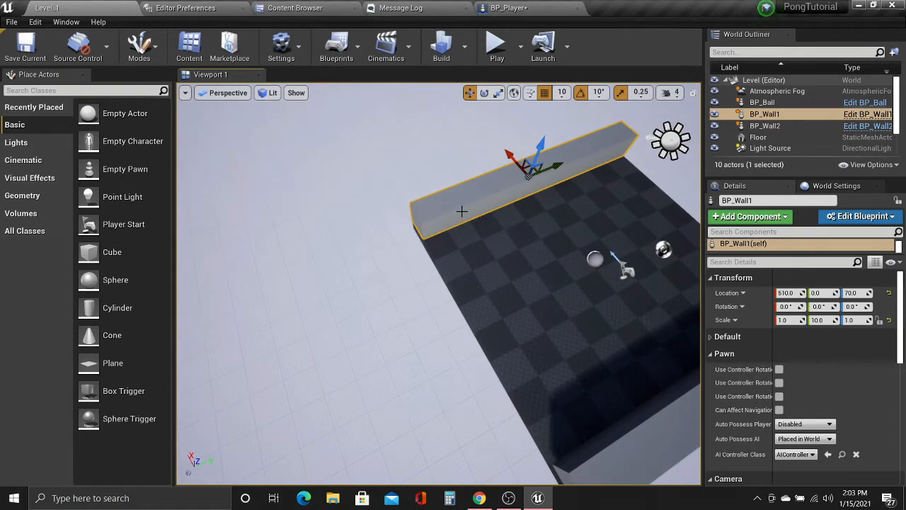
right_click_drag(461, 211, 496, 212)
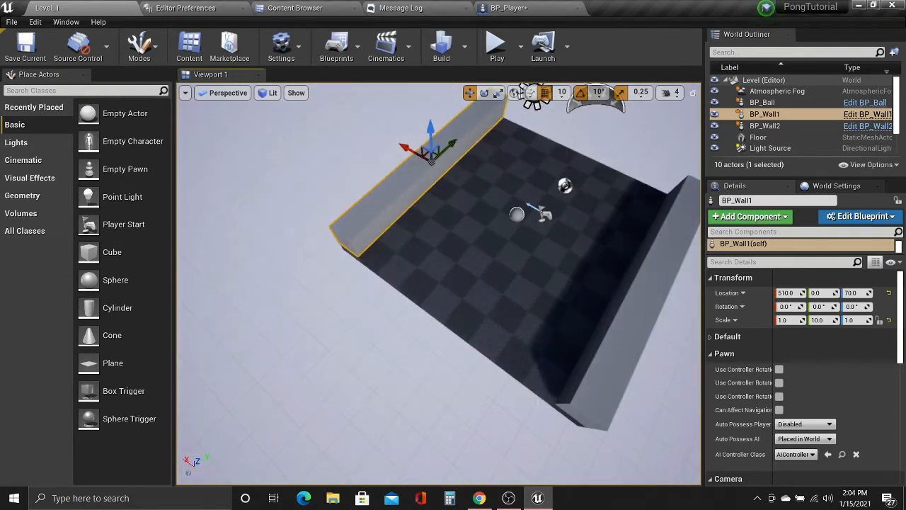
Open the BP_Wall1 blueprint from the project content and show its 3D component view.
left_click(295, 8)
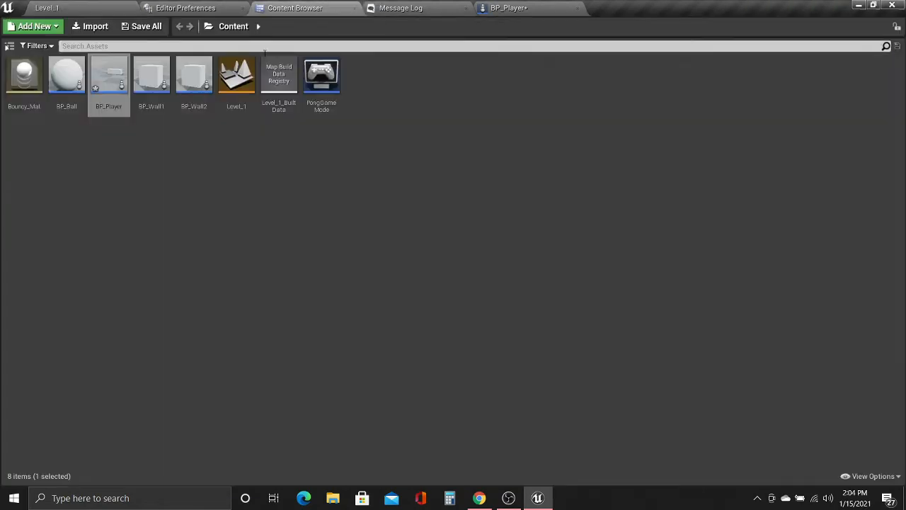
double_click(151, 79)
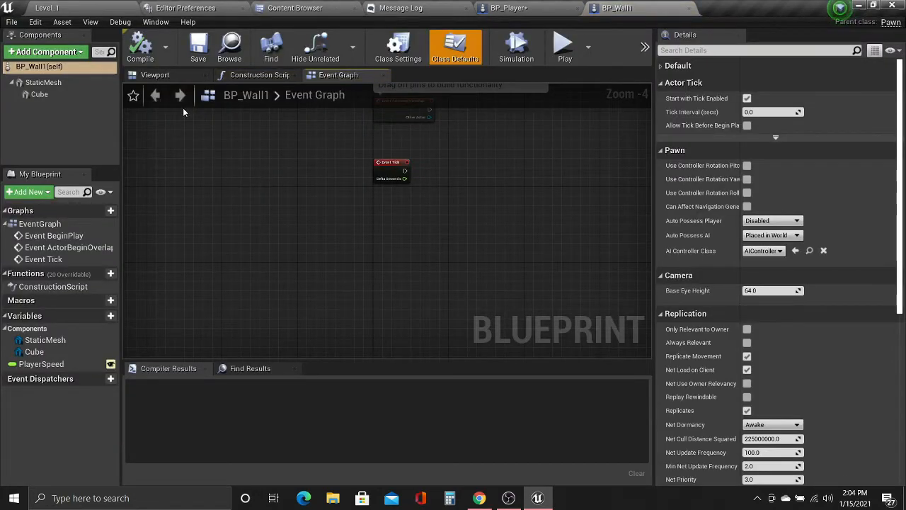
left_click(169, 76)
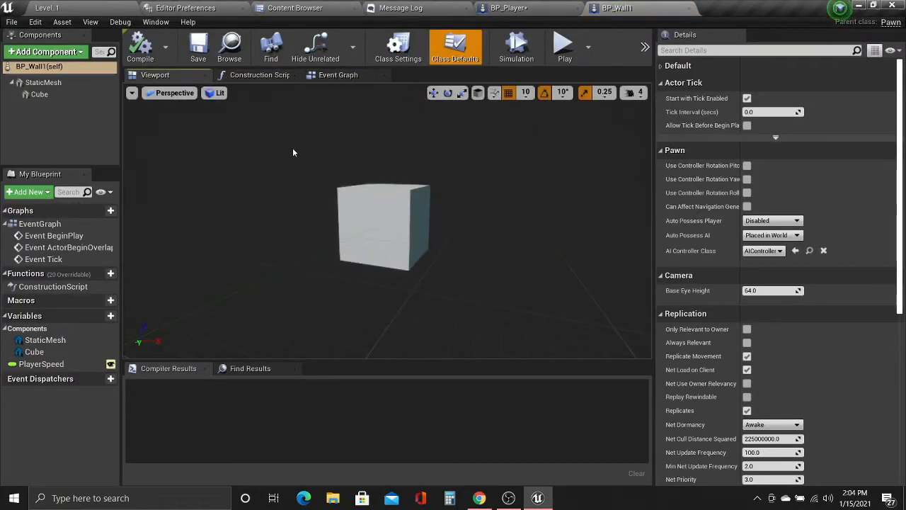
Add a Box Collision component under BP_Wall1's StaticMesh and name it Collision.
left_click(58, 96)
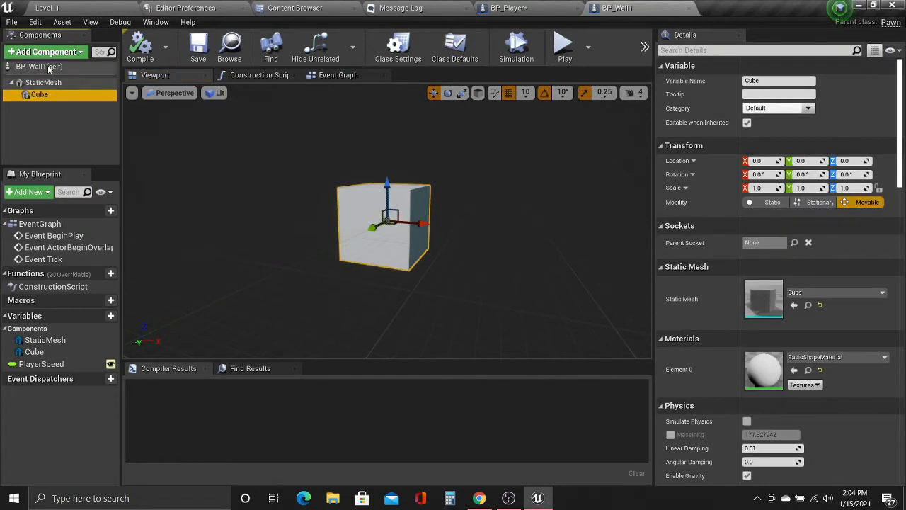
left_click(48, 82)
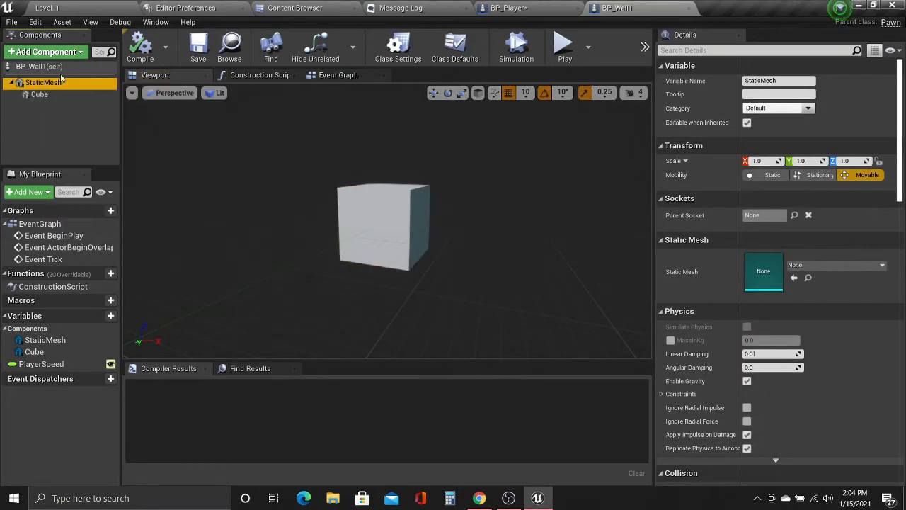
left_click(59, 53)
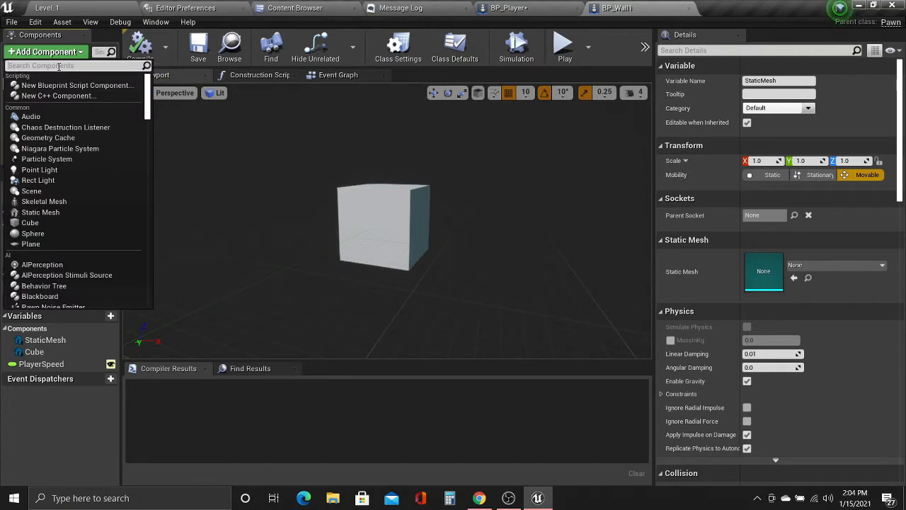
type("Box")
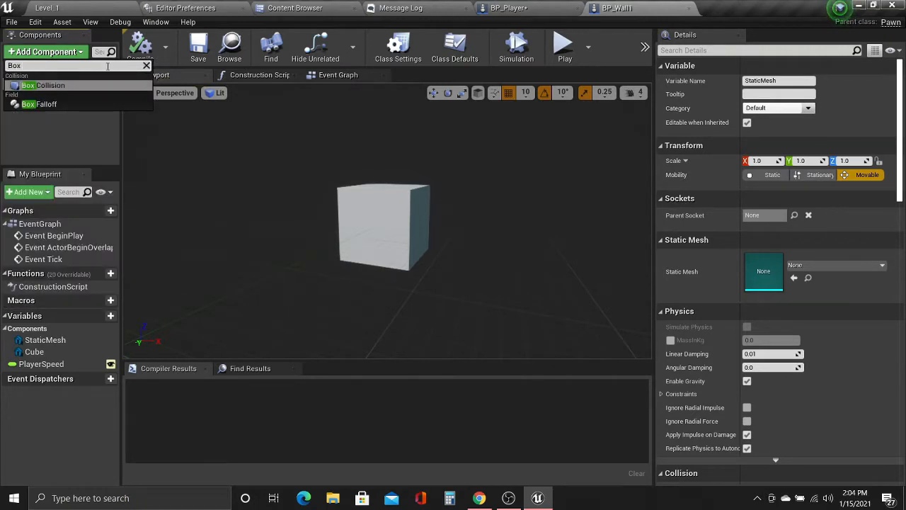
left_click(66, 86)
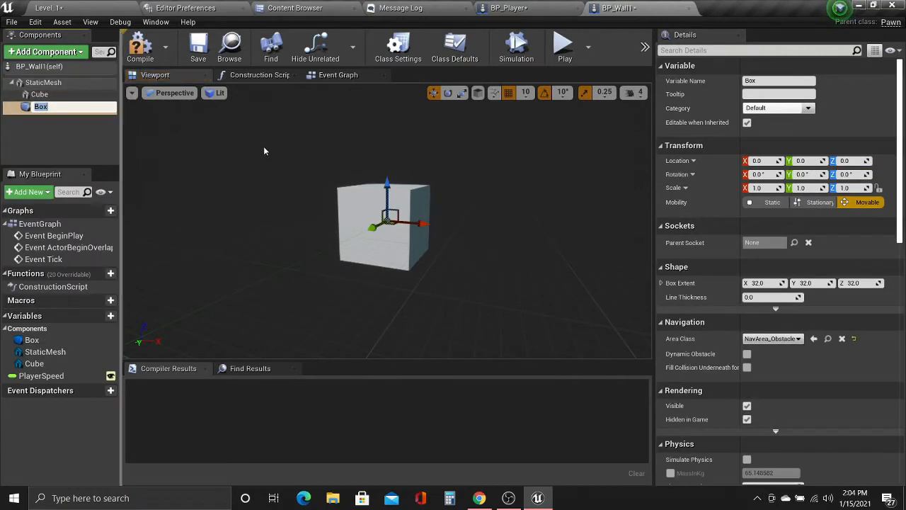
type("Collio")
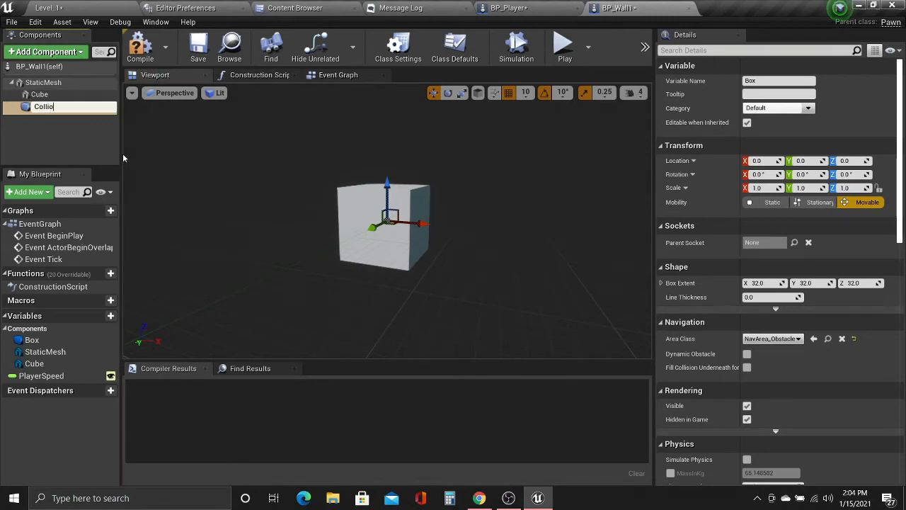
key("BackSpace")
type("sion")
key("Return")
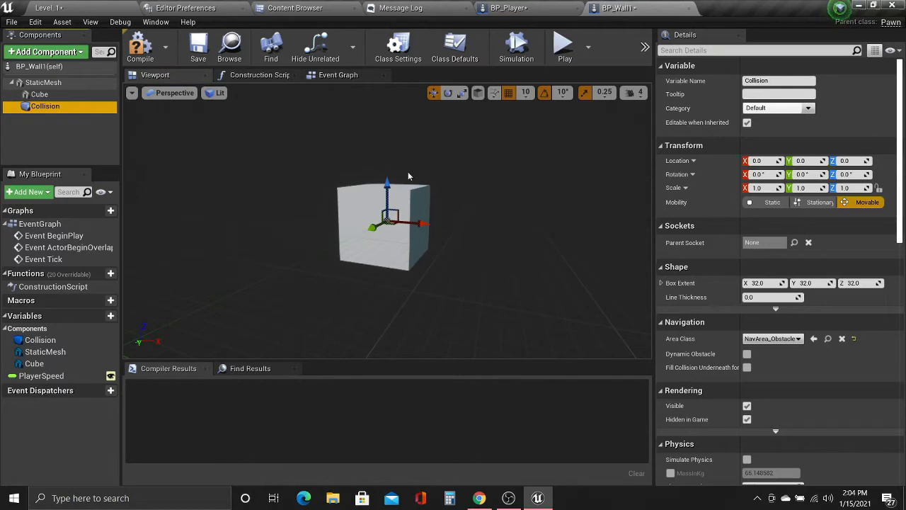
Scale the Collision box uniformly to 2.25 so it encloses the wall's cube, and compile BP_Wall1.
key("d")
right_click_drag(423, 211, 412, 211)
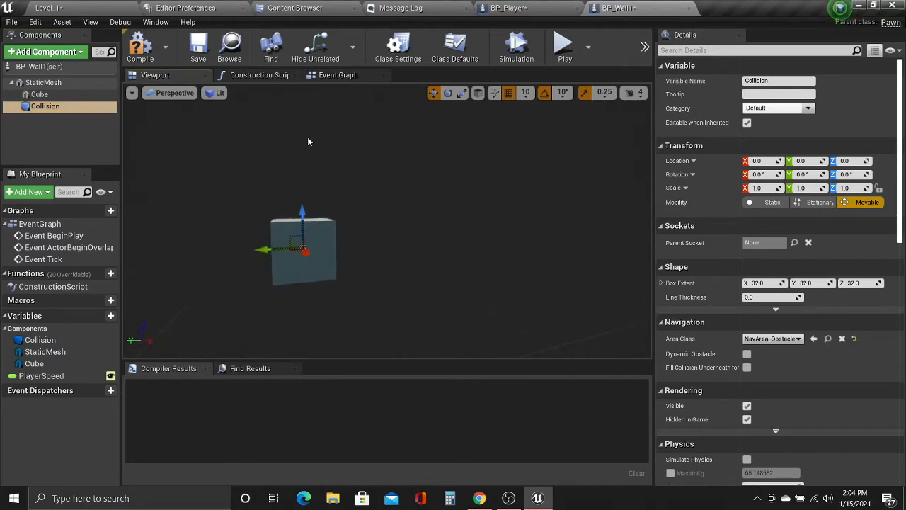
left_click(146, 49)
key("a")
right_click_drag(356, 230, 354, 228)
key("w")
key("r")
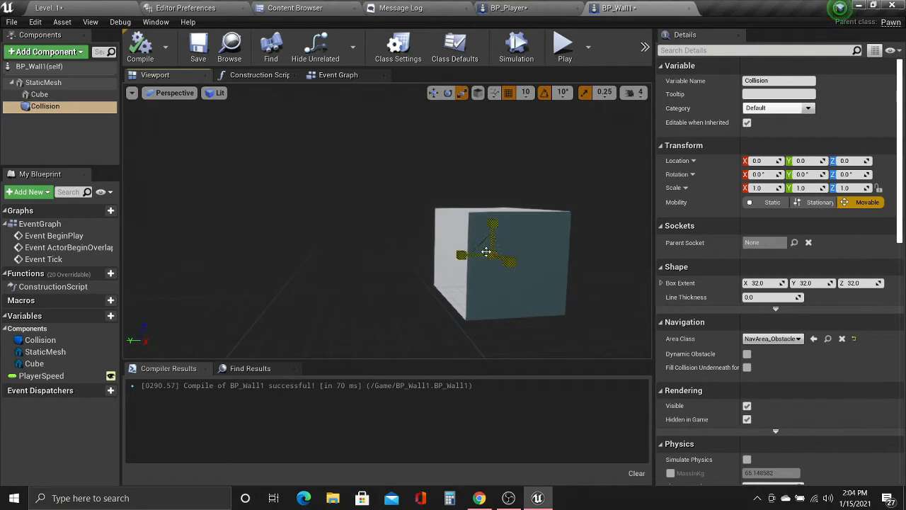
left_click_drag(493, 255, 511, 245)
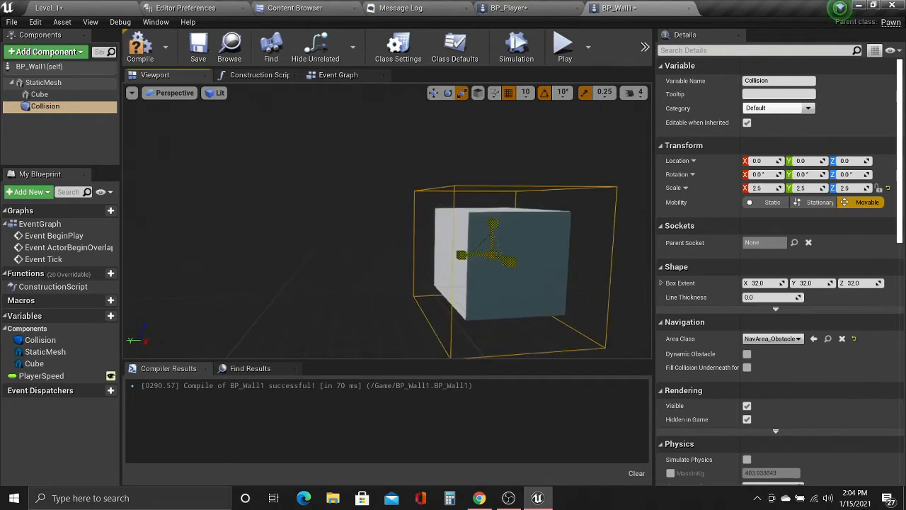
mouse_move(354, 248)
left_mouse_down()
mouse_move(319, 223)
mouse_move(389, 237)
mouse_move(371, 265)
mouse_move(346, 237)
left_mouse_up()
right_click_drag(346, 237, 332, 205)
left_click(148, 47)
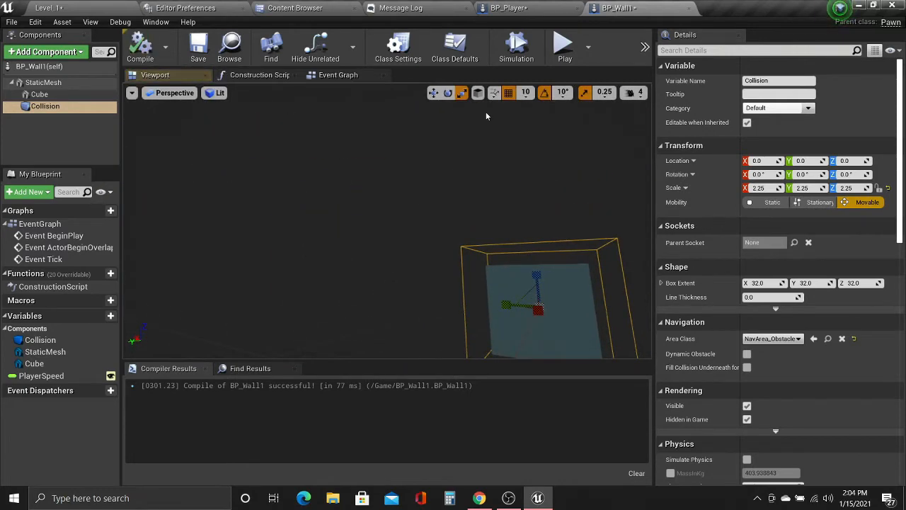
Examine in Level_1 how the collision box fits around BP_Wall1, comparing it with the box in the blueprint.
left_click(105, 10)
left_click_drag(370, 217, 383, 204)
right_click_drag(384, 204, 453, 181)
left_click(509, 226)
double_click(502, 216)
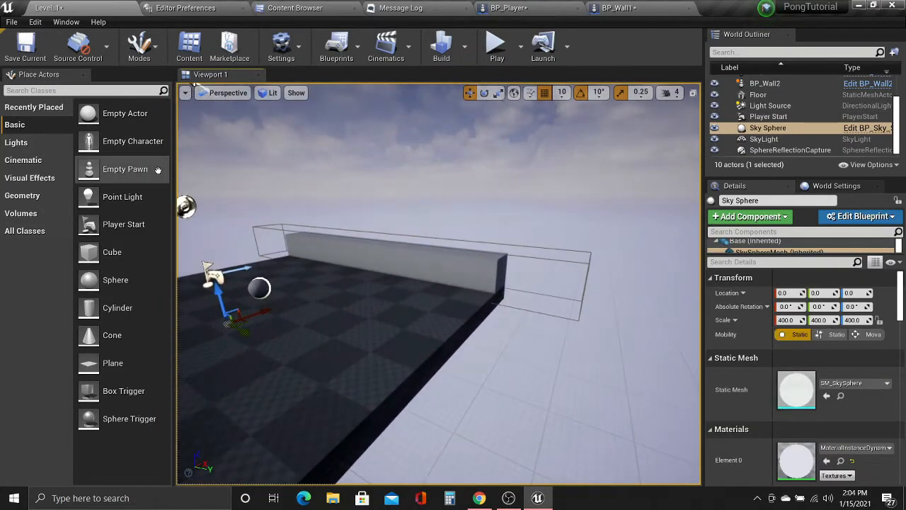
left_click(661, 9)
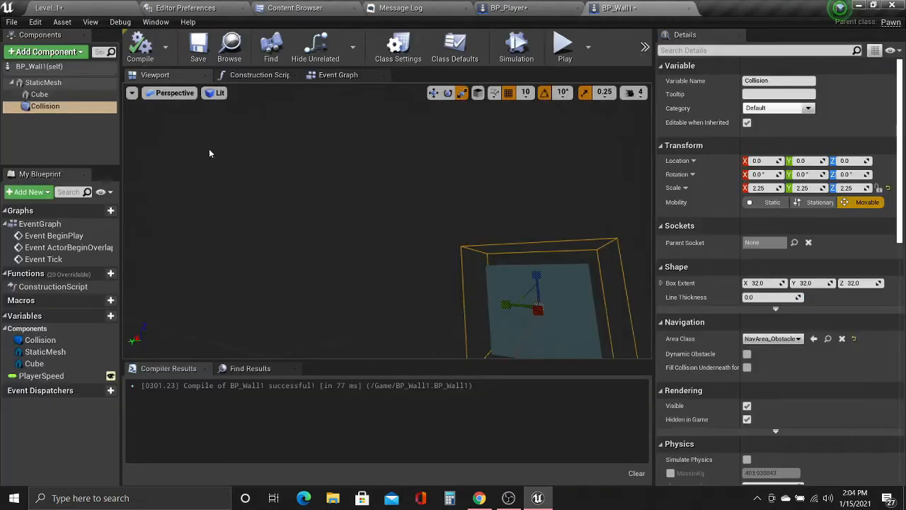
right_click_drag(238, 163, 386, 163)
left_click(85, 7)
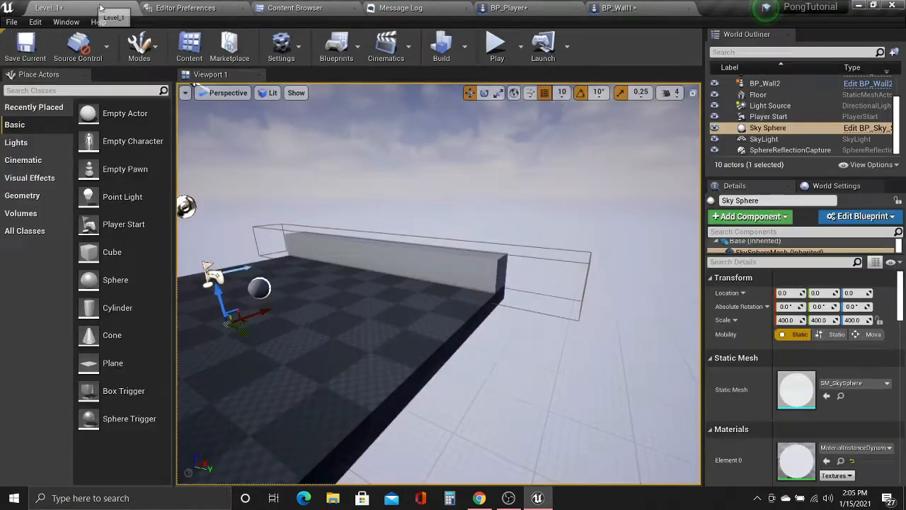
left_click(459, 257)
right_click_drag(459, 256, 319, 257)
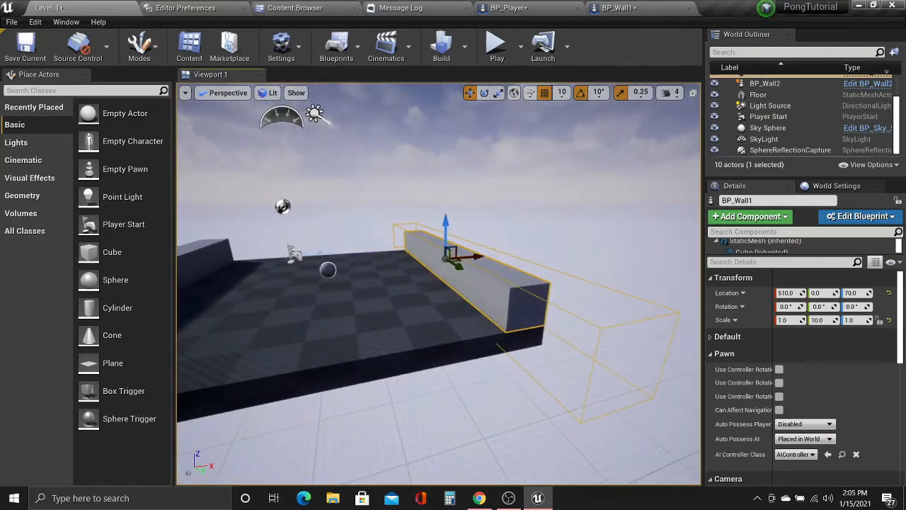
Reduce the Collision box's Y scale to 1.575 in BP_Wall1 and compile the blueprint.
left_click(617, 8)
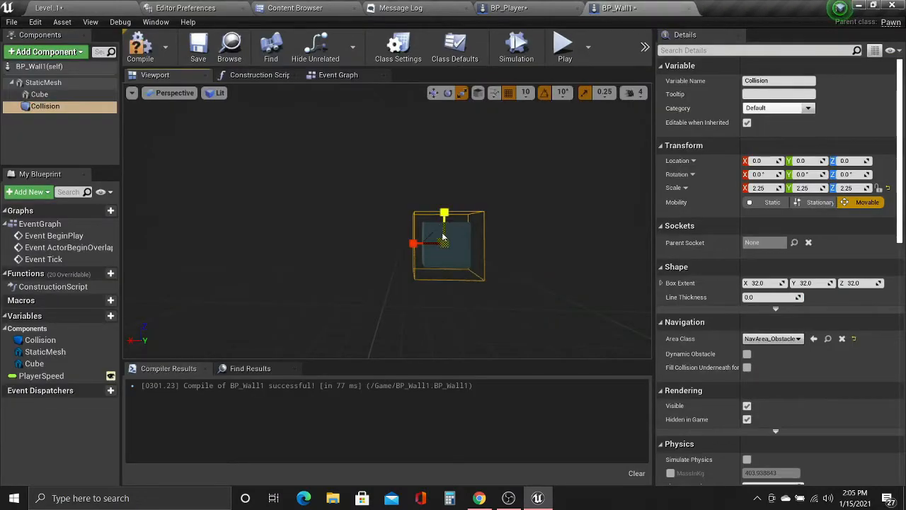
right_click_drag(443, 236, 398, 263)
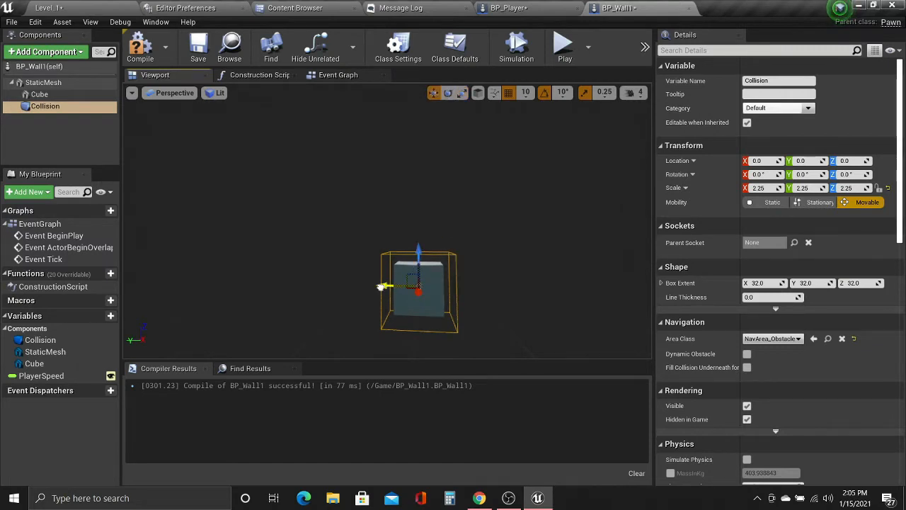
right_click_drag(381, 286, 440, 299)
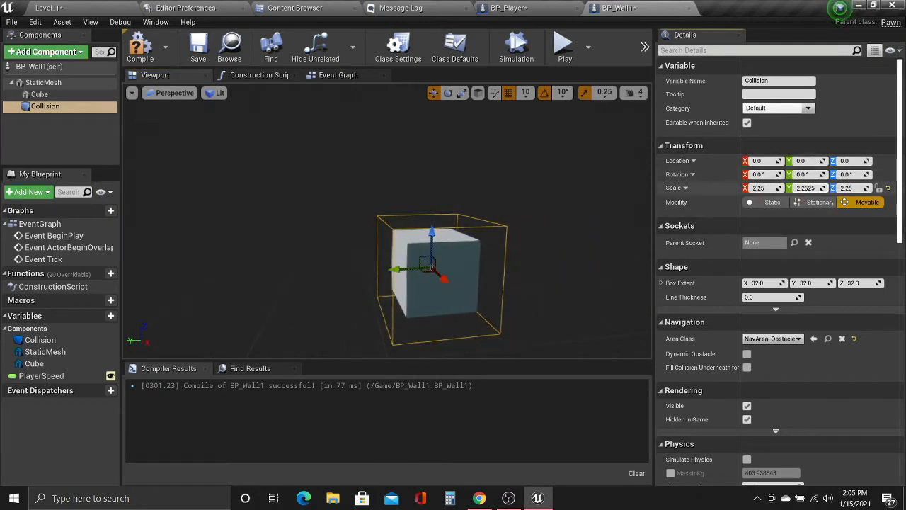
left_click_drag(805, 188, 770, 187)
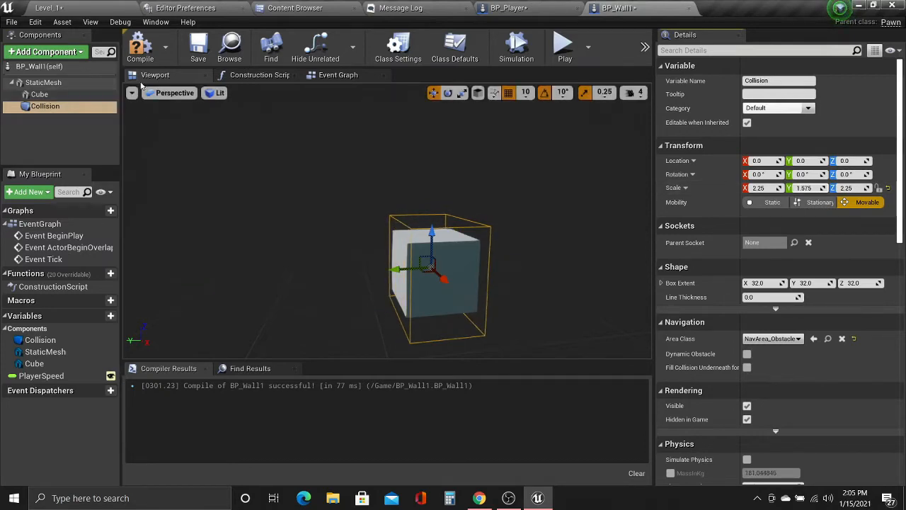
left_click(143, 55)
Check the resized collision box's fit around BP_Wall1 in Level_1 from several viewpoints.
left_click(60, 8)
right_click_drag(313, 161, 451, 177)
key("a")
key("d")
key("w")
key("s")
key("a")
key("s")
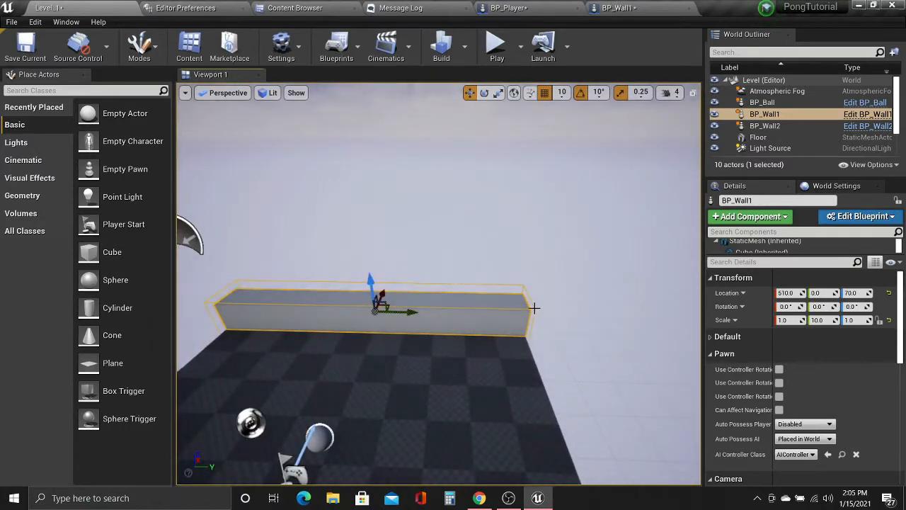
Inspect the ends and the floor-facing side of BP_Wall1's collision box in the level.
key("d")
right_click_drag(495, 305, 375, 304)
key("s")
key("w")
key("d")
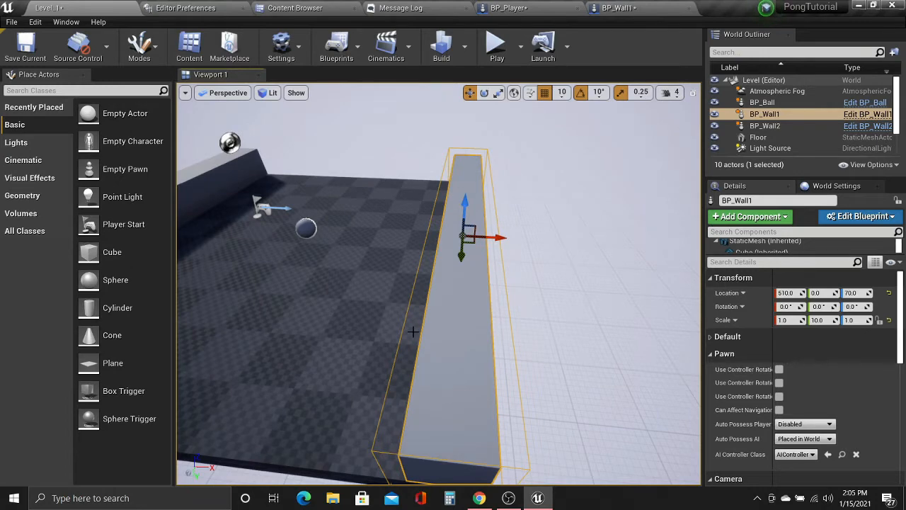
right_click_drag(376, 304, 366, 340)
key("a")
key("d")
Survey both walls across the floor, comparing BP_Wall1 and its collision box with the opposite wall.
left_click(366, 342)
key("a")
key("w")
key("f")
key("d")
right_click_drag(373, 309, 428, 309)
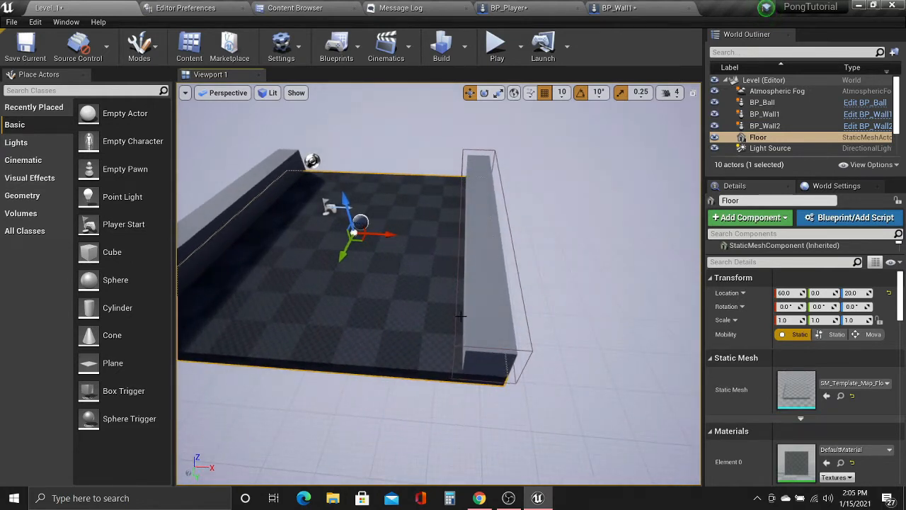
right_click_drag(462, 316, 439, 290)
key("w")
key("s")
key("d")
key("s")
key("w")
key("a")
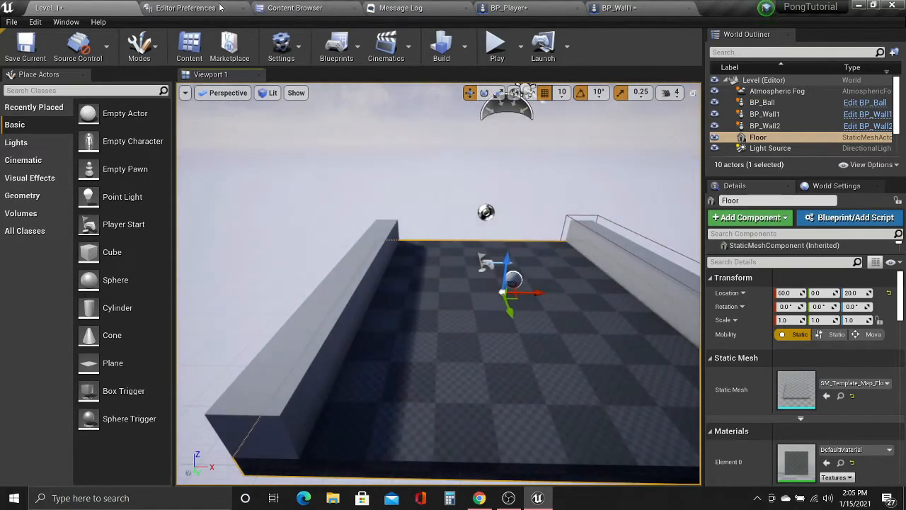
Open the BP_Wall2 blueprint and display its cube in the 3D viewport.
left_click(283, 8)
double_click(194, 76)
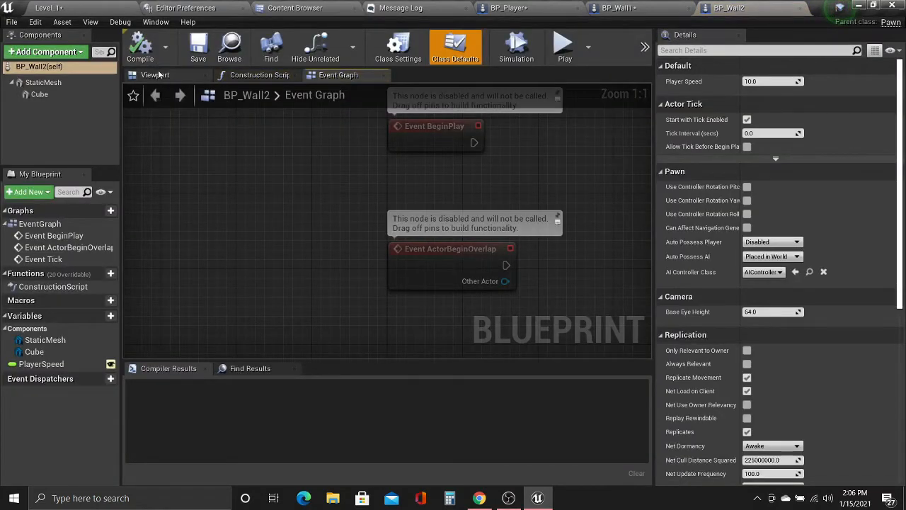
left_click(155, 75)
left_click(335, 208)
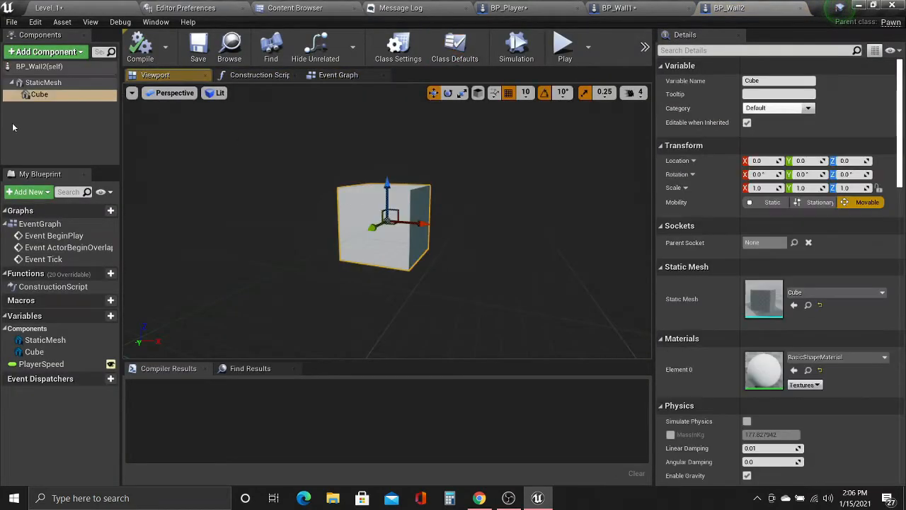
Add a Box Collision component named Collision under BP_Wall2's StaticMesh and compile the blueprint.
left_click(35, 82)
left_click(50, 53)
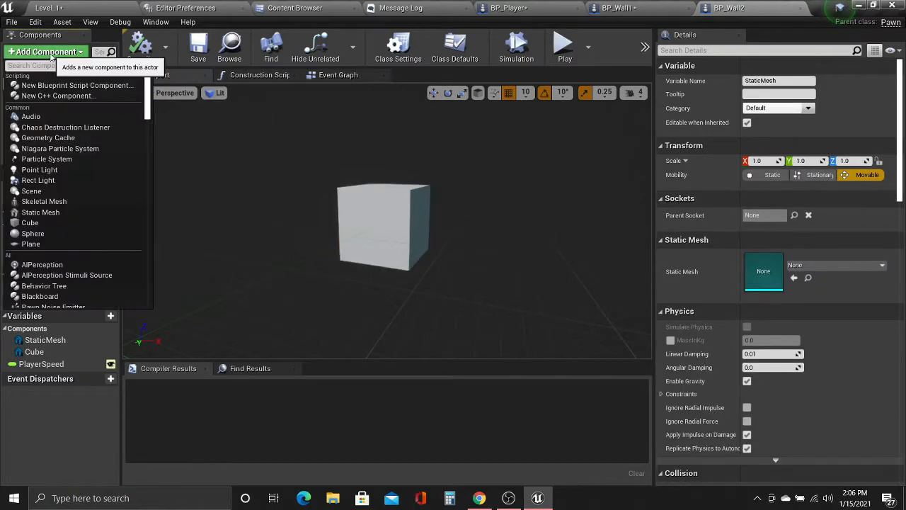
type("Box")
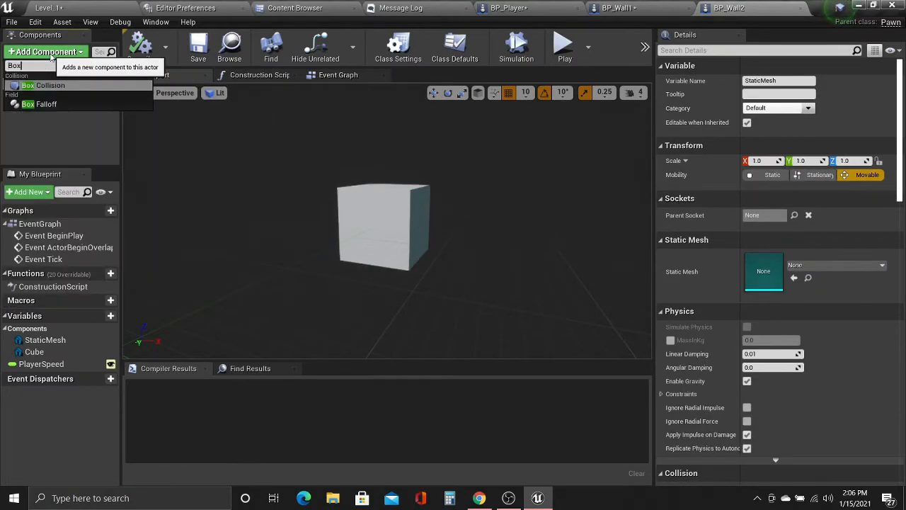
left_click(80, 86)
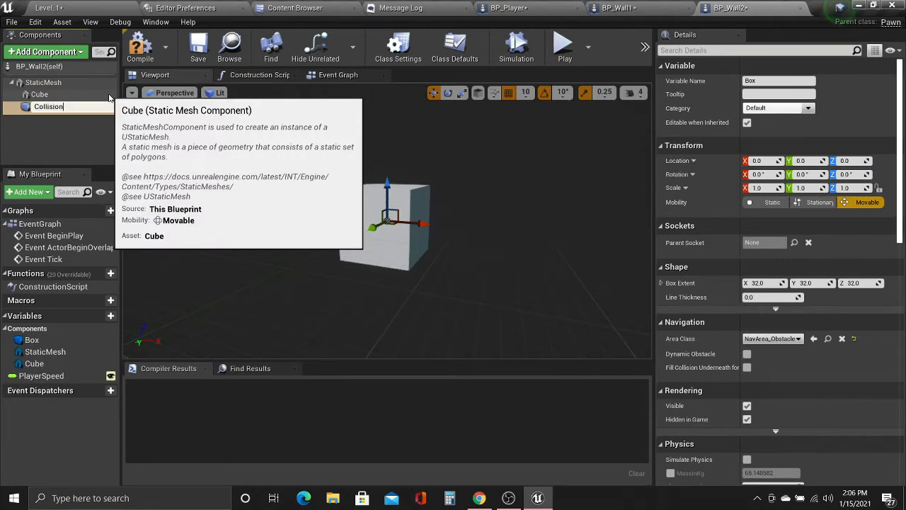
type("Collision")
key("Return")
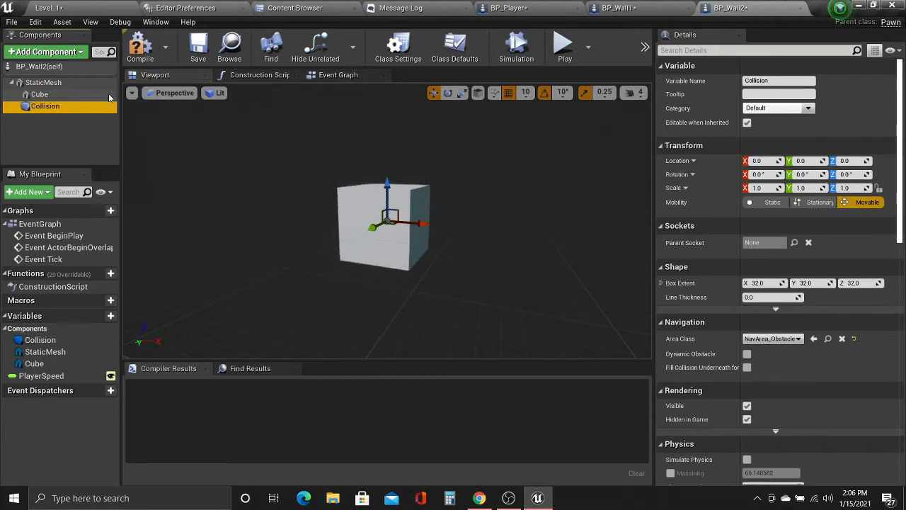
left_click(139, 48)
Look through the Cube component's physics, collision and event settings in BP_Wall2.
right_click_drag(361, 234, 283, 235)
key("d")
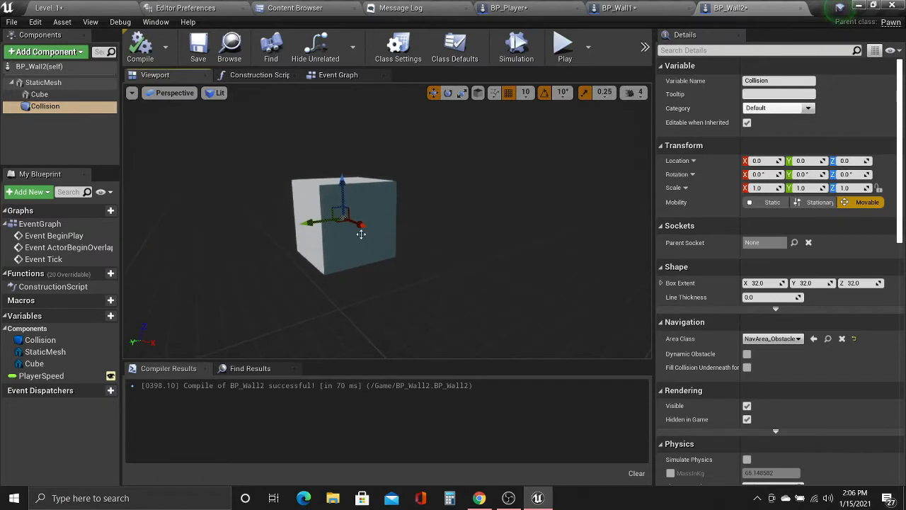
left_click(364, 226)
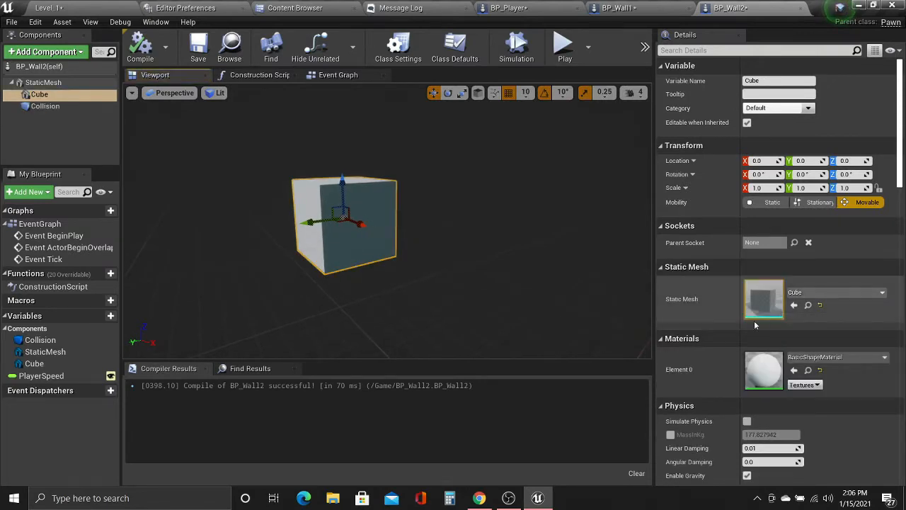
scroll(729, 324, "down", 3)
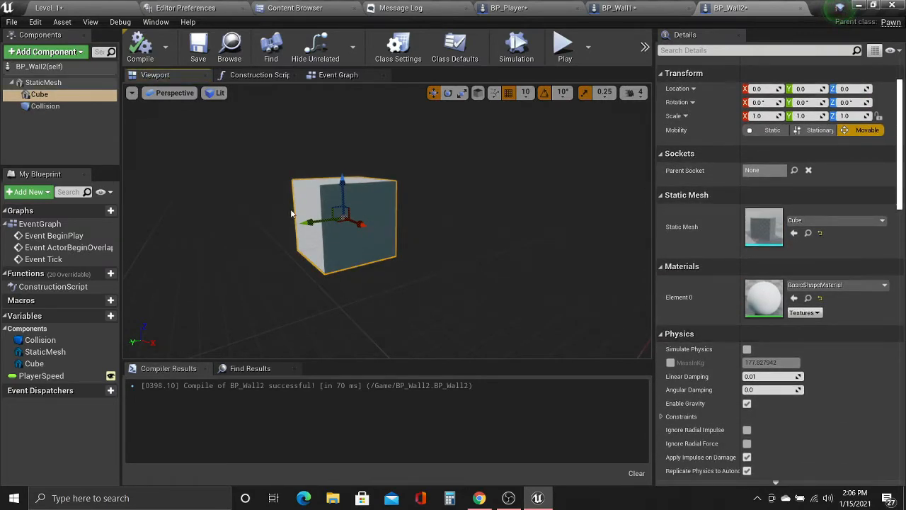
scroll(697, 317, "down", 6)
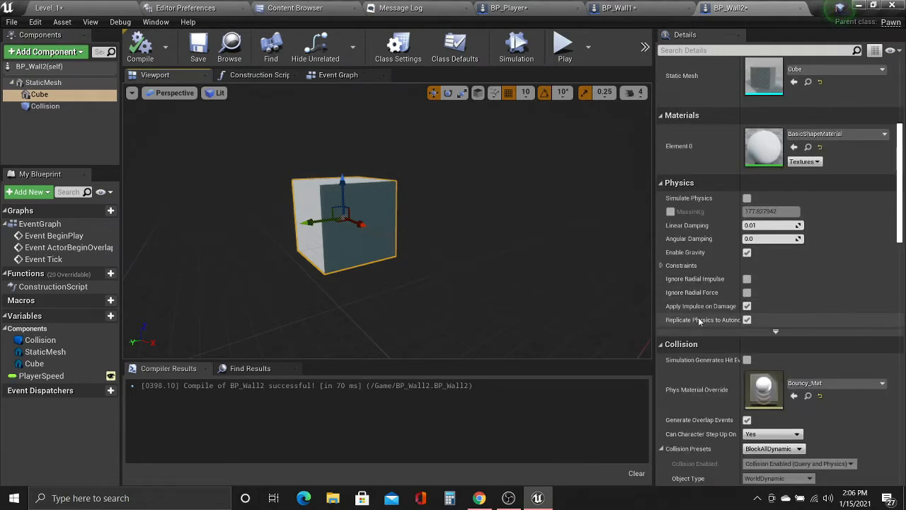
scroll(701, 322, "down", 2)
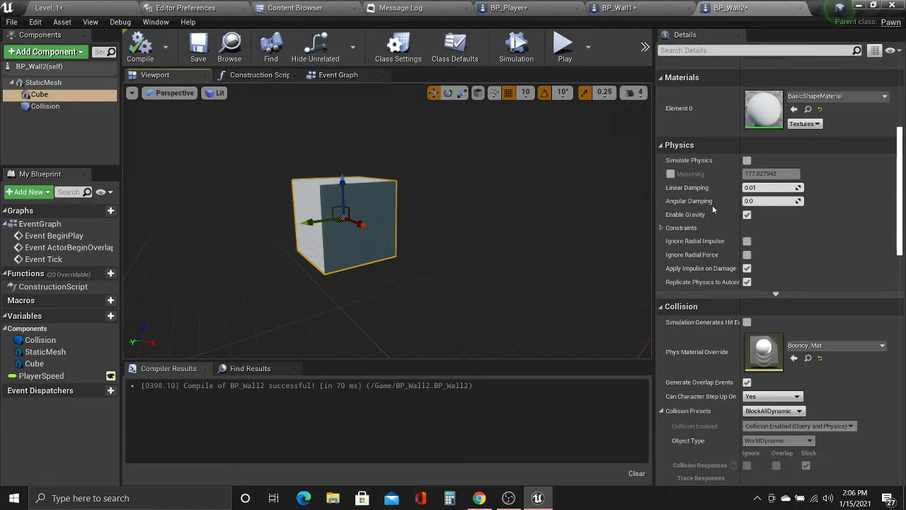
left_click_drag(899, 150, 893, 382)
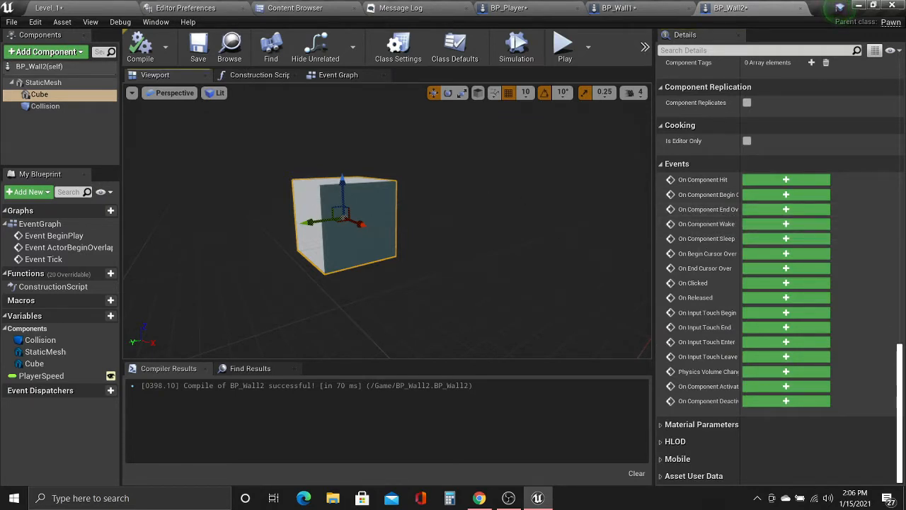
left_click_drag(388, 221, 369, 240)
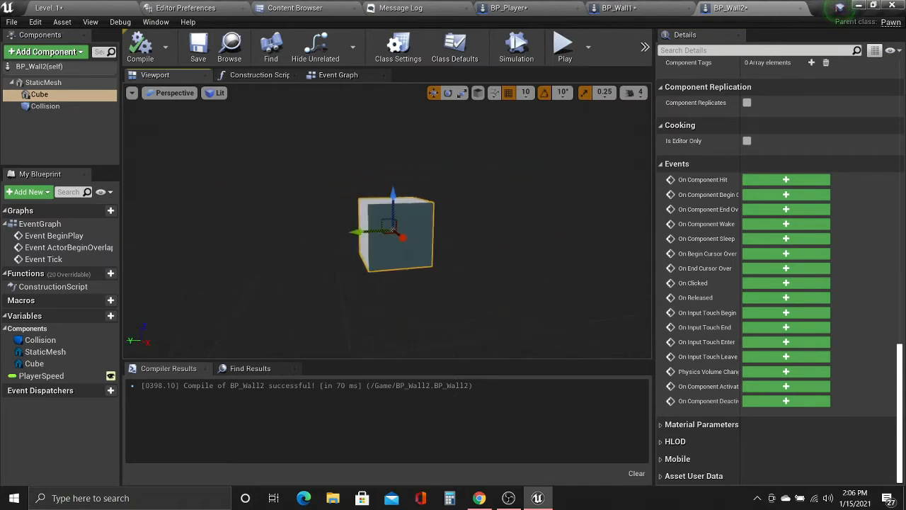
right_click_drag(370, 240, 333, 220)
Select the Collision component, recompile BP_Wall2 and inspect the cube for the box outline.
left_click(66, 109)
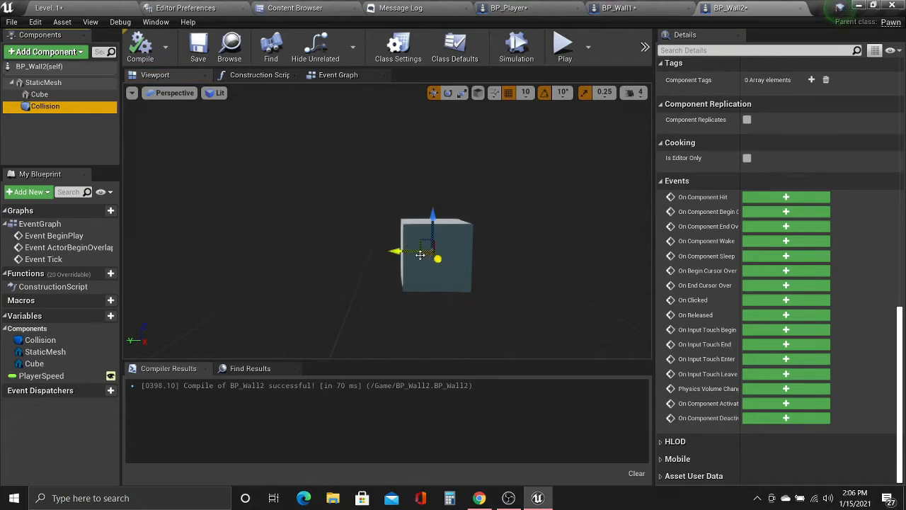
left_click(54, 106)
left_click(429, 243)
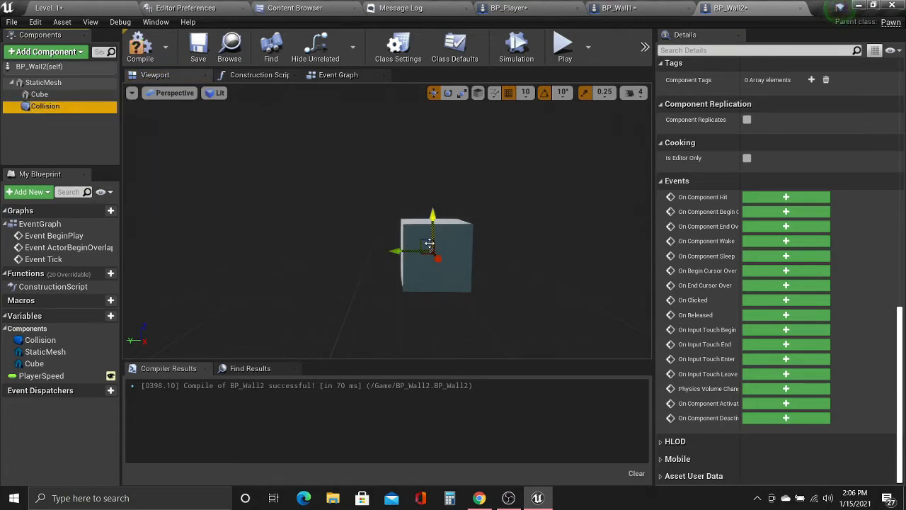
key("F7")
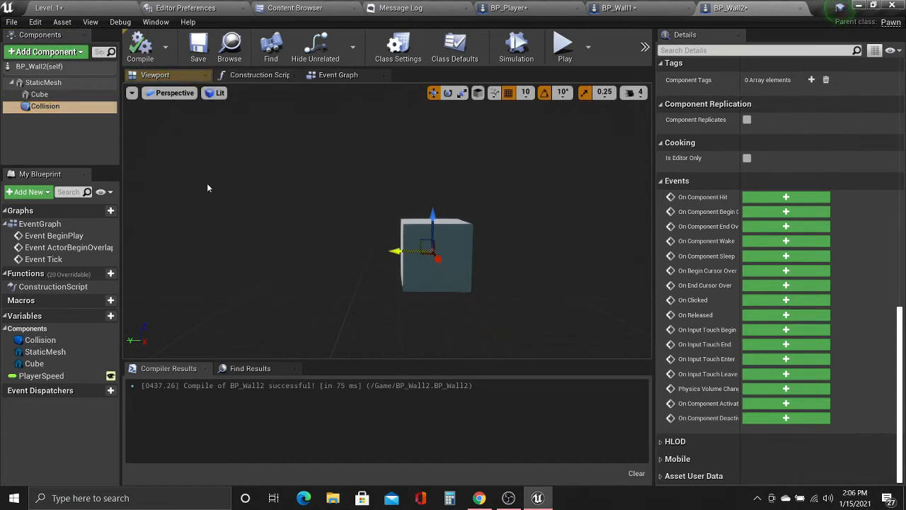
left_click(80, 107)
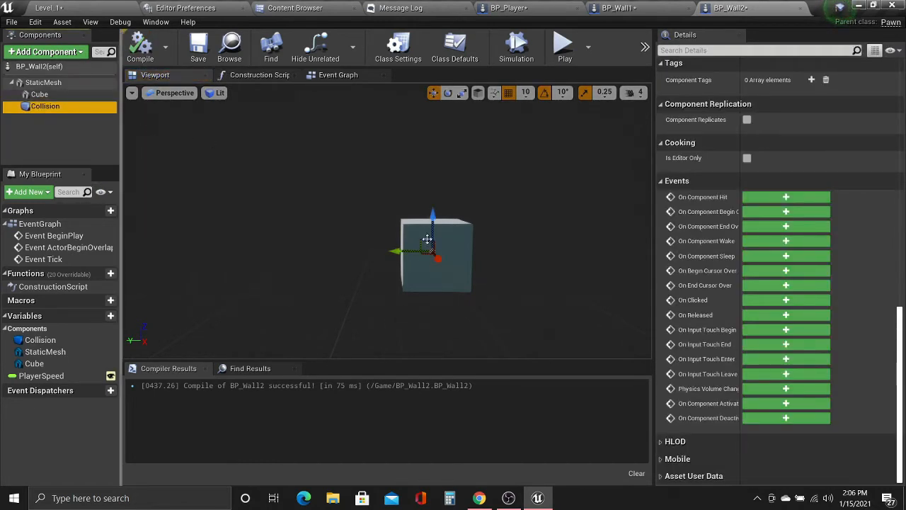
mouse_move(427, 240)
right_mouse_down()
mouse_move(449, 239)
mouse_move(427, 239)
right_mouse_up()
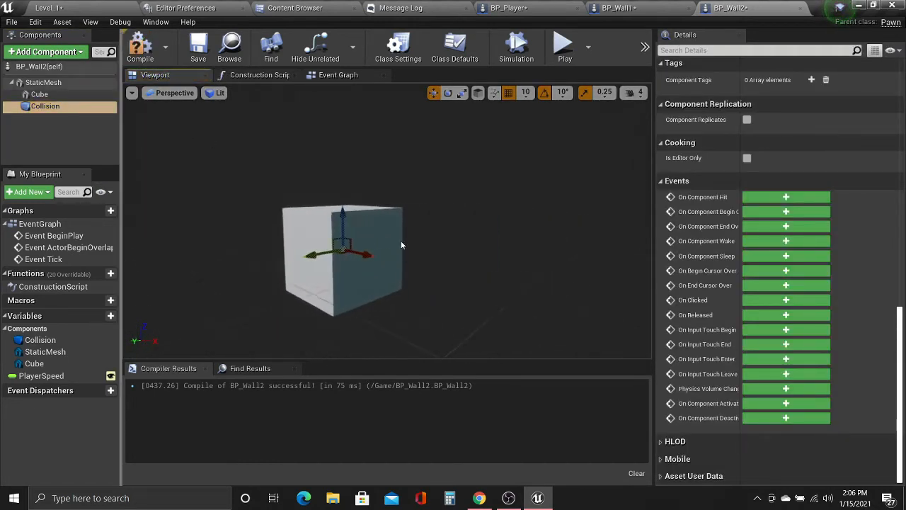
Recompile BP_Wall2 with the Collision component selected and check its transform and shape settings.
key("e")
left_click(329, 246)
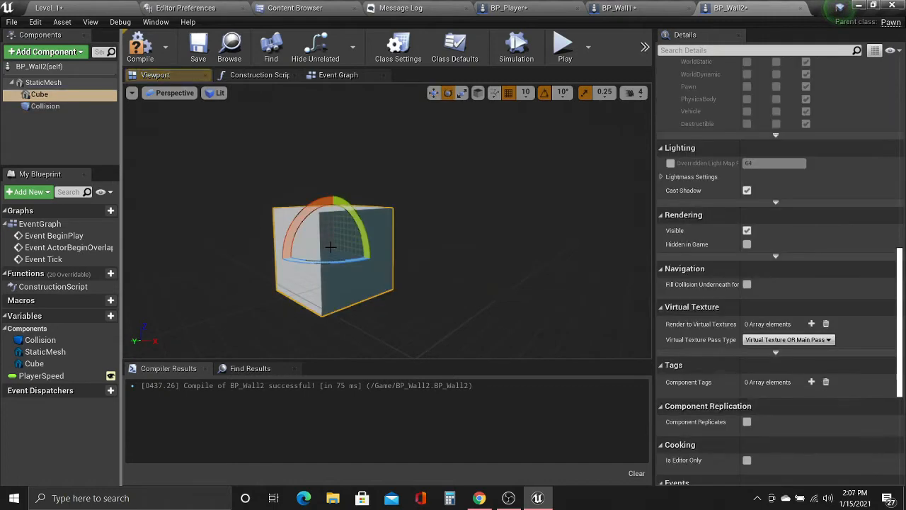
left_click(66, 106)
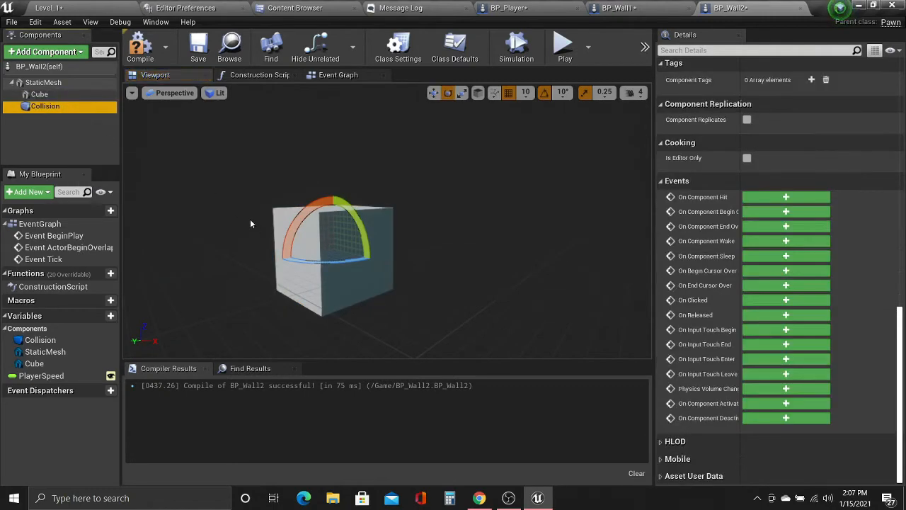
left_click(140, 48)
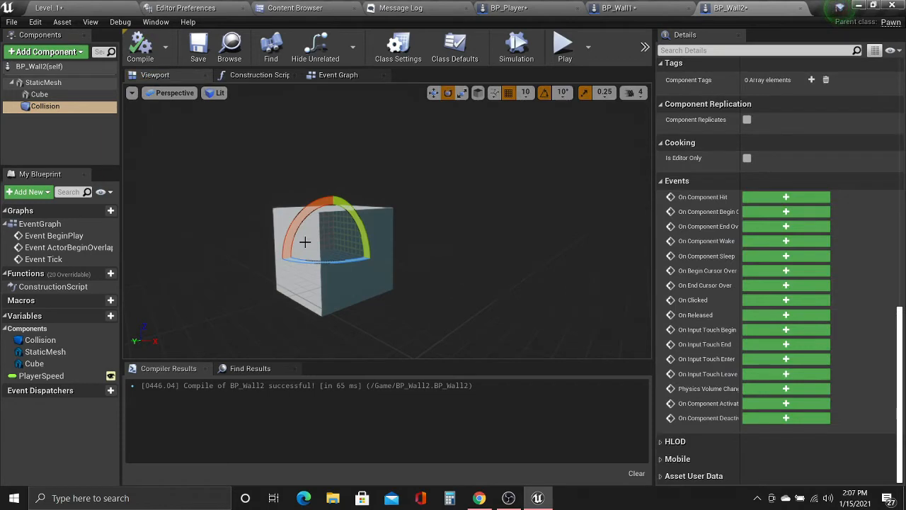
left_click_drag(898, 337, 898, 88)
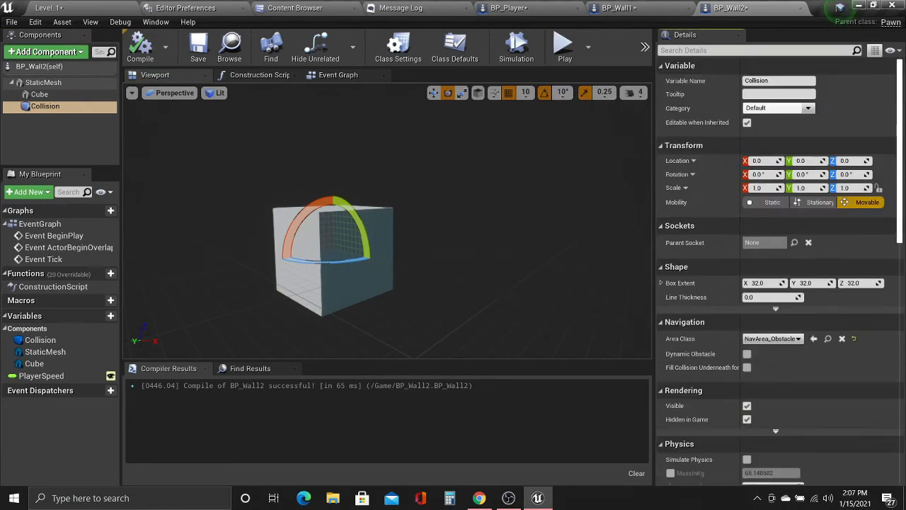
left_click(374, 257)
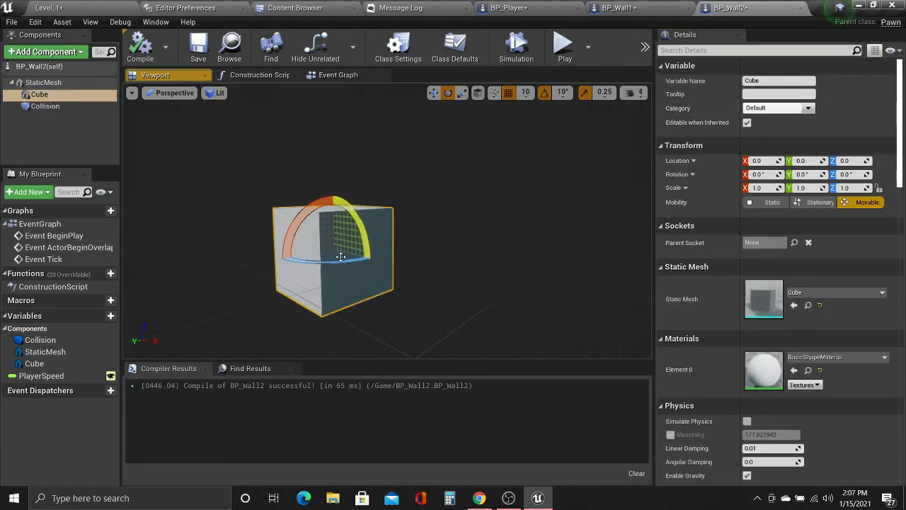
Scale the Collision box uniformly to 2.0 so it encloses BP_Wall2's cube.
left_click(46, 107)
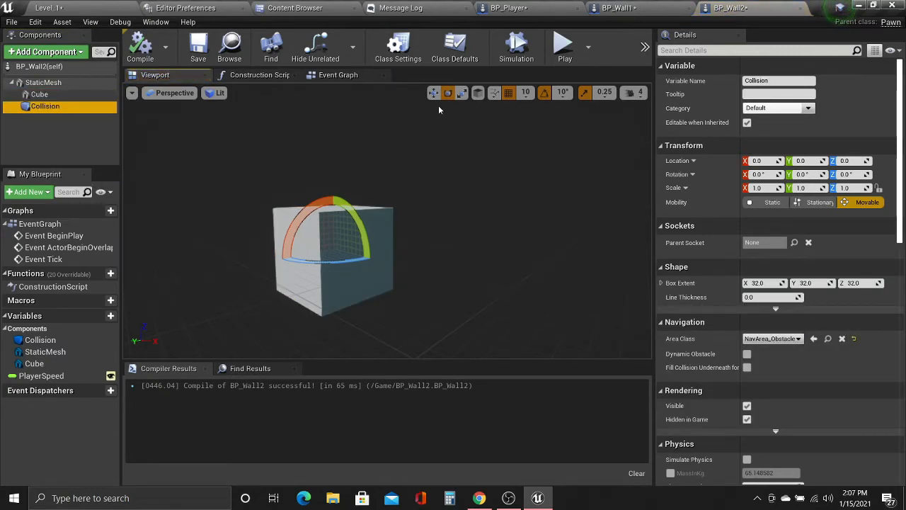
left_click(460, 93)
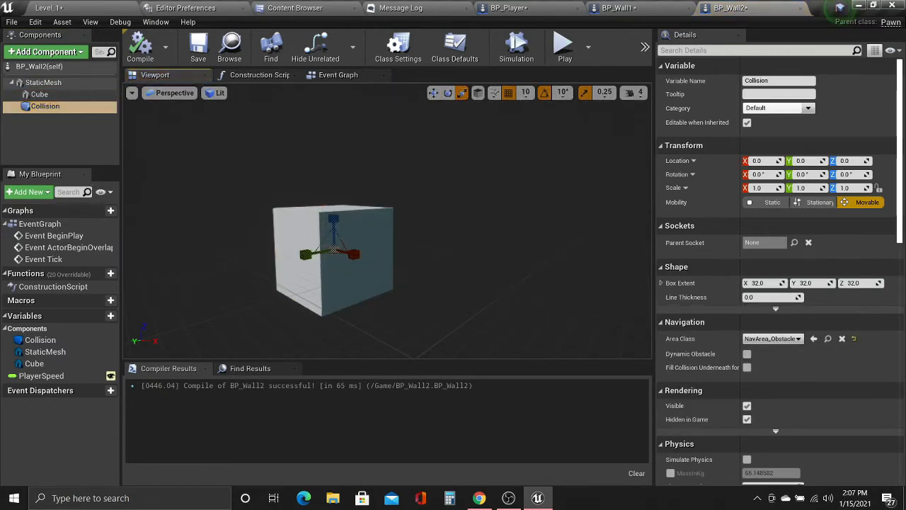
mouse_move(339, 256)
left_mouse_down()
mouse_move(365, 242)
mouse_move(345, 248)
left_mouse_up()
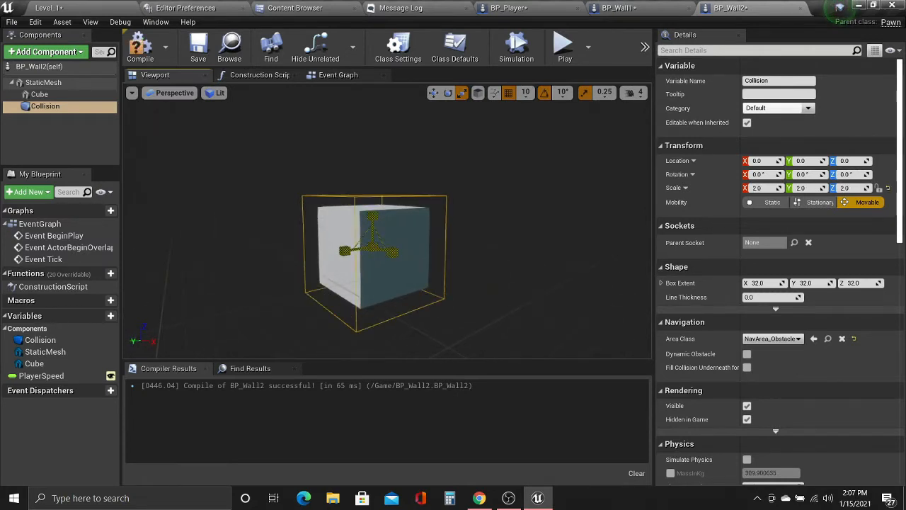
mouse_move(372, 248)
left_mouse_down()
mouse_move(359, 245)
mouse_move(354, 205)
mouse_move(360, 248)
mouse_move(379, 249)
left_mouse_up()
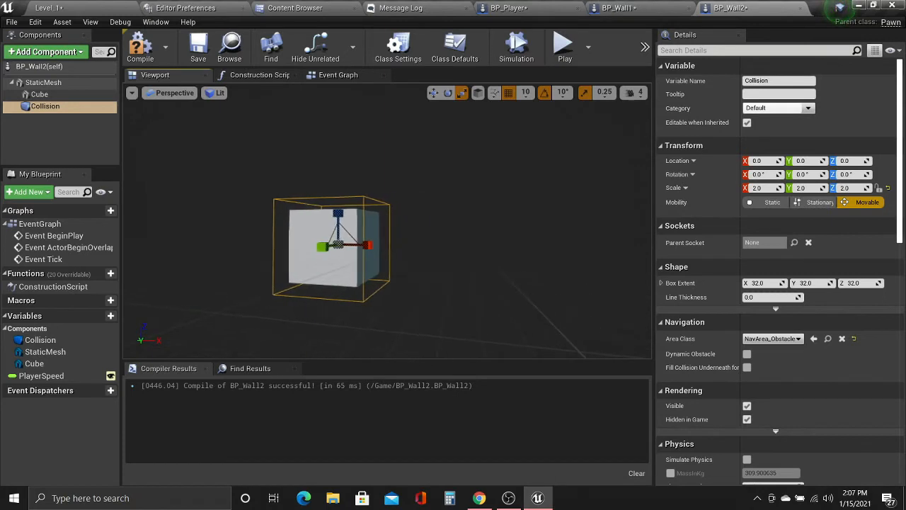
Set the Collision box's Y scale to 1.25 in BP_Wall2.
right_click_drag(312, 232, 290, 225)
left_click(803, 189)
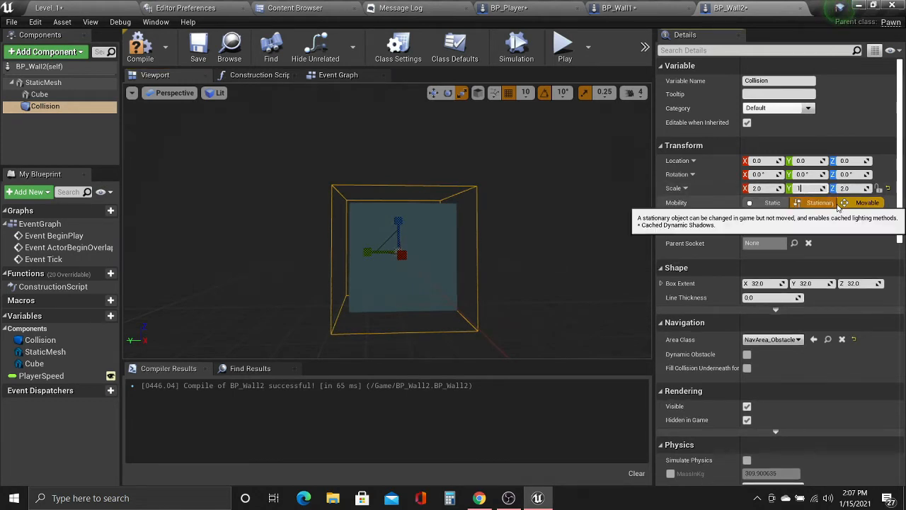
type("1.25")
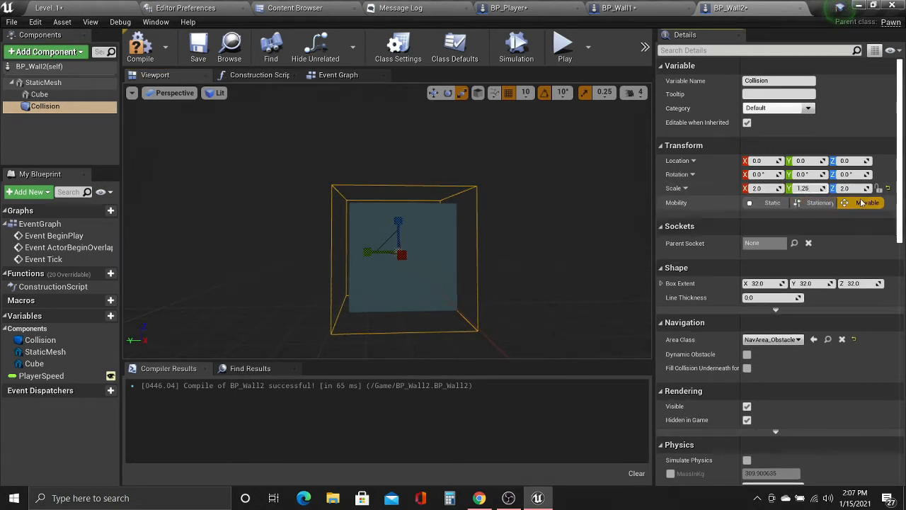
key("Return")
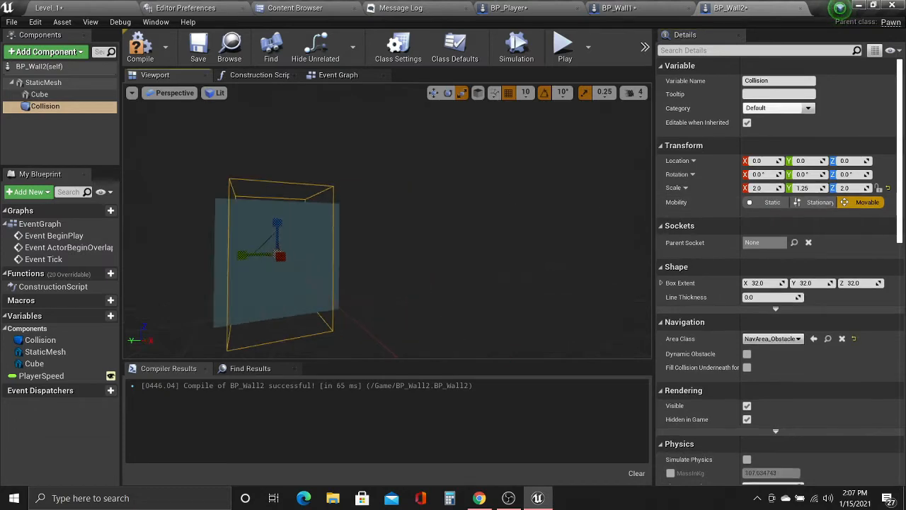
right_click_drag(453, 92, 453, 87)
Check in Level_1 how the resized collision box fits around BP_Wall2.
left_click(83, 14)
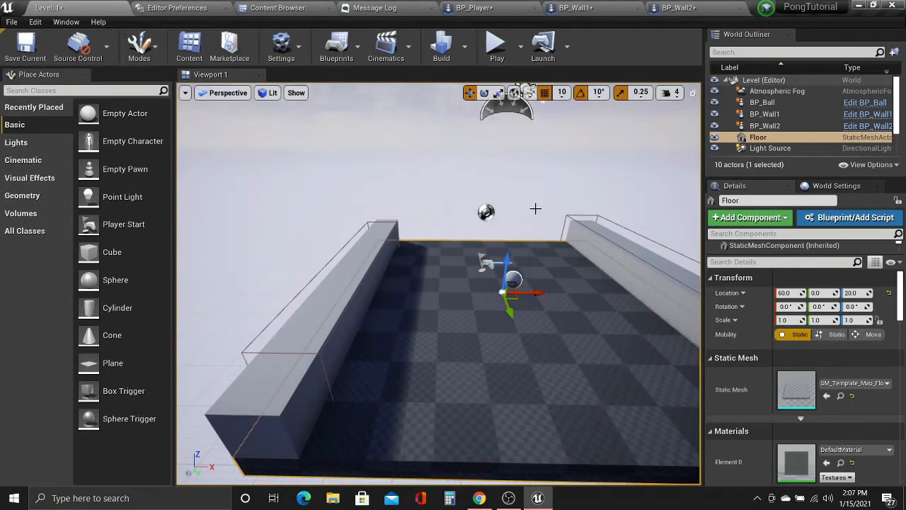
right_click_drag(536, 206, 536, 206)
right_click_drag(369, 211, 369, 211)
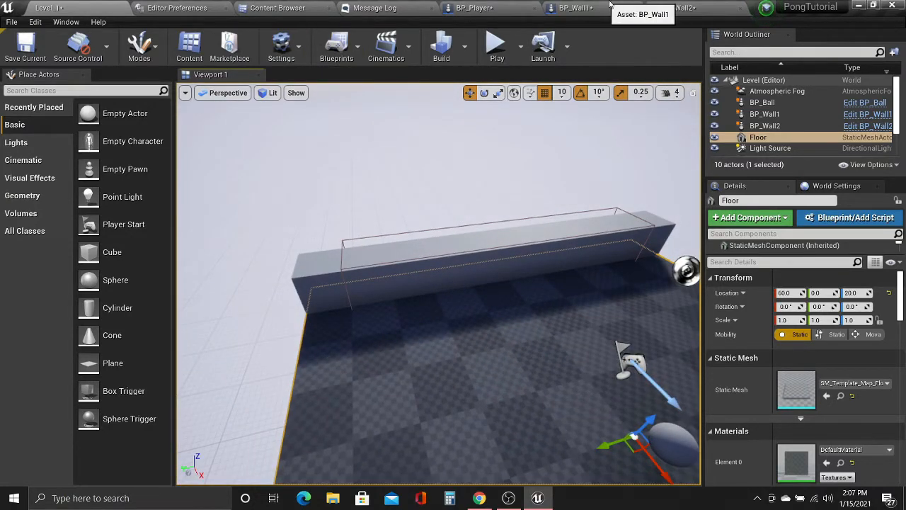
Stretch the Collision box's Y scale to 1.4925 in BP_Wall2 and check its fit around the wall in Level_1.
left_click(679, 8)
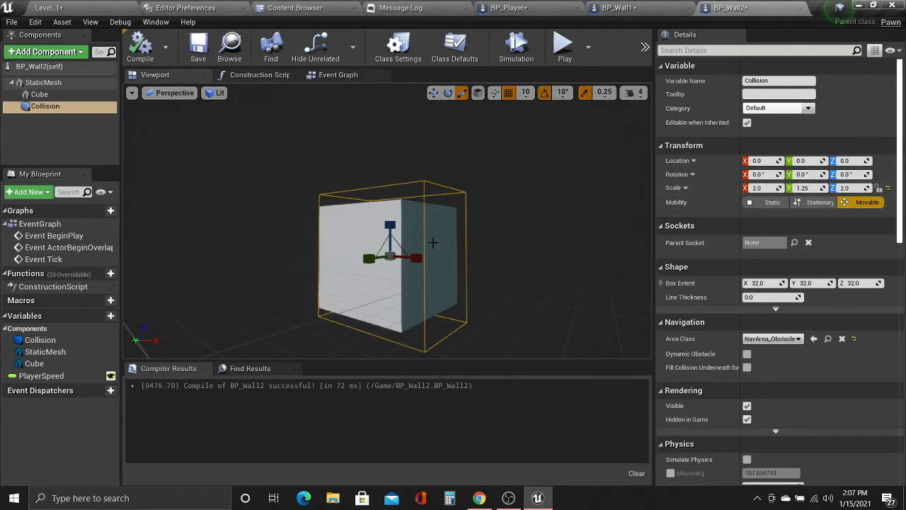
left_click_drag(805, 188, 832, 187)
right_click_drag(552, 206, 482, 205)
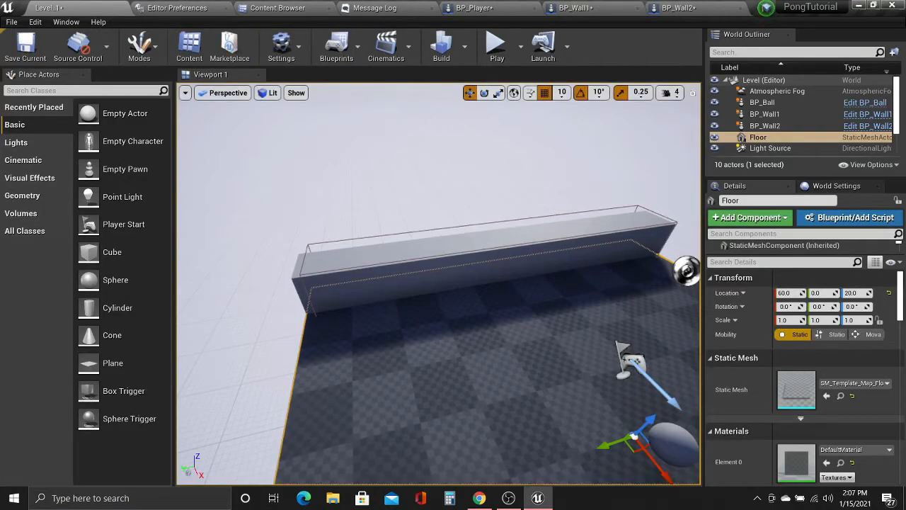
right_click_drag(439, 283, 340, 283)
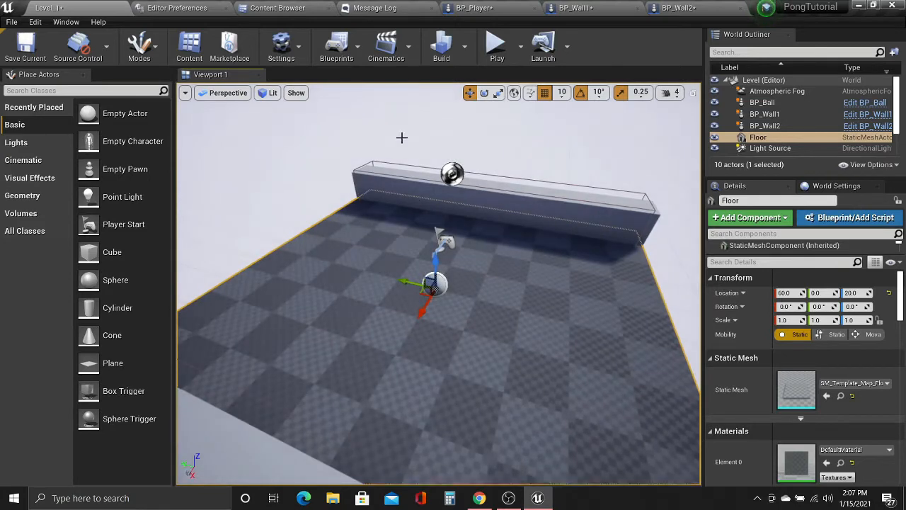
Set the Collision box's Y scale to 1.75 in BP_Wall2 so it encloses the cube's sides.
left_click(672, 8)
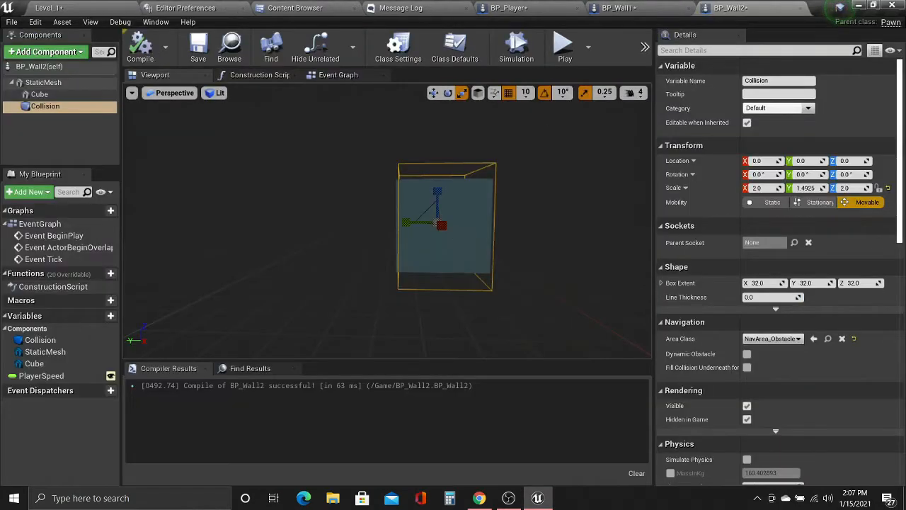
right_click_drag(455, 234, 494, 234)
left_click_drag(808, 187, 839, 187)
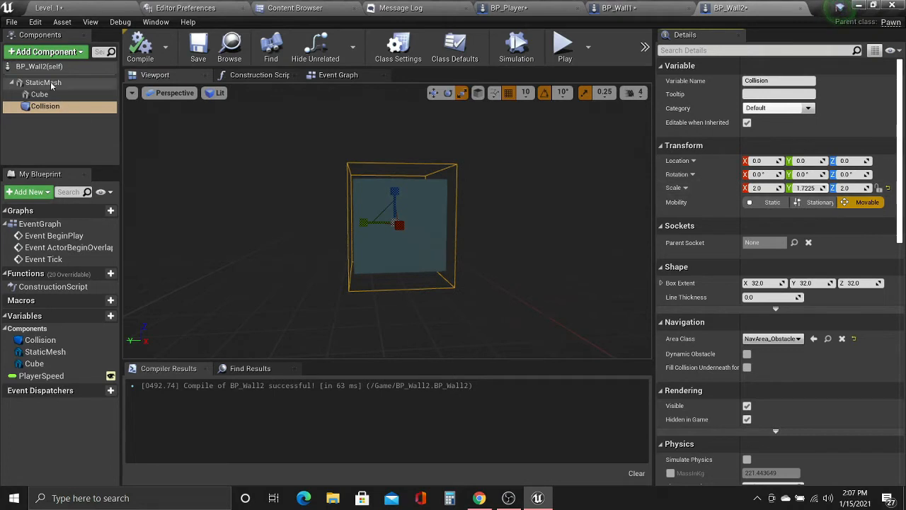
left_click(816, 188)
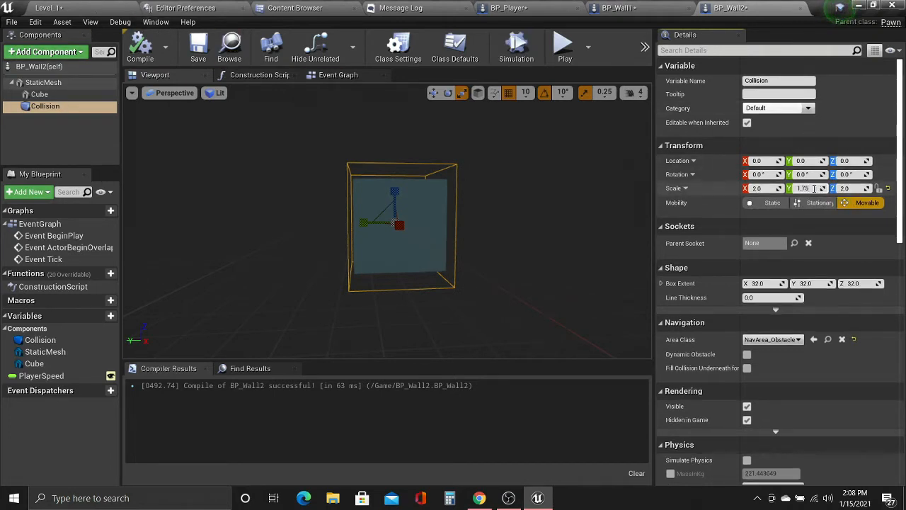
right_click_drag(453, 247, 636, 248)
key("a")
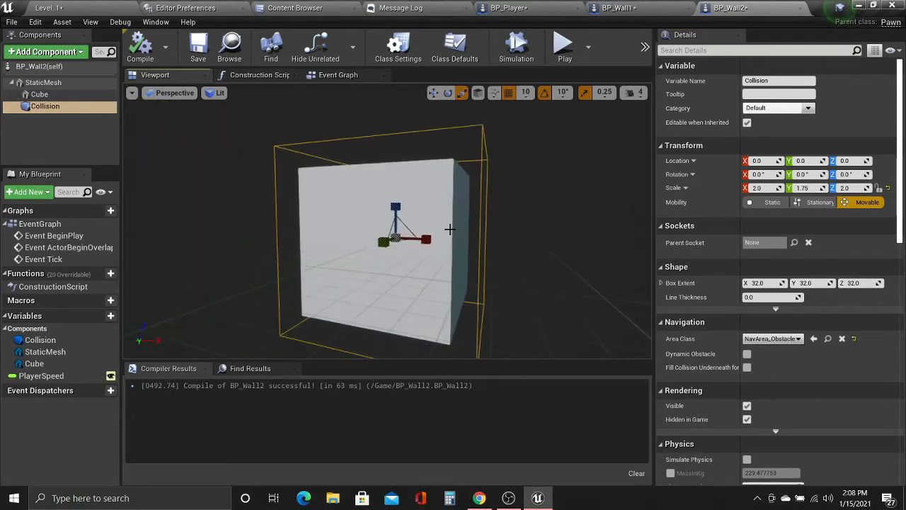
Set the Y scale of BP_Wall1's Collision box to 1.75.
left_click(634, 7)
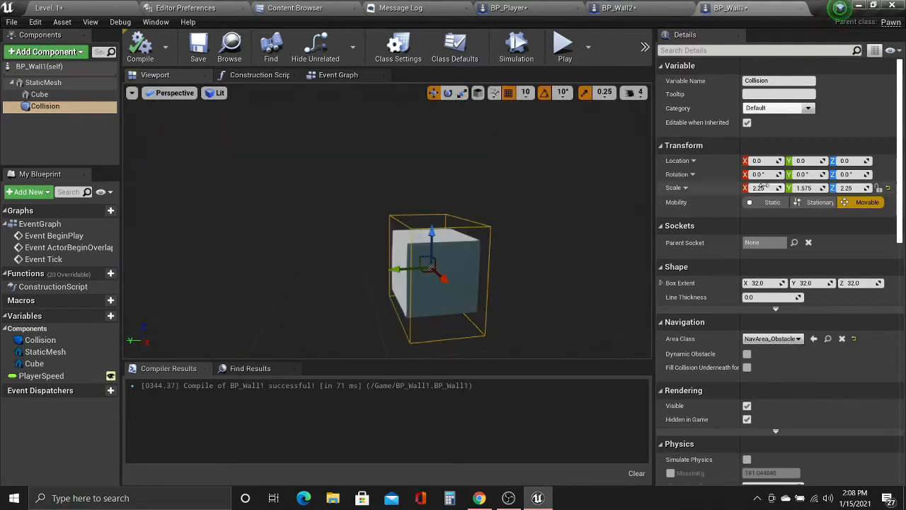
left_click(813, 188)
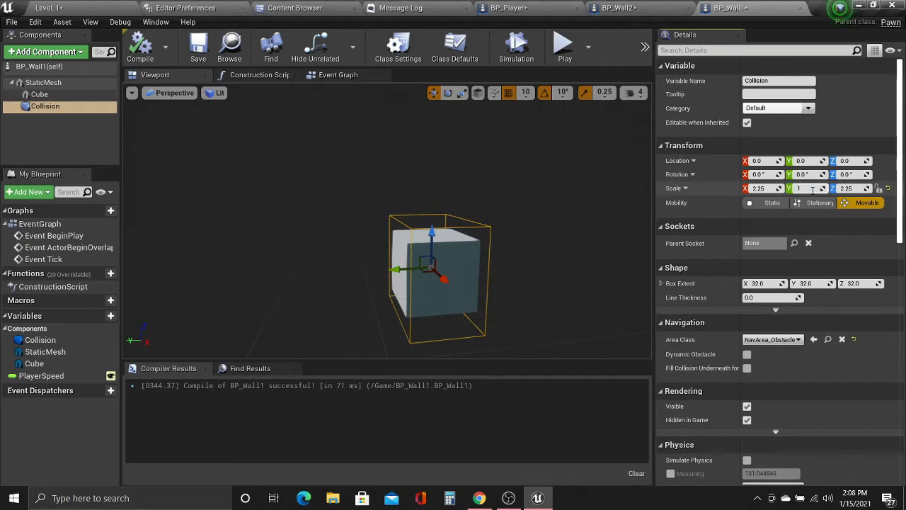
type("1.75")
key("Return")
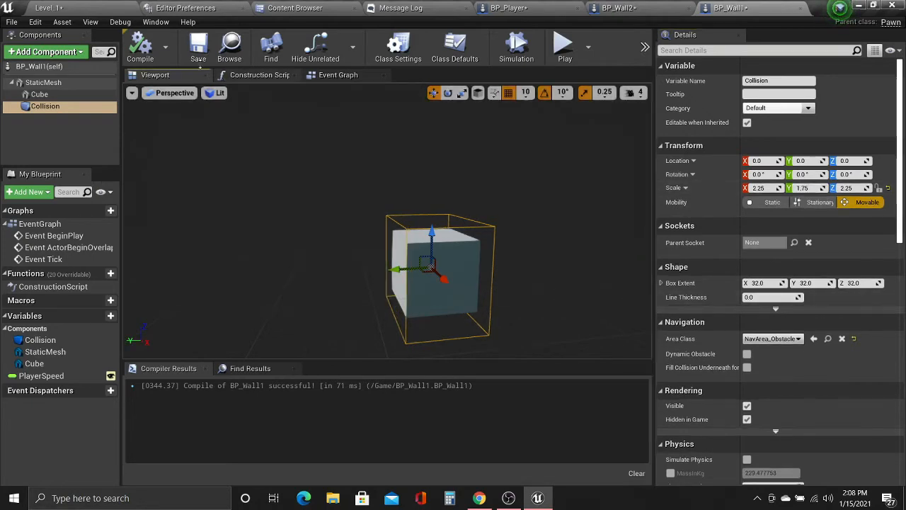
Inspect in Level_1 how the collision boxes fit around both walls and identify the far wall.
left_click(96, 9)
right_click_drag(404, 178, 272, 210)
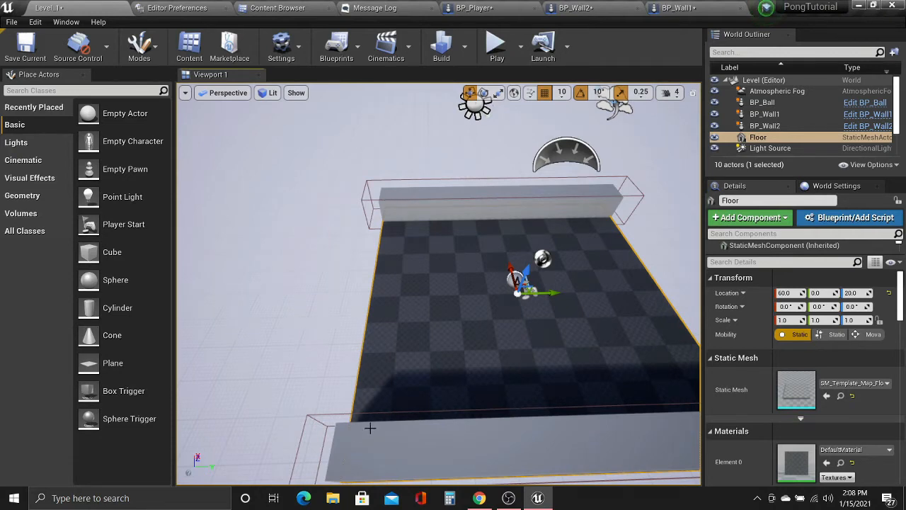
left_click(399, 198)
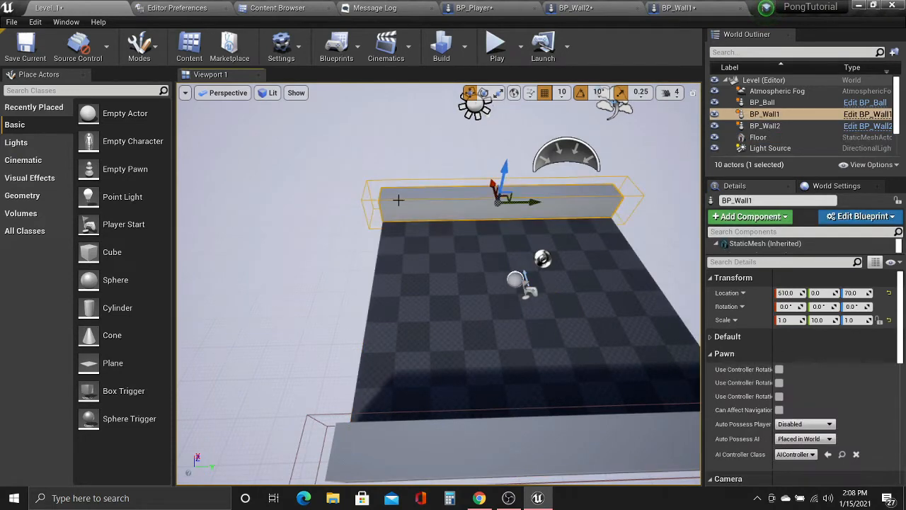
Add an On Component Begin Overlap event for the Collision component to BP_Wall2's event graph and compile.
left_click(567, 7)
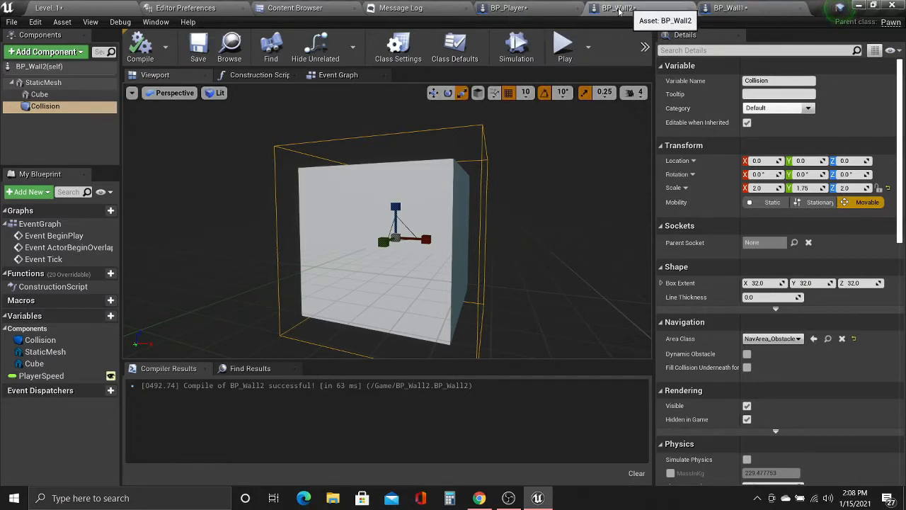
left_click(327, 78)
scroll(348, 212, "down", 3)
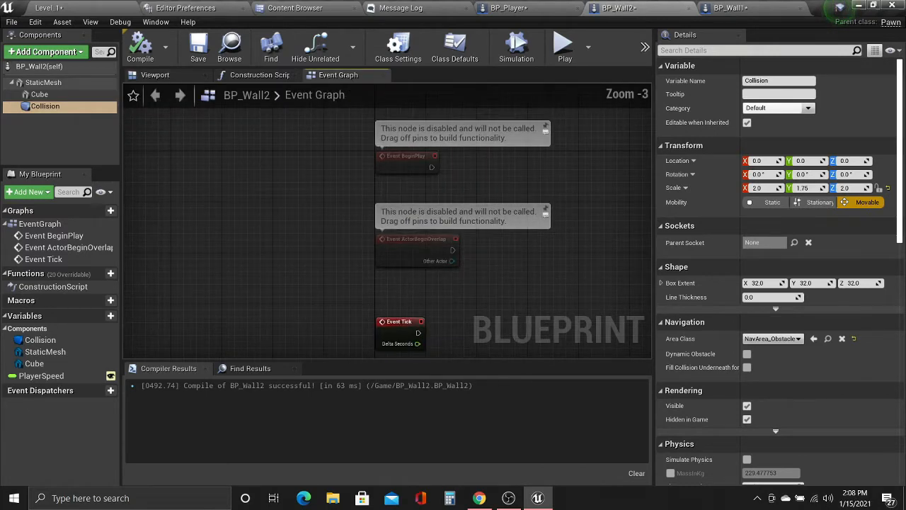
left_click(62, 108)
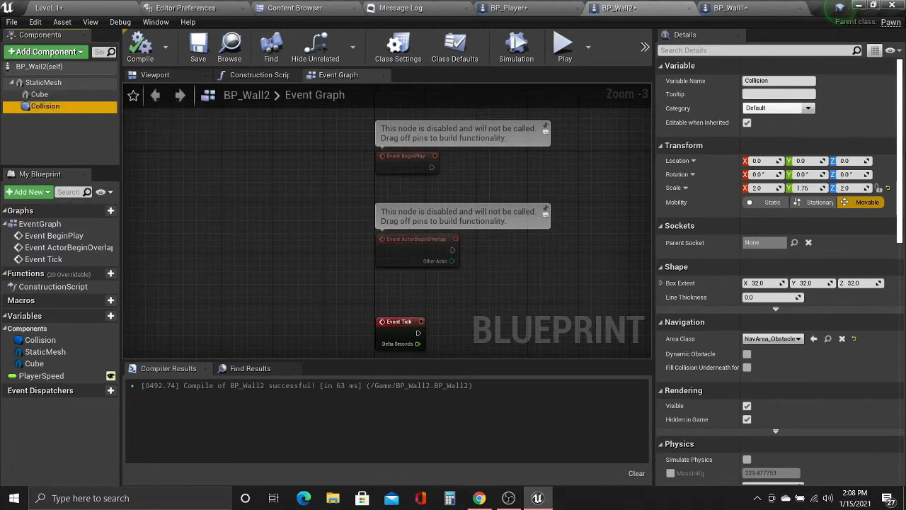
scroll(736, 269, "down", 10)
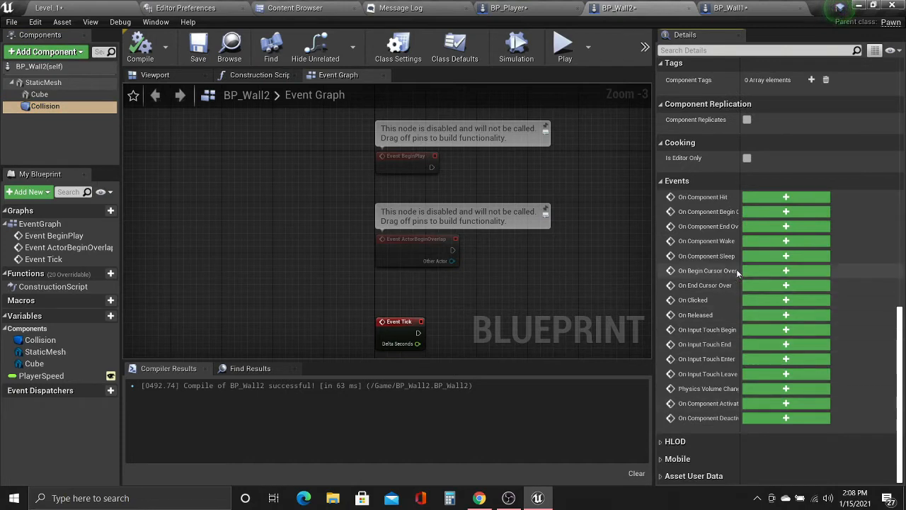
left_click_drag(652, 223, 610, 225)
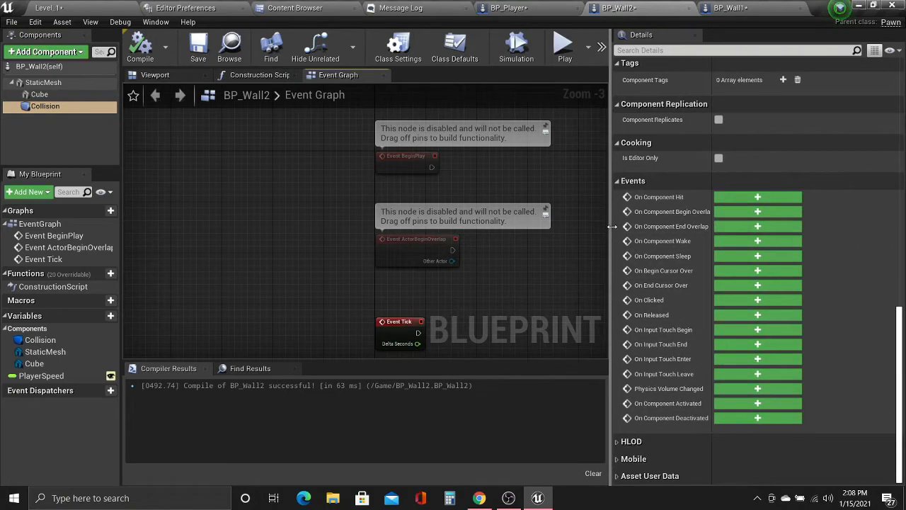
left_click(731, 212)
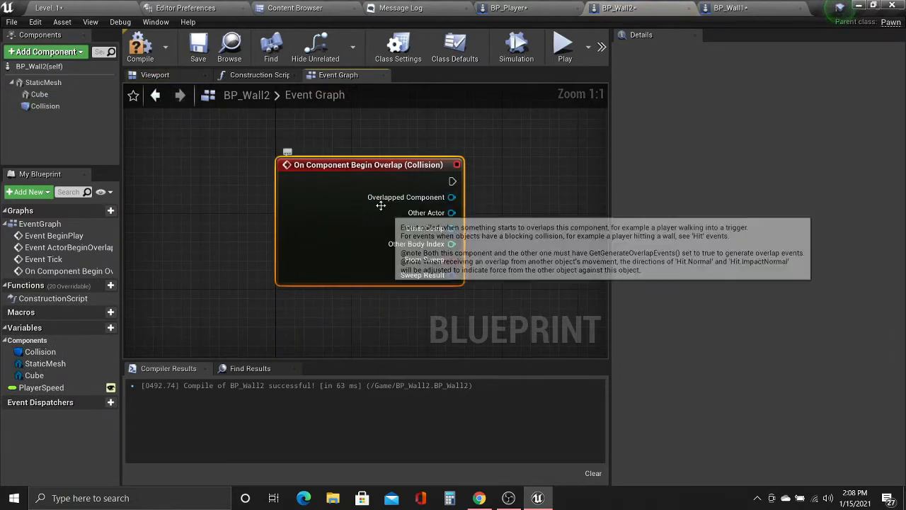
right_click_drag(376, 185, 206, 217)
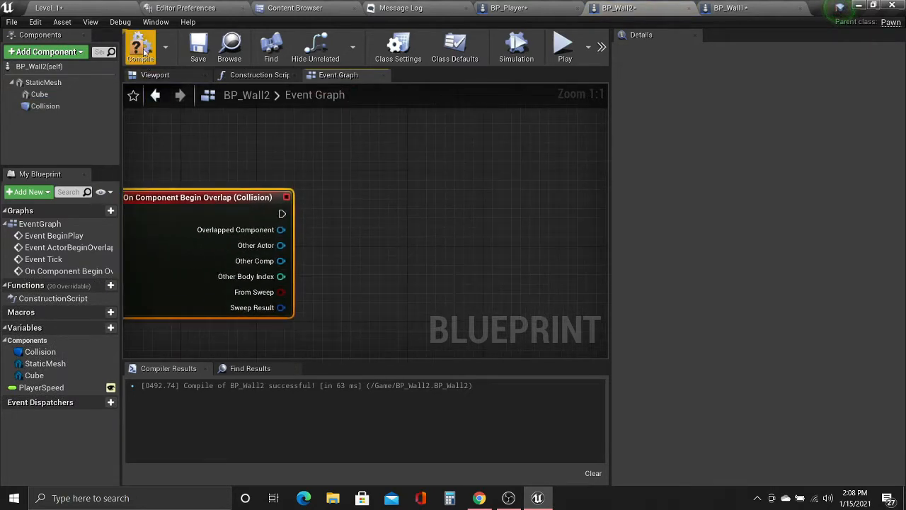
left_click(141, 47)
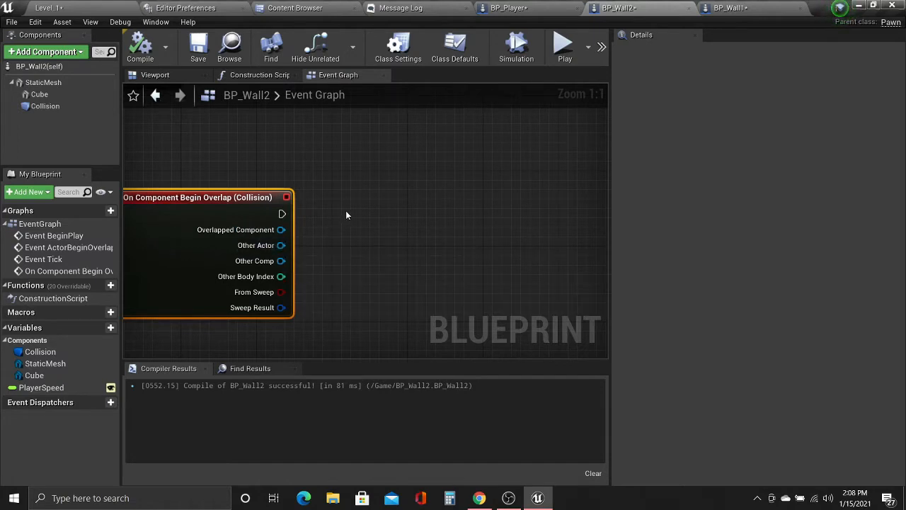
Create a function named ChangeMoveDirection in BP_Player.
left_click(506, 8)
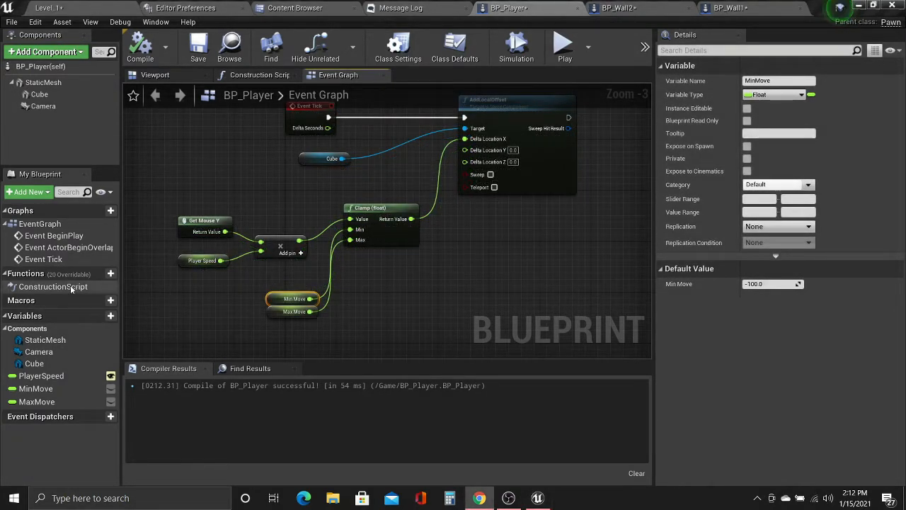
left_click(99, 273)
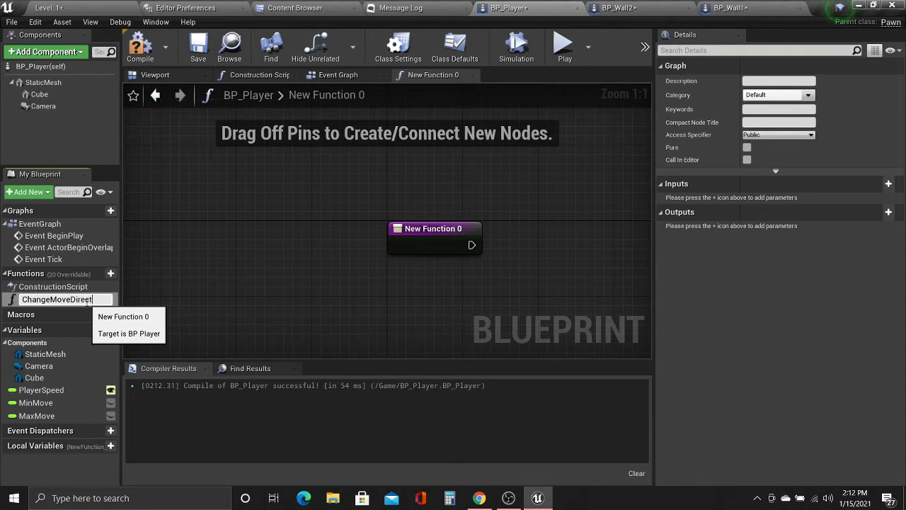
type("ion")
key("Return")
right_click_drag(369, 286, 247, 260)
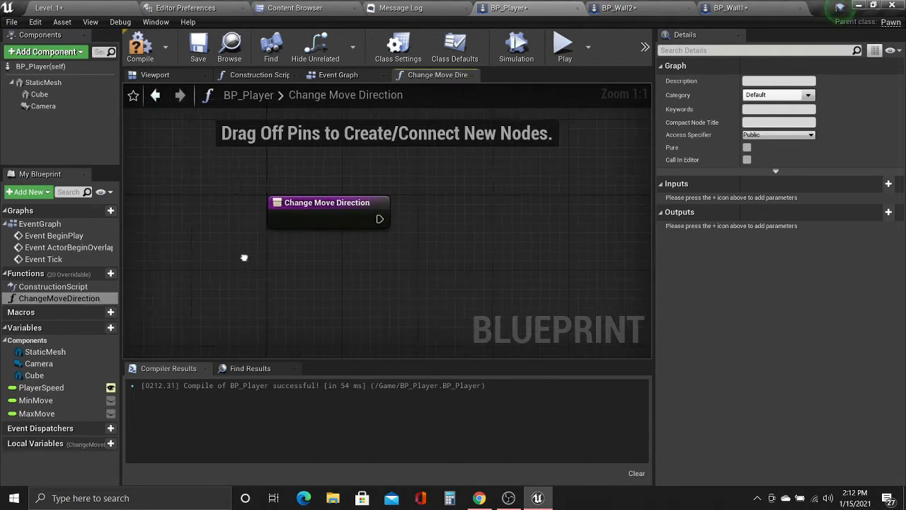
Add Set nodes for MinMove and MaxMove to the ChangeMoveDirection function graph.
left_click_drag(44, 403, 461, 192)
left_click(494, 220)
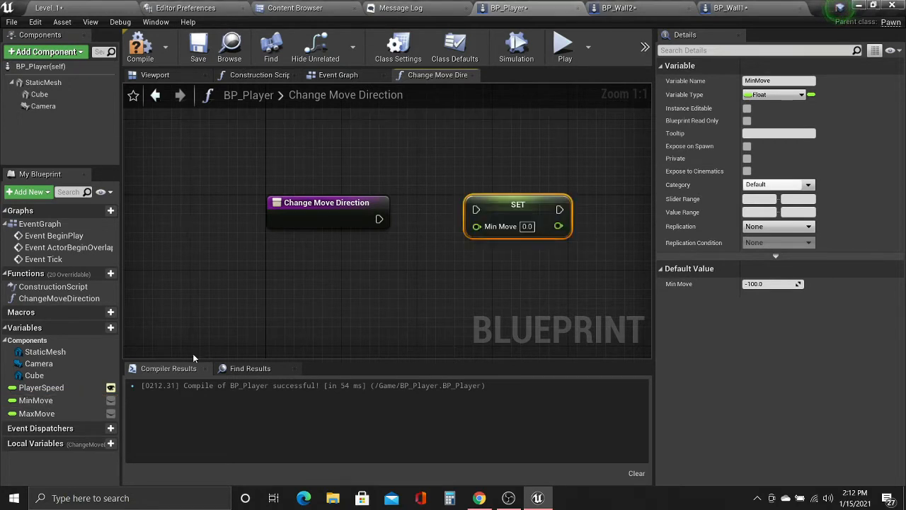
left_click_drag(71, 414, 592, 263)
left_click(596, 290)
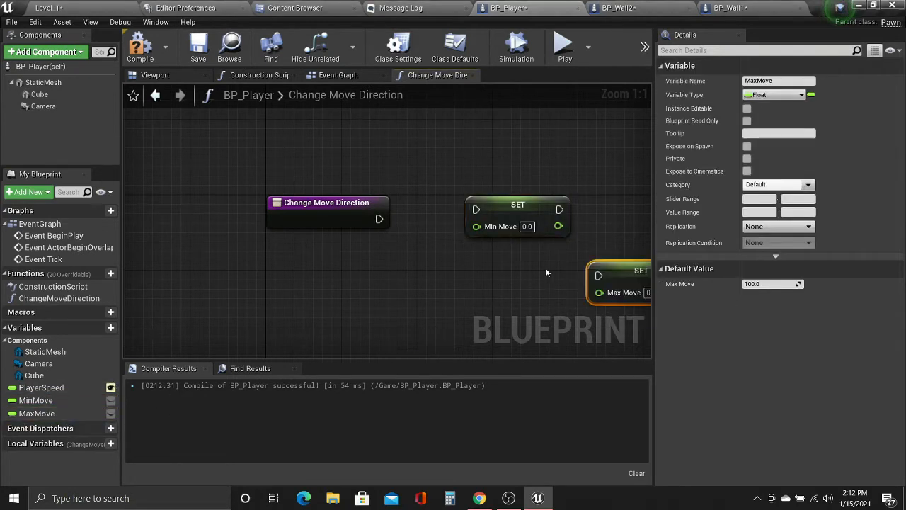
right_click_drag(569, 266, 404, 285)
left_click_drag(213, 239, 393, 234)
left_click_drag(302, 242, 292, 242)
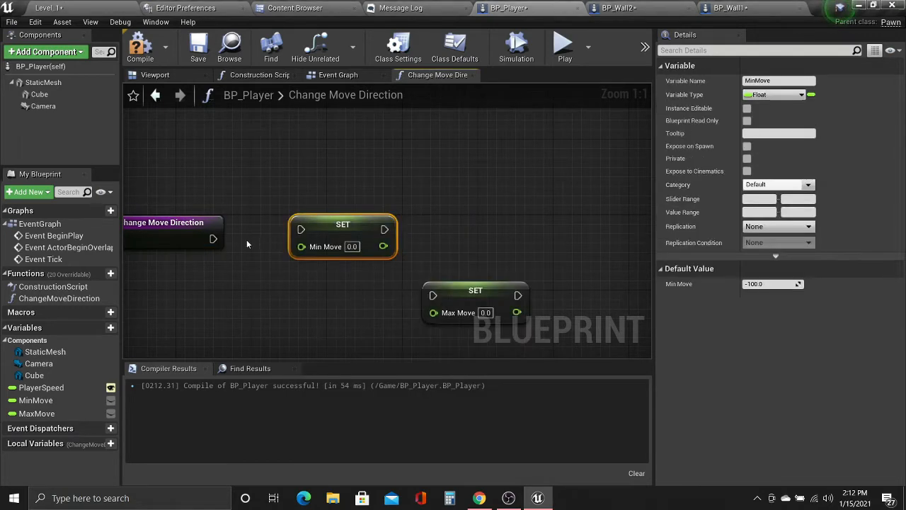
Wire the function entry's execution through the Set Min Move node into Set Max Move, and align the second node.
left_click_drag(214, 240, 300, 232)
left_click_drag(384, 229, 433, 296)
right_click_drag(460, 257, 485, 235)
left_click_drag(499, 269, 507, 213)
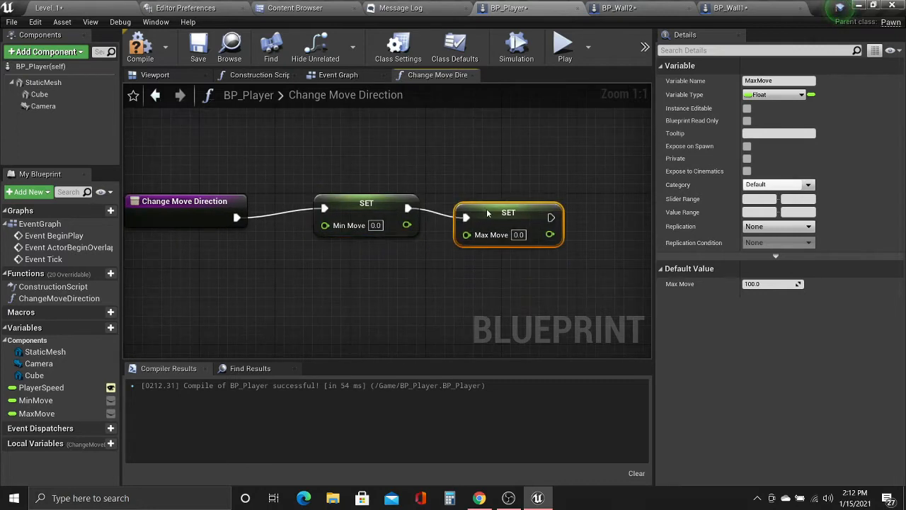
Make MinMove and MaxMove float inputs of the function by linking both Set nodes' value pins to its entry node.
left_click_drag(325, 225, 218, 231)
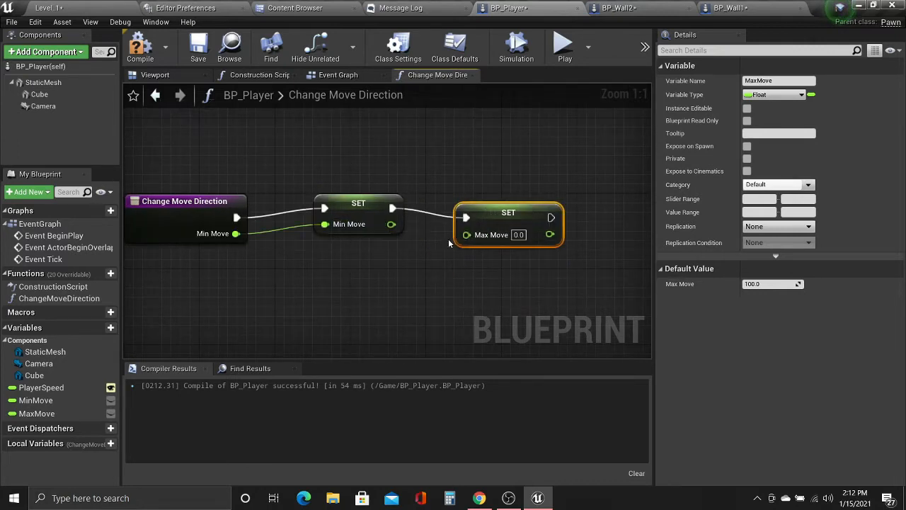
left_click_drag(467, 235, 190, 240)
left_click_drag(459, 215, 470, 224)
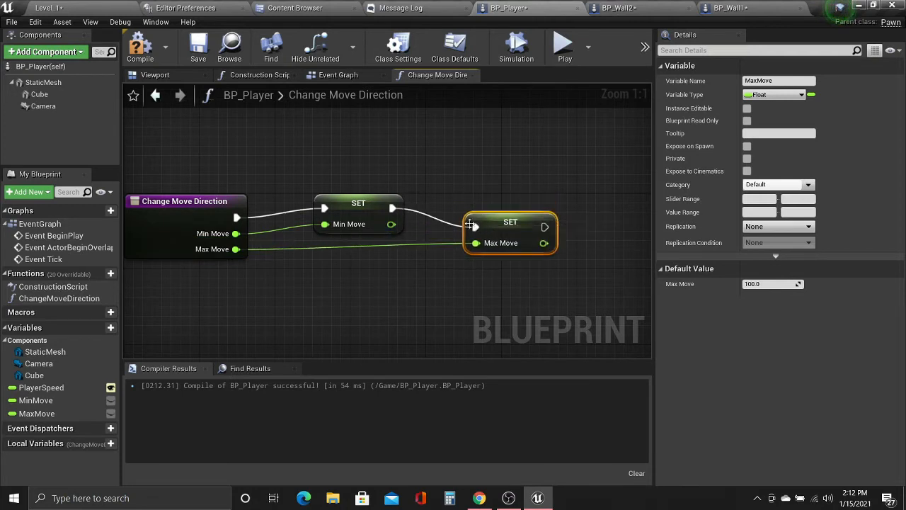
Straighten the execution connections from the function entry through both Set nodes.
right_click(238, 217)
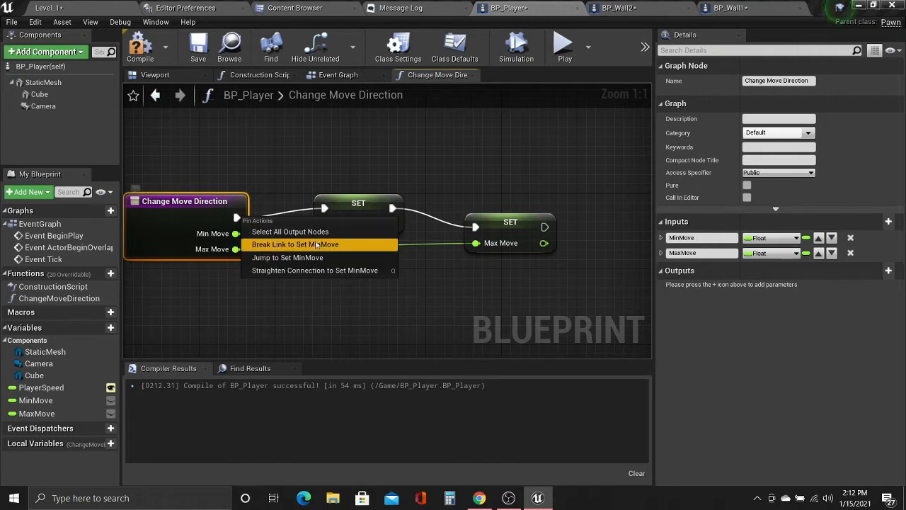
left_click(317, 269)
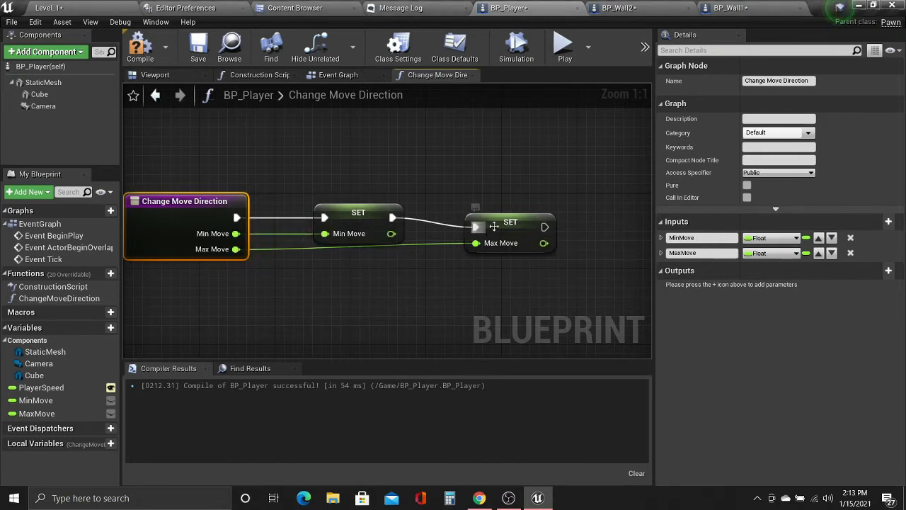
left_click_drag(508, 222, 508, 213)
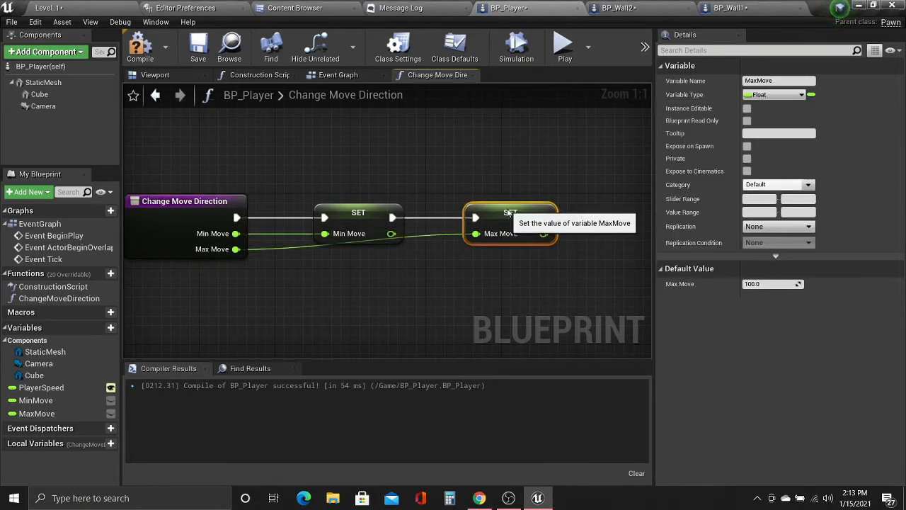
Route the Max Move wire beneath the Set Min Move node with a straightened reroute node, and compile BP_Player.
double_click(419, 237)
left_click_drag(425, 241, 426, 257)
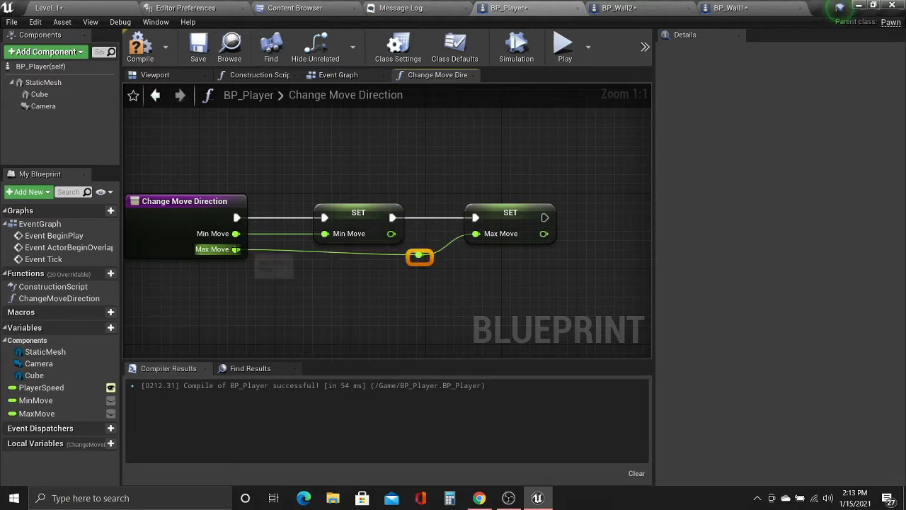
right_click(237, 249)
left_click(298, 304)
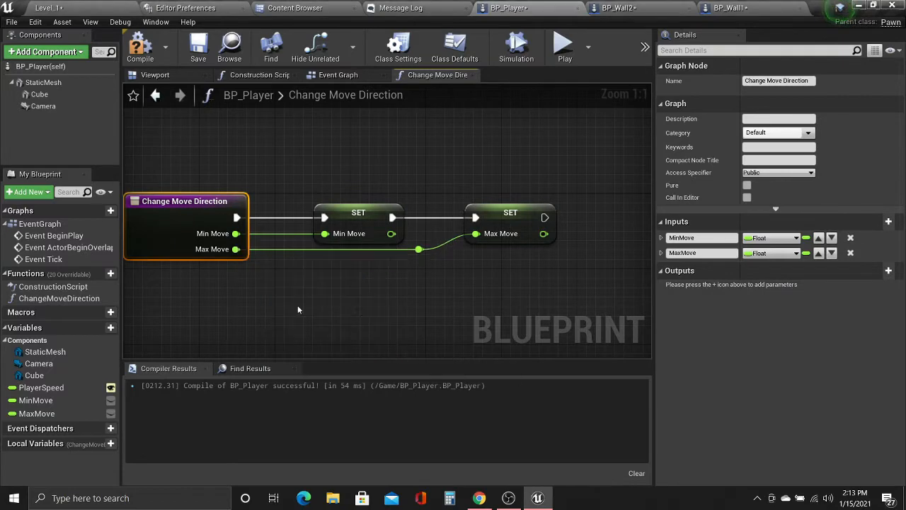
left_click(140, 48)
scroll(283, 173, "down", 2)
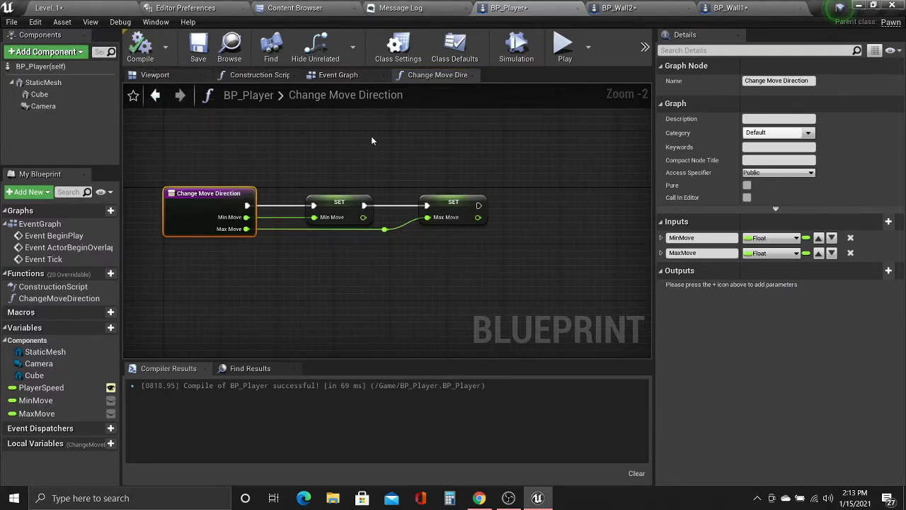
In BP_Wall2's event graph, cast the Begin Overlap event's Other Actor to BP_Player and align the cast node with the event.
left_click(621, 8)
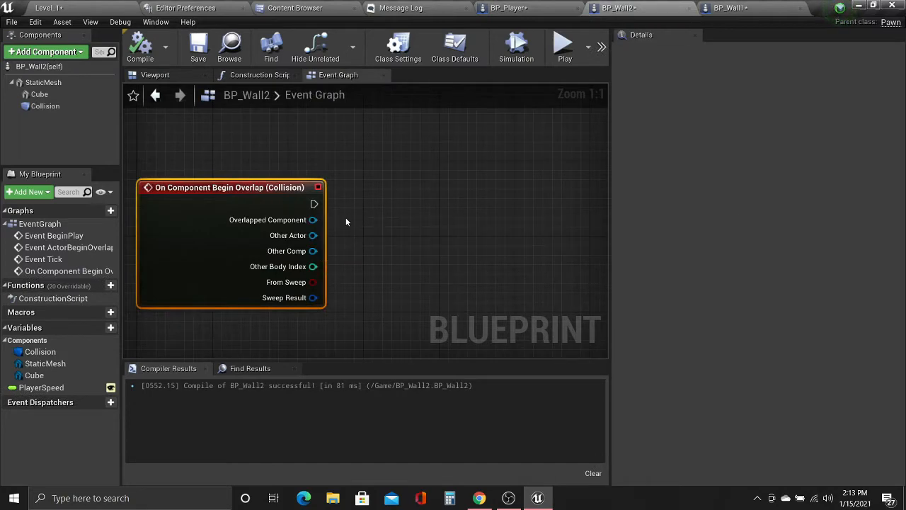
scroll(346, 222, "down", 2)
right_click_drag(346, 221, 306, 252)
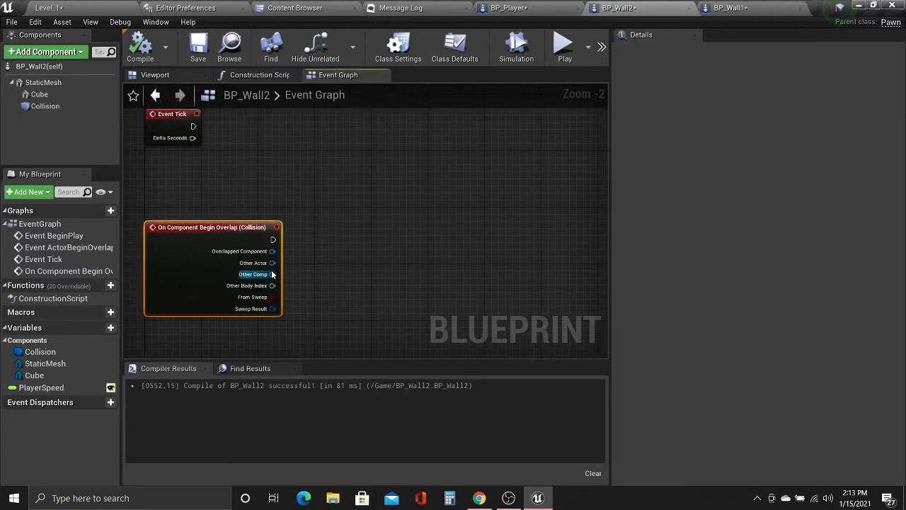
left_click_drag(276, 264, 365, 254)
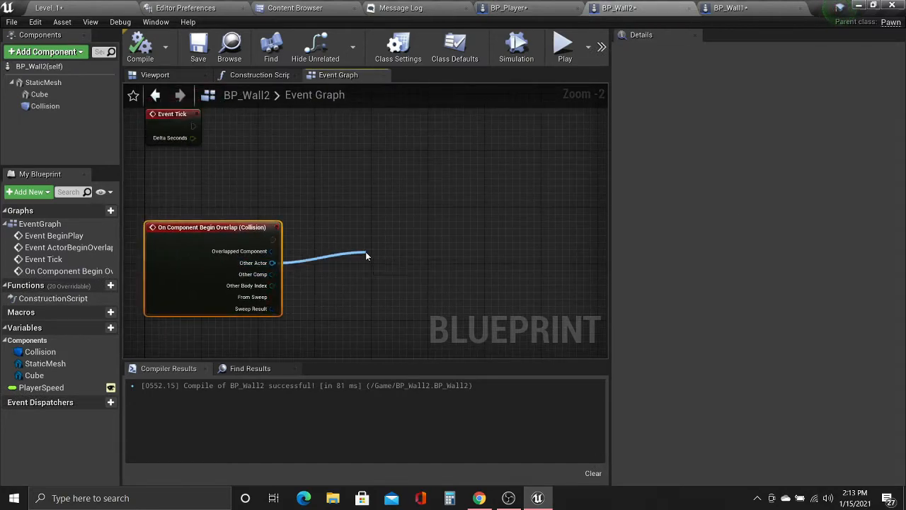
type("cast to")
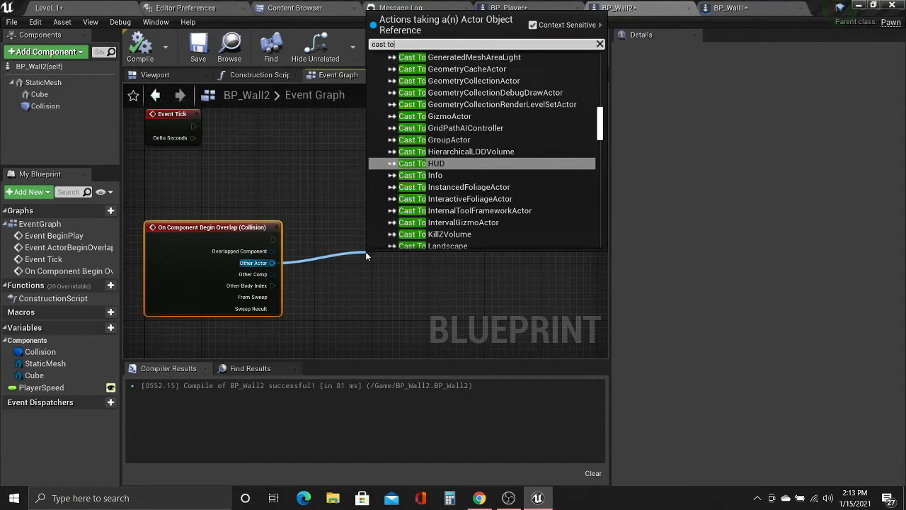
type(" BP")
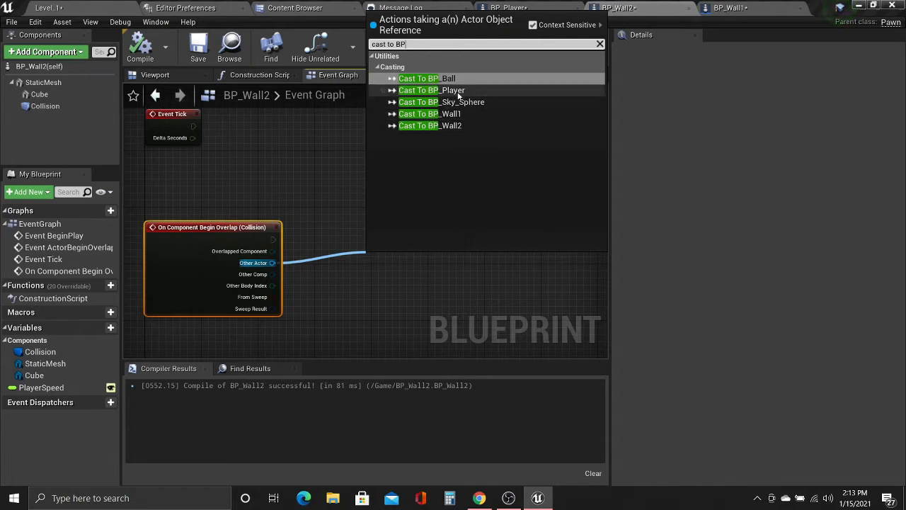
left_click(431, 90)
left_click_drag(418, 256, 404, 225)
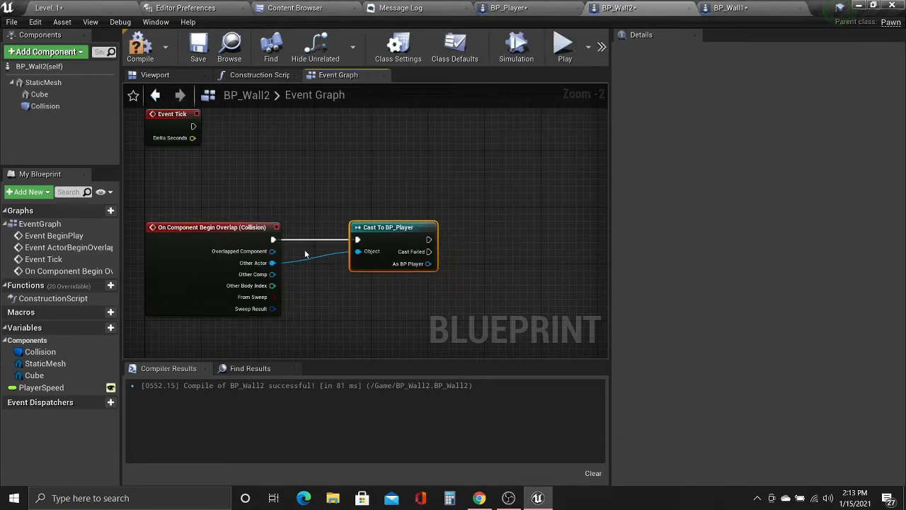
Call Change Move Direction from the cast's As BP Player output, align the node with the cast, and compile BP_Wall2.
right_click_drag(424, 261, 309, 262)
left_click_drag(309, 261, 379, 240)
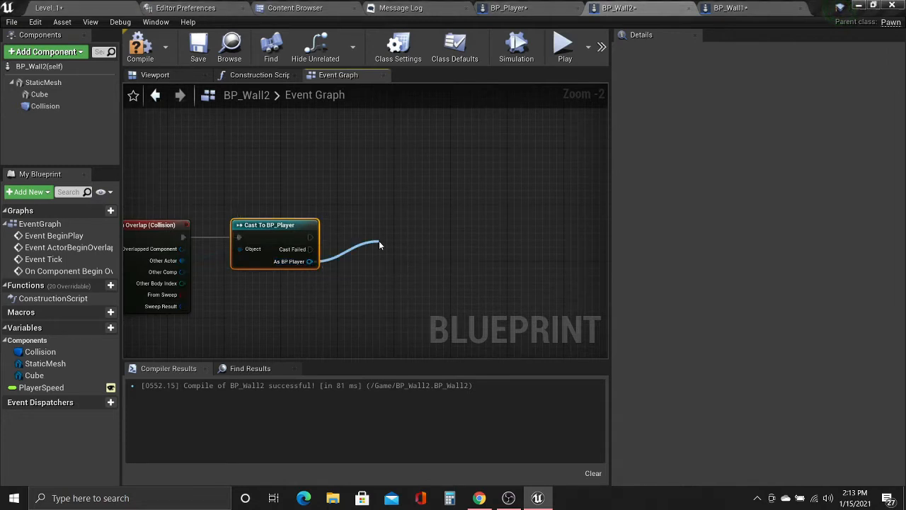
type("chang")
key("Return")
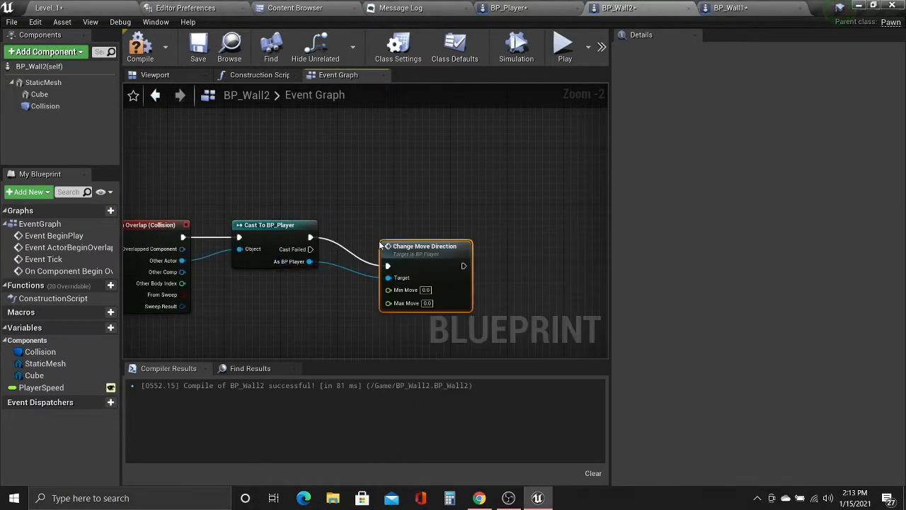
left_click_drag(381, 246, 373, 218)
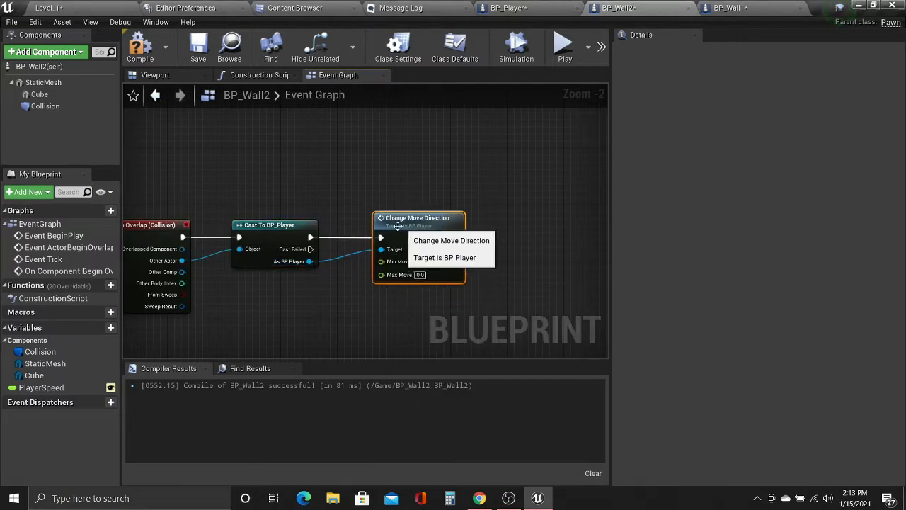
left_click(150, 61)
Add an On Component End Overlap event for BP_Wall2's Collision component below the Begin Overlap nodes.
right_click_drag(366, 246, 462, 185)
left_click(45, 105)
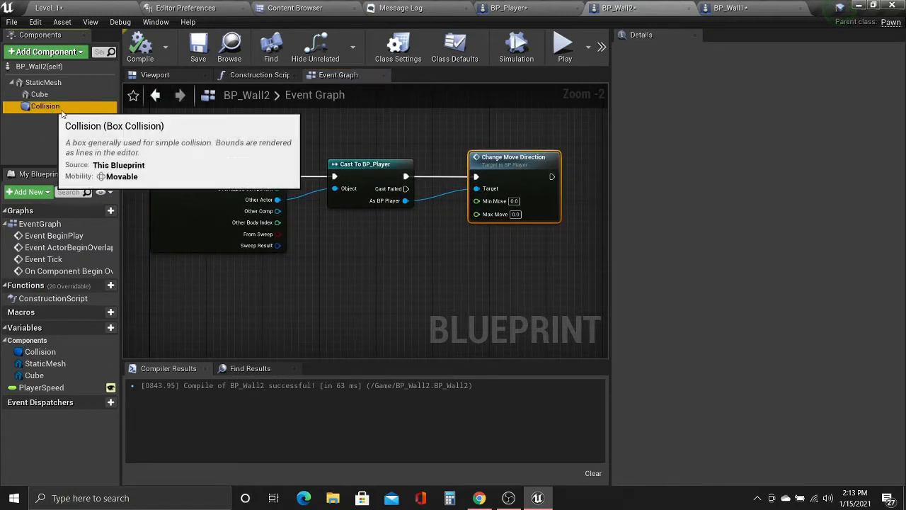
left_click(757, 228)
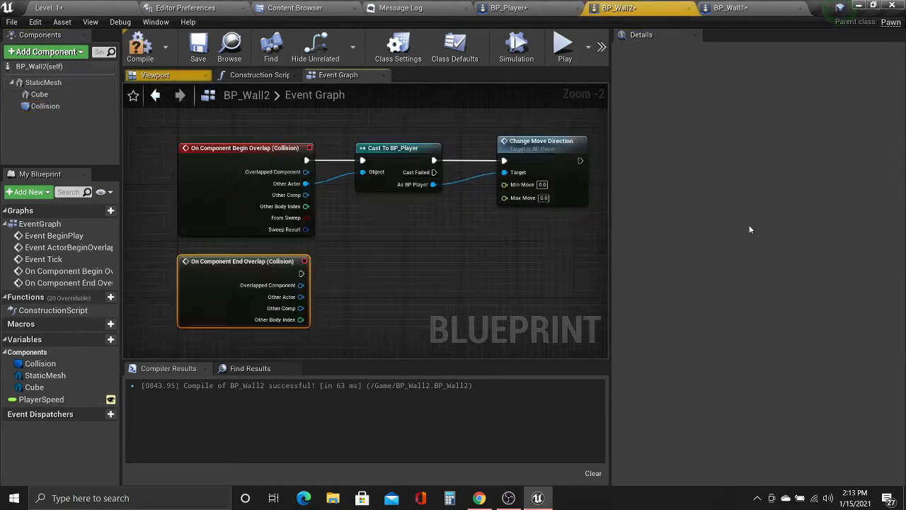
Cast the End Overlap event's Other Actor to BP_Player and straighten the execution connection between the event and the cast.
scroll(370, 285, "up", 2)
scroll(418, 269, "down", 1)
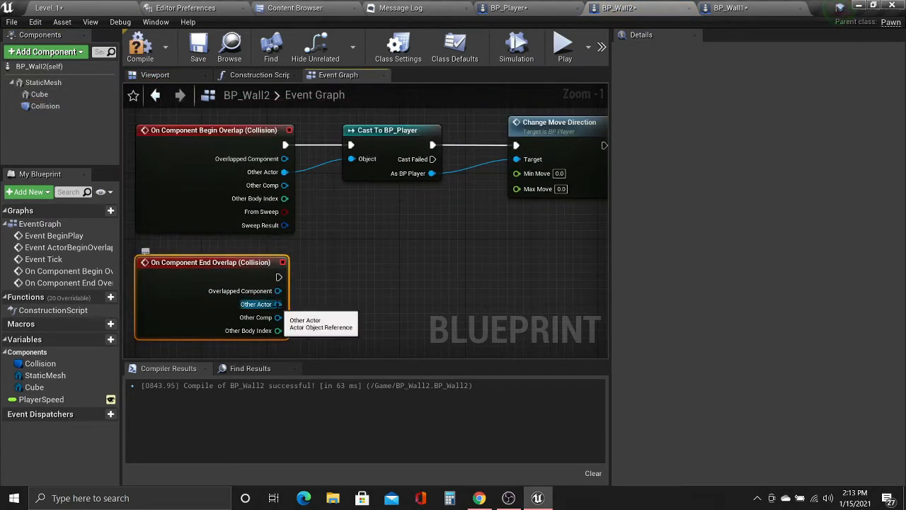
left_click_drag(279, 304, 354, 273)
type("cast")
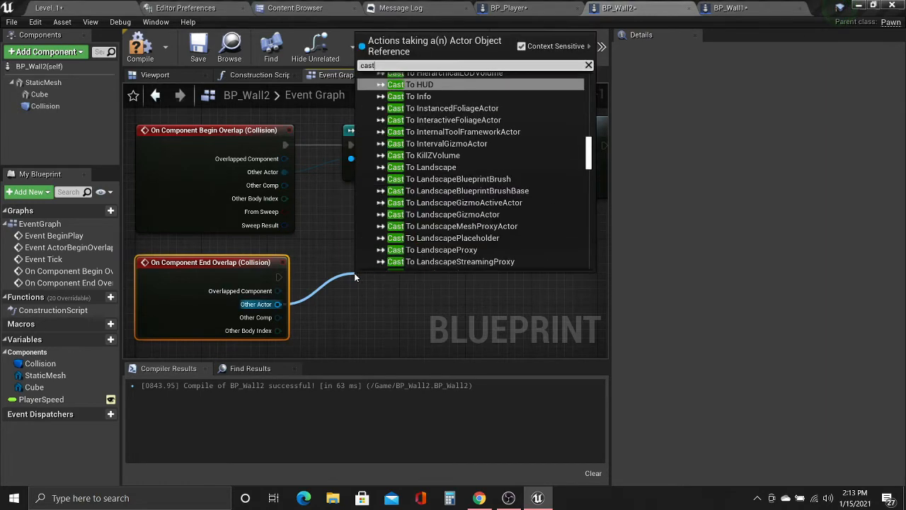
type(" to bp_")
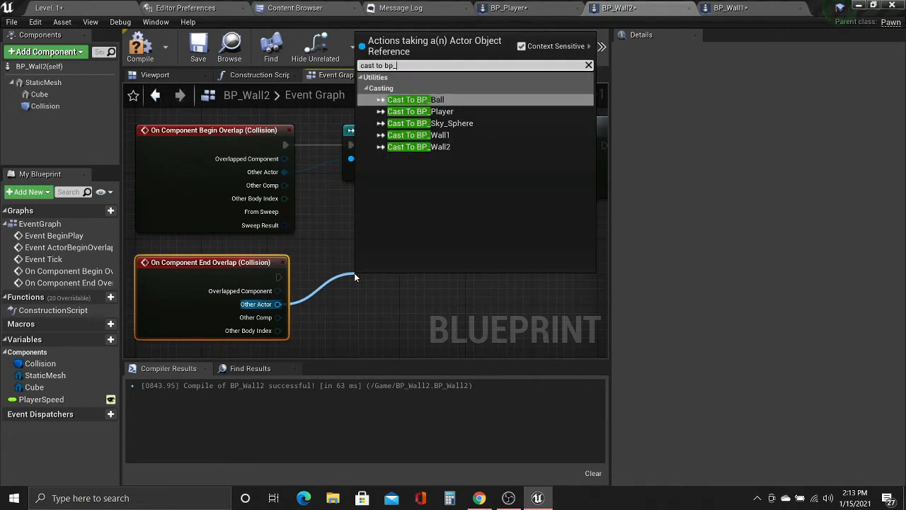
key("Down")
key("Return")
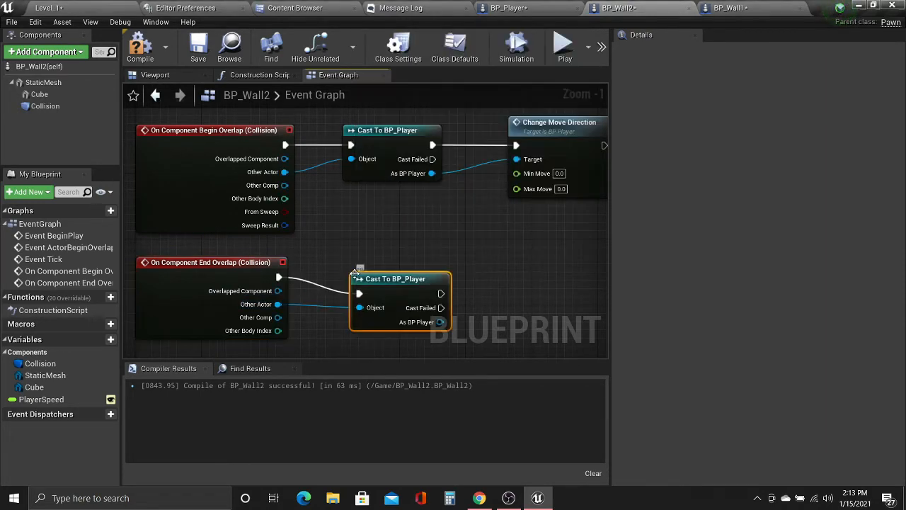
right_click_drag(380, 263, 335, 233)
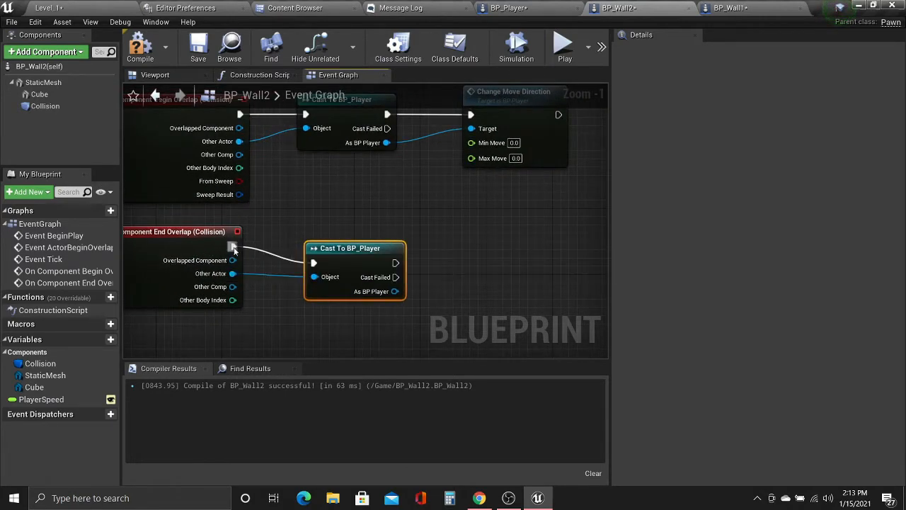
right_click(233, 247)
left_click(289, 288)
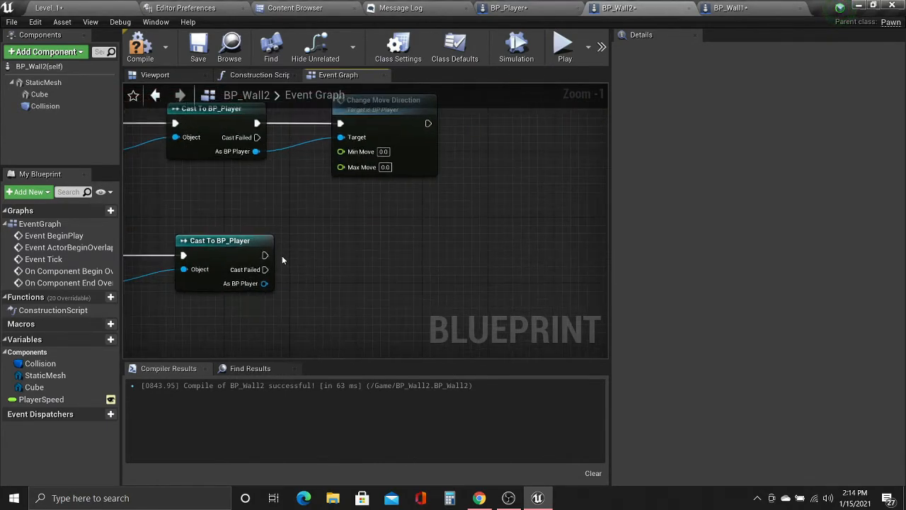
Call Change Move Direction from the End Overlap cast's As BP Player output and straighten its execution connection.
left_click_drag(262, 312, 354, 274)
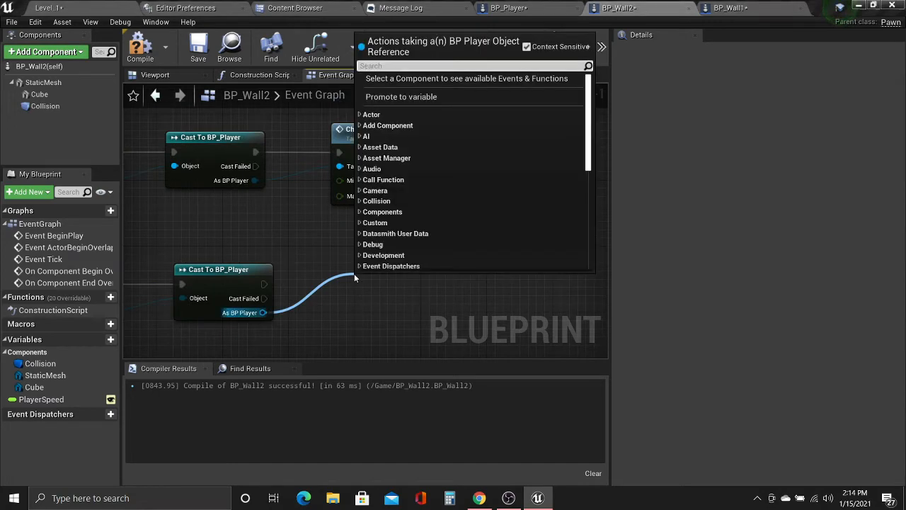
type("change")
key("Return")
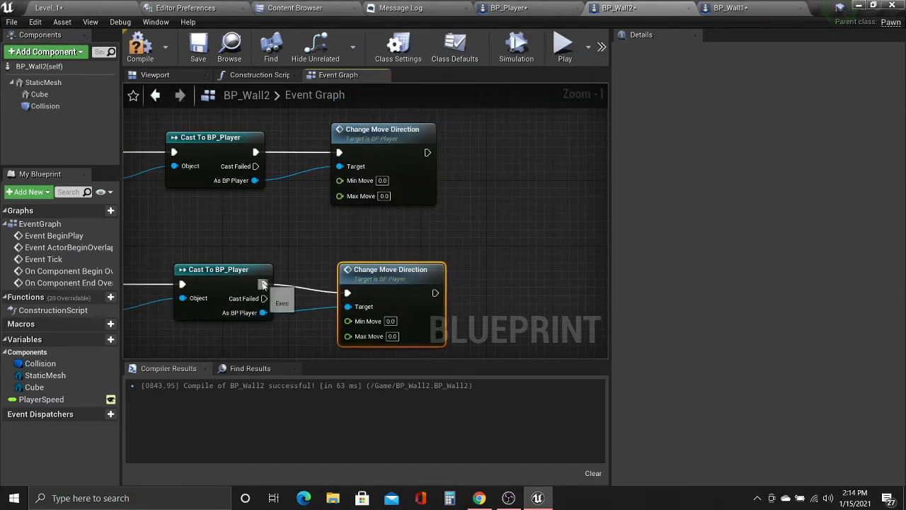
right_click(265, 285)
left_click(290, 337)
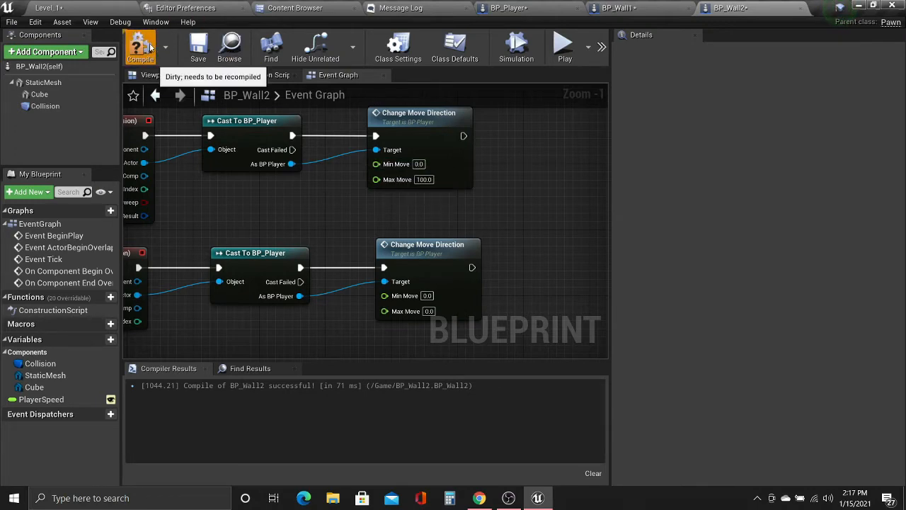
Switch to Level_1 and trace the paddle's vertical travel between the two walls.
left_click(86, 9)
left_click_drag(434, 247, 434, 428)
left_click_drag(438, 391, 438, 133)
left_click_drag(446, 334, 446, 259)
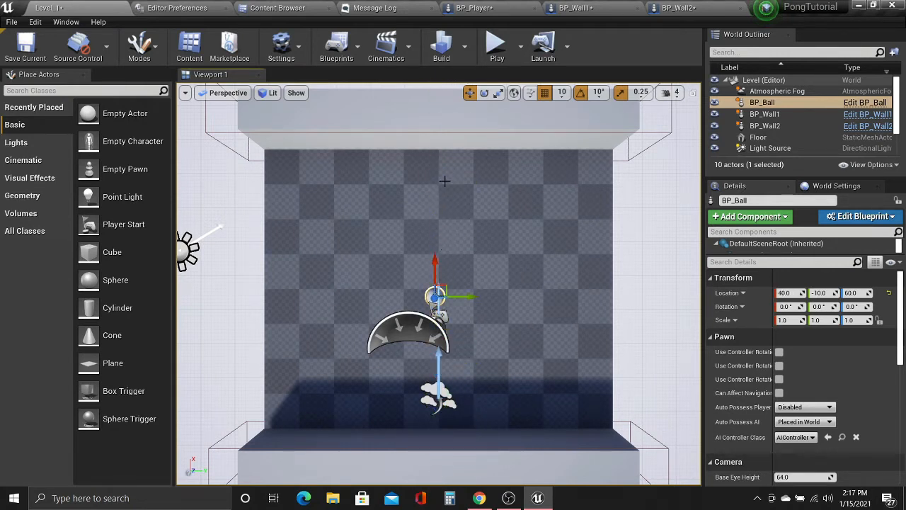
Set the End Overlap Change Move Direction node's Min Move to -100 and Max Move to 100, and compile BP_Wall2.
left_click(700, 8)
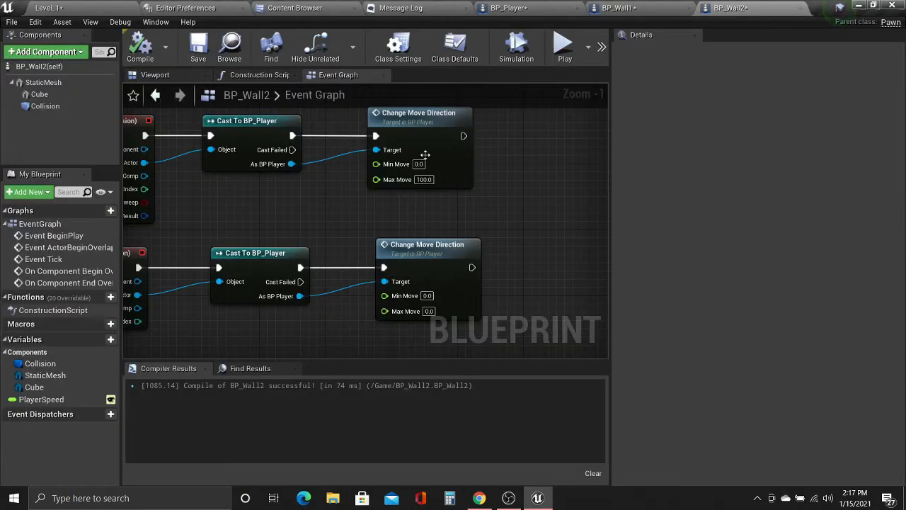
right_click_drag(402, 238, 466, 216)
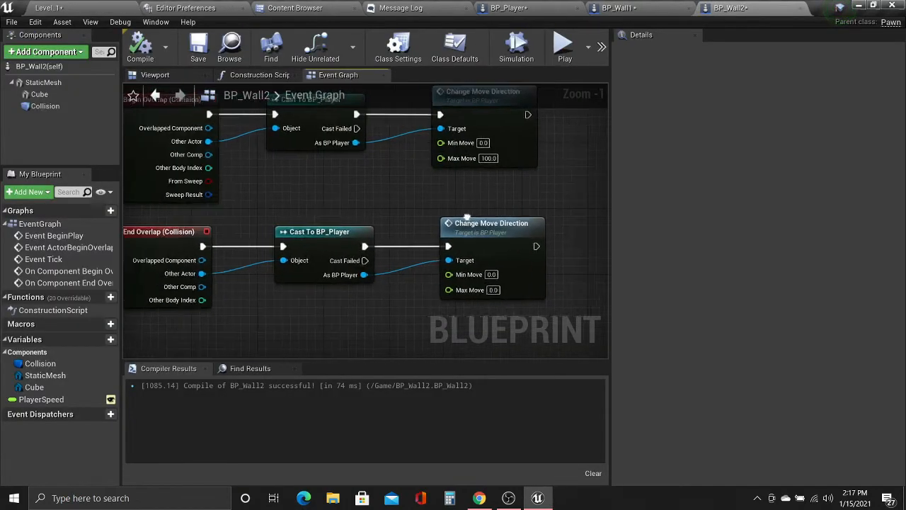
right_click_drag(346, 188, 396, 244)
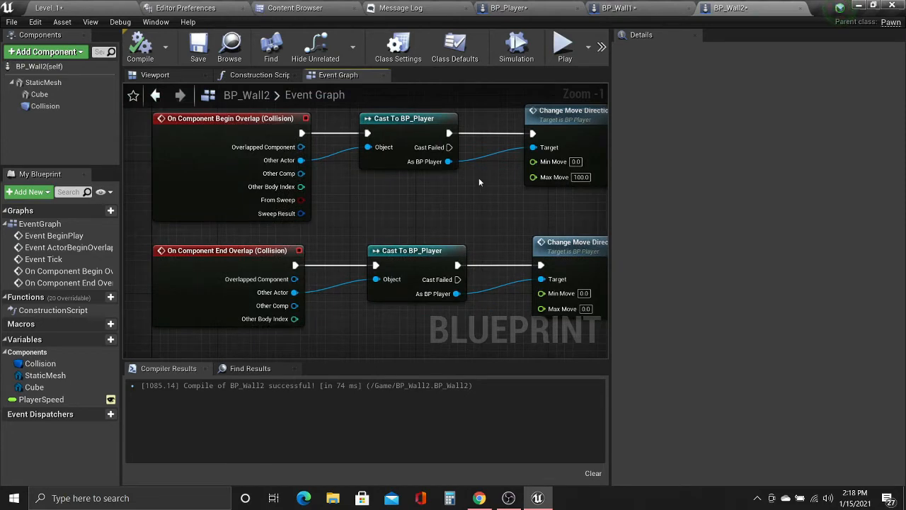
right_click_drag(479, 182, 348, 189)
left_click(453, 300)
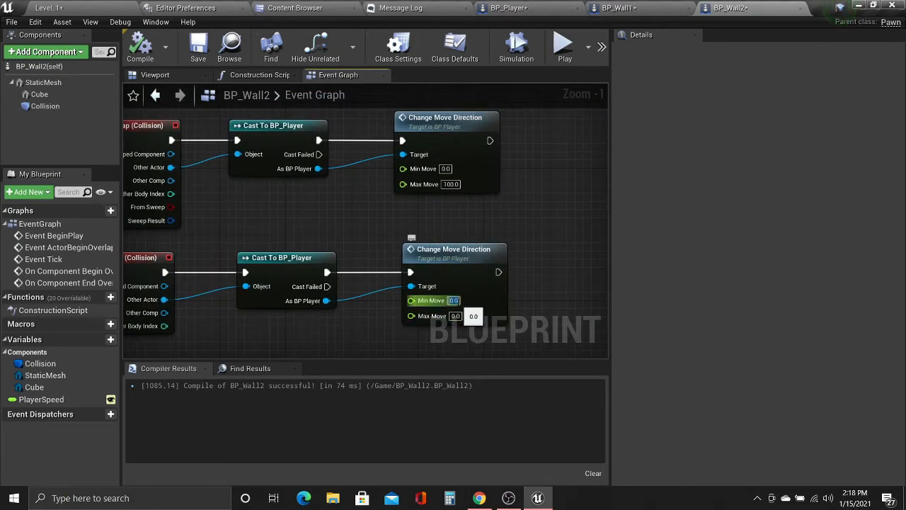
key("Return")
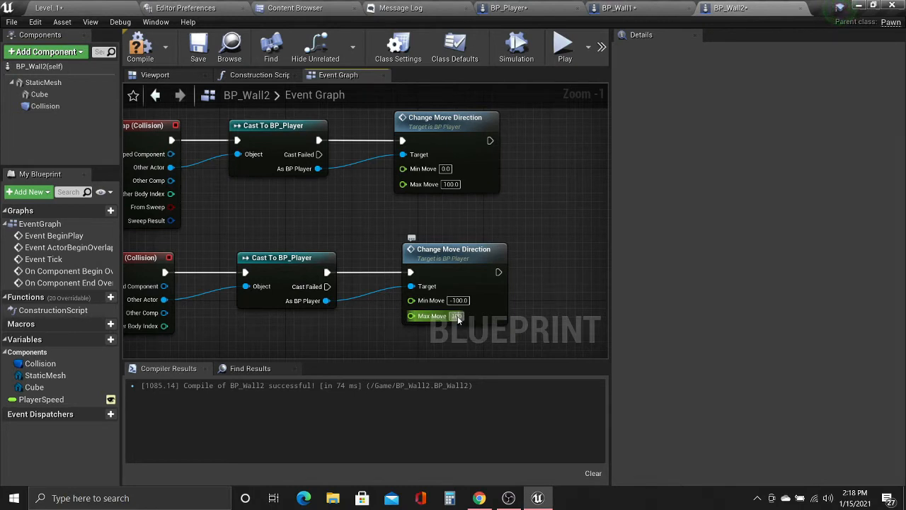
key("Return")
left_click(140, 46)
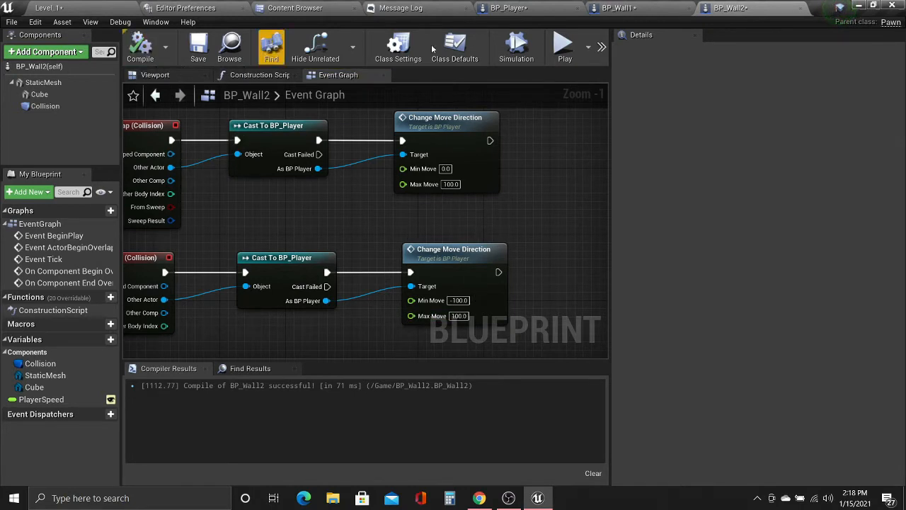
Play Level_1, move the paddle back and forth against both walls to test the movement limits, and stop the session.
left_click(128, 5)
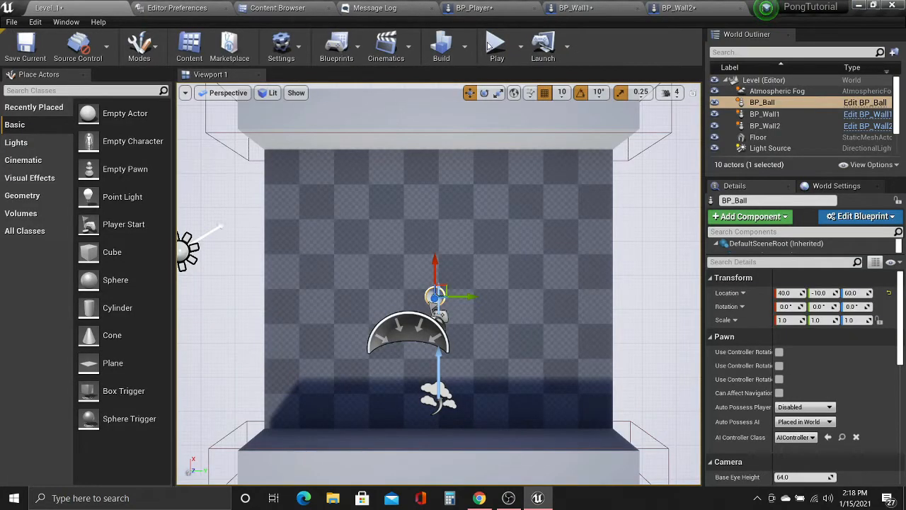
left_click(495, 46)
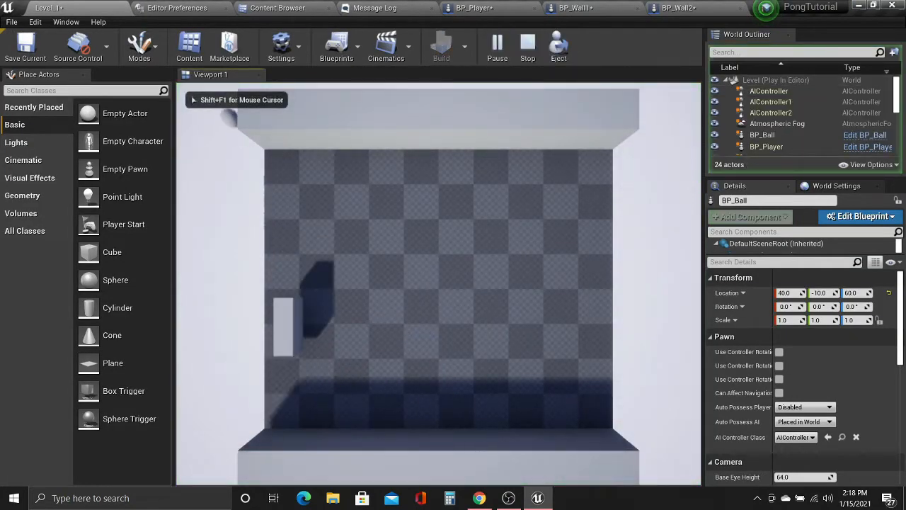
key("s")
key("w")
key("s")
key("w")
key("s")
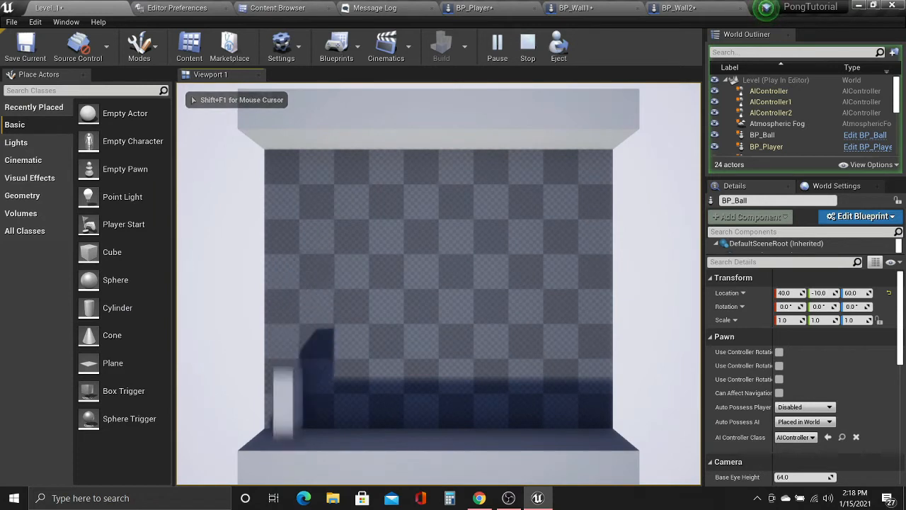
key("w")
key("s")
key("w")
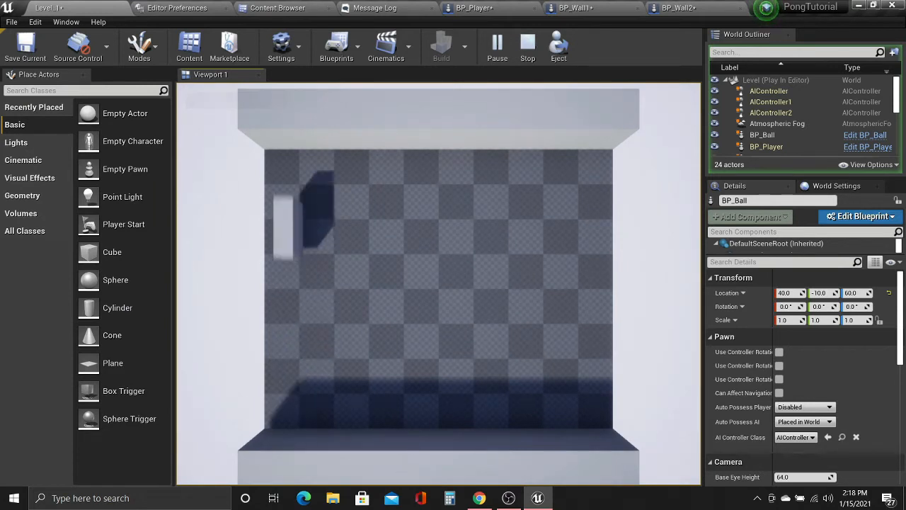
key("w")
key("s")
key("w")
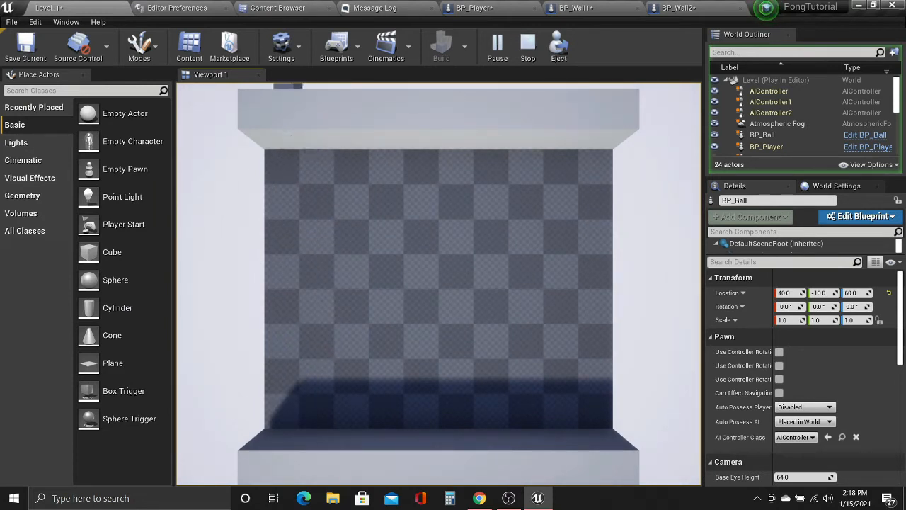
key("s")
key("w")
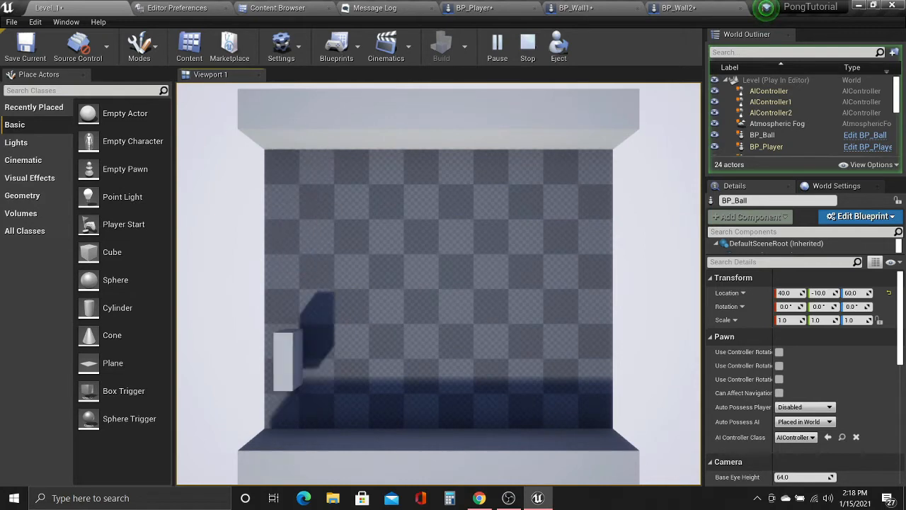
key("Escape")
In BP_Wall1, add On Component Begin Overlap and On Component End Overlap events for the Collision component, and compile.
left_click(572, 7)
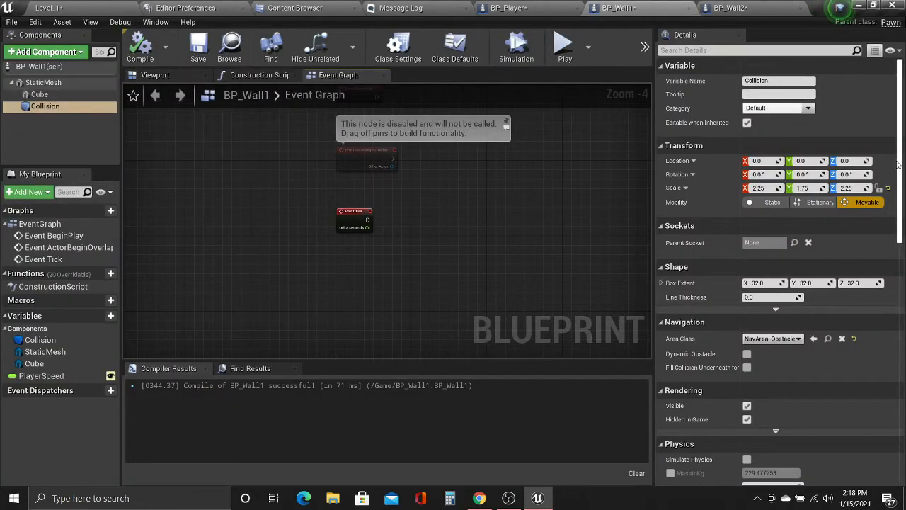
scroll(903, 309, "down", 5)
scroll(903, 309, "down", 5)
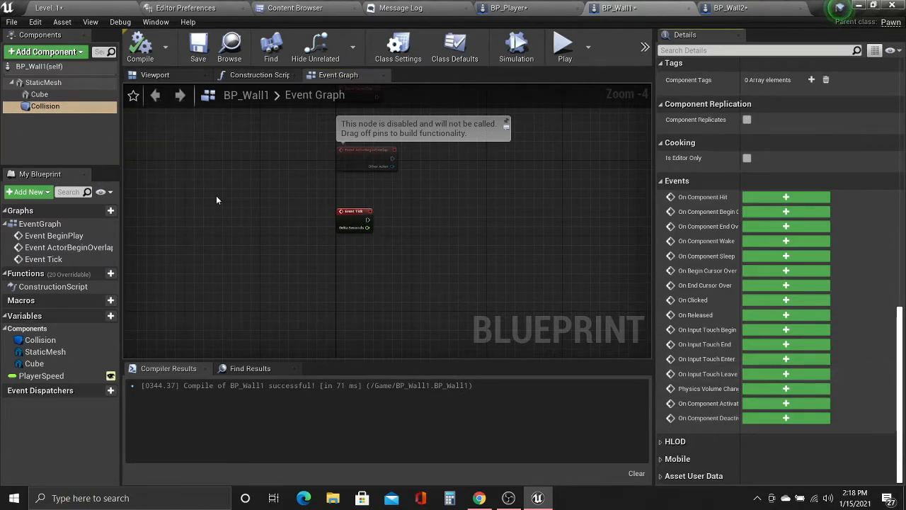
left_click(768, 211)
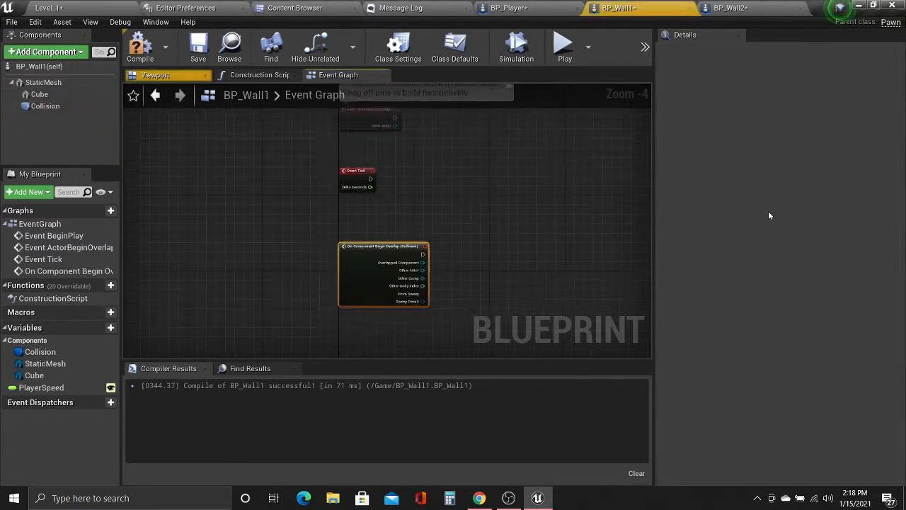
left_click(45, 106)
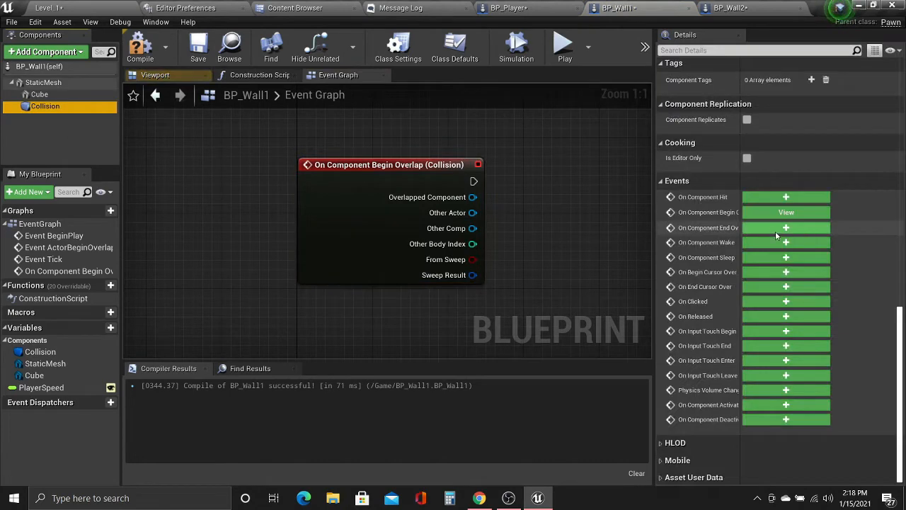
left_click(777, 229)
right_click_drag(509, 240, 293, 221)
left_click(140, 49)
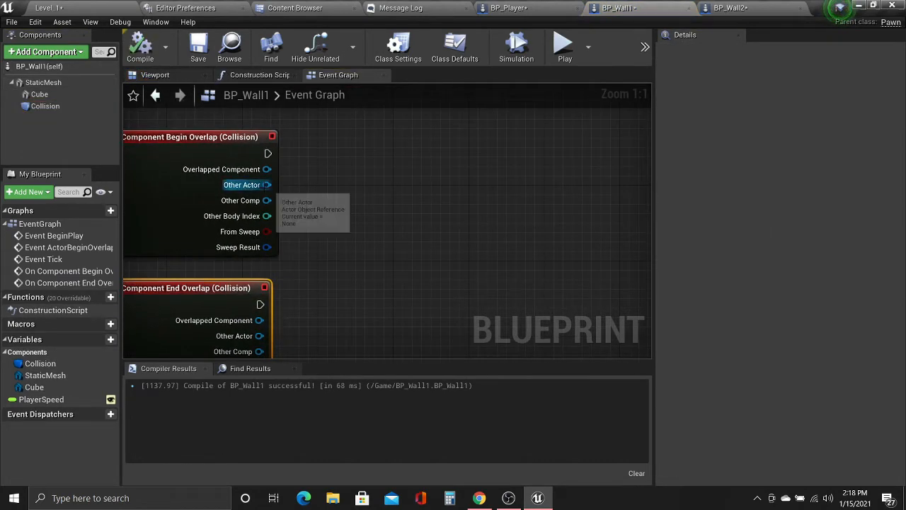
Cast the Begin Overlap event's Other Actor to BP_Player, straighten the execution connection, and compile BP_Wall1.
left_click_drag(266, 185, 369, 171)
type("cast to")
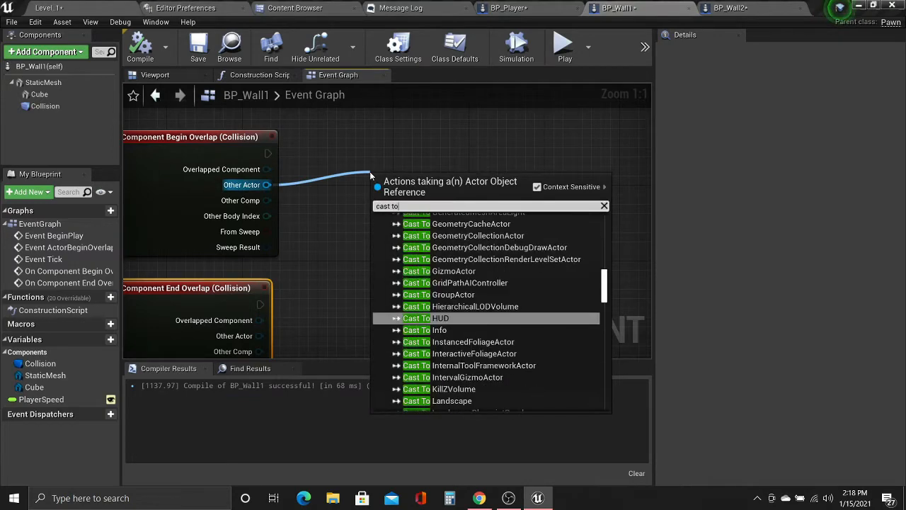
type(" BP_")
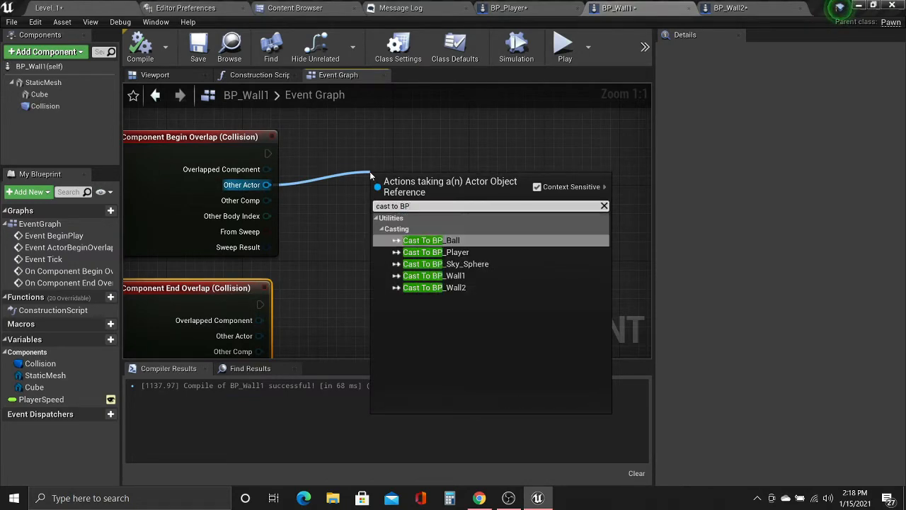
left_click(435, 252)
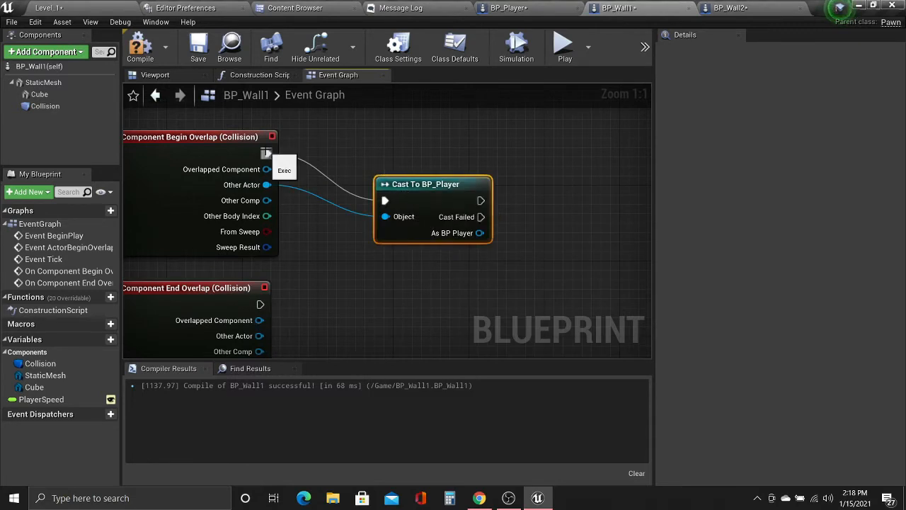
right_click(268, 153)
left_click(315, 205)
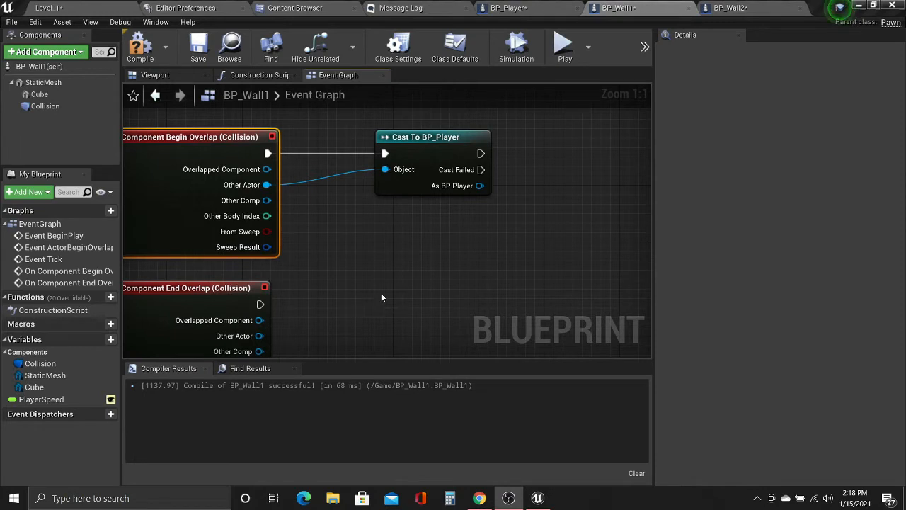
left_click(145, 53)
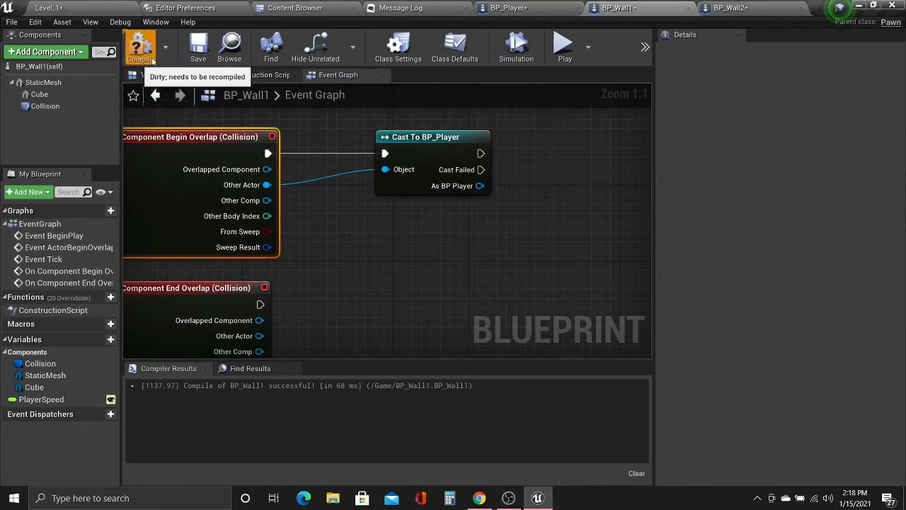
left_click(140, 46)
Call Change Move Direction from the Begin Overlap cast's As BP Player output, straighten its execution connection, and compile.
right_click_drag(404, 239, 339, 261)
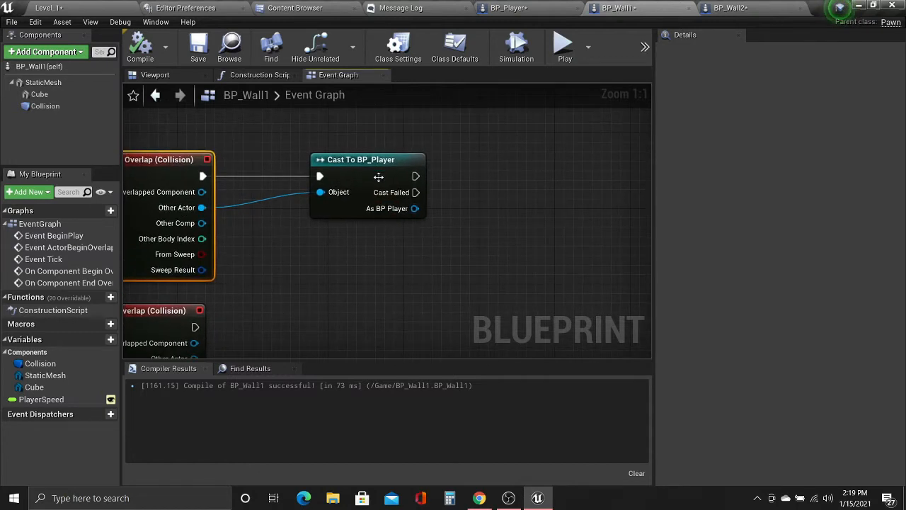
left_click_drag(378, 176, 359, 176)
left_click_drag(401, 208, 491, 177)
type("Ch")
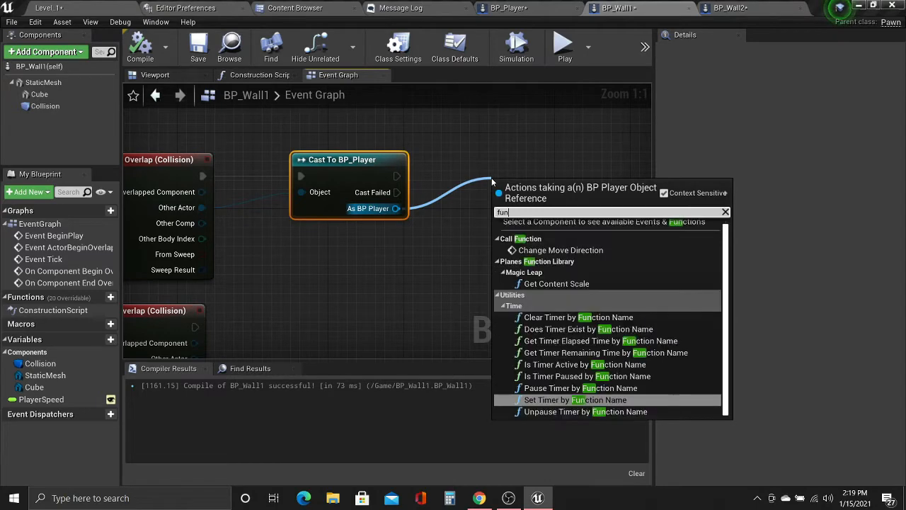
type("ange")
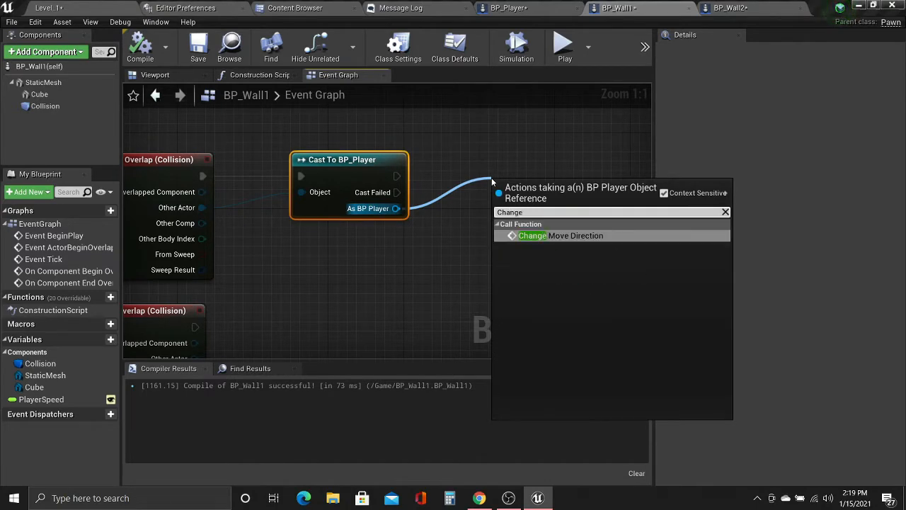
key("Return")
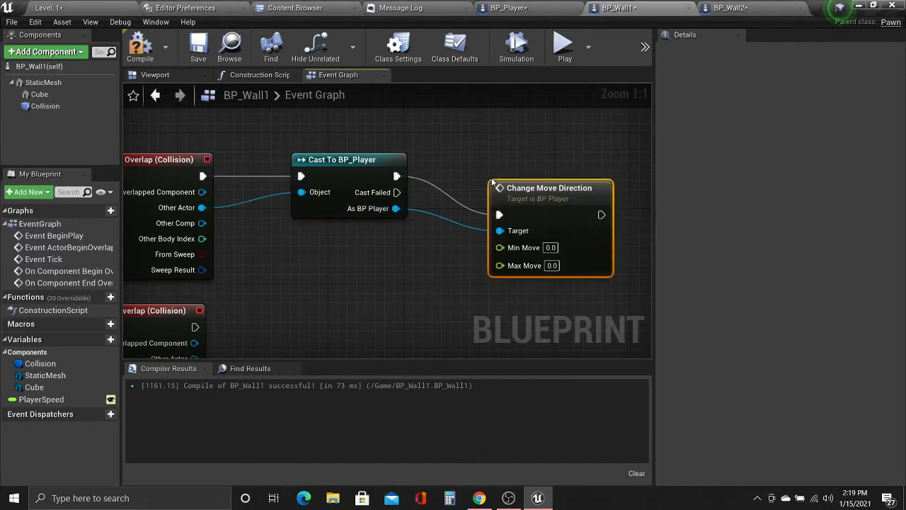
right_click(397, 176)
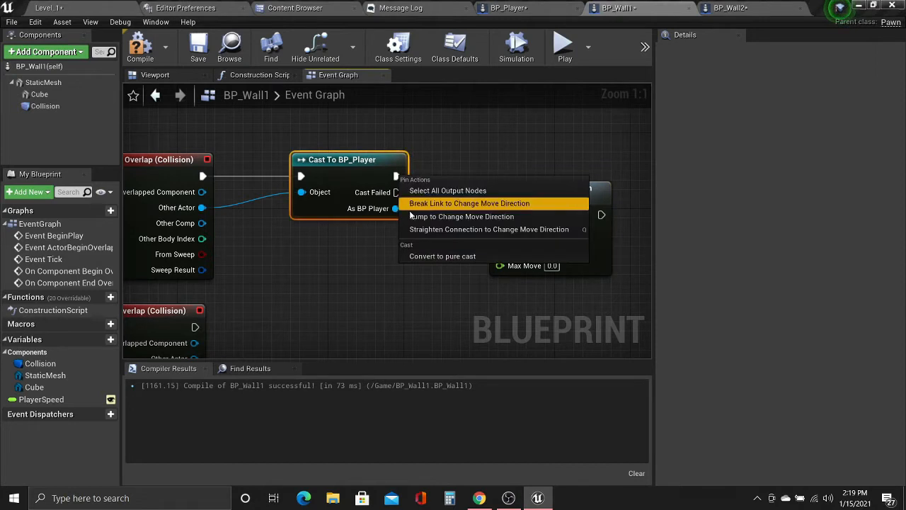
left_click(438, 230)
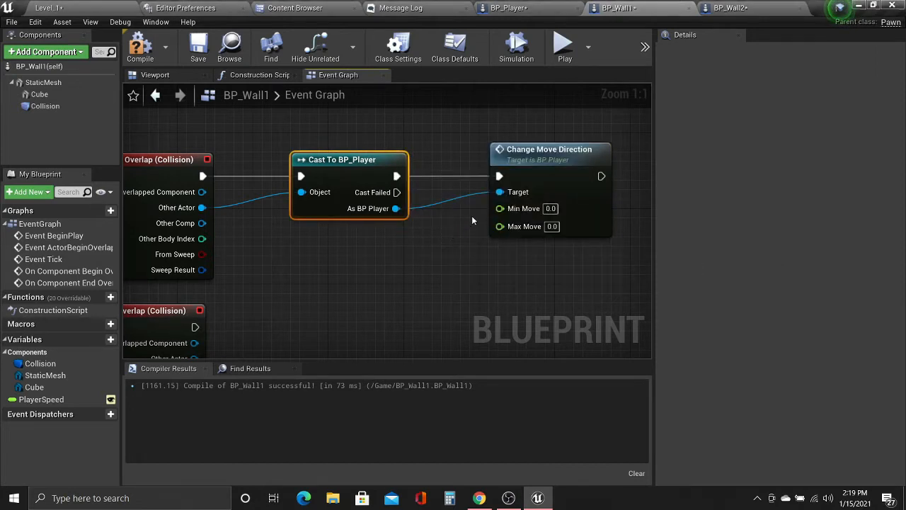
left_click(143, 52)
Cast the End Overlap event's Other Actor to BP_Player.
right_click_drag(303, 332, 315, 263)
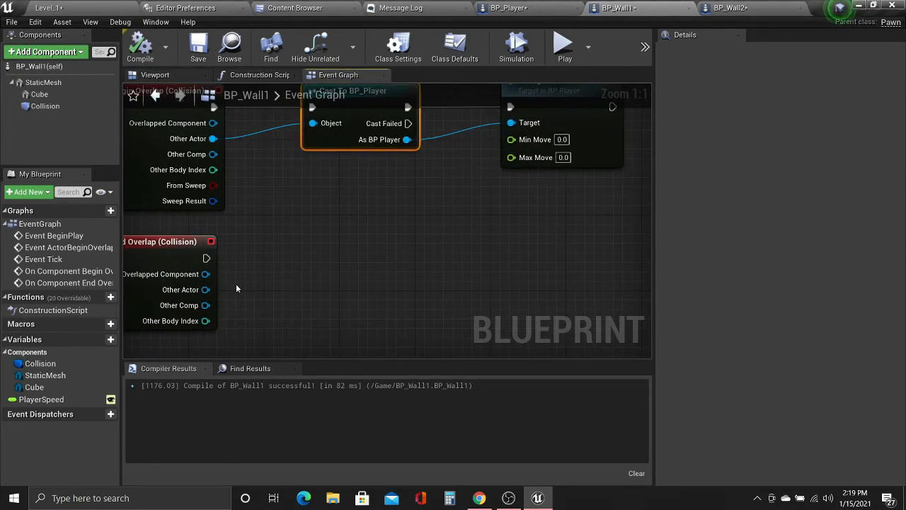
left_click_drag(205, 289, 315, 253)
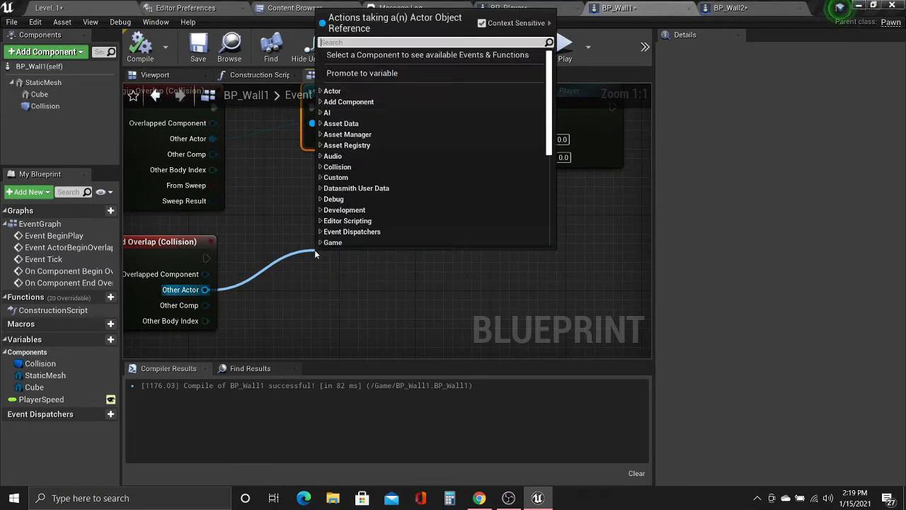
type("cast tp")
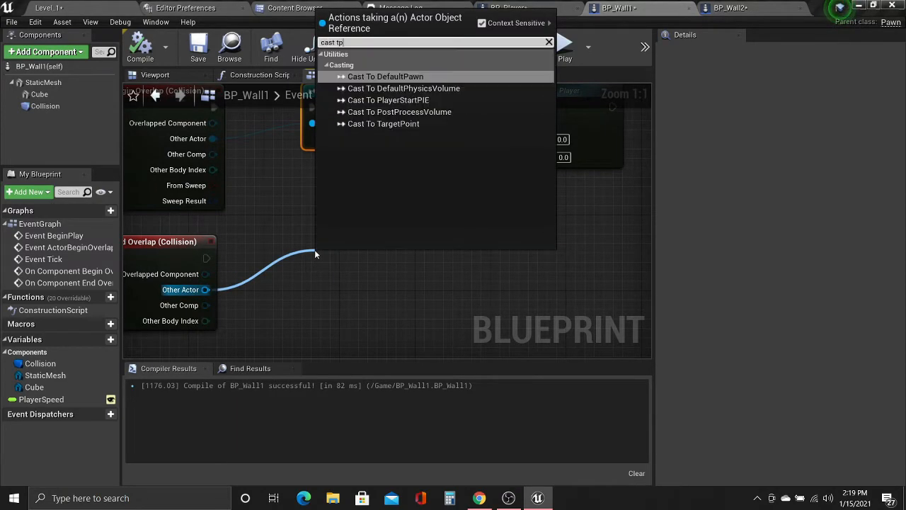
key("BackSpace")
type("o ")
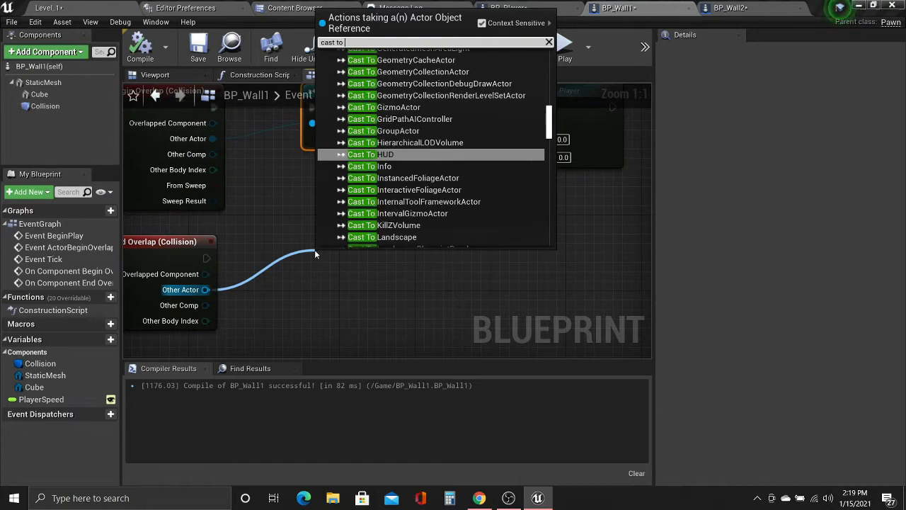
type("bp")
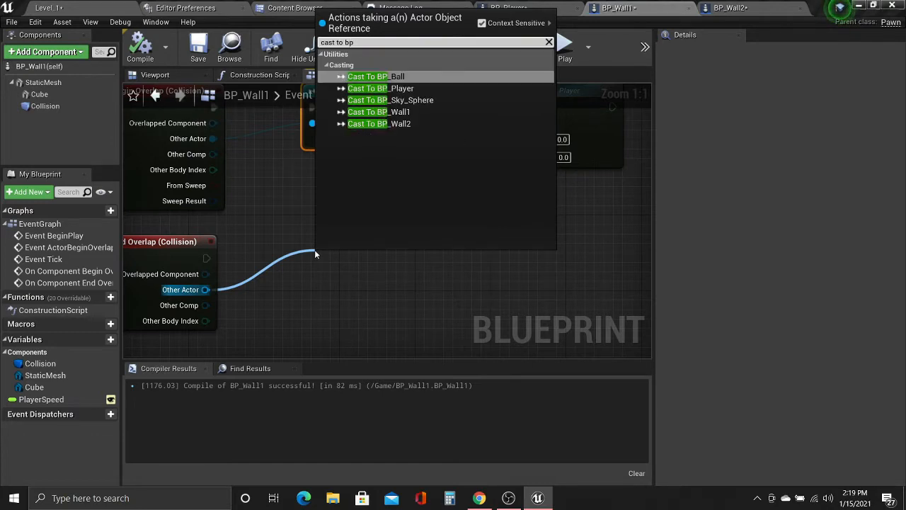
key("Down")
key("Return")
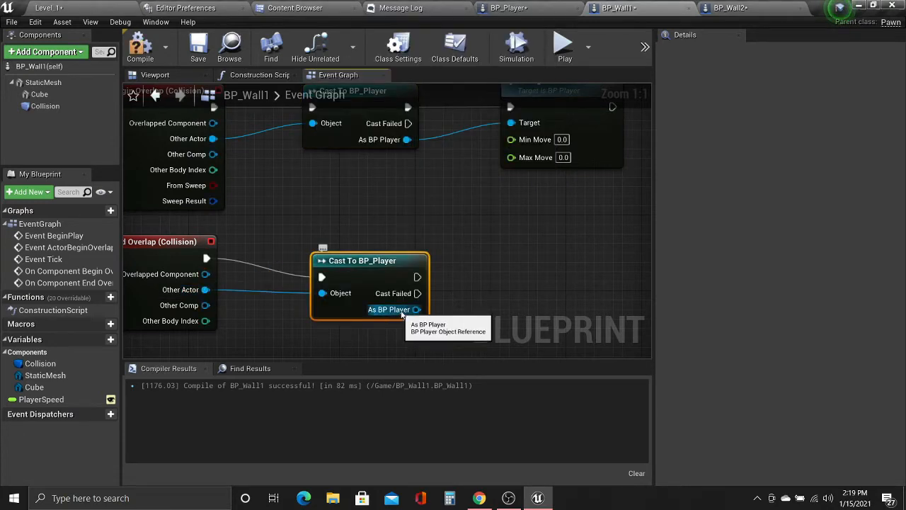
Call Change Move Direction from the End Overlap cast's As BP Player output.
left_click_drag(402, 314, 546, 261)
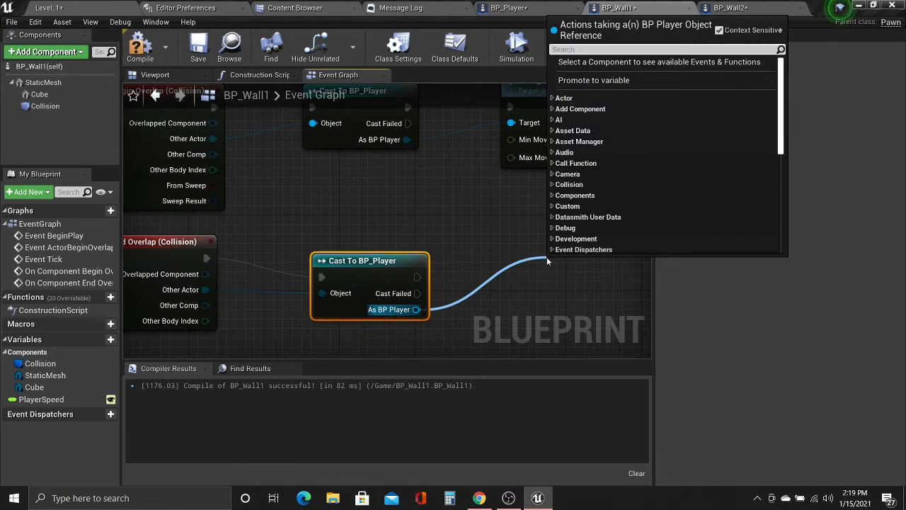
type("change")
key("Return")
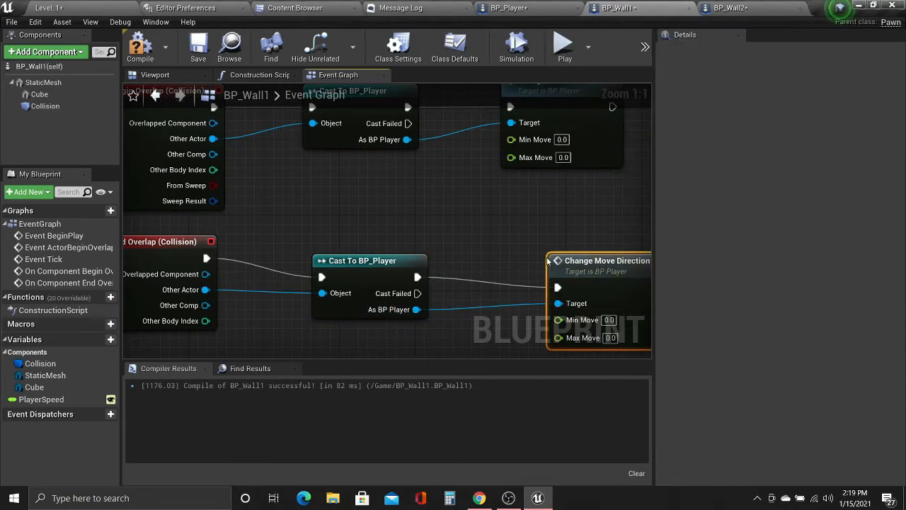
Straighten the End Overlap chain's execution connections, shift its Change Move Direction node closer to the cast, and compile BP_Wall1.
right_click_drag(263, 252, 205, 278)
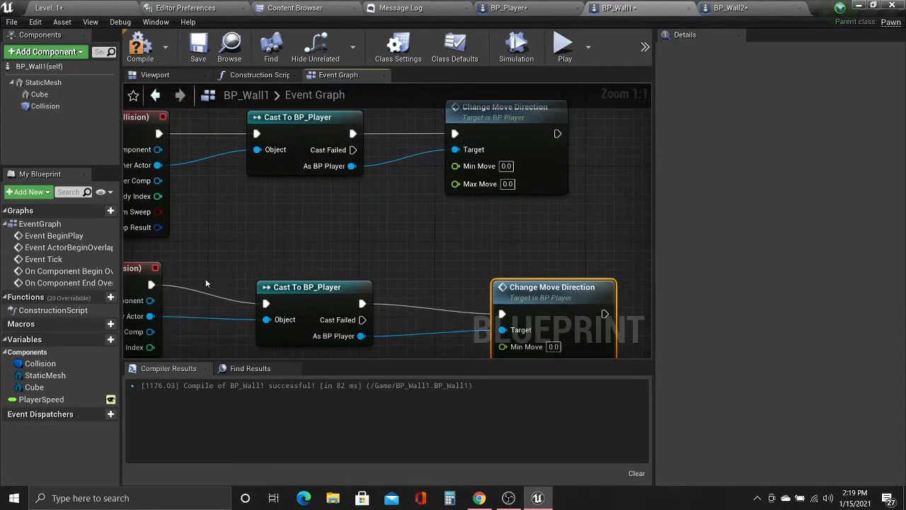
right_click(151, 283)
left_click(317, 270)
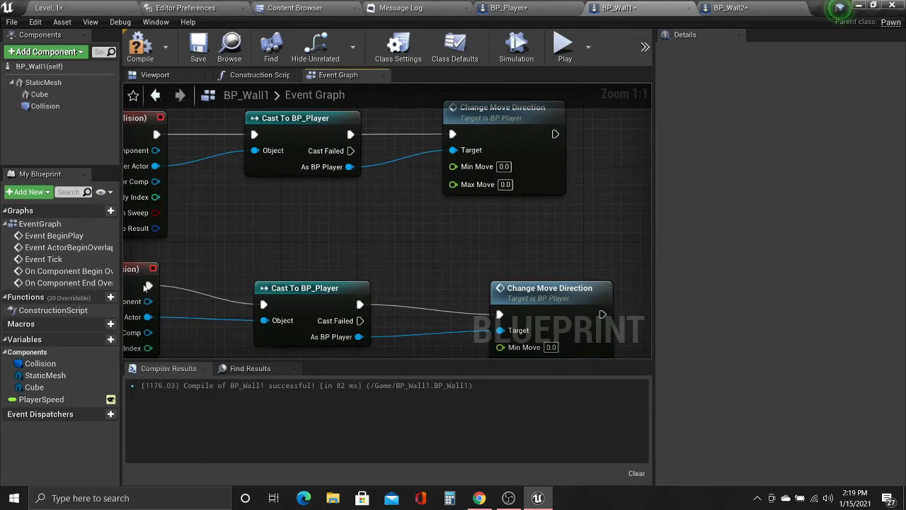
right_click(146, 286)
left_click(205, 339)
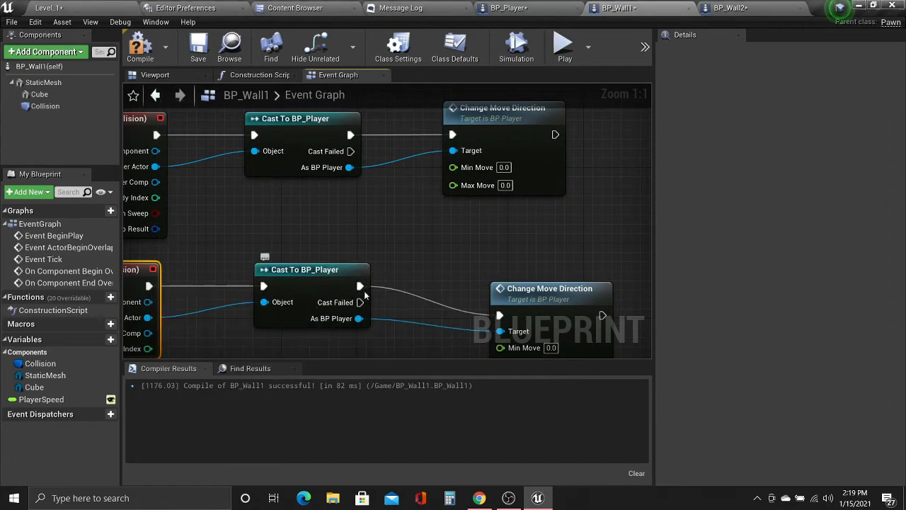
right_click(364, 288)
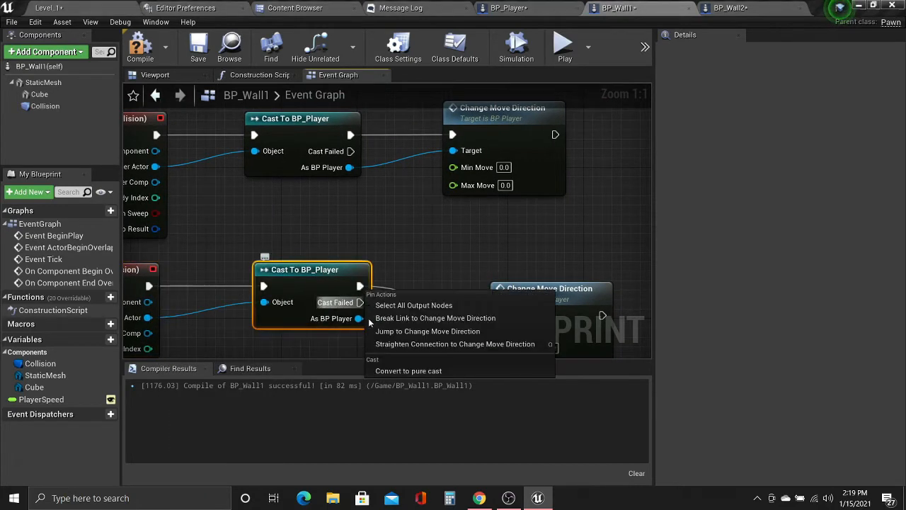
left_click(396, 341)
right_click_drag(398, 345, 375, 341)
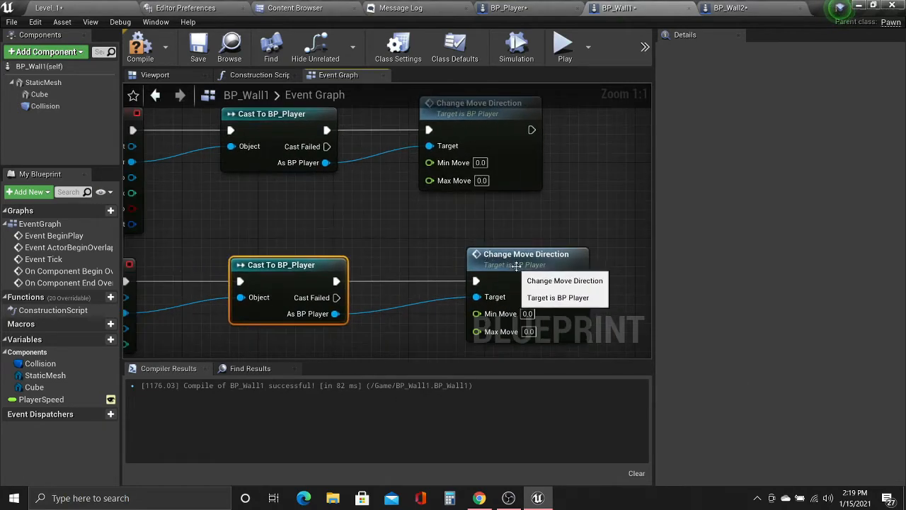
left_click(486, 267)
left_click_drag(486, 268, 467, 267)
left_click(140, 49)
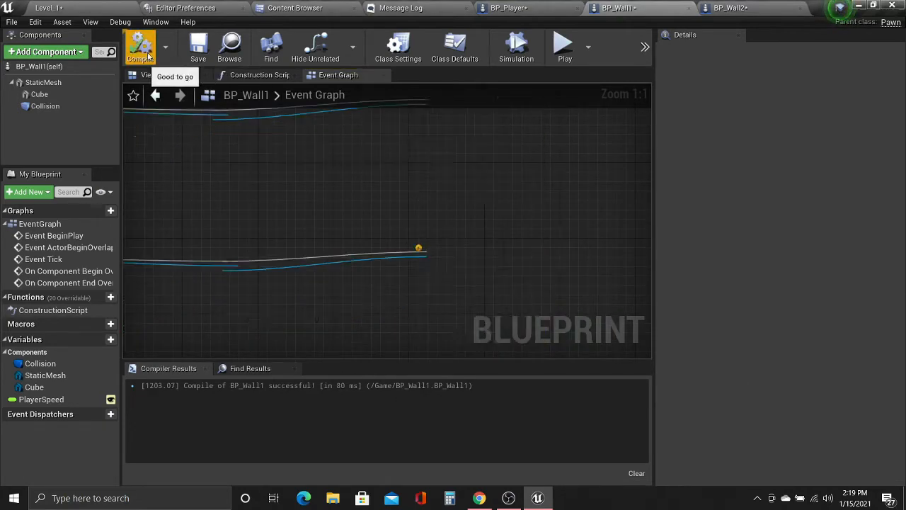
Switch to Level_1, select BP_Ball and trace the direction of travel toward the upper wall along its X-axis arrow.
right_click_drag(400, 218, 337, 214)
scroll(424, 204, "down", 3)
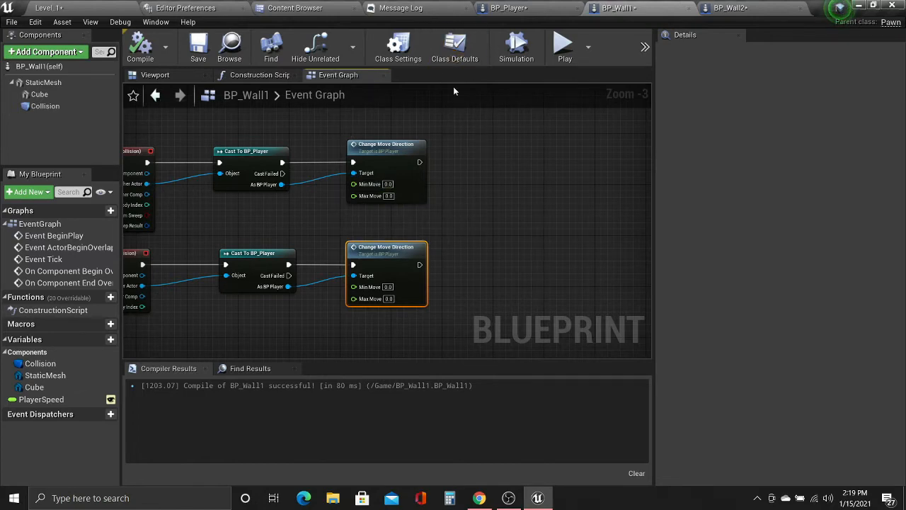
left_click(44, 8)
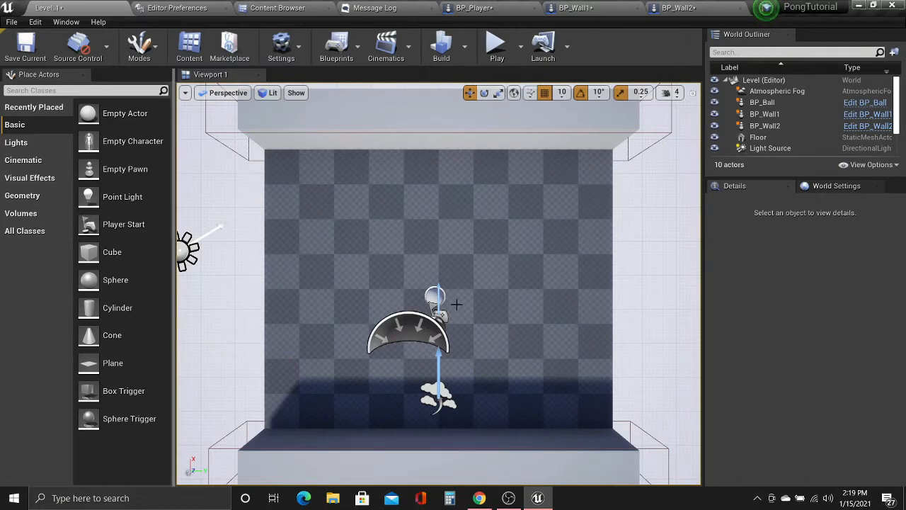
left_click(436, 290)
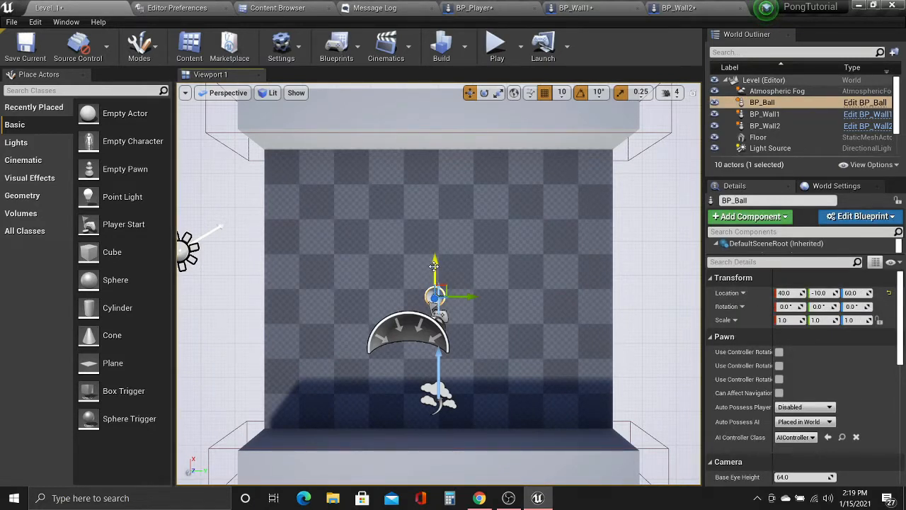
left_click_drag(434, 262, 425, 195)
In BP_Wall1, set the Begin Overlap call's Min Move to -100 and the End Overlap call's Min and Max Move to -100 and 100, compiling the blueprint.
left_click(575, 9)
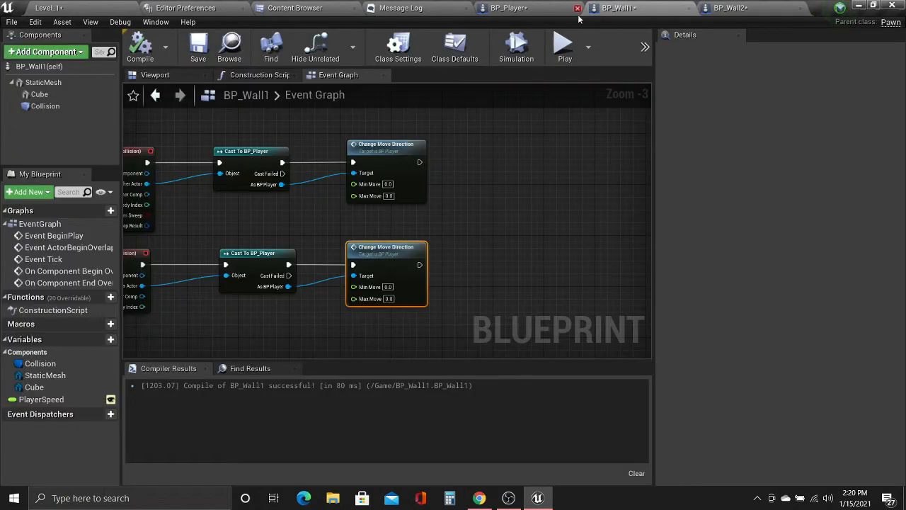
left_click(388, 197)
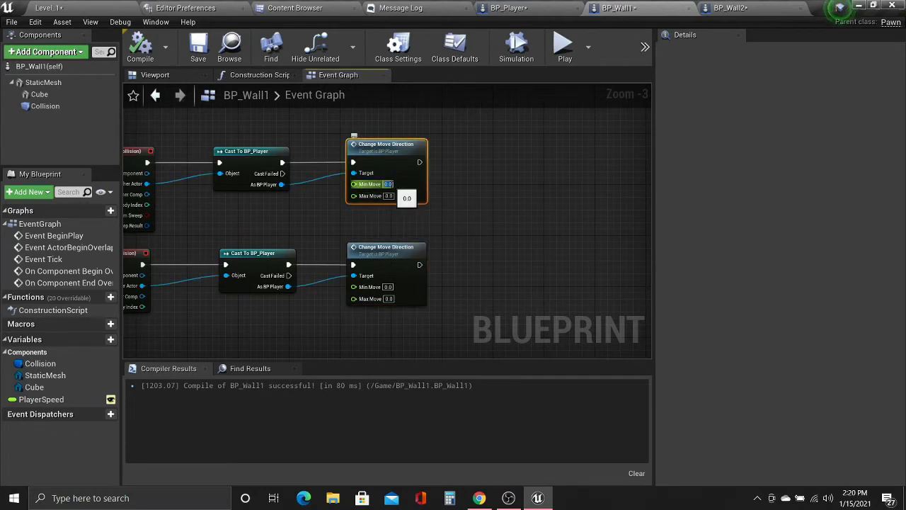
left_click(451, 268)
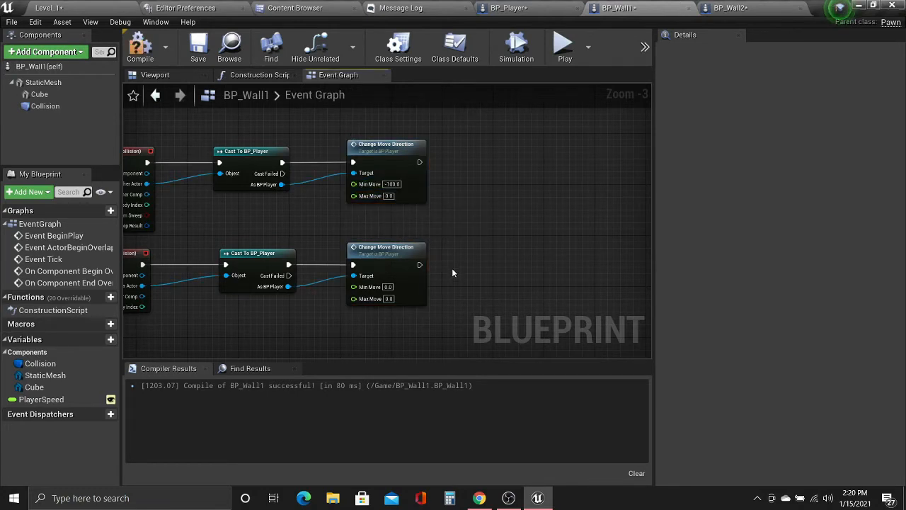
left_click(149, 52)
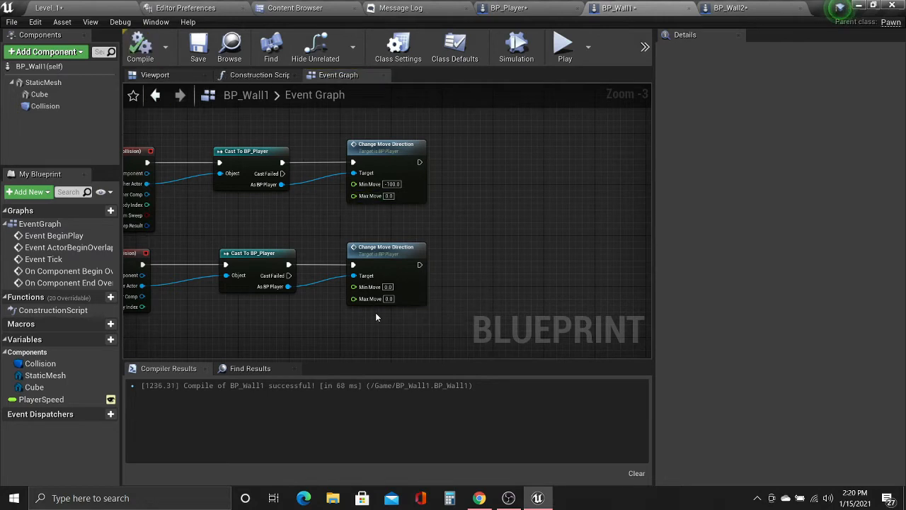
right_click_drag(375, 313, 401, 301)
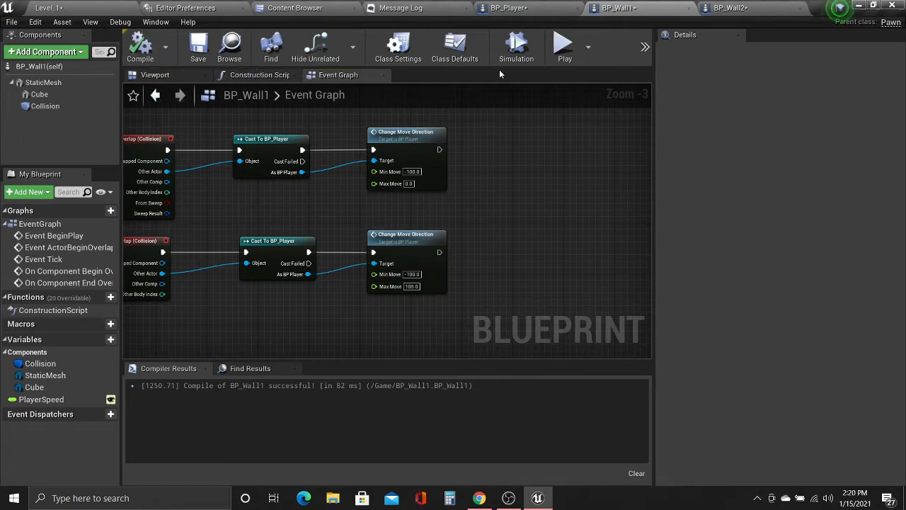
Play the game in a preview window and move the paddle repeatedly against both walls to check the movement limits.
left_click(564, 44)
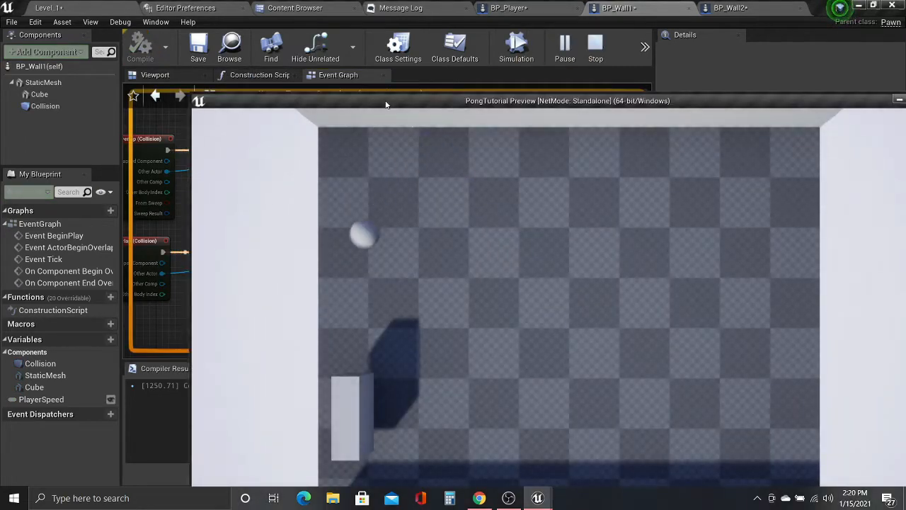
left_click_drag(386, 105, 339, 34)
left_click(358, 169)
key("s")
key("w")
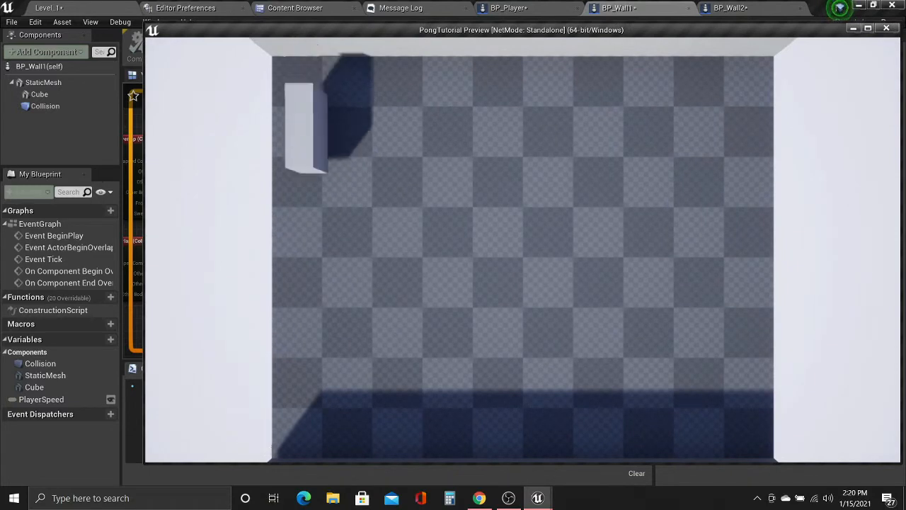
key("s")
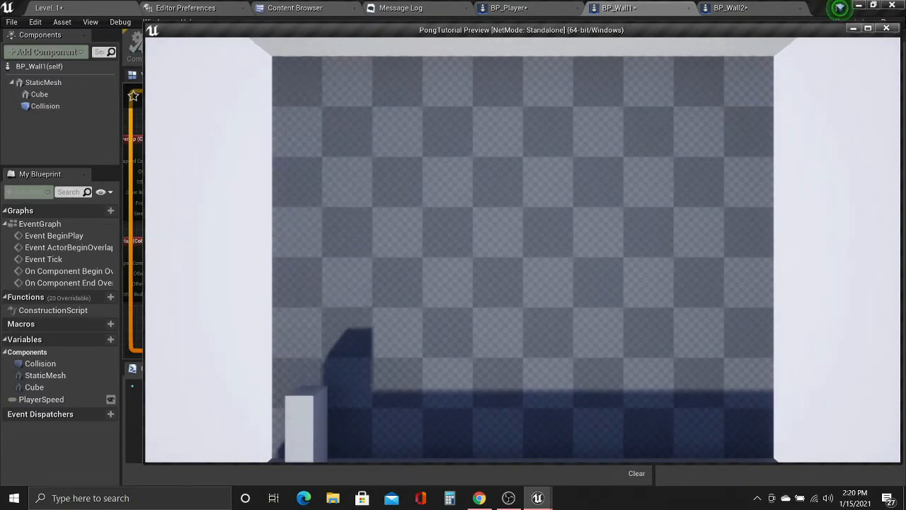
key("w")
key("s")
key("w")
key("s")
key("w")
key("s")
key("w")
key("s")
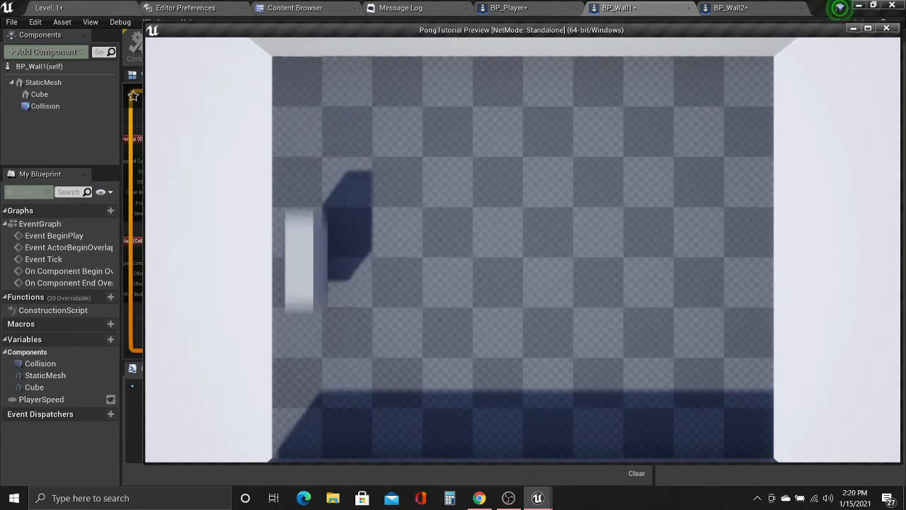
key("w")
key("s")
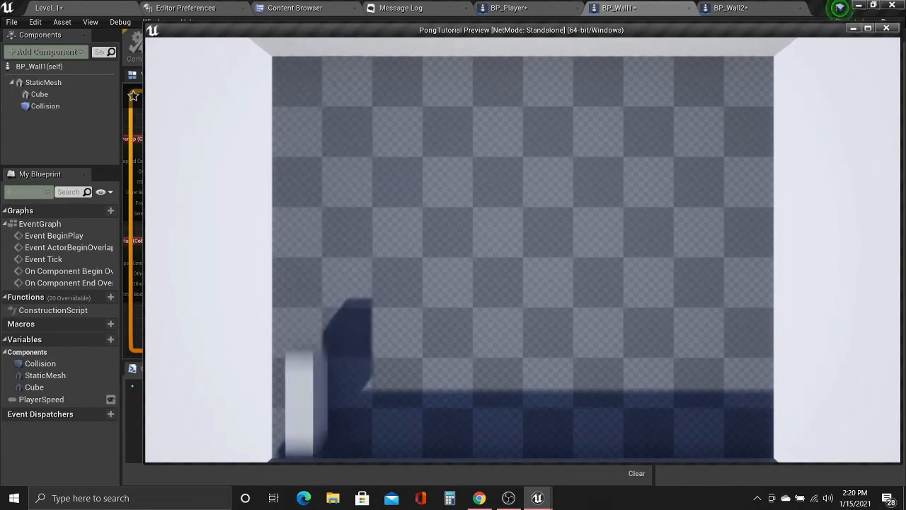
key("w")
key("Escape")
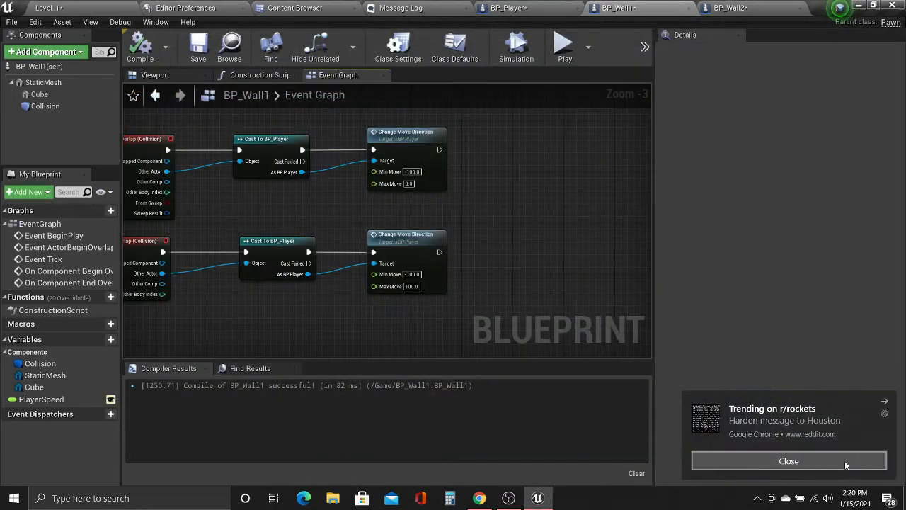
left_click(883, 402)
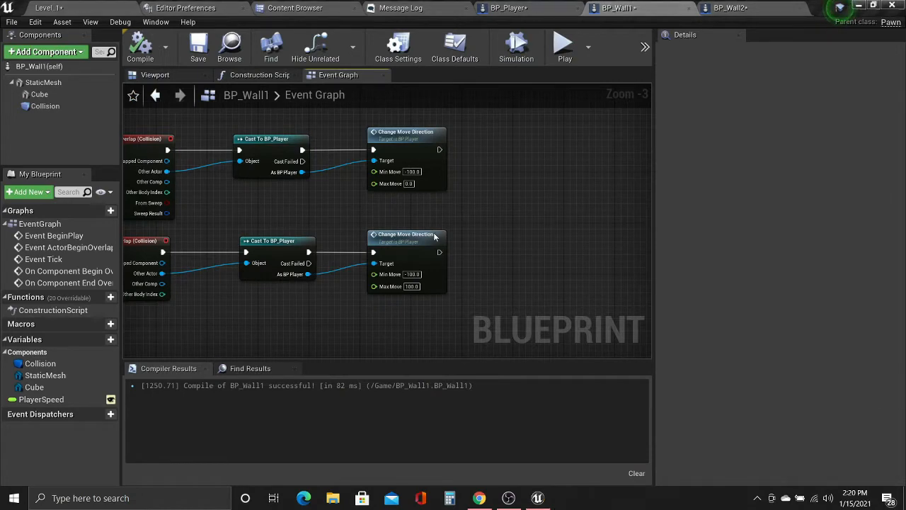
Play Level_1 in the level viewport and run the paddle up and down between the upper and lower walls.
left_click(83, 7)
mouse_move(449, 202)
right_mouse_down()
mouse_move(386, 198)
mouse_move(434, 192)
right_mouse_up()
left_click(498, 46)
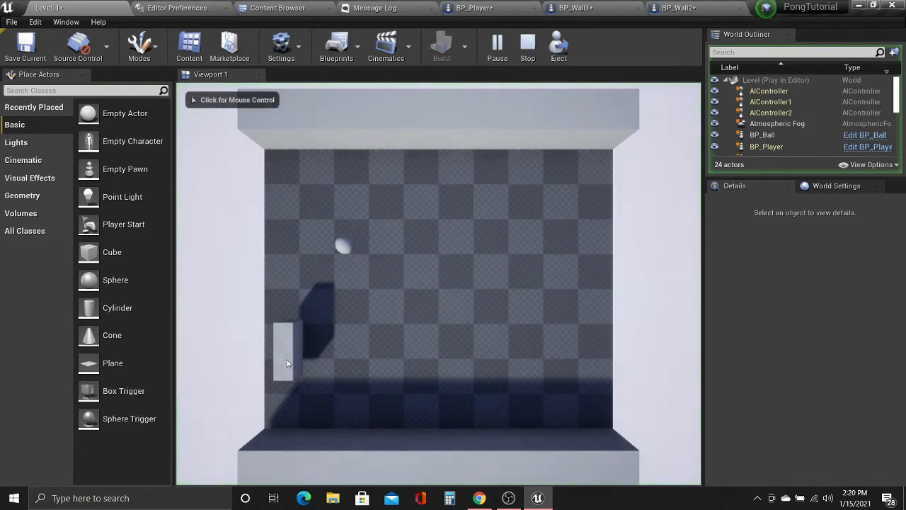
key("w")
key("s")
key("w")
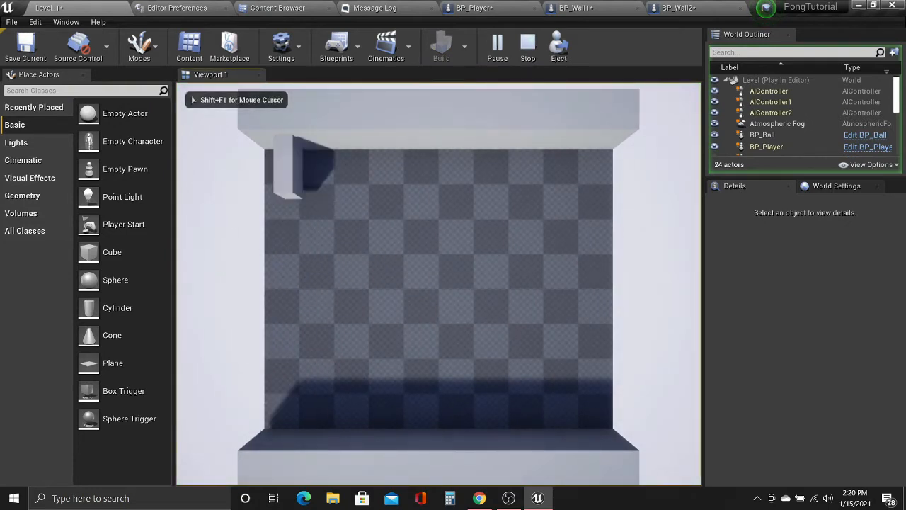
key("s")
key("w")
key("s")
key("w")
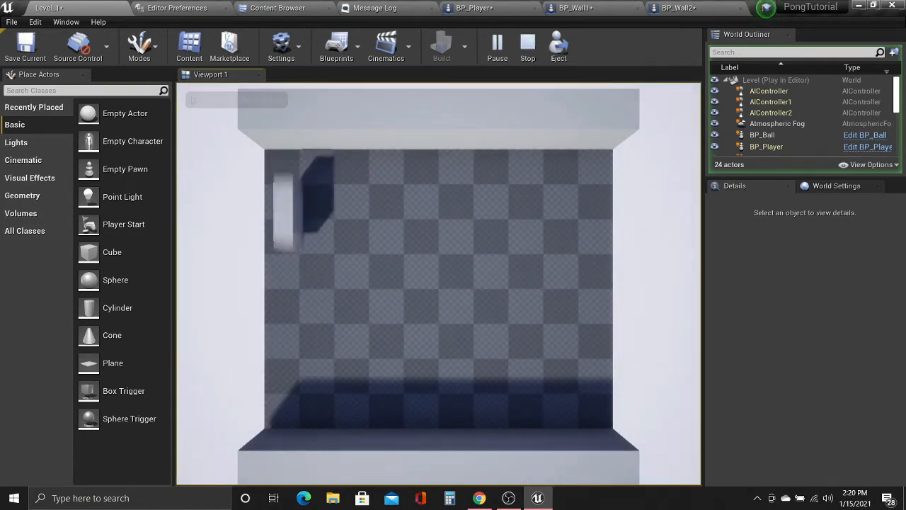
key("s")
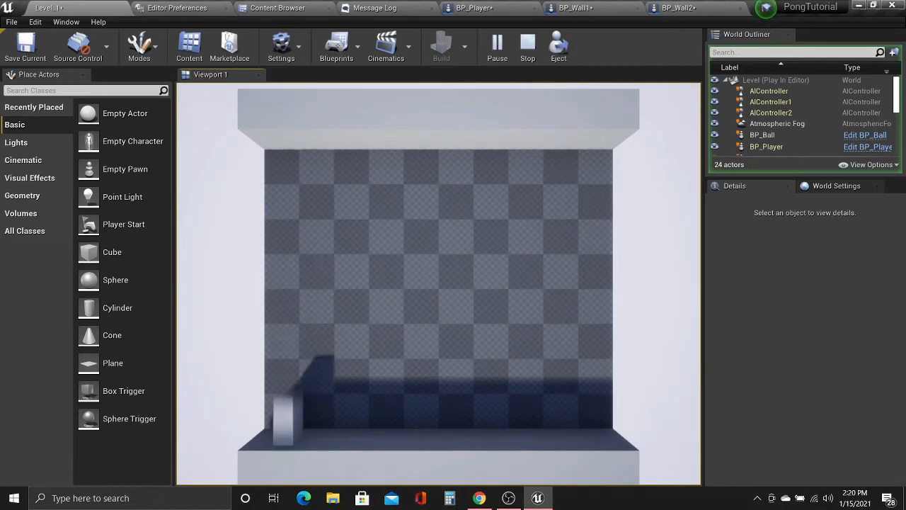
key("w")
key("s")
key("w")
key("s")
key("w")
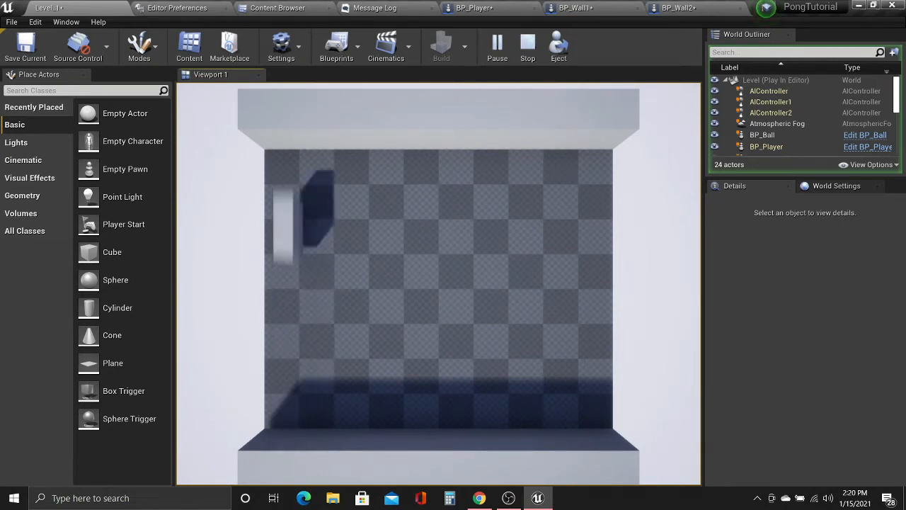
key("s")
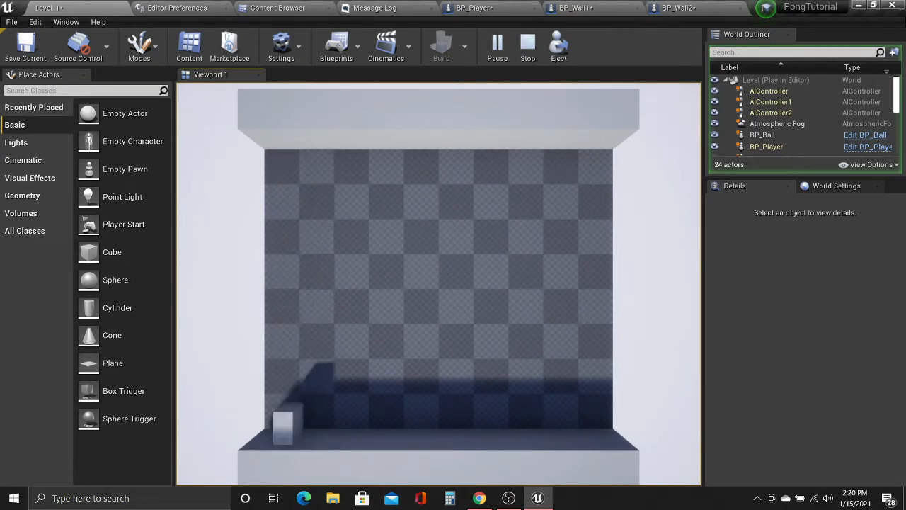
key("w")
key("s")
key("w")
key("Escape")
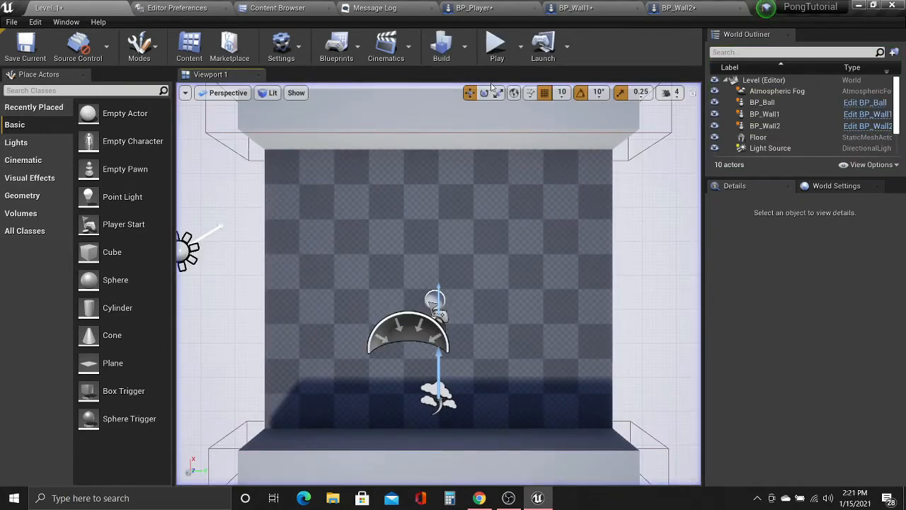
Replay Level_1 and recheck how the paddle stops and reverses at the upper wall.
scroll(489, 242, "down", 5)
mouse_move(467, 243)
right_mouse_down()
mouse_move(311, 237)
mouse_move(467, 243)
right_mouse_up()
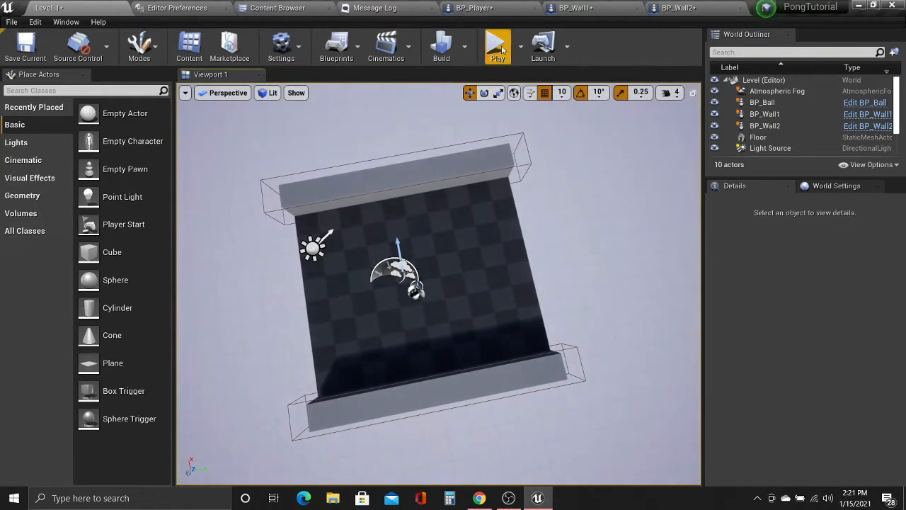
left_click(496, 46)
key("w")
key("s")
key("w")
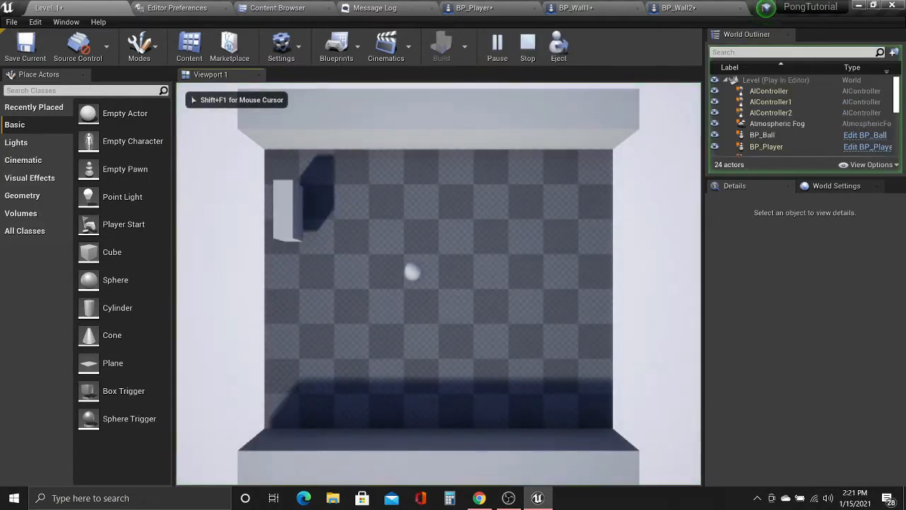
key("s")
key("w")
key("s")
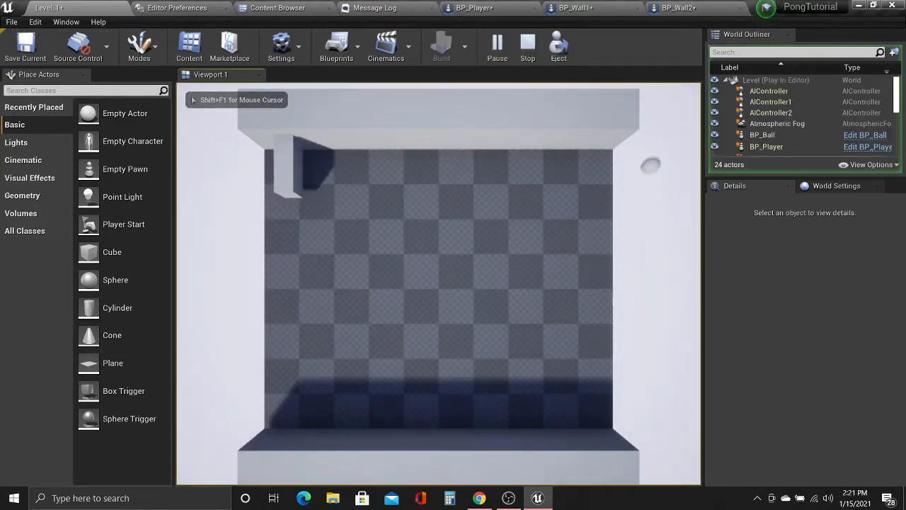
key("w")
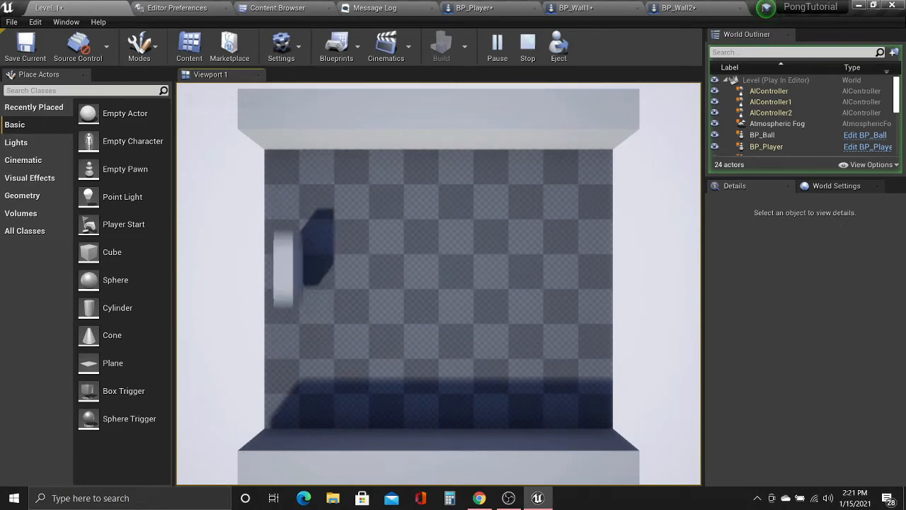
key("Escape")
right_click_drag(540, 329, 524, 304)
key("s")
Duplicate the BP_Player blueprint in the Content Browser and name the copy BP_EnemyPlayer.
left_click(472, 8)
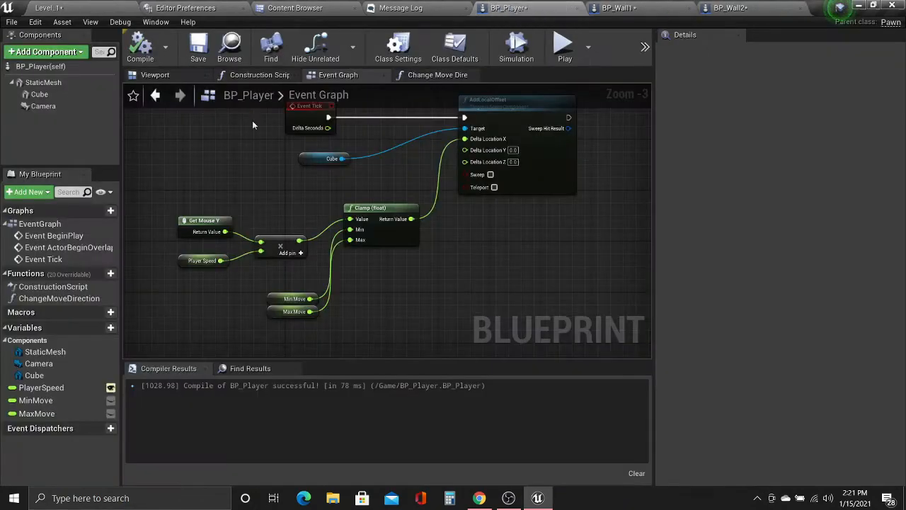
left_click(113, 8)
left_click(281, 10)
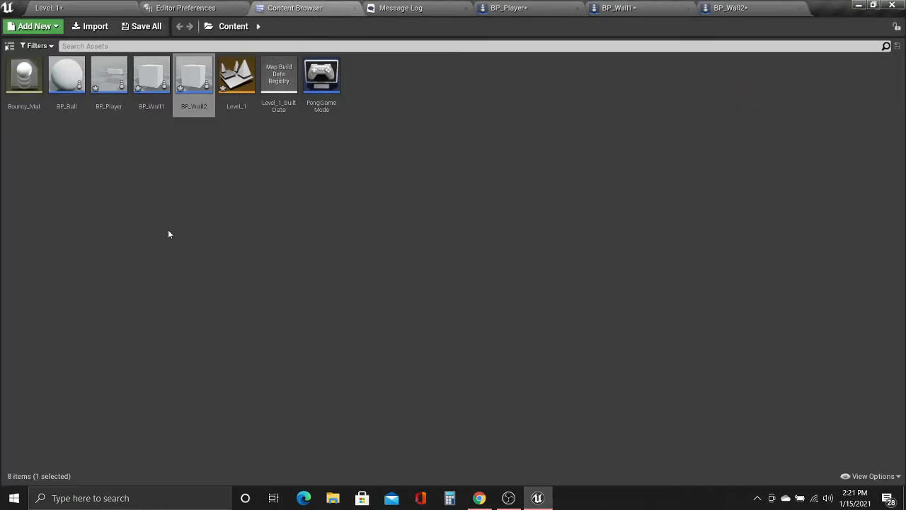
left_click(109, 76)
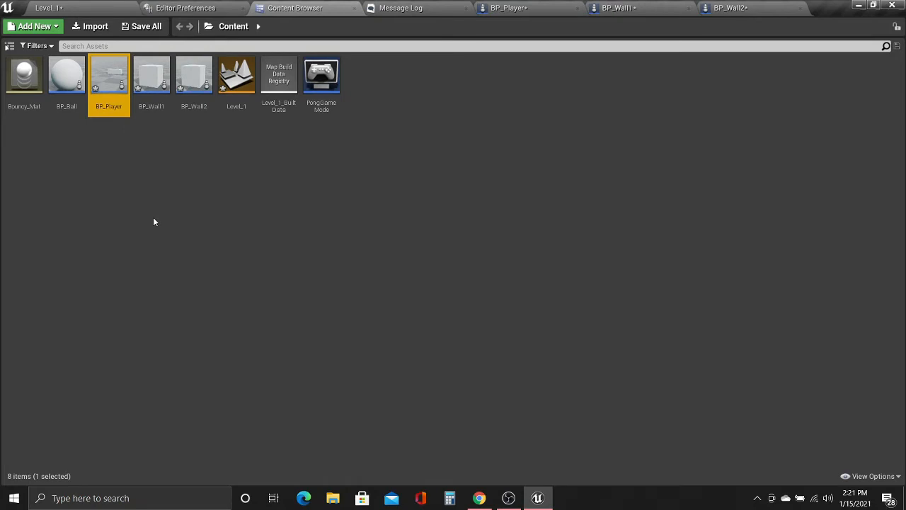
key("ctrl+w")
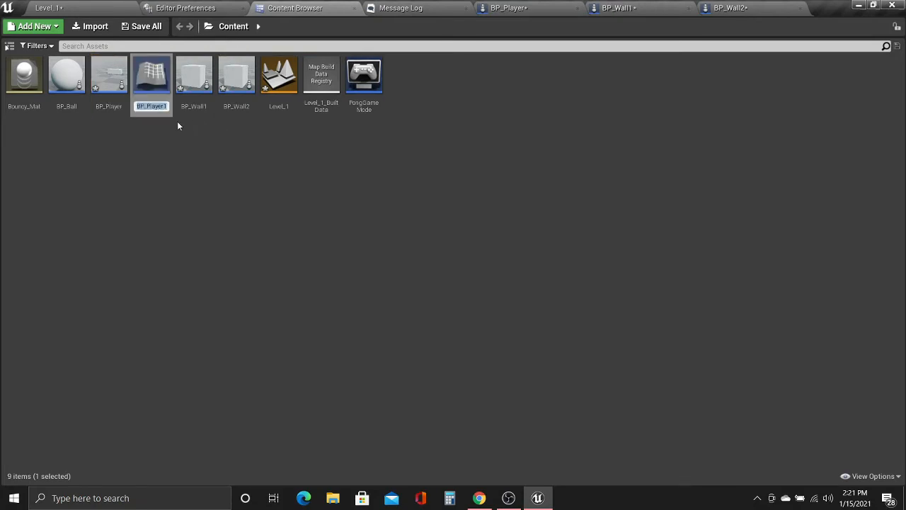
type("BP_")
type("Enmey")
key("BackSpace")
key("BackSpace")
key("BackSpace")
type("emyPlayr")
key("BackSpace")
type("er")
key("Return")
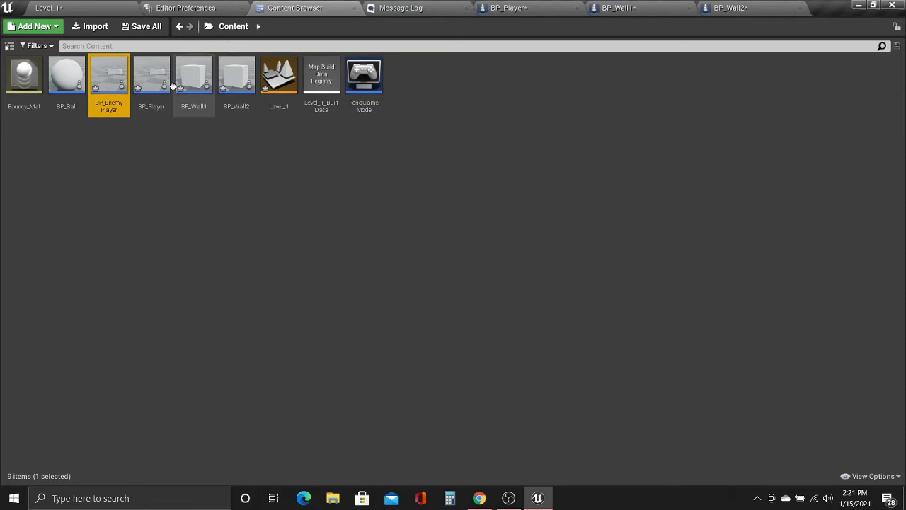
Open BP_EnemyPlayer, delete the copied paddle movement nodes from the Event Graph while keeping Event Tick, and compile the blueprint.
double_click(122, 87)
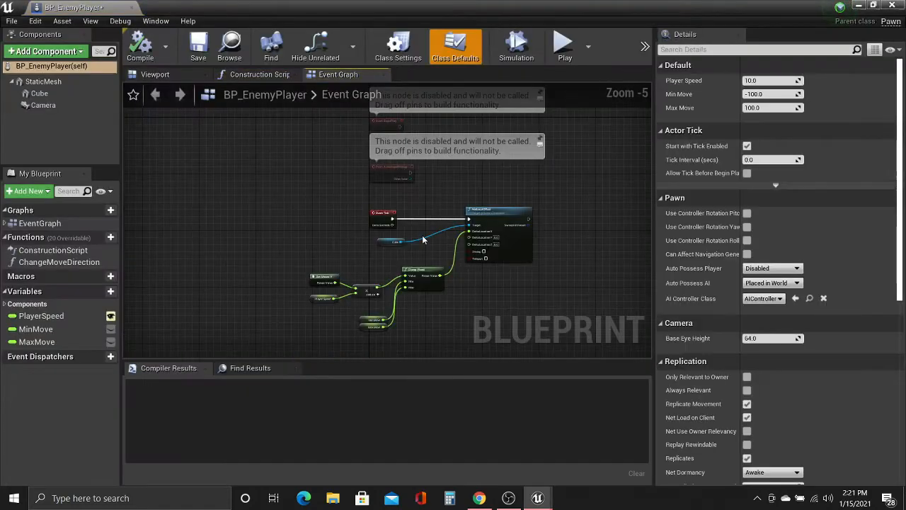
scroll(418, 237, "down", 1)
scroll(307, 231, "up", 5)
scroll(318, 229, "down", 2)
right_click_drag(317, 229, 233, 175)
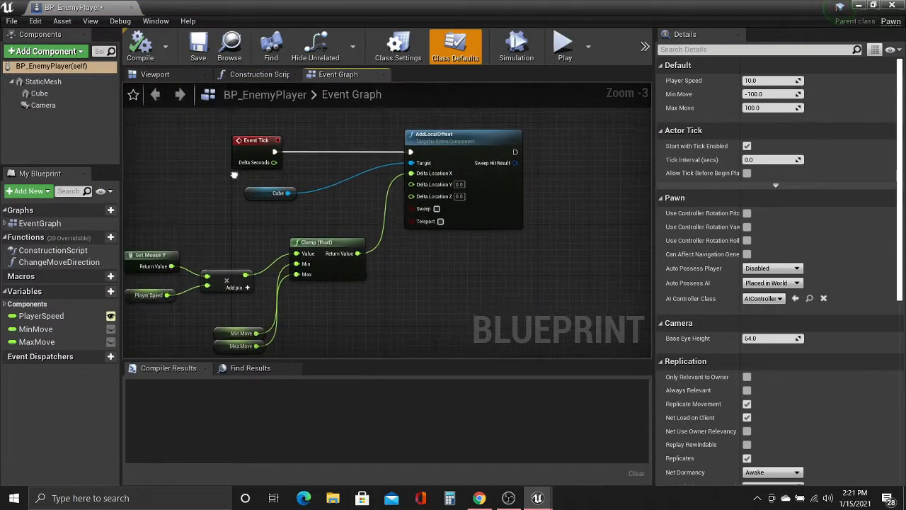
scroll(233, 175, "down", 2)
left_click_drag(190, 172, 408, 279)
key("Delete")
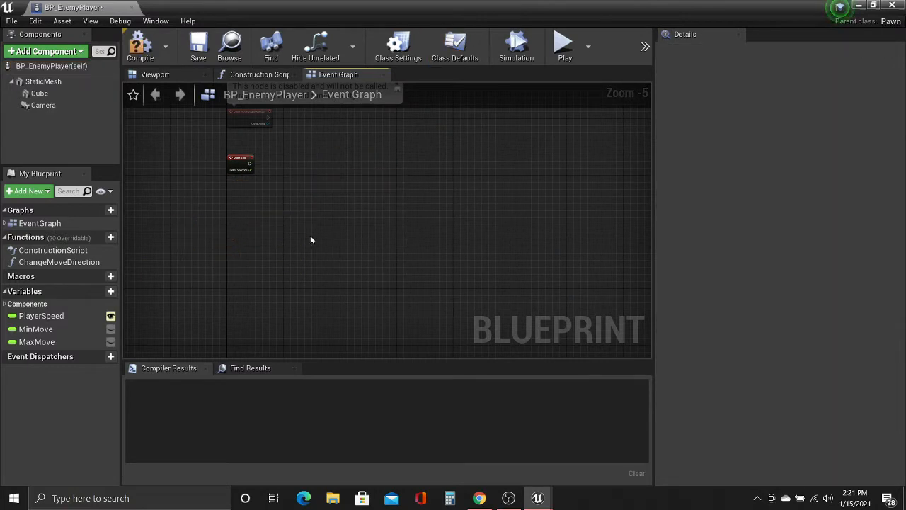
left_click(140, 45)
scroll(311, 264, "up", 1)
scroll(311, 263, "up", 2)
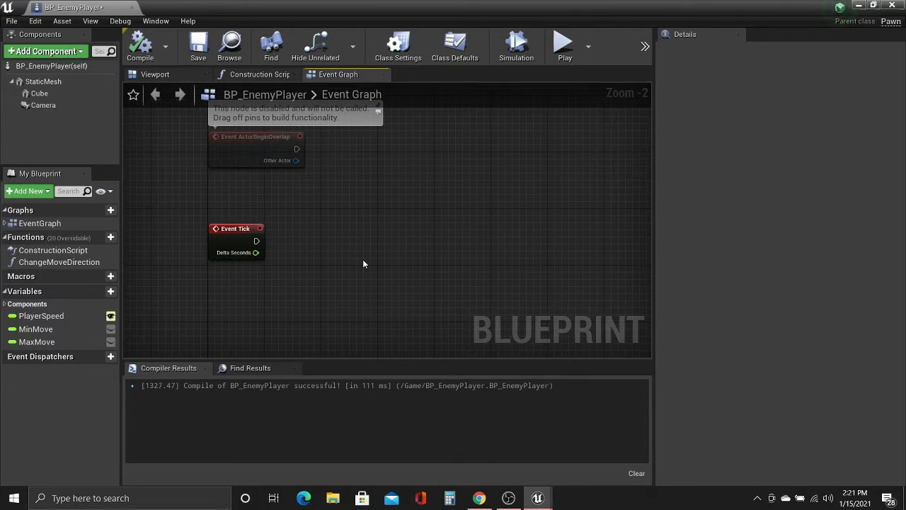
Switch to Level_1, select BP_Ball, and examine where it sits between the two walls.
left_click_drag(107, 5, 255, 8)
left_click(86, 7)
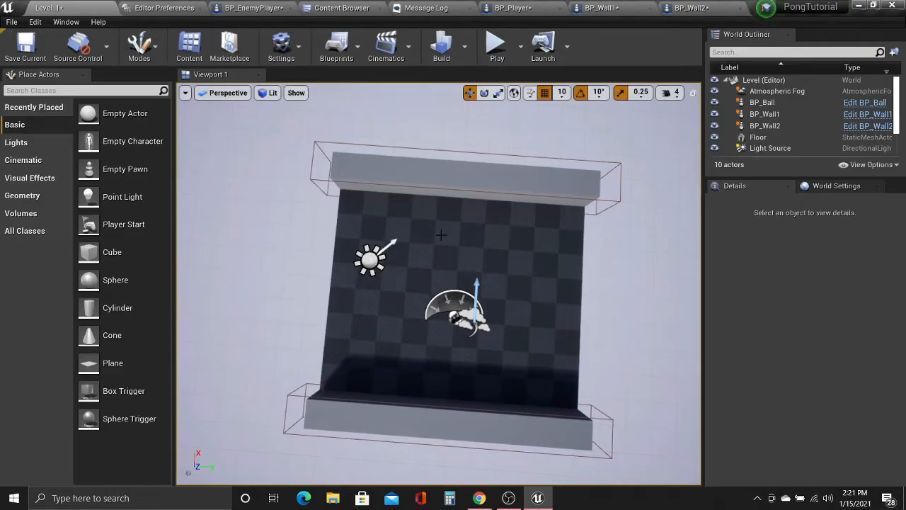
right_click_drag(459, 268, 391, 251)
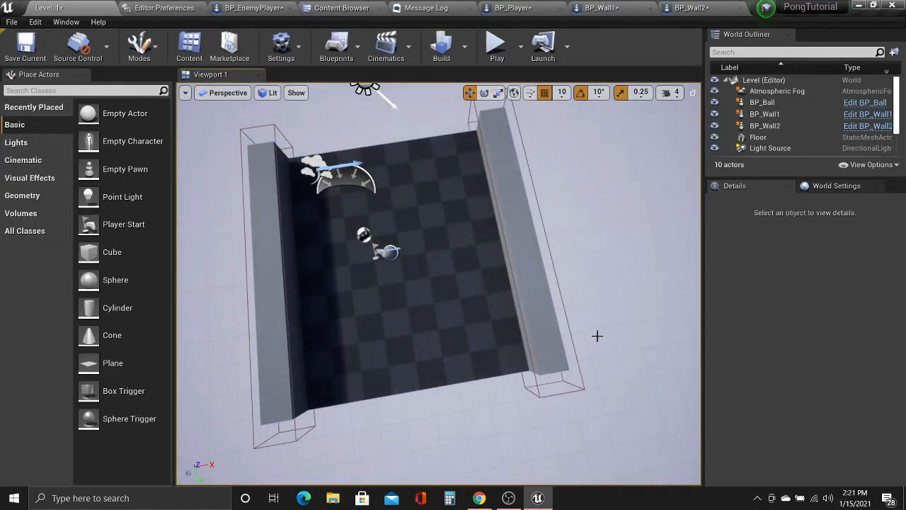
left_click(363, 235)
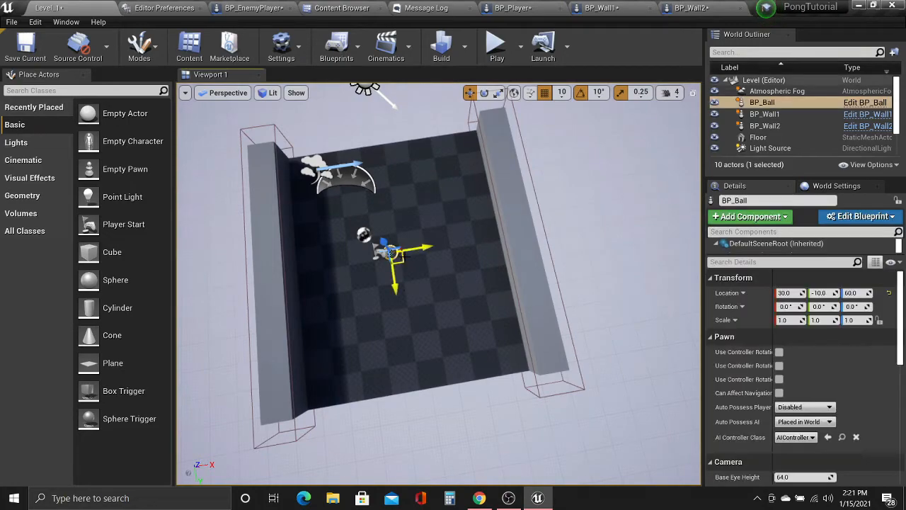
right_click_drag(346, 313, 368, 311)
right_click_drag(368, 311, 347, 313)
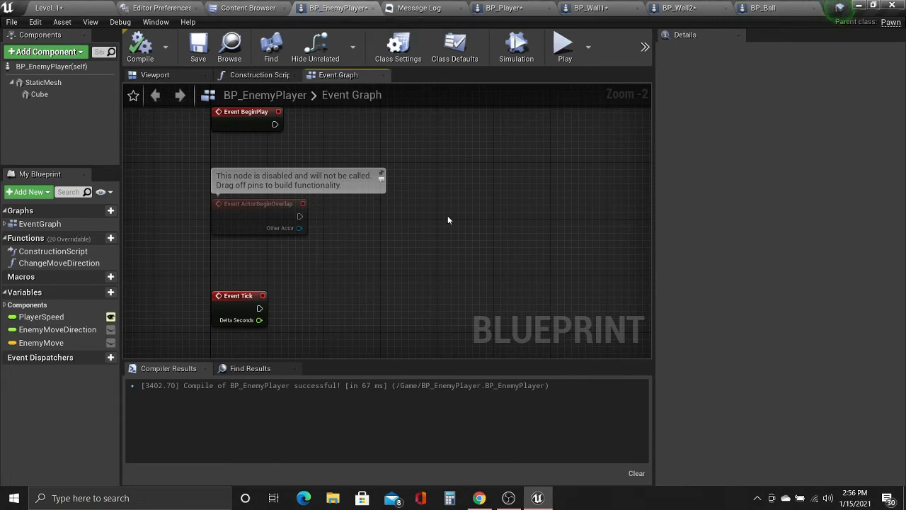
In BP_EnemyPlayer's Event Graph, add a Get Actor Of Class node after Event Tick with its Actor Class set to BP_Ball.
right_click_drag(448, 219, 394, 238)
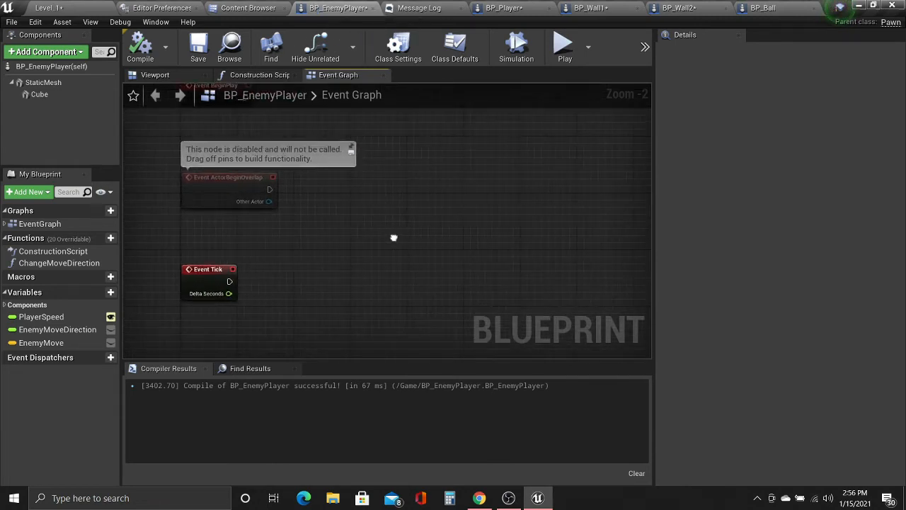
left_click_drag(239, 240, 322, 244)
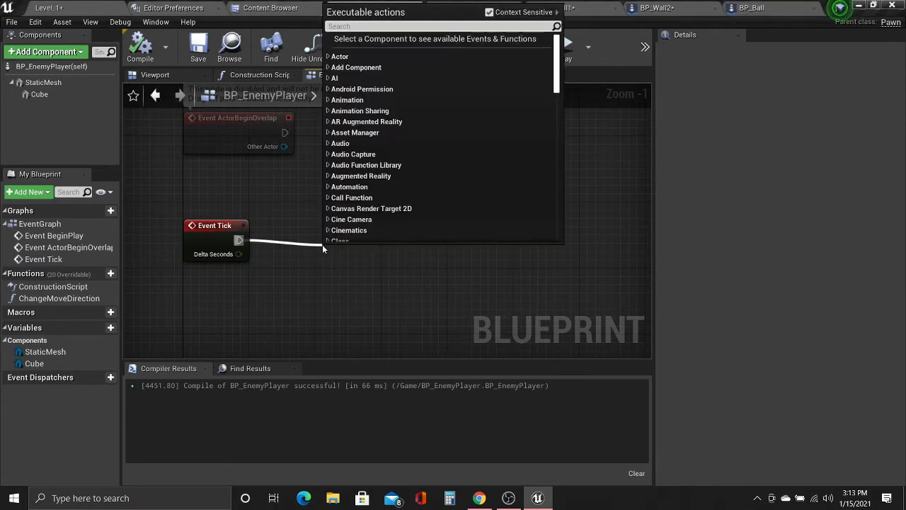
type("get act")
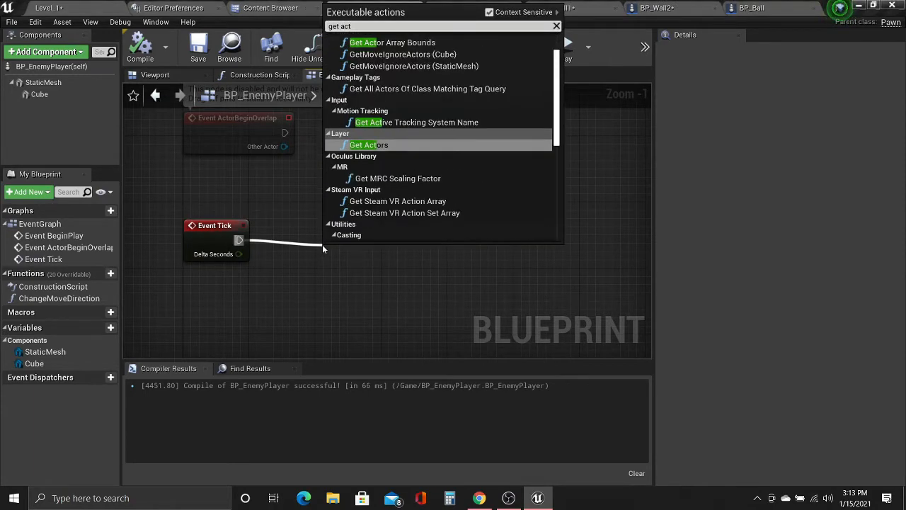
type("or of cla")
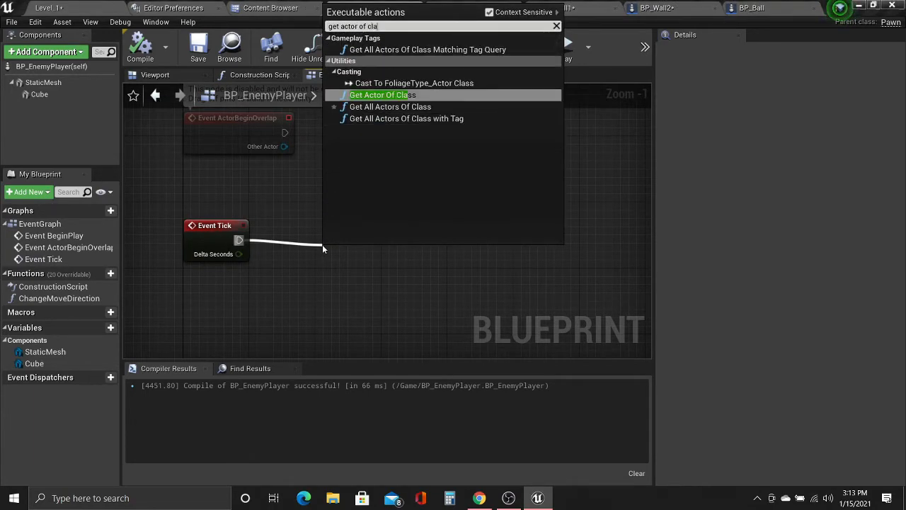
key("Return")
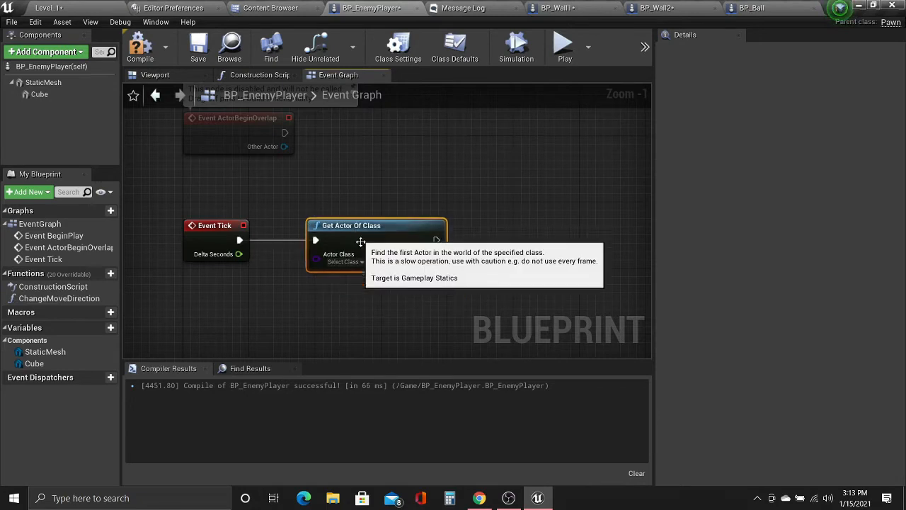
left_click(346, 262)
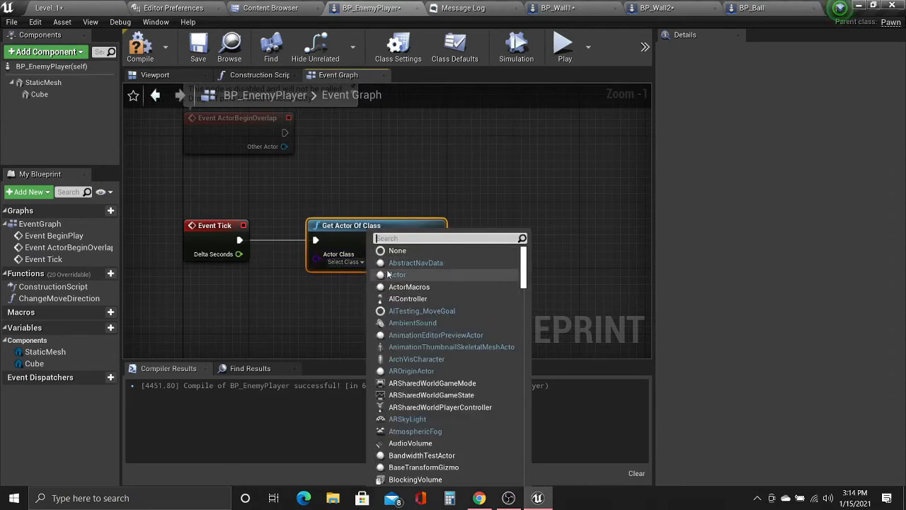
type("bp_ball")
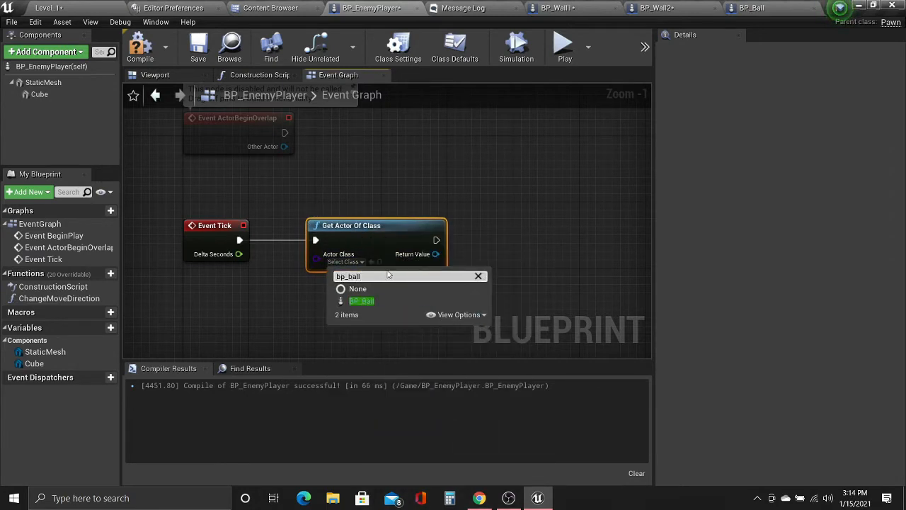
left_click(361, 301)
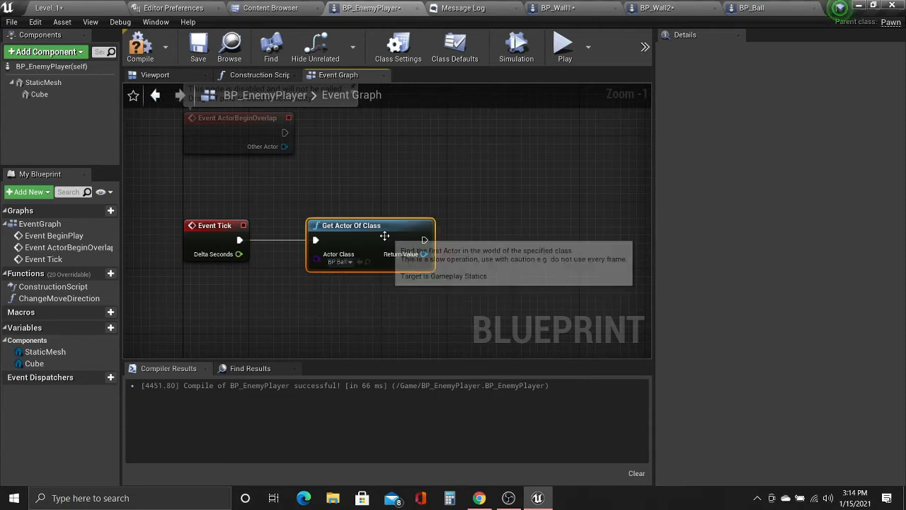
Add a Get Sphere node fed by the Return Value of Get Actor Of Class.
right_click_drag(394, 231, 332, 239)
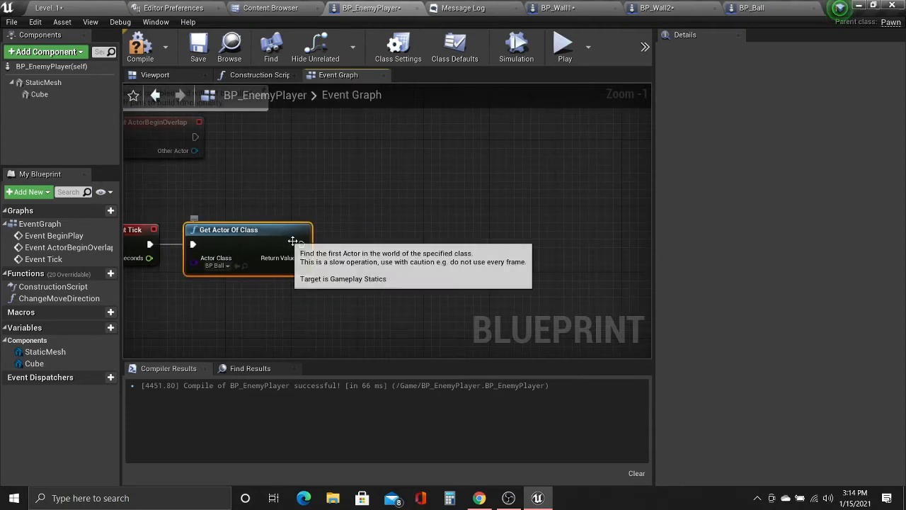
left_click_drag(301, 258, 341, 300)
type("get ")
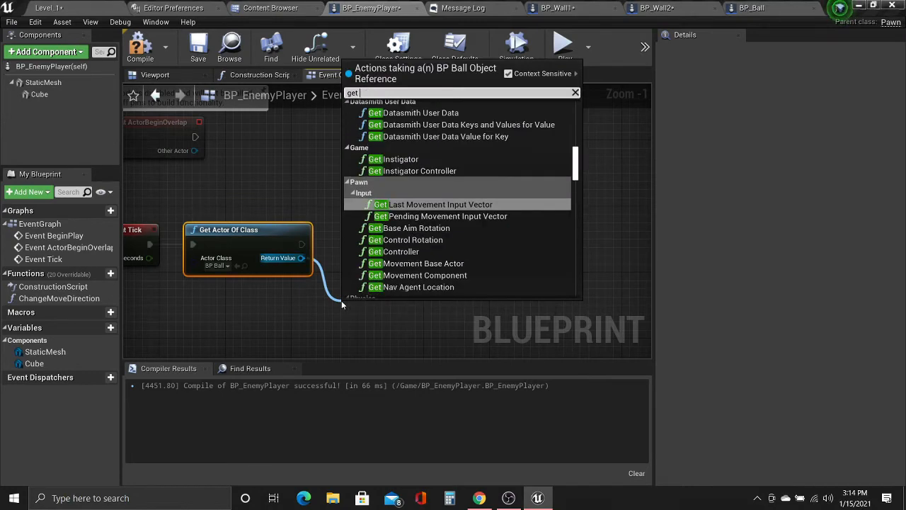
type("sphre")
key("BackSpace")
key("BackSpace")
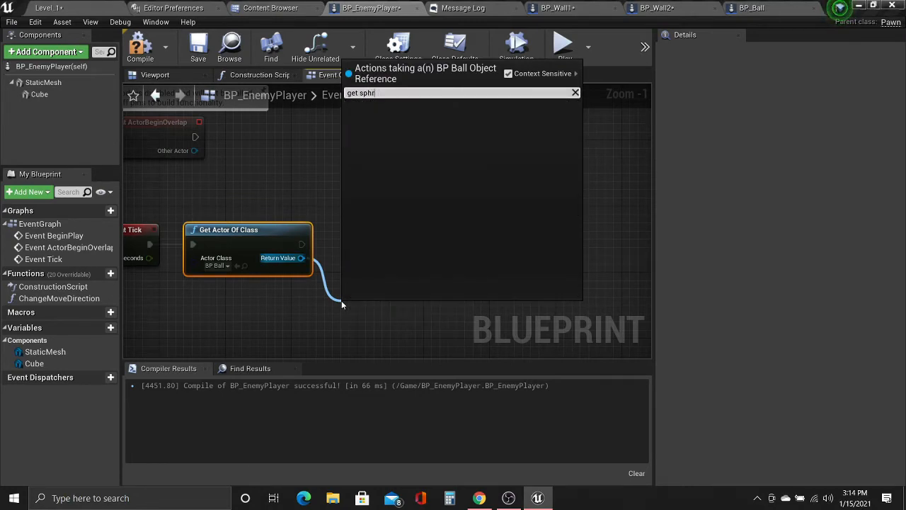
type("ere defa")
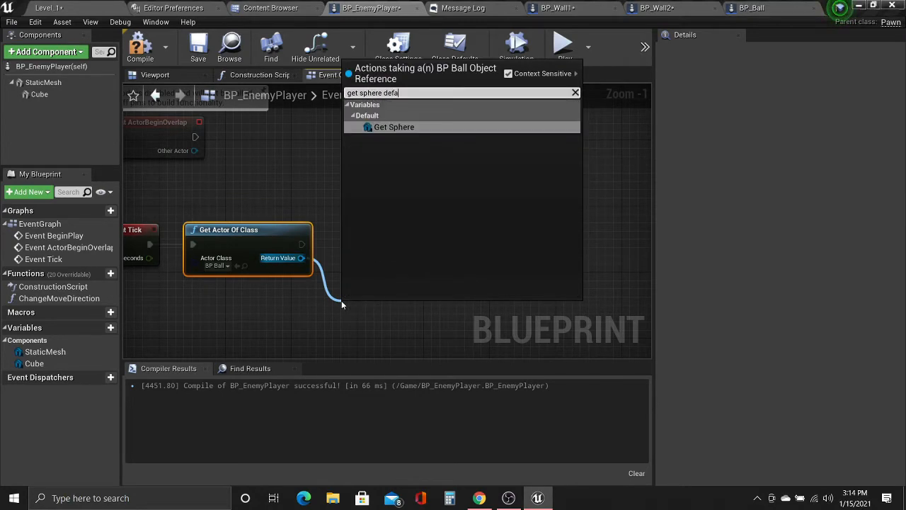
key("Return")
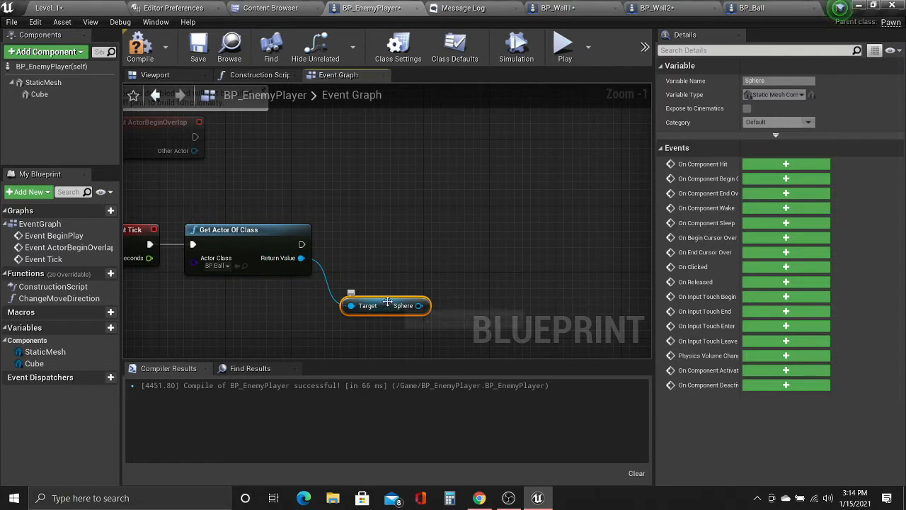
Add a Get Relative Location node targeting the ball's Sphere output.
right_click_drag(408, 282, 324, 282)
left_click_drag(340, 305, 408, 307)
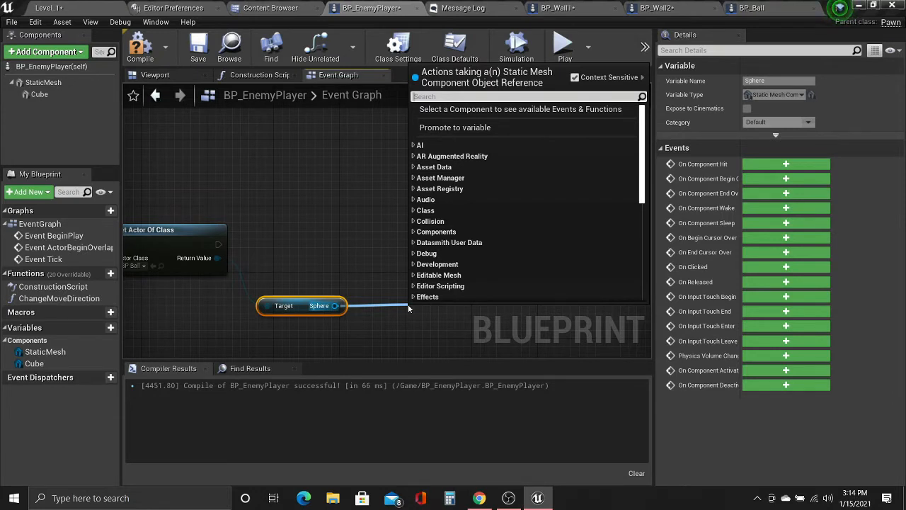
type("rela")
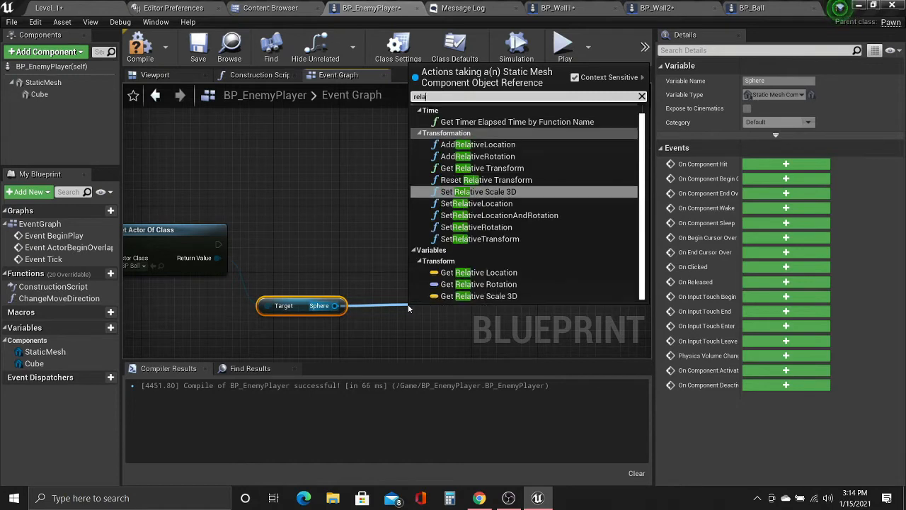
type("ti")
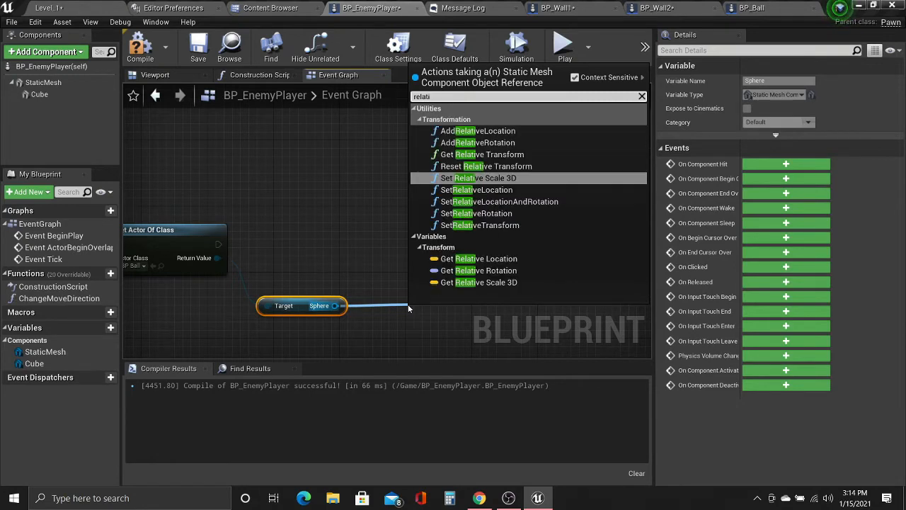
left_click(467, 258)
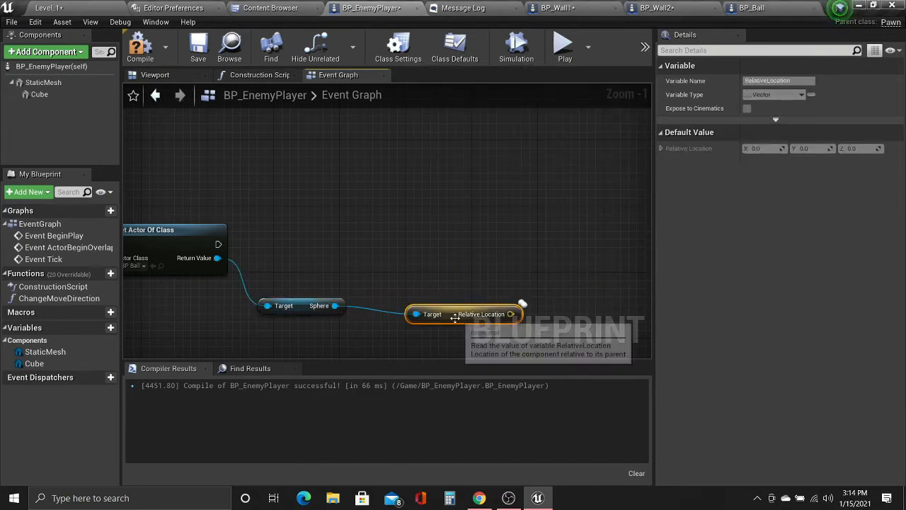
Promote the Relative Location output to a new vector variable named EnemyMoveDirection.
left_click_drag(487, 305, 498, 223)
left_click(516, 269)
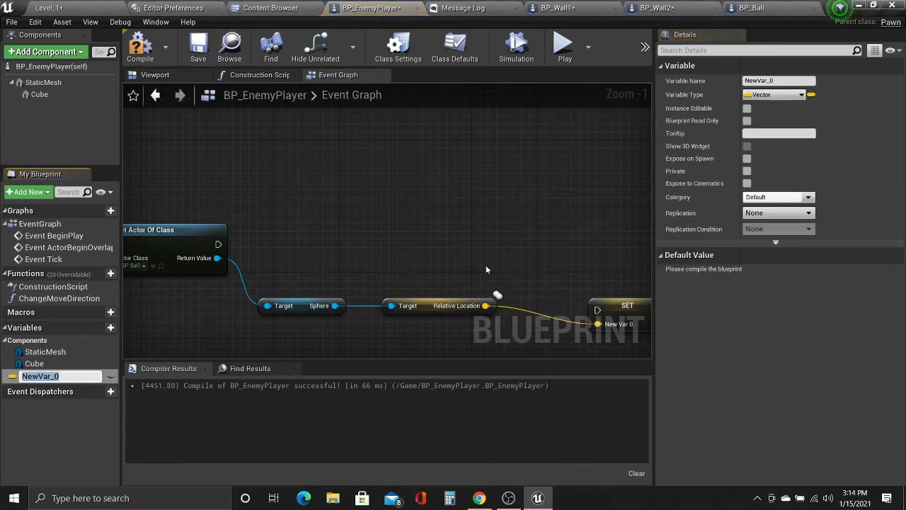
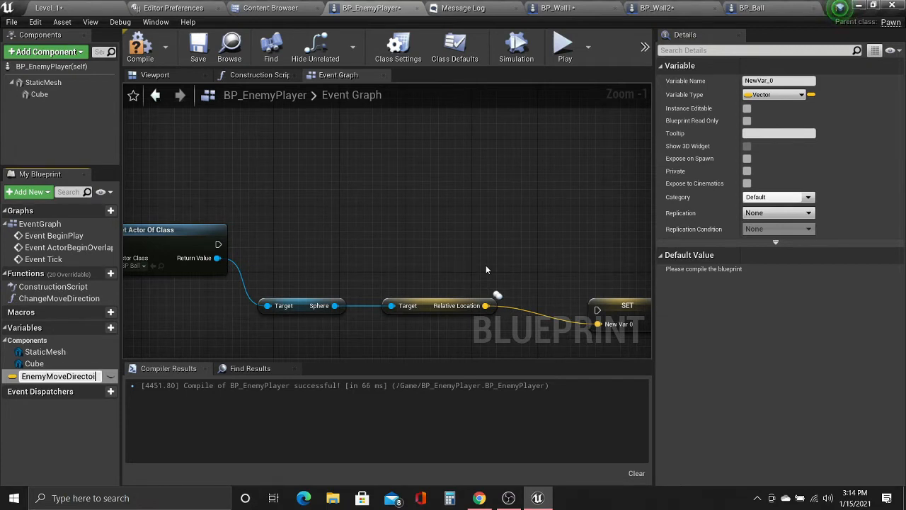
type("EnemyMoveDirection")
key("Return")
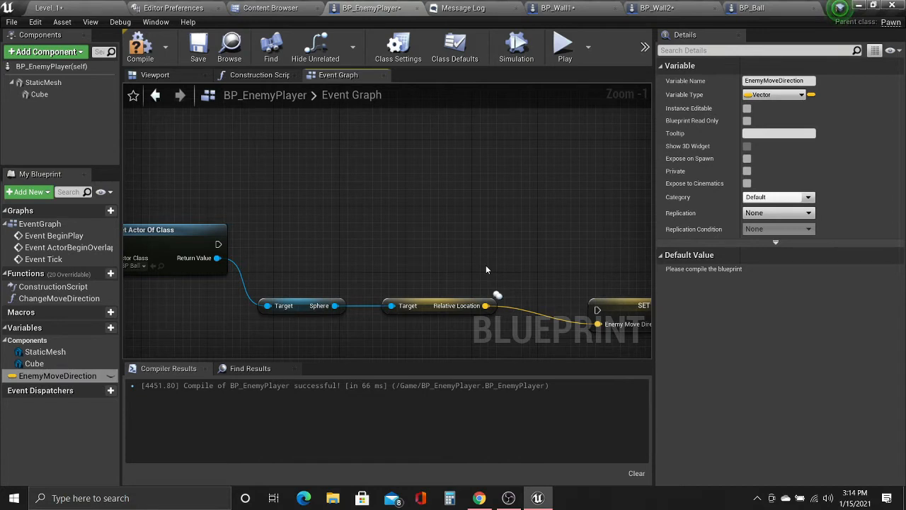
Place the EnemyMoveDirection SET node in line with Get Actor Of Class, connect their execution pins, and compile the blueprint.
left_click_drag(613, 315, 521, 230)
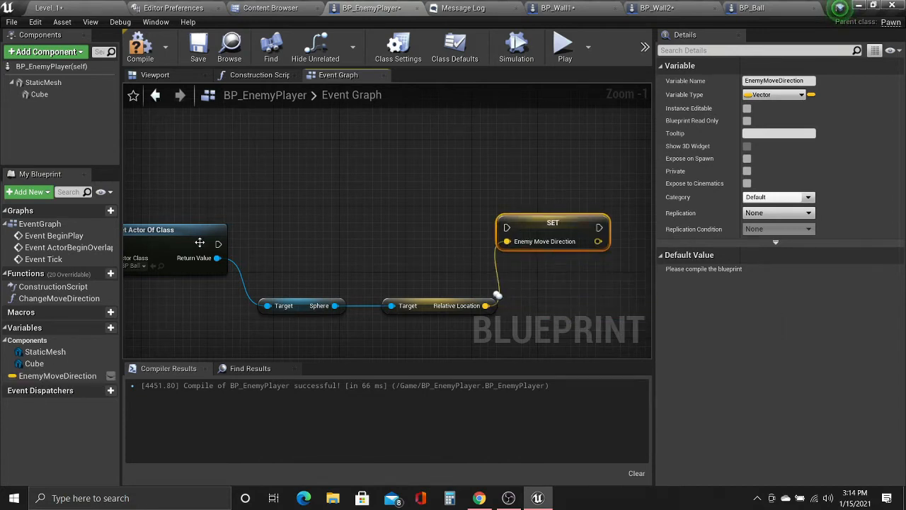
left_click_drag(217, 245, 507, 228)
right_click_drag(522, 197, 449, 195)
left_click_drag(469, 228, 501, 246)
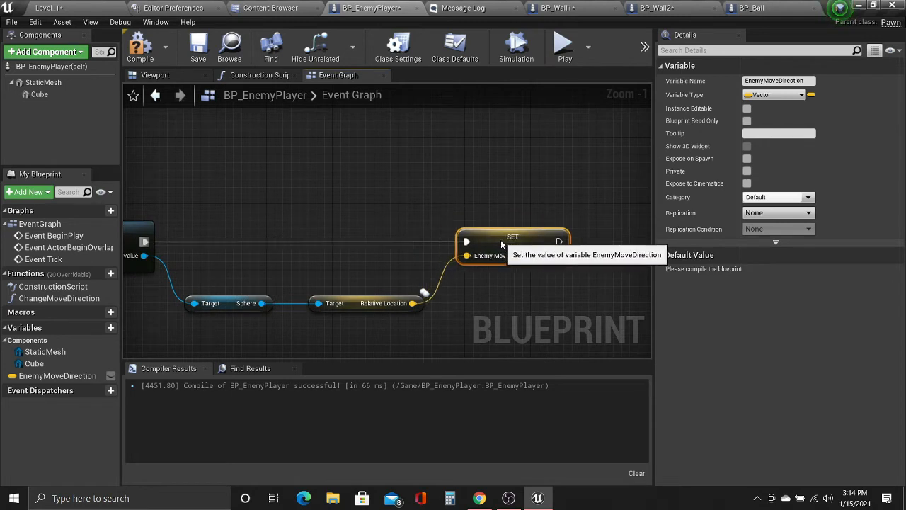
left_click(140, 49)
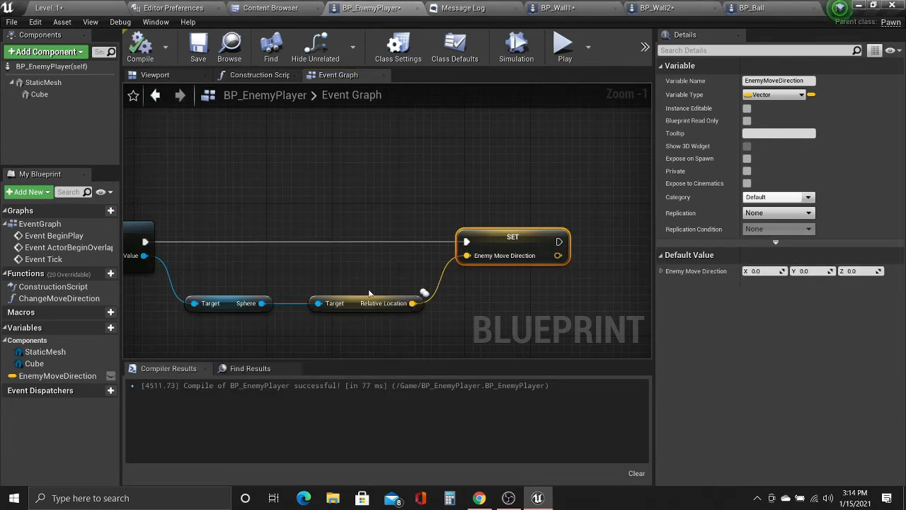
Try moving the paddle's cube away from its root in the BP_EnemyPlayer viewport, select StaticMesh, and undo the move.
left_click(201, 75)
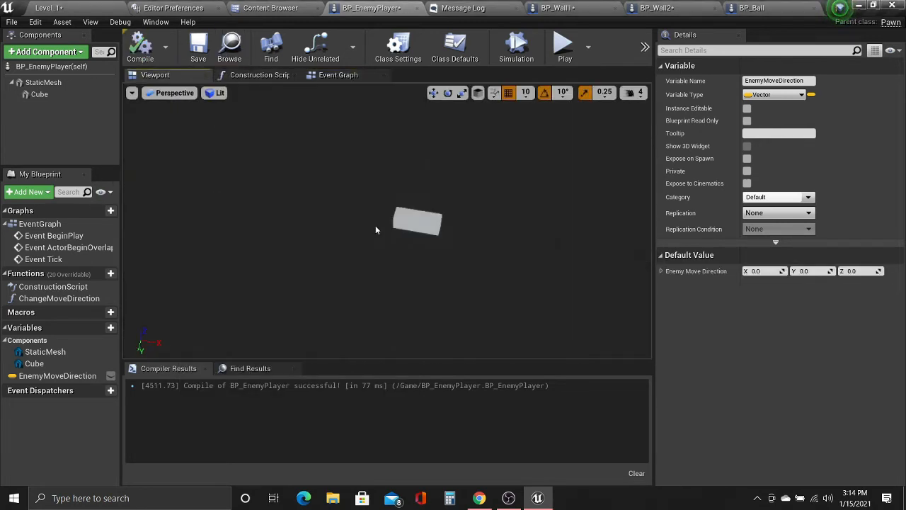
left_click(407, 217)
mouse_move(407, 218)
right_mouse_down()
mouse_move(368, 223)
mouse_move(446, 220)
mouse_move(414, 227)
right_mouse_up()
mouse_move(381, 201)
right_mouse_down()
mouse_move(433, 215)
mouse_move(381, 202)
right_mouse_up()
left_click_drag(383, 206, 216, 200)
left_click(42, 83)
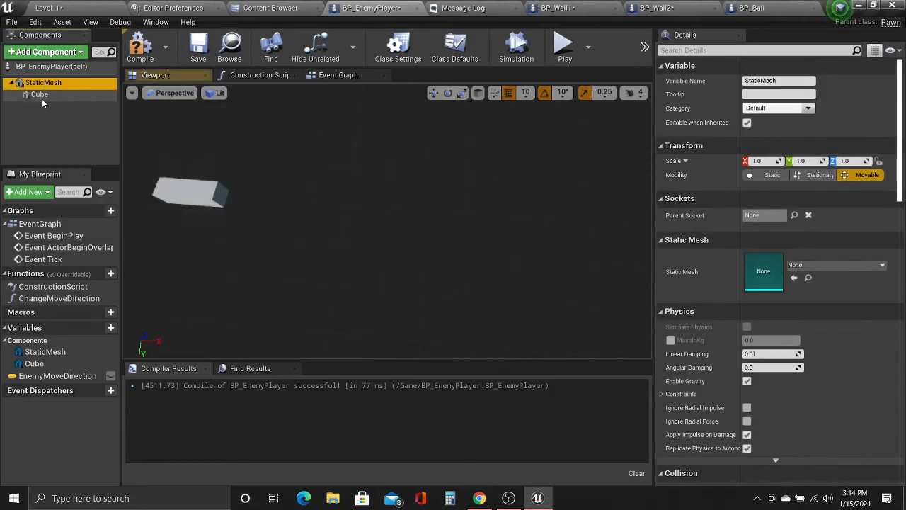
key("ctrl+z")
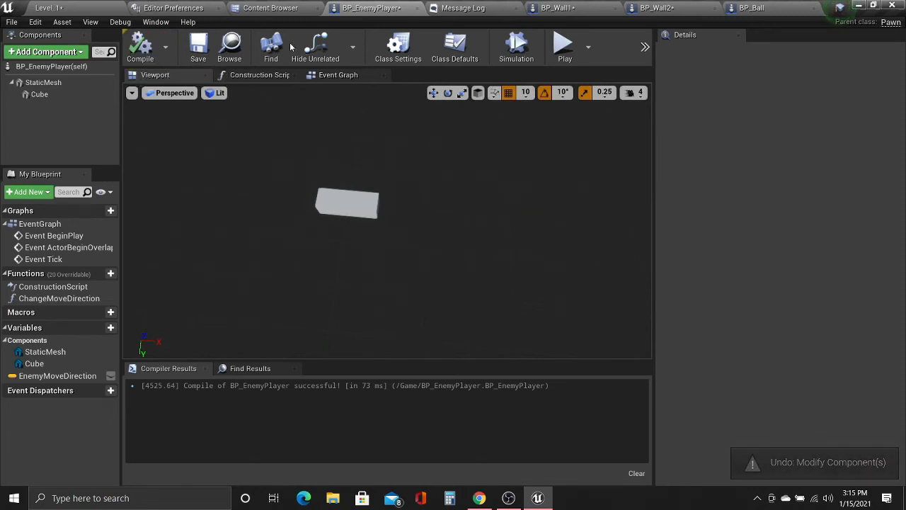
Open the BP_Ball blueprint and move its Sphere component away from the root to X location 190.
left_click(559, 8)
left_click(753, 7)
left_click_drag(439, 212, 461, 159)
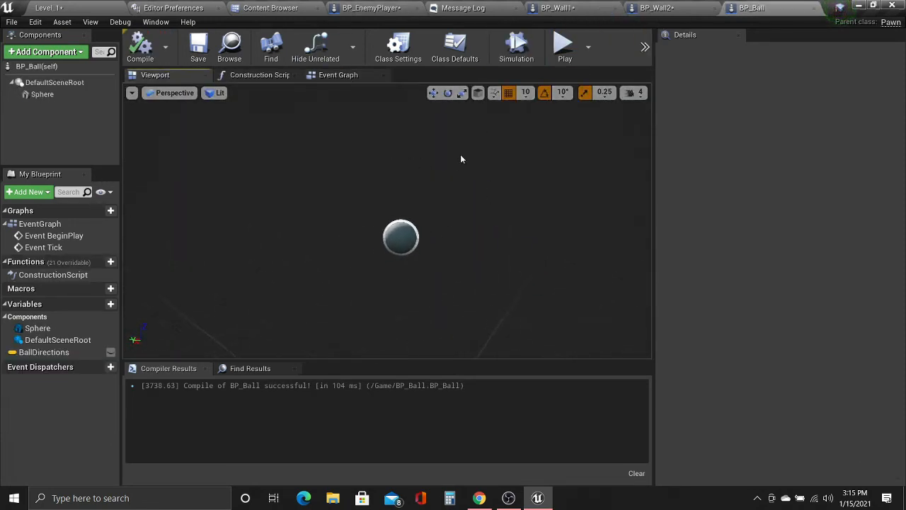
left_click(407, 232)
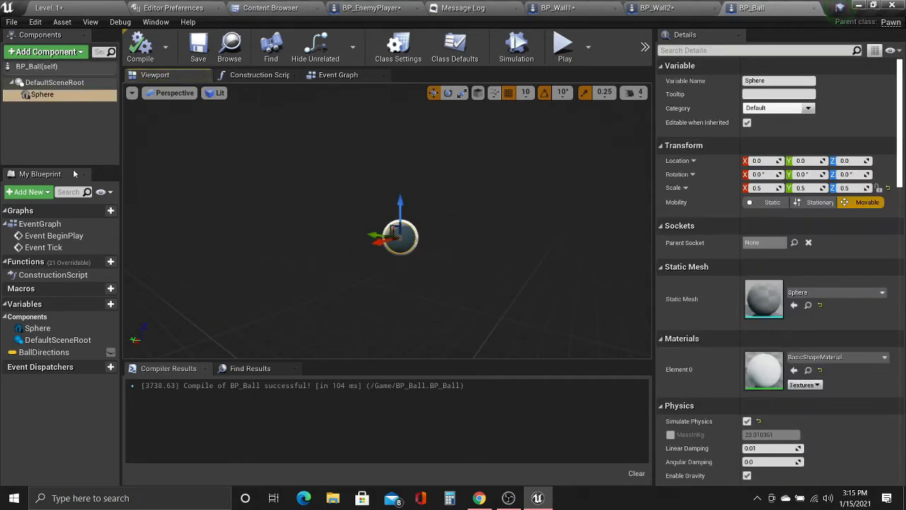
left_click_drag(381, 242, 234, 269)
mouse_move(306, 162)
right_mouse_down()
mouse_move(315, 162)
mouse_move(306, 162)
right_mouse_up()
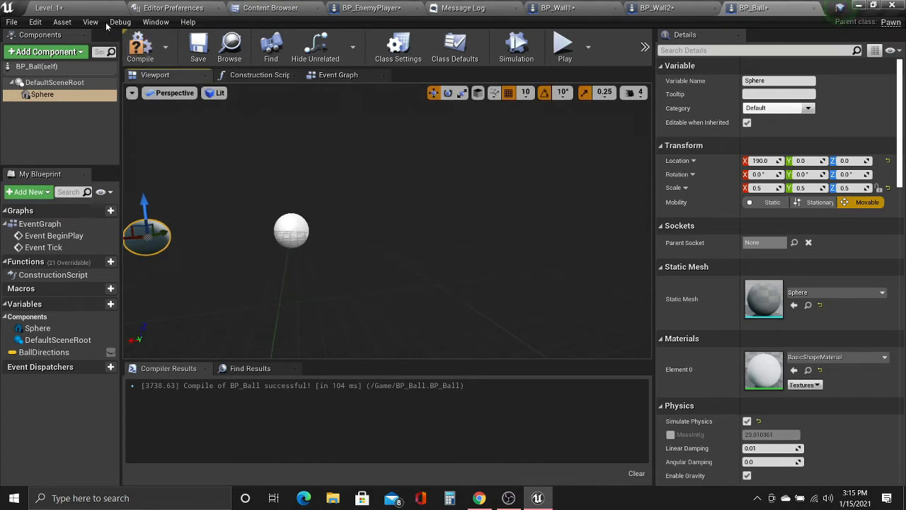
Return to Level_1, select BP_Ball, and compare its root position with the offset sphere.
left_click(88, 10)
right_click_drag(437, 204, 284, 209)
right_click_drag(503, 206, 476, 145)
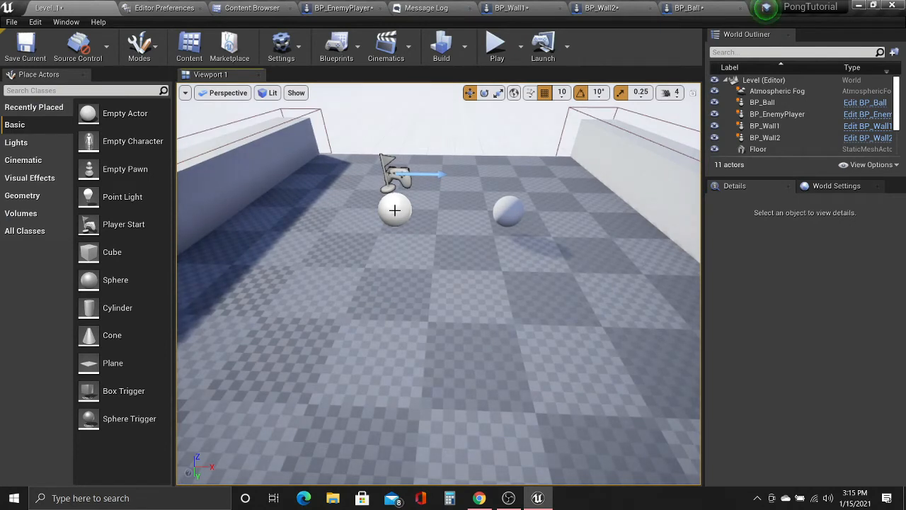
left_click(394, 210)
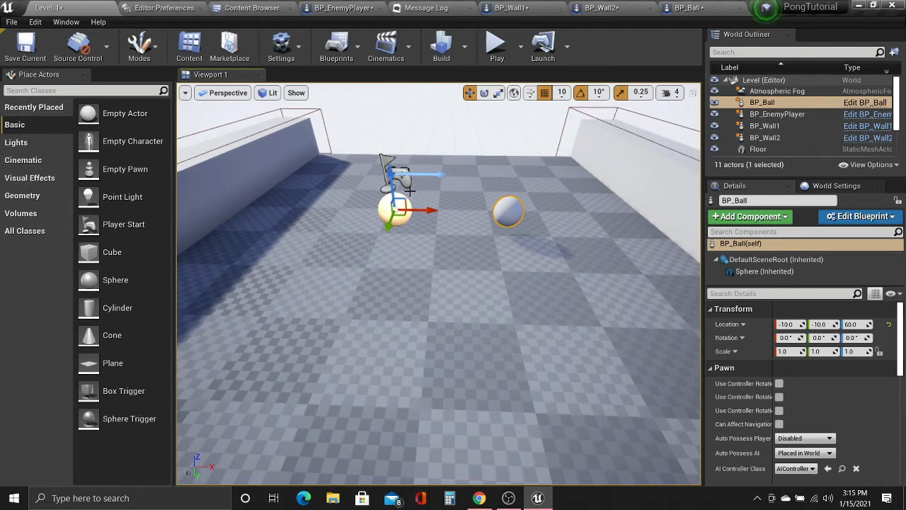
mouse_move(412, 203)
right_mouse_down()
mouse_move(368, 201)
mouse_move(340, 173)
mouse_move(412, 177)
mouse_move(407, 187)
right_mouse_up()
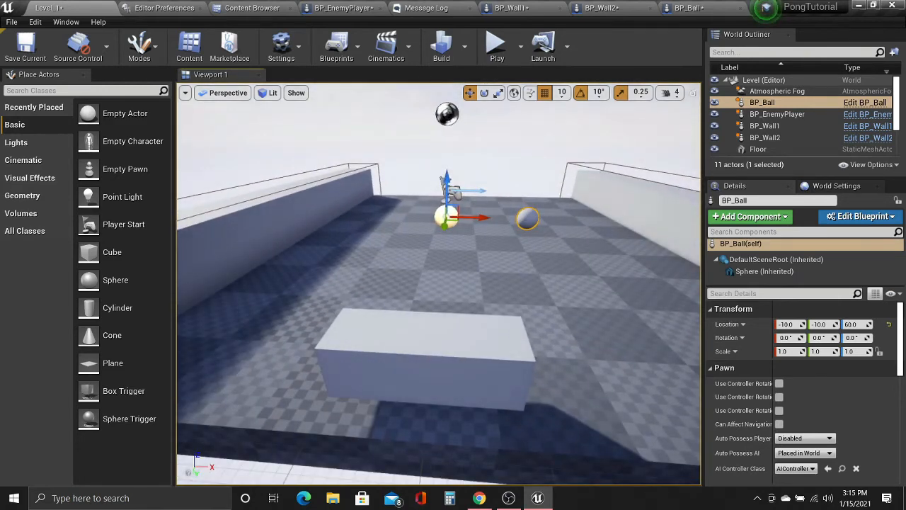
Select the ball's Sphere component in Level_1, shift it slightly along X, and select the ball's DefaultSceneRoot.
left_click(529, 215)
right_click_drag(529, 216, 548, 216)
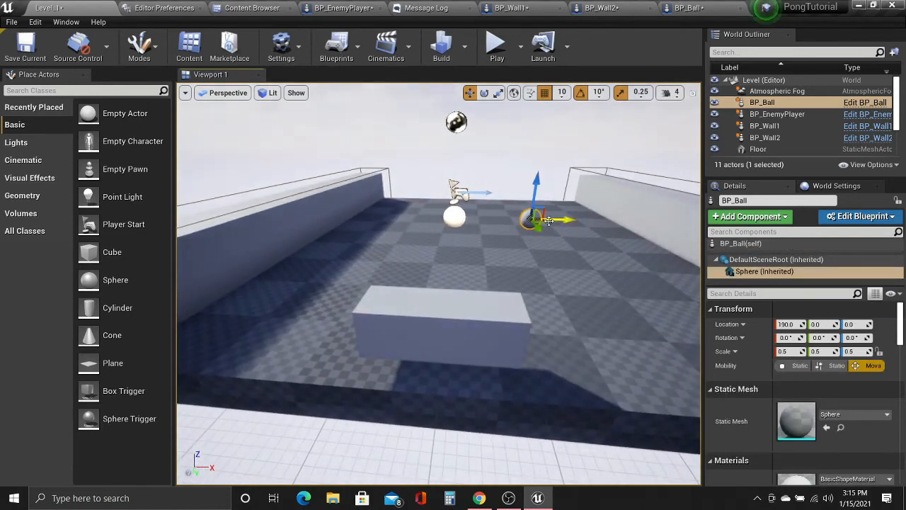
mouse_move(559, 219)
left_mouse_down()
mouse_move(454, 220)
mouse_move(603, 225)
mouse_move(462, 225)
mouse_move(566, 227)
left_mouse_up()
left_click(459, 219)
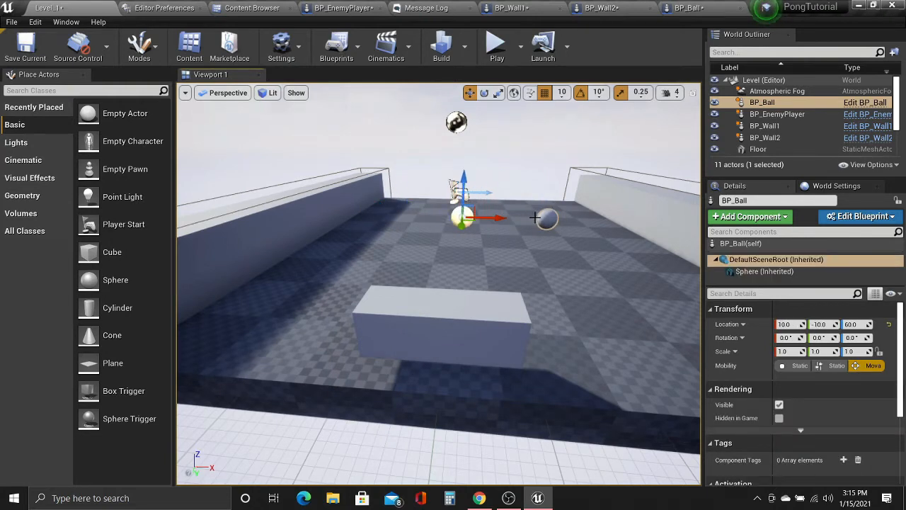
Try to move the BP_Ball actor's Sphere component closer to its root in the level, to X 50.
left_click(559, 222)
left_click(549, 221)
left_click_drag(556, 224, 516, 236)
left_click(538, 222)
left_click(540, 221)
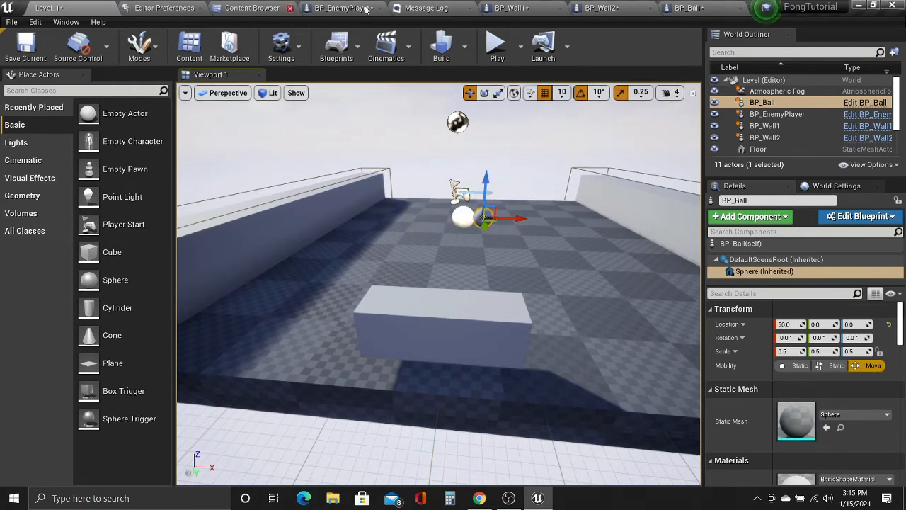
Open the BP_Ball blueprint and undo the recent component moves and selections.
left_click(609, 7)
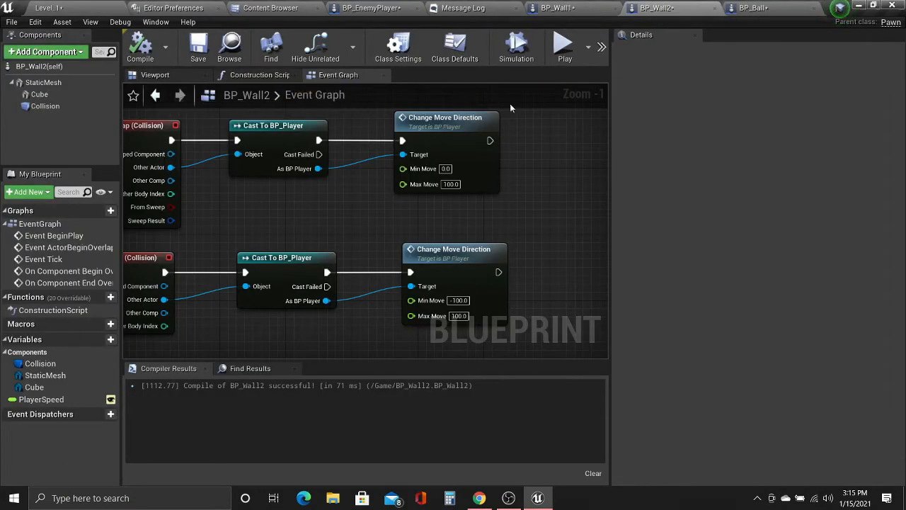
left_click(753, 9)
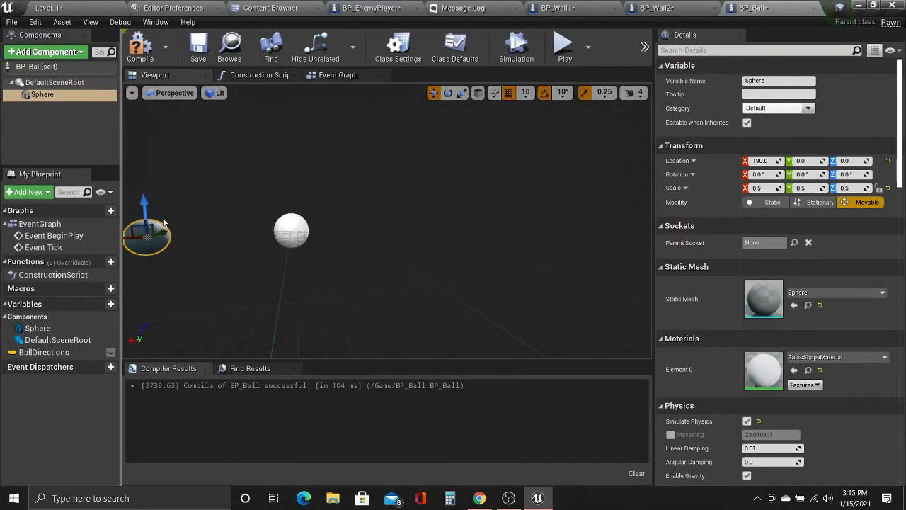
key("ctrl+z")
key("ctrl+z")
key("ctrl+z")
key("ctrl+z")
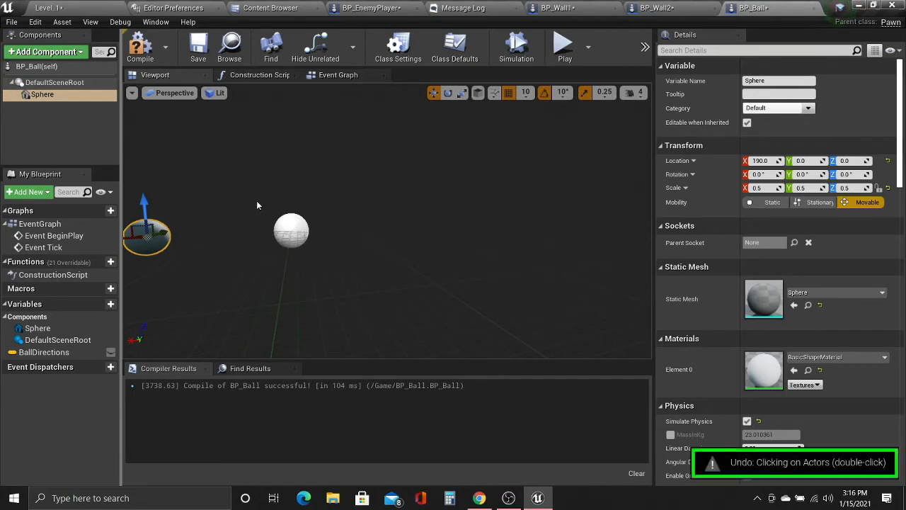
key("ctrl+z")
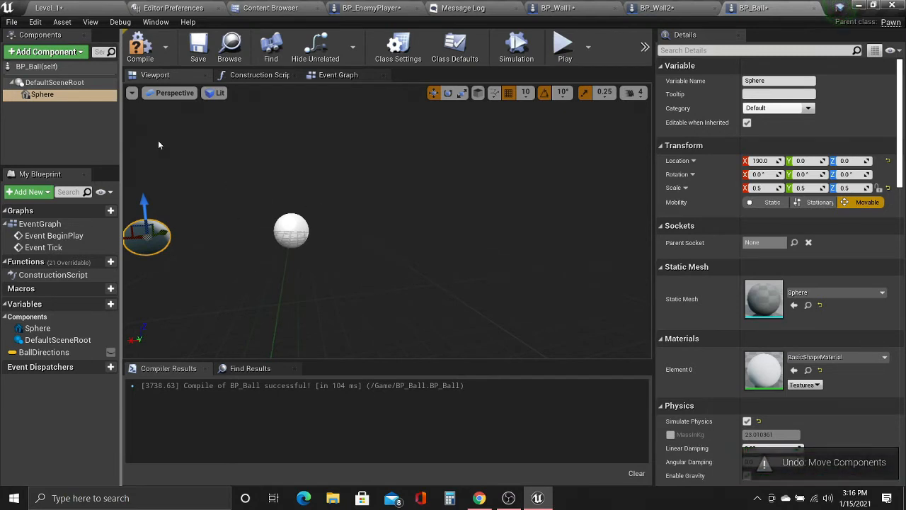
key("ctrl+z")
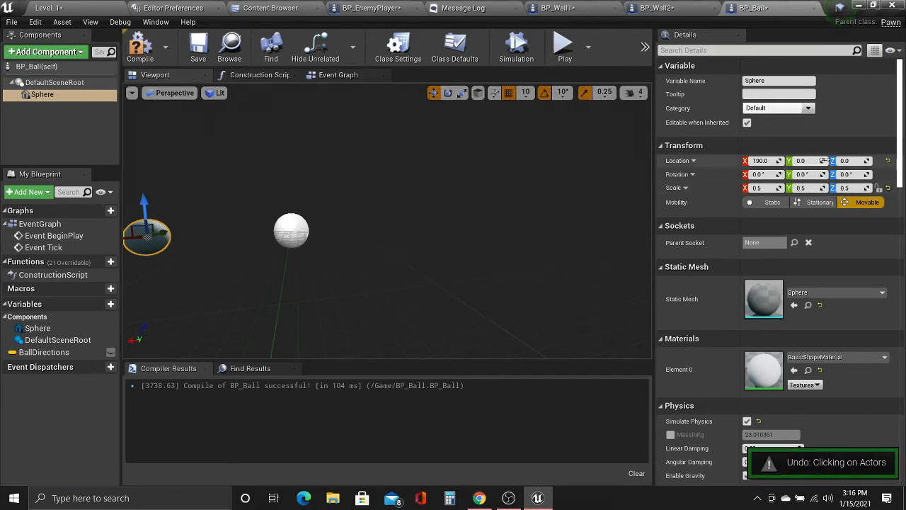
Reset the Sphere component's location to its default, compile BP_Ball, and select the ball in the level.
left_click(887, 162)
left_click(140, 50)
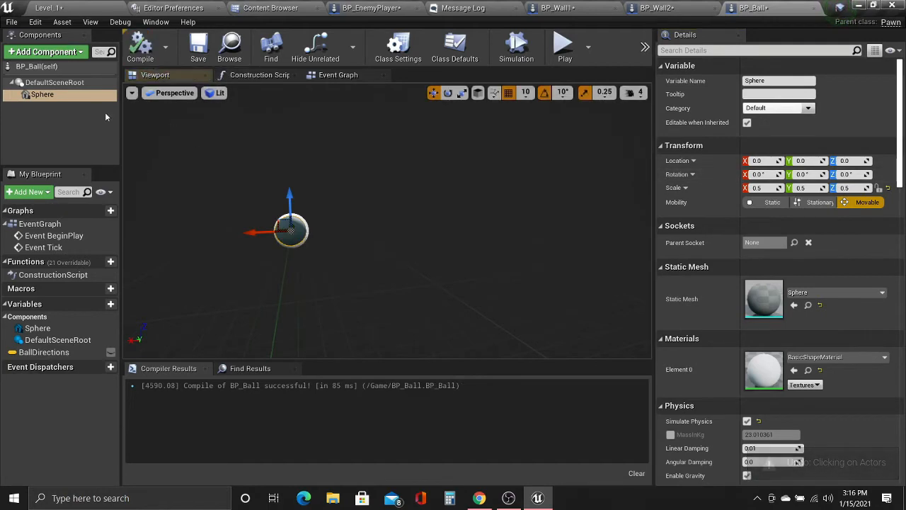
left_click(93, 7)
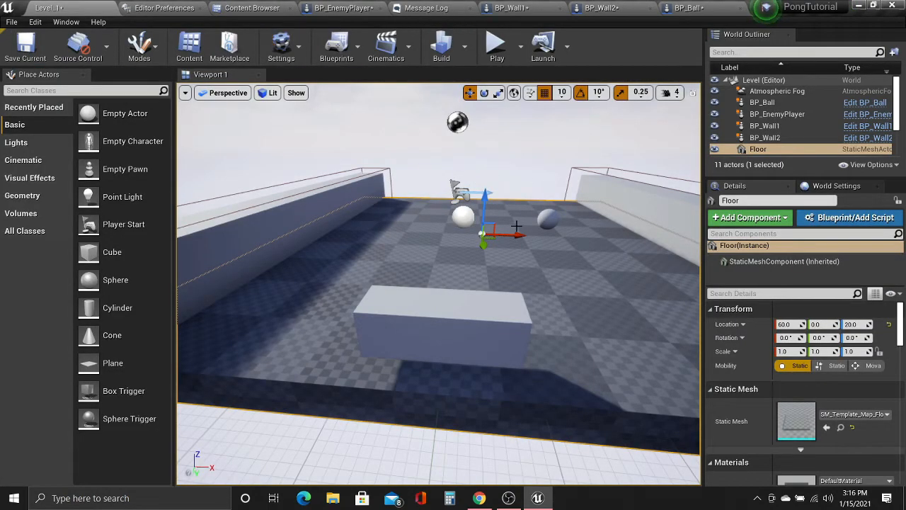
left_click(462, 217)
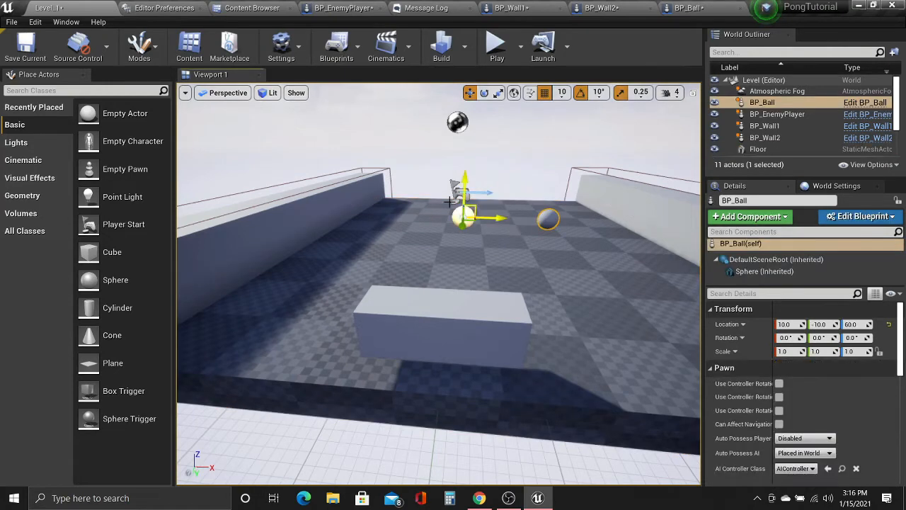
Open the Event Graph of the BP_EnemyPlayer blueprint at the Event Tick chain.
left_click(322, 9)
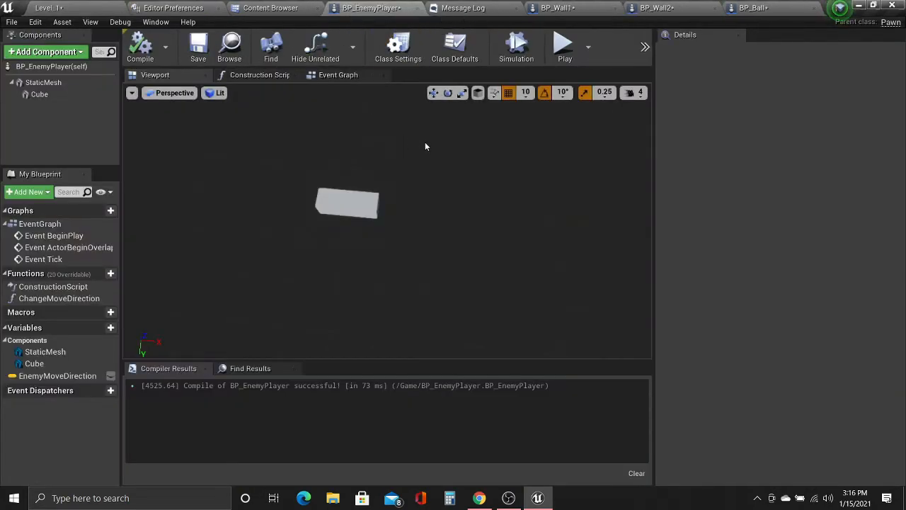
right_click_drag(426, 146, 396, 134)
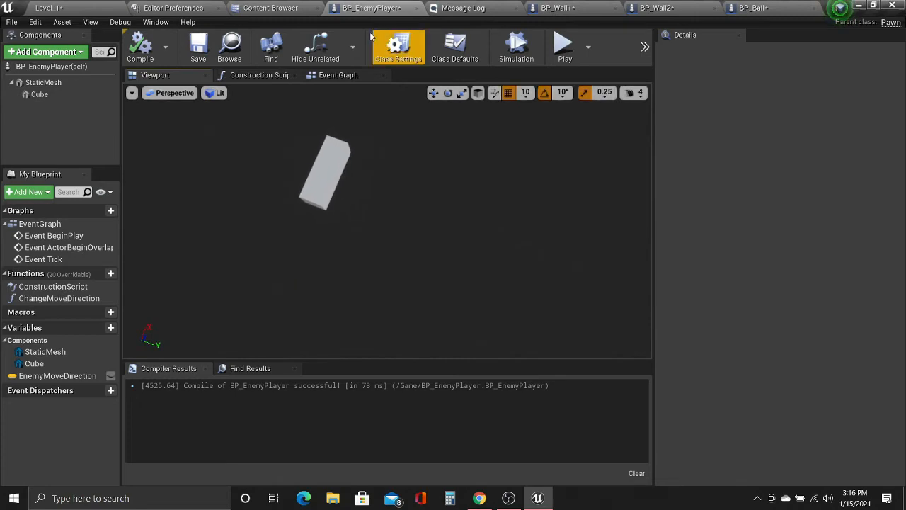
left_click(342, 77)
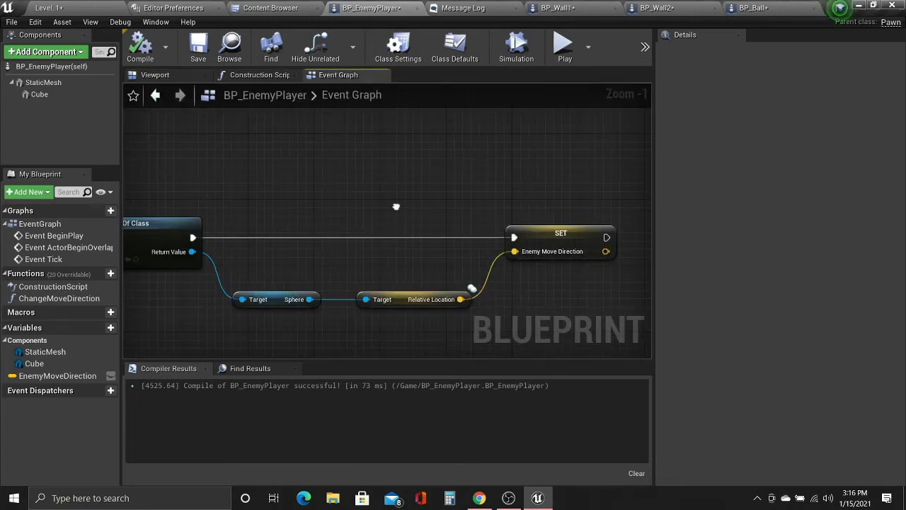
right_click_drag(396, 206, 530, 134)
scroll(266, 237, "down", 2)
right_click_drag(267, 236, 298, 222)
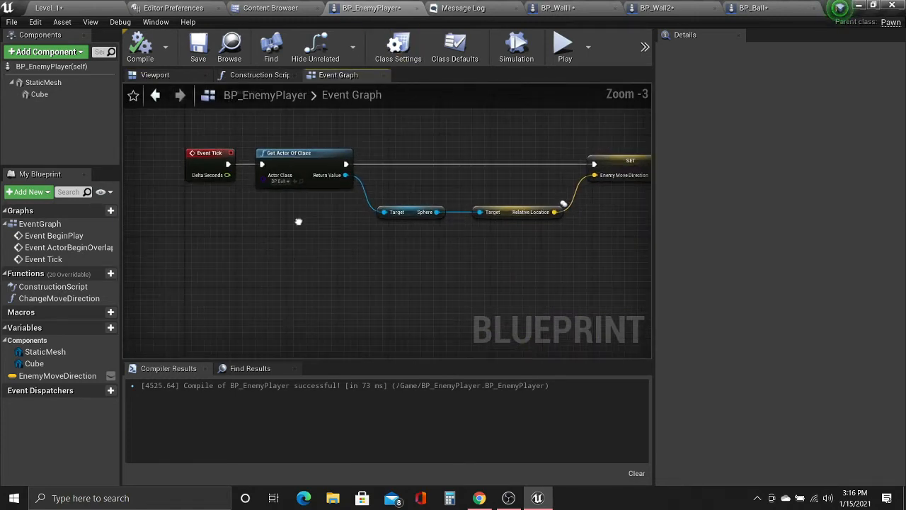
Add a custom event named ChangeDirection below the Event Tick chain.
right_click(269, 285)
type("cust")
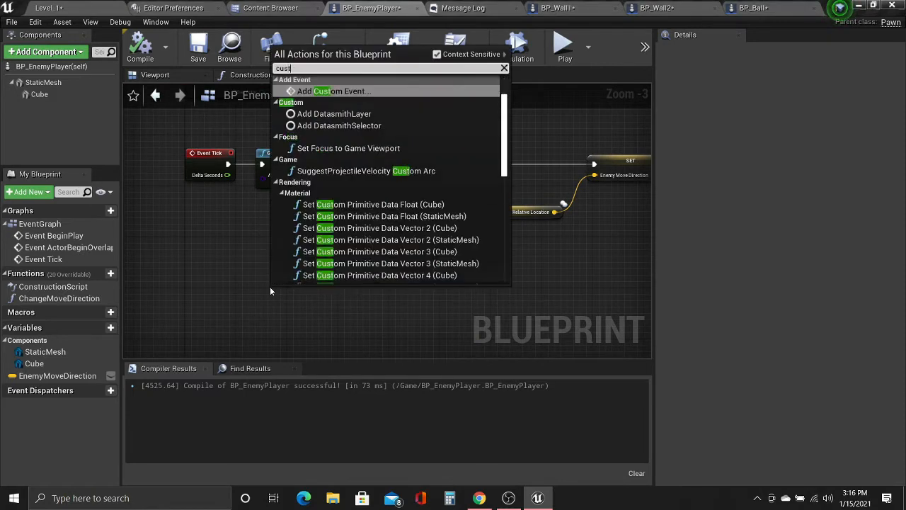
type("om")
key("Return")
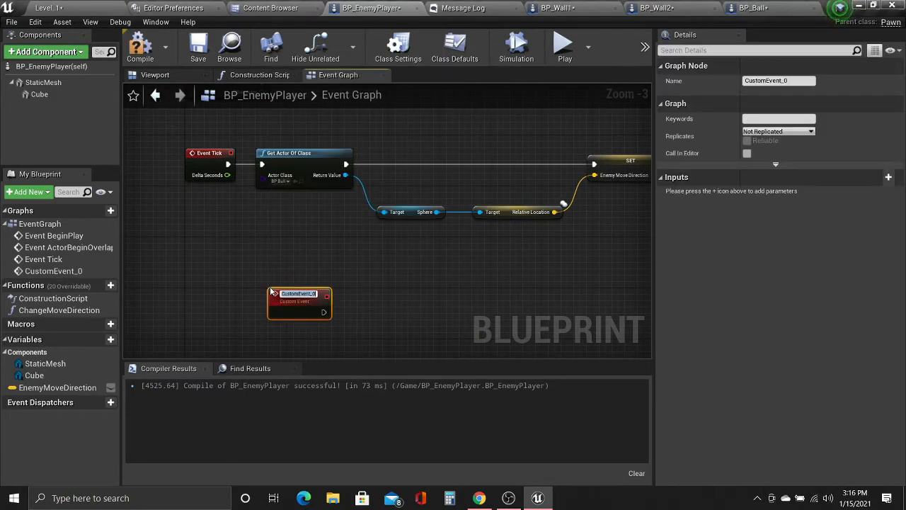
type("ChangeMoveDirection")
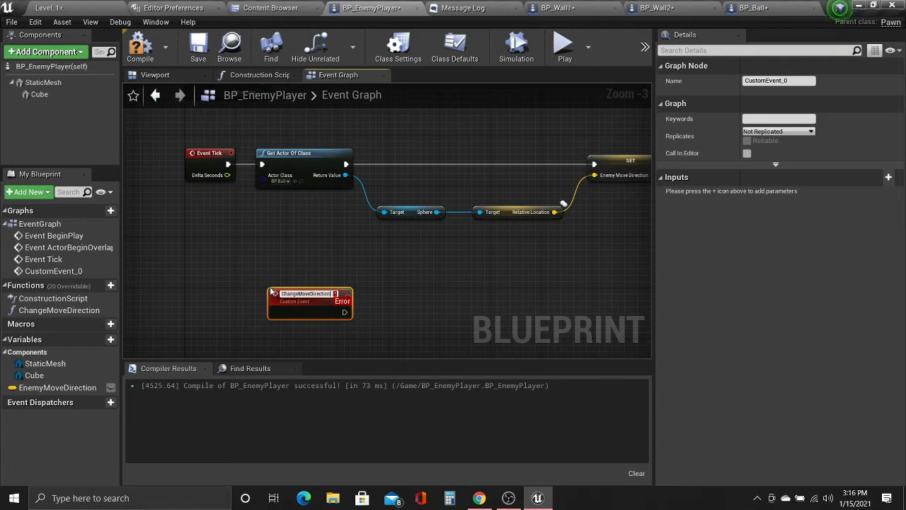
key("Escape")
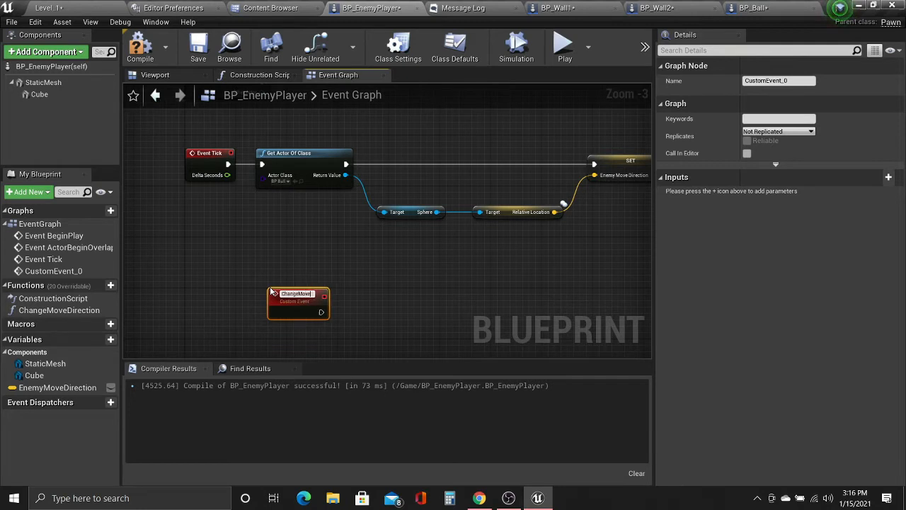
type("ction")
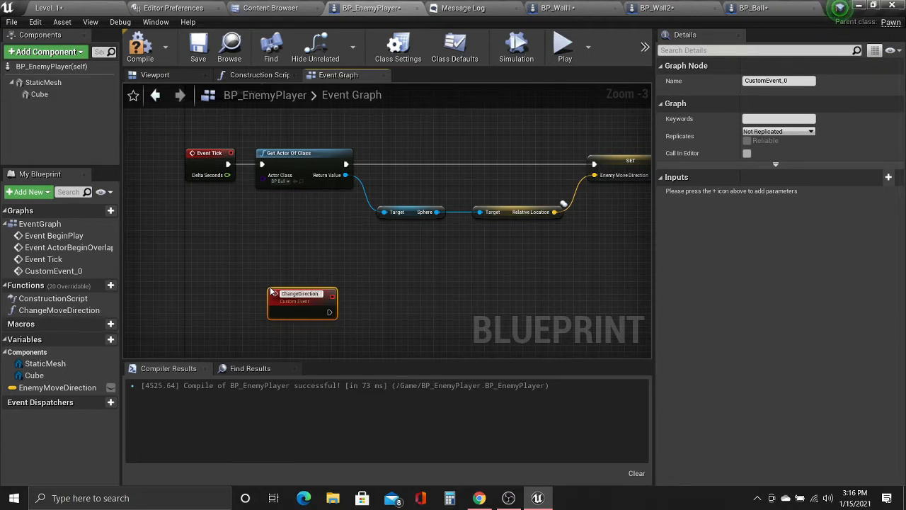
key("Return")
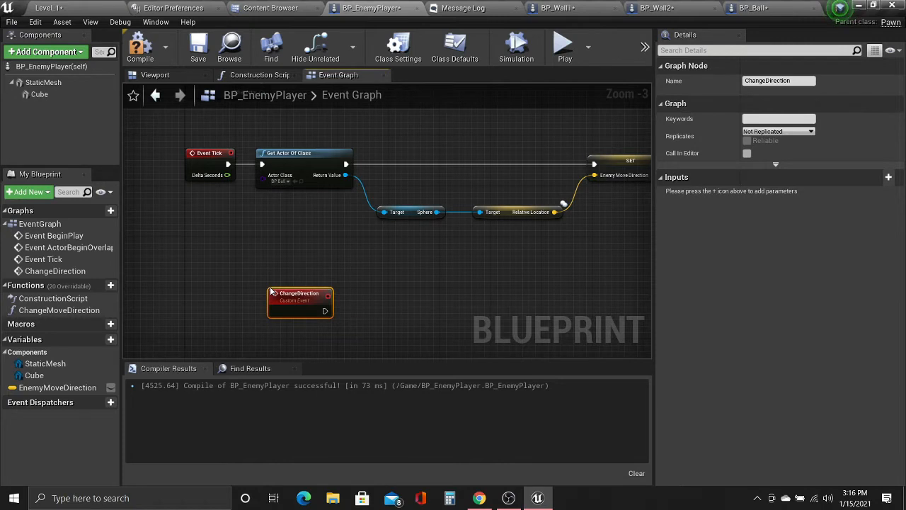
Review the ChangeMoveDirection function graph and the EnemyMoveDirection variable, and close the function graph.
right_click_drag(361, 294, 297, 283)
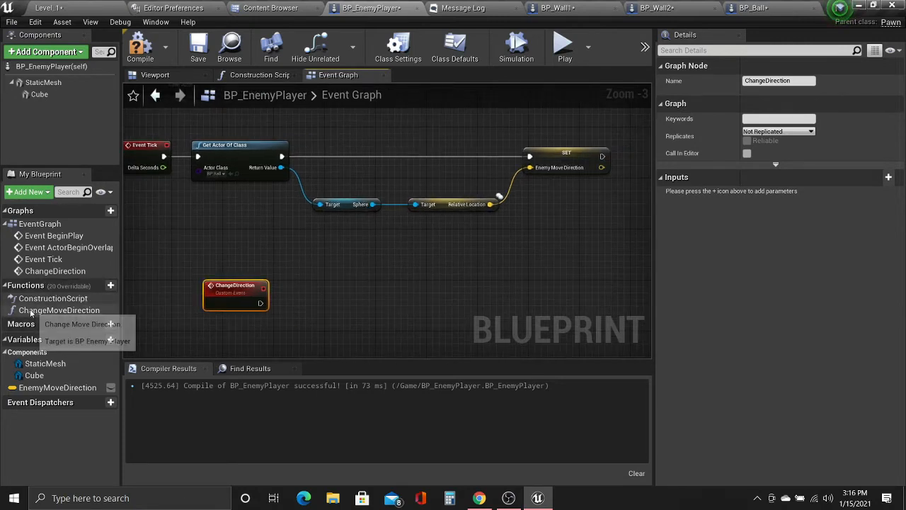
right_click(57, 311)
left_click(67, 315)
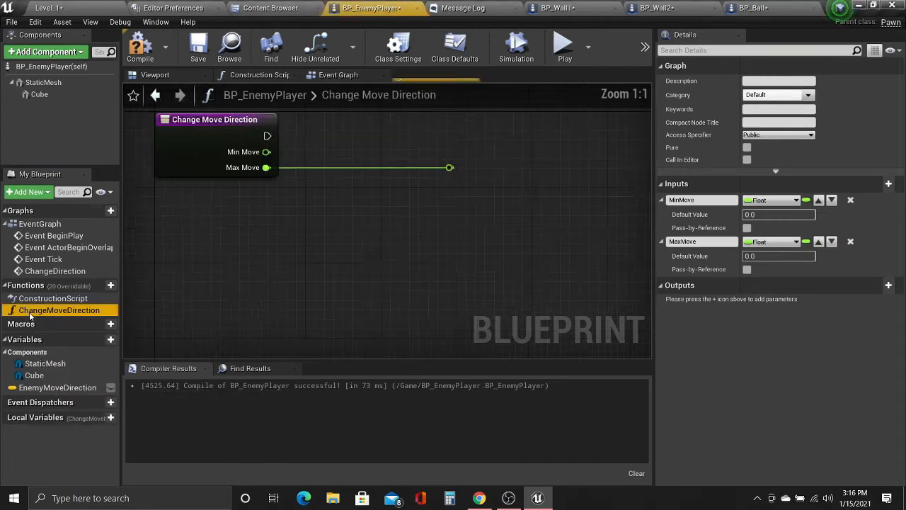
scroll(240, 234, "down", 3)
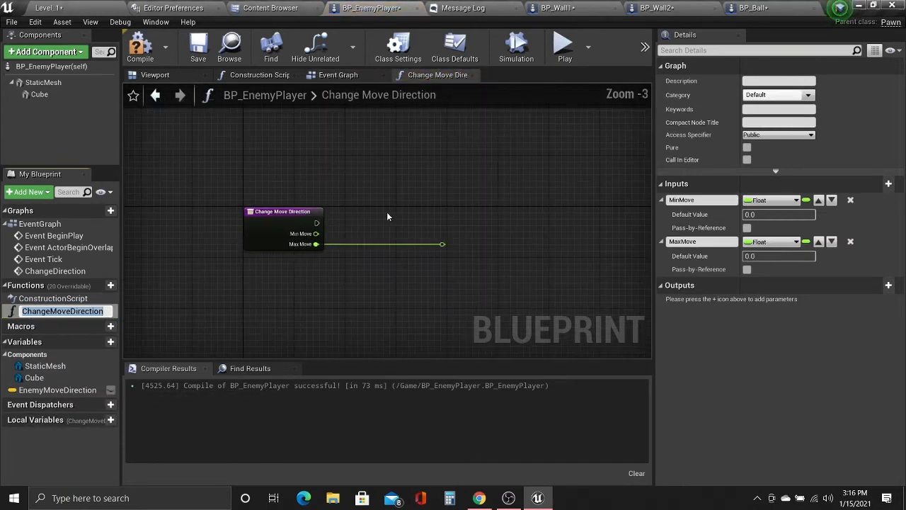
key("Return")
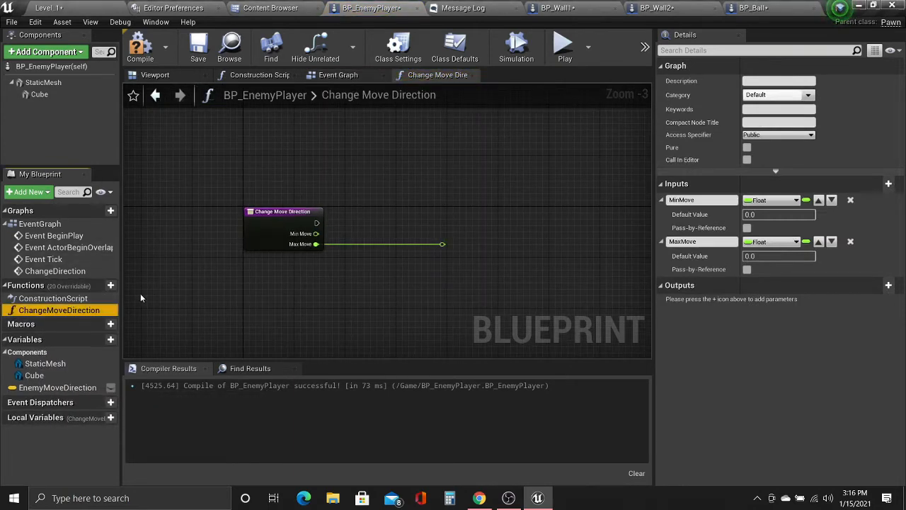
left_click(53, 387)
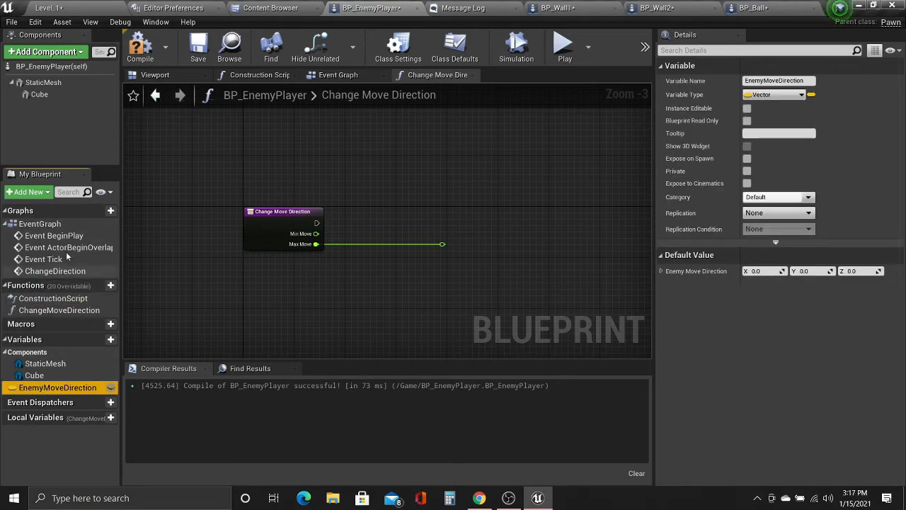
left_click(336, 75)
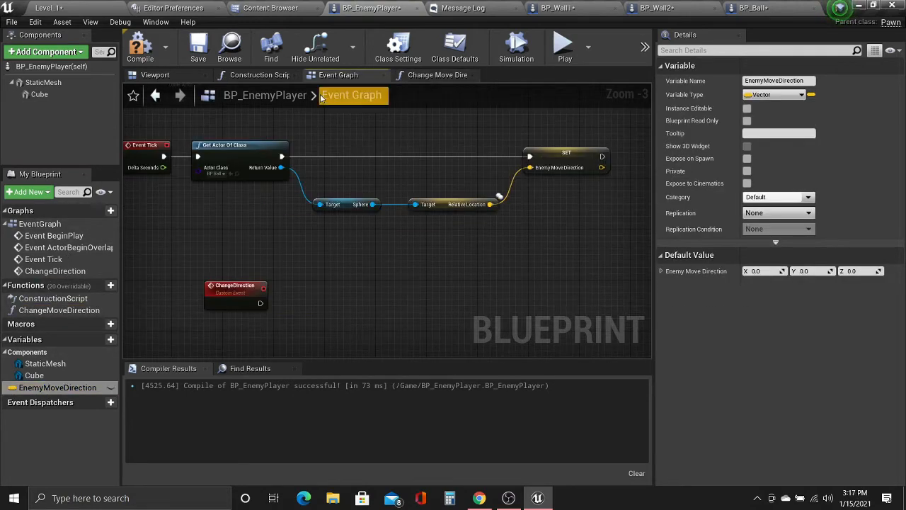
left_click(473, 75)
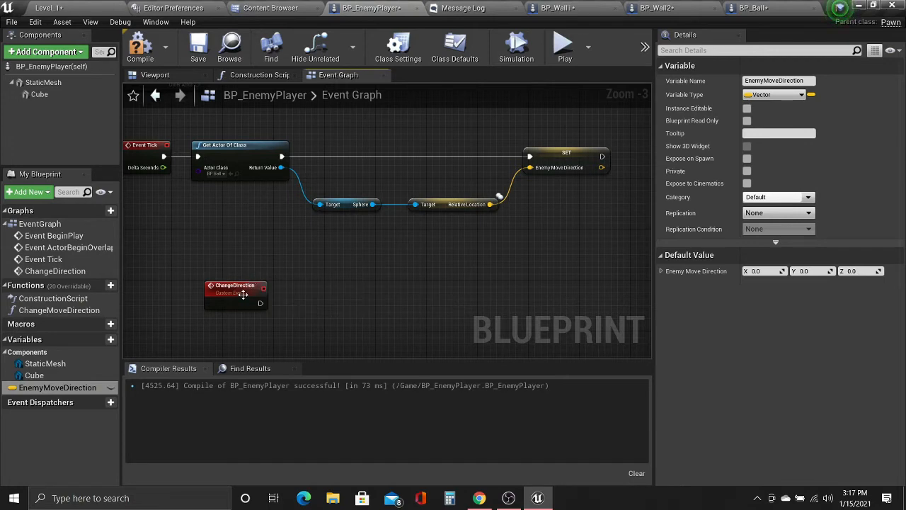
Connect a Move Component To node to the ChangeDirection event's output and straighten the connection.
left_click_drag(261, 303, 378, 302)
type("move")
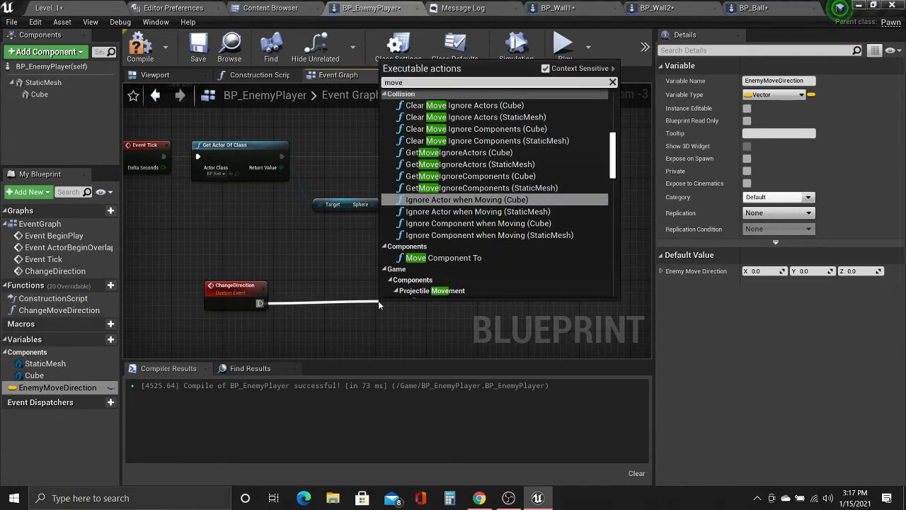
left_click(427, 259)
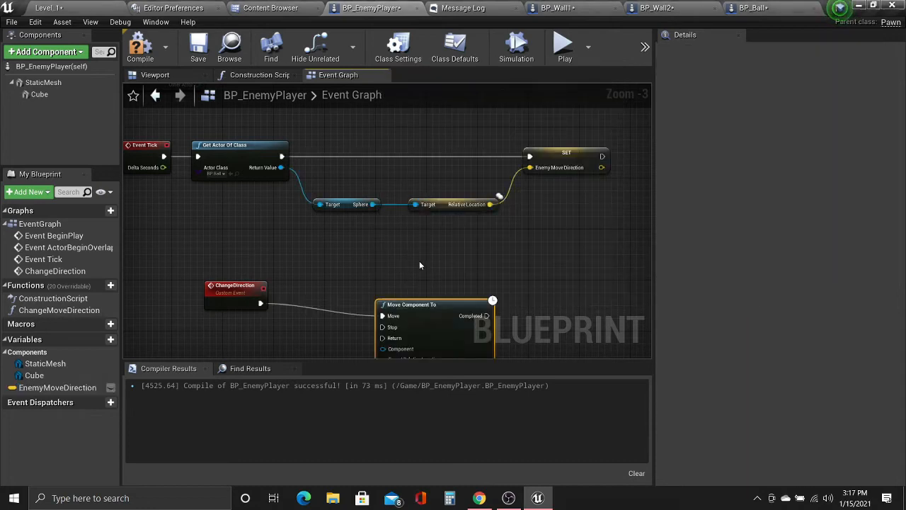
right_click_drag(431, 297, 422, 236)
right_click(252, 242)
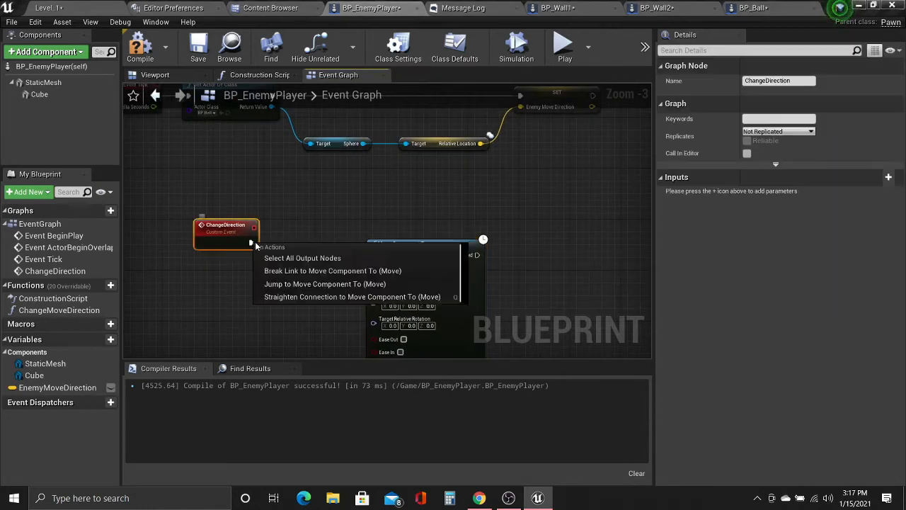
left_click(282, 298)
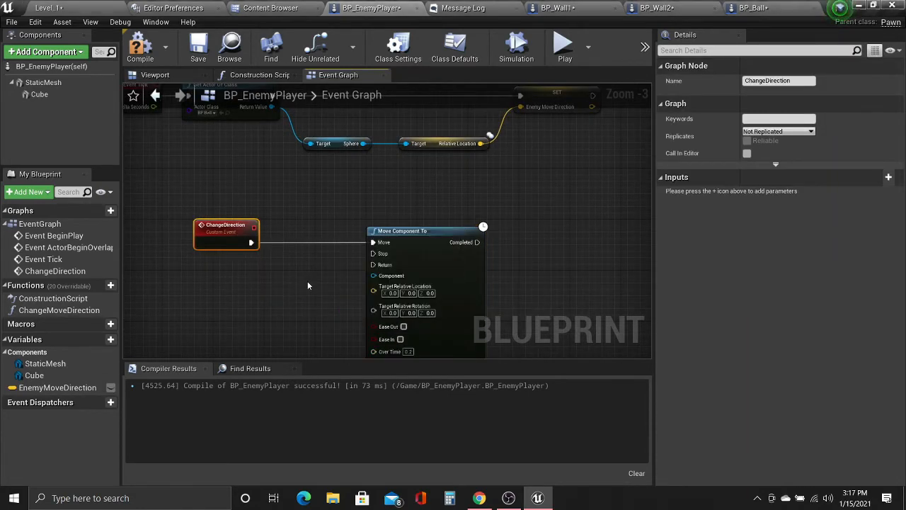
Add an EnemyMoveDirection getter and split its pin and Move Component To's Target Relative Location pin into X, Y and Z.
right_click_drag(308, 285, 314, 264)
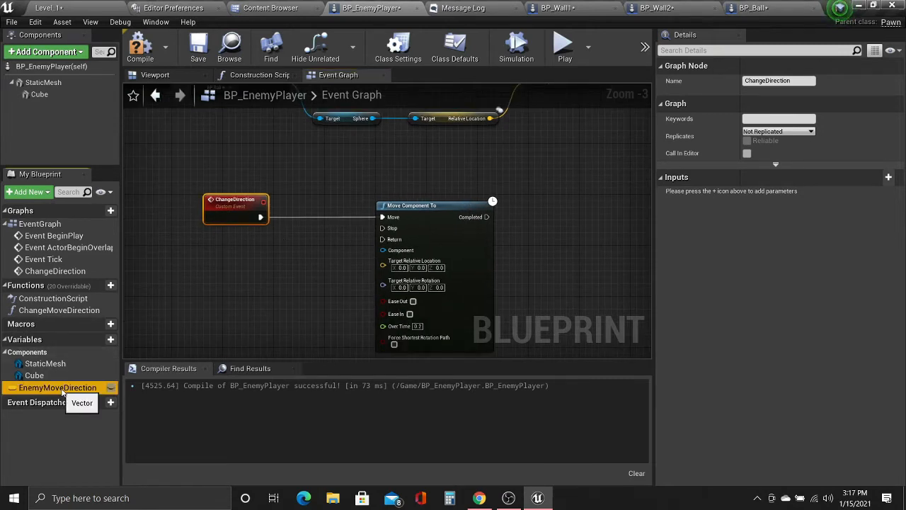
left_click_drag(56, 387, 234, 255)
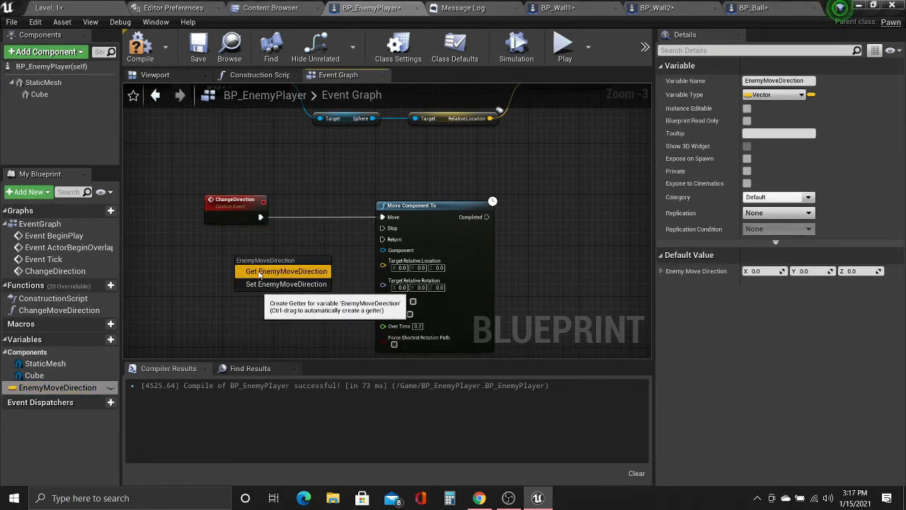
left_click(261, 272)
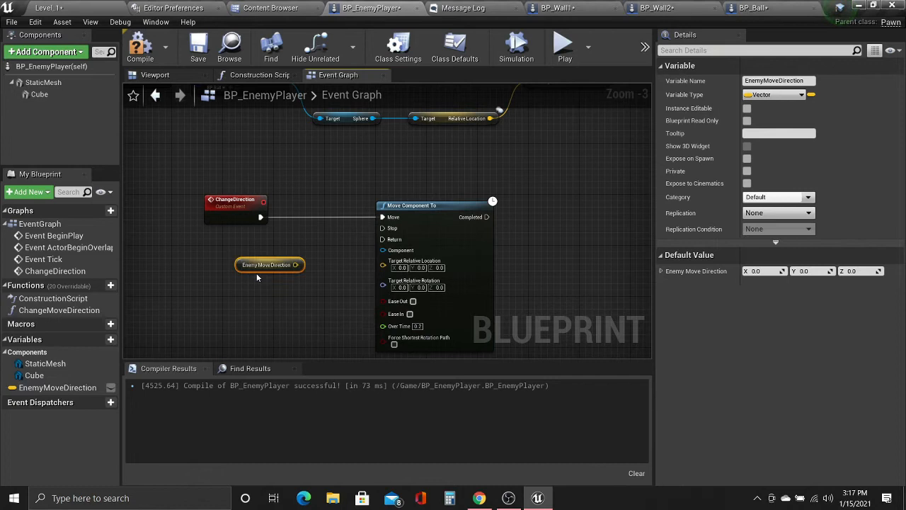
right_click(296, 269)
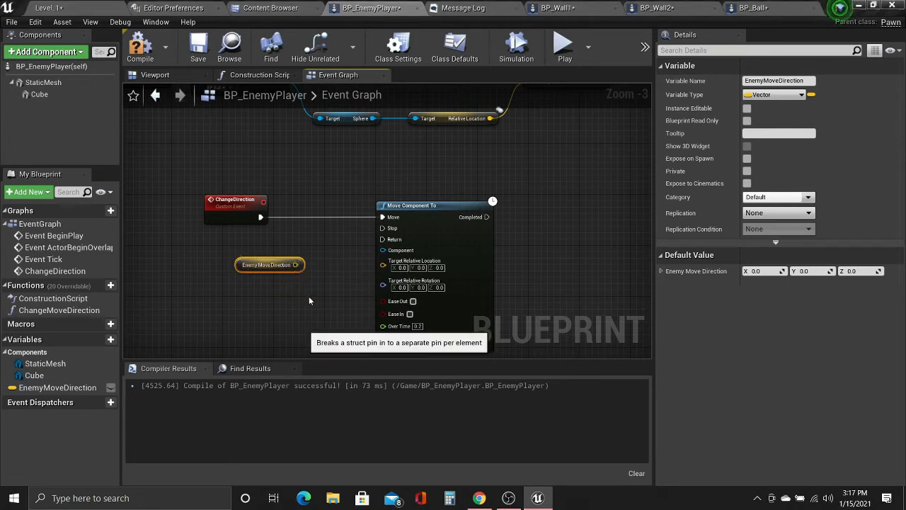
right_click(382, 265)
left_click(421, 297)
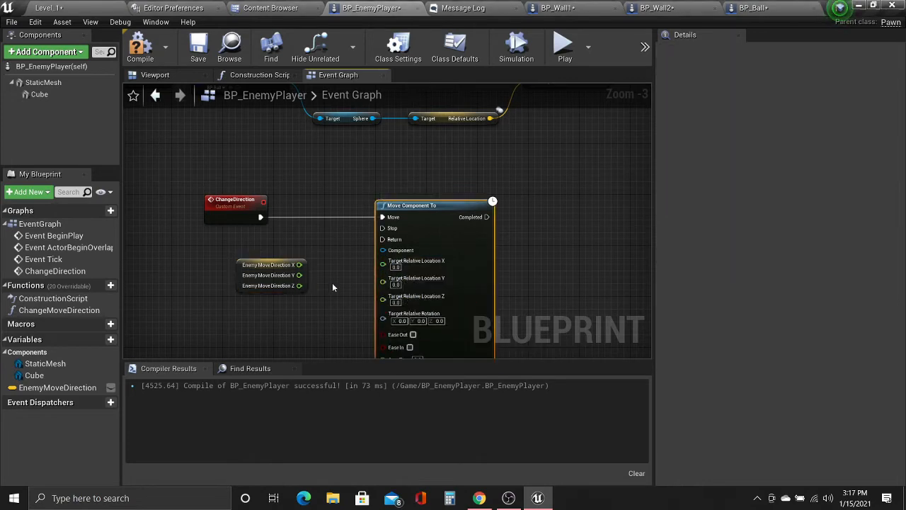
Wire a Cube reference into Move Component To's Component pin and Enemy Move Direction X into Target Relative Location X, and compile.
left_click_drag(257, 269, 211, 269)
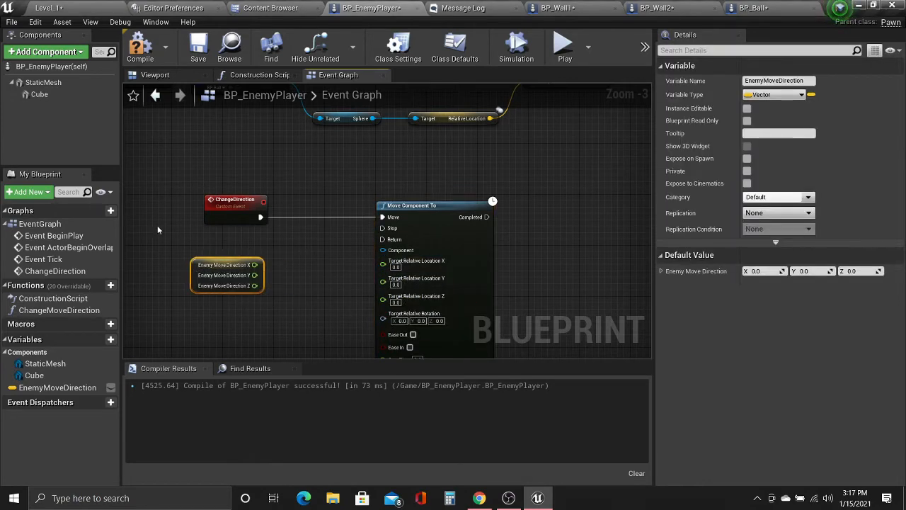
left_click_drag(39, 94, 383, 249)
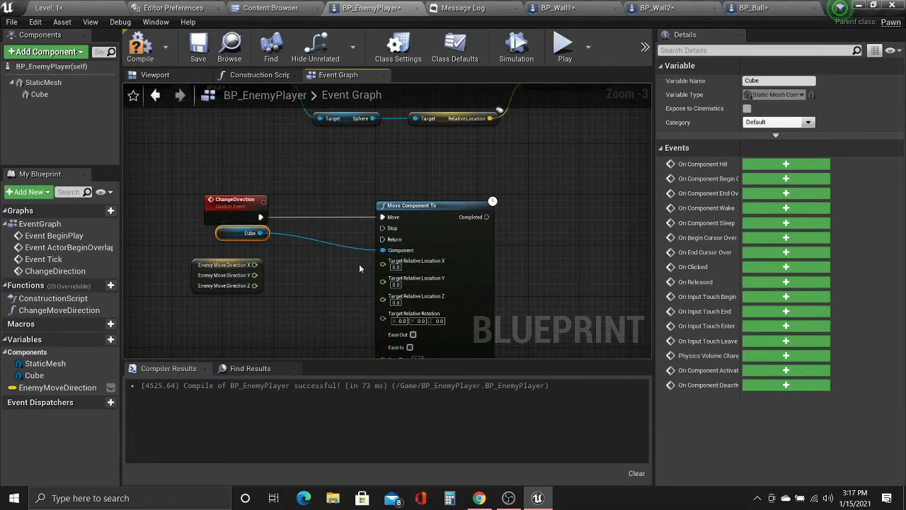
right_click_drag(359, 263, 346, 244)
left_click_drag(259, 239, 381, 234)
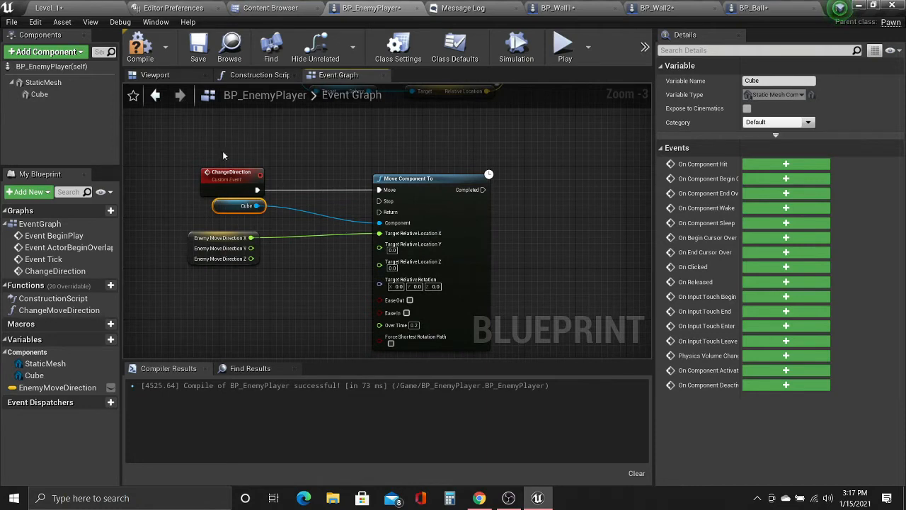
left_click(140, 48)
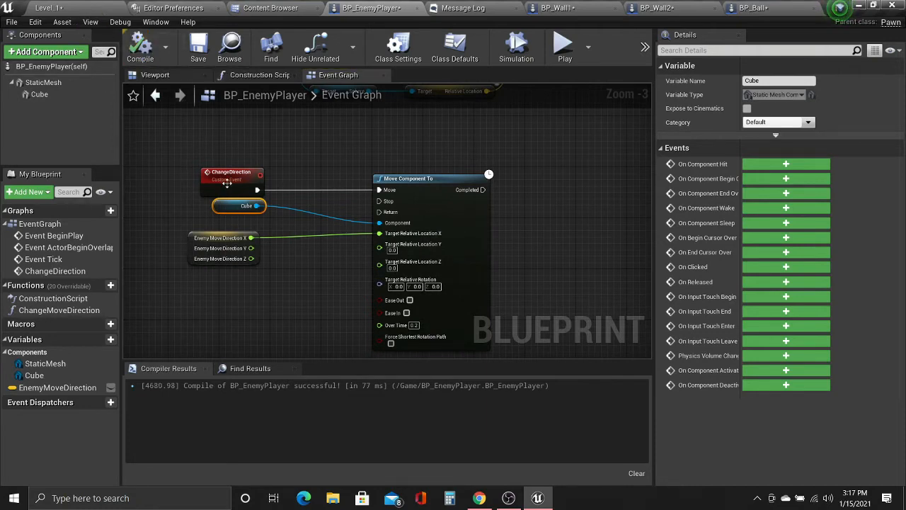
right_click_drag(245, 177, 243, 203)
Play-test the level briefly to check the enemy paddle's movement.
left_click(84, 5)
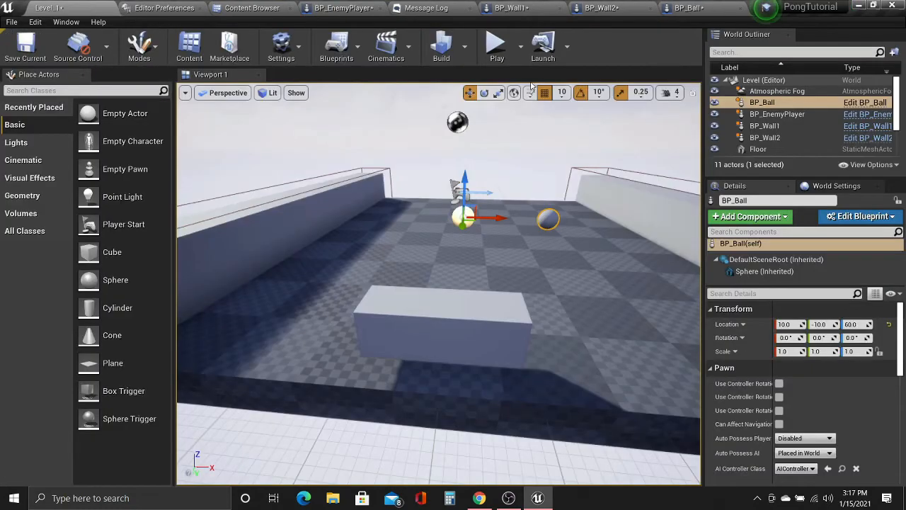
left_click(499, 49)
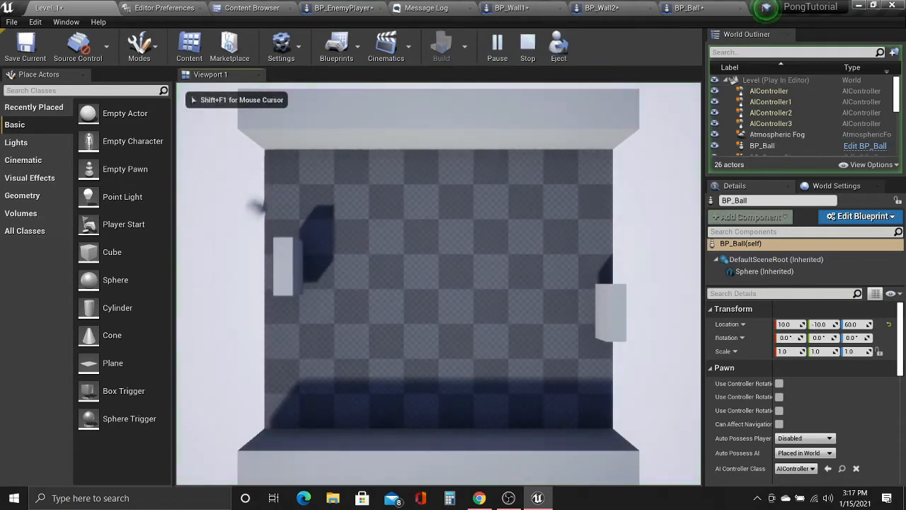
key("Escape")
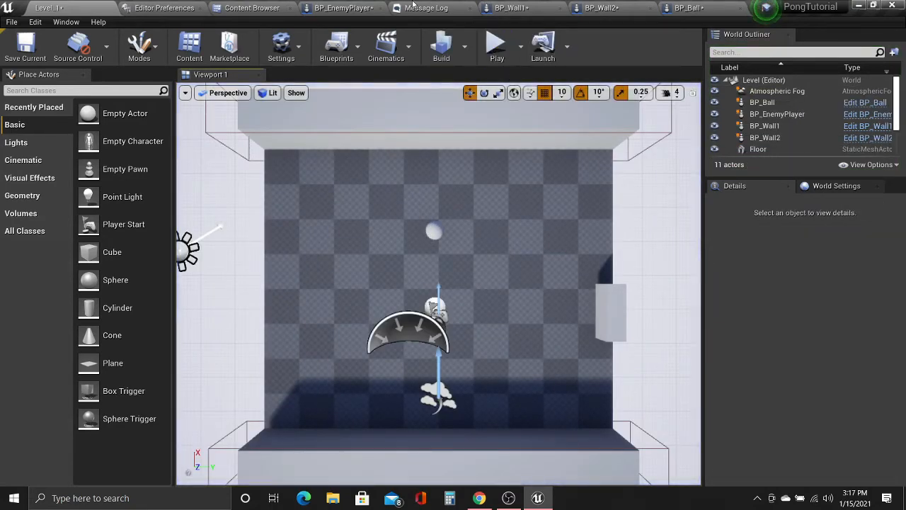
Call Change Direction after the SET Enemy Move Direction node in the Event Tick chain and compile the blueprint.
left_click(348, 7)
right_click_drag(566, 127, 389, 231)
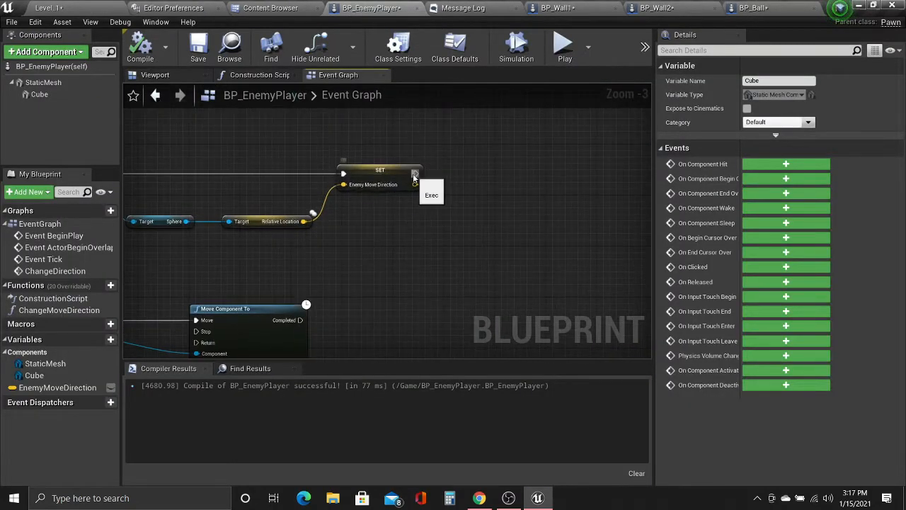
left_click_drag(416, 174, 489, 175)
type("change")
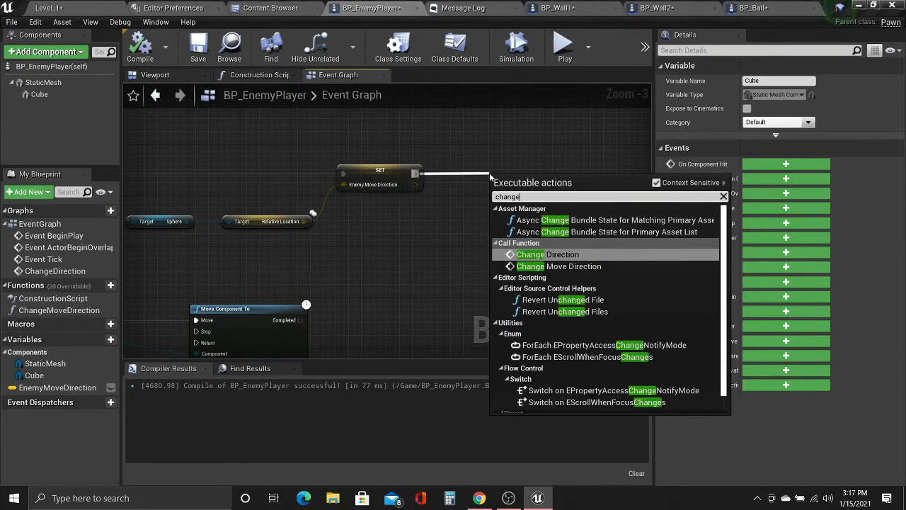
key("Return")
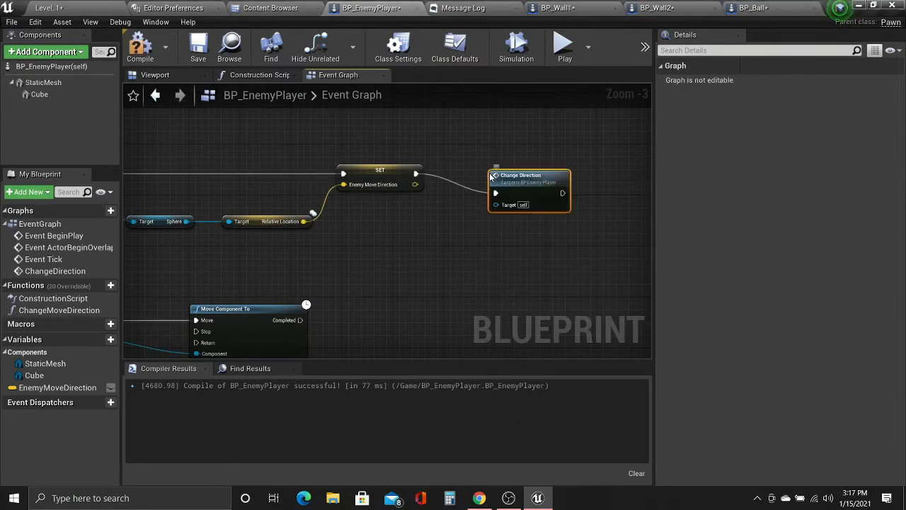
left_click(140, 48)
Play-test the level, moving the player paddle up and down while watching how the enemy paddle follows the ball.
left_click(50, 6)
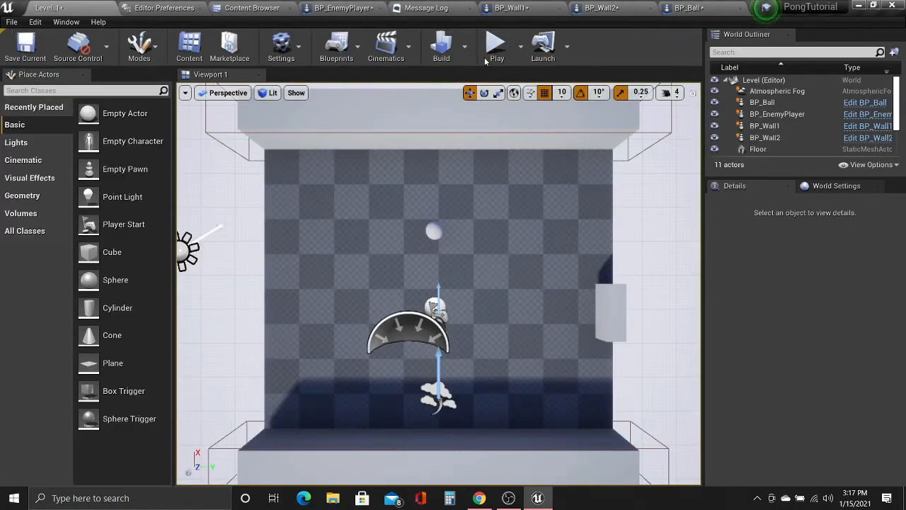
left_click(495, 44)
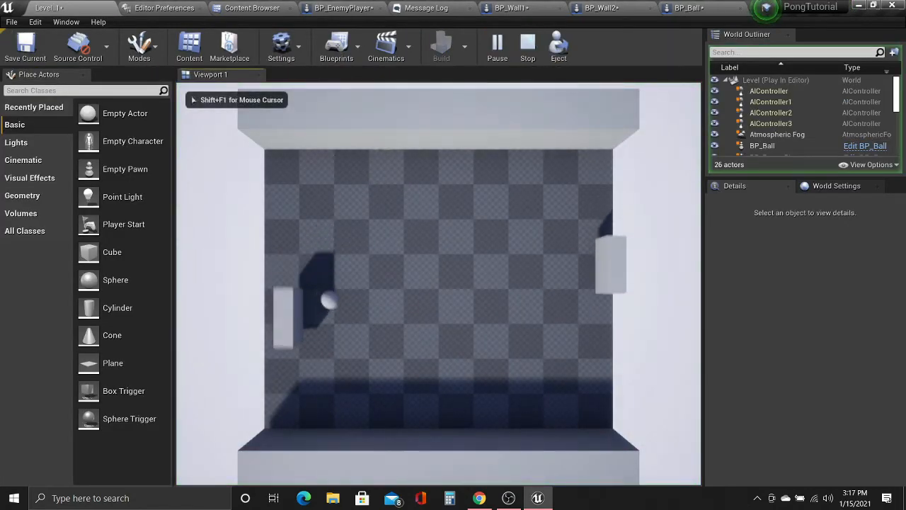
key("s")
key("w")
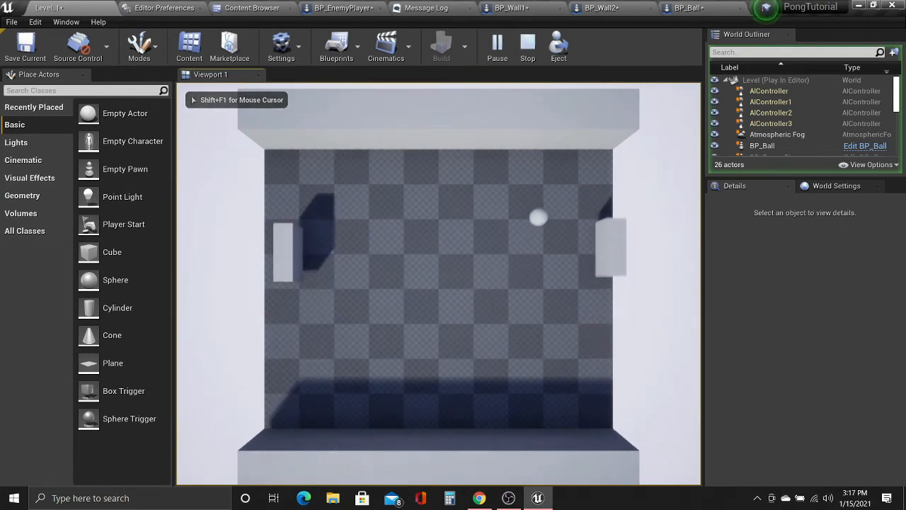
key("s")
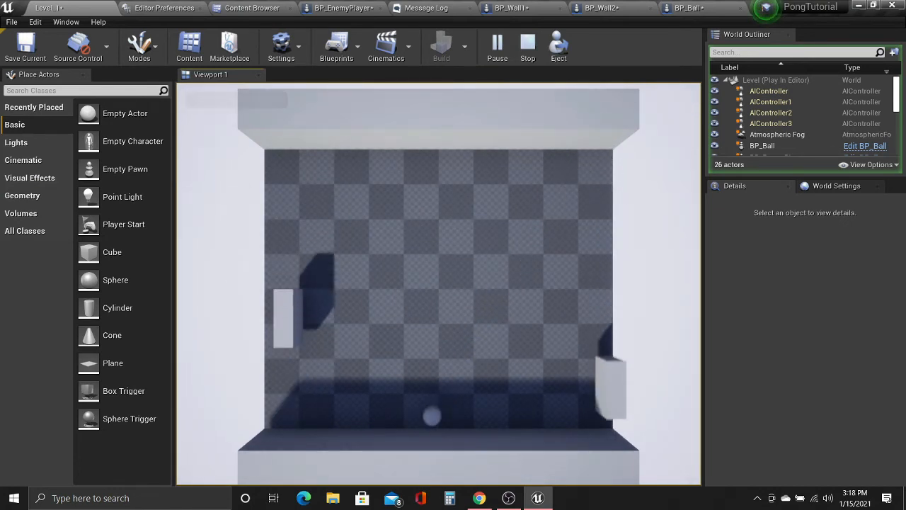
key("w")
key("s")
key("w")
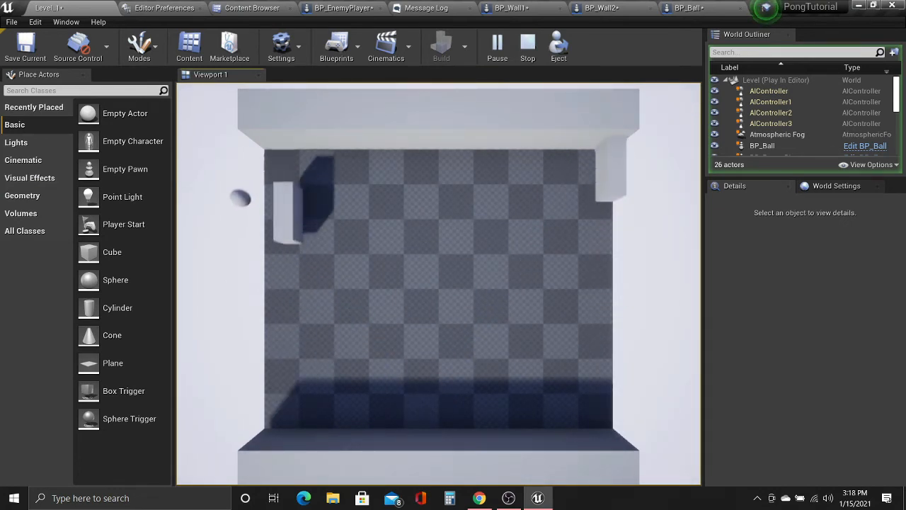
key("s")
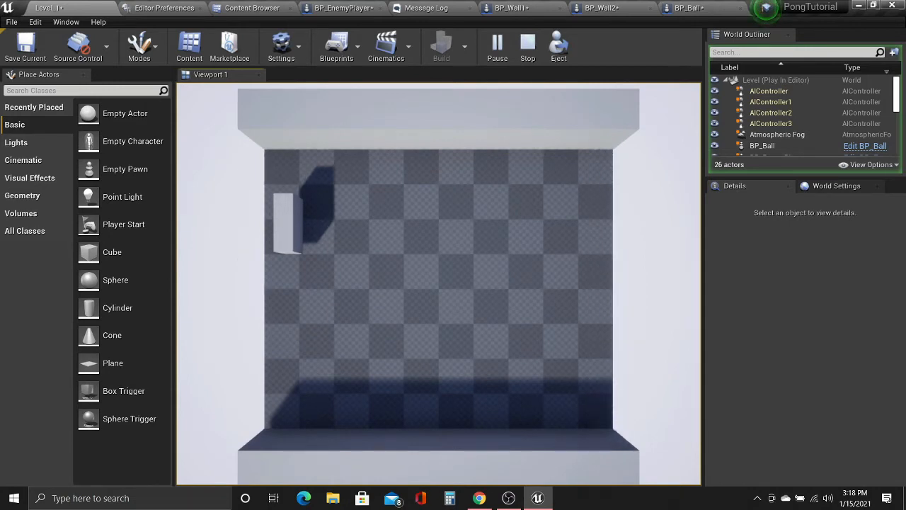
key("s")
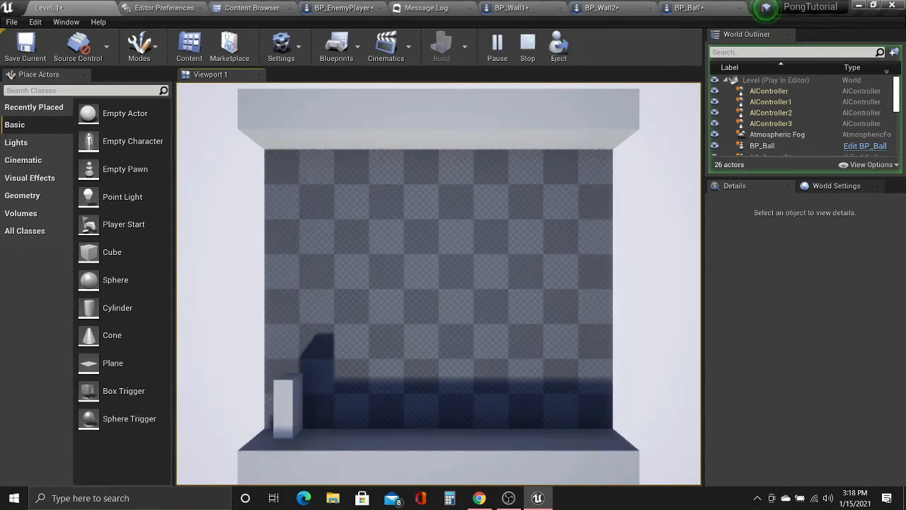
key("w")
key("Escape")
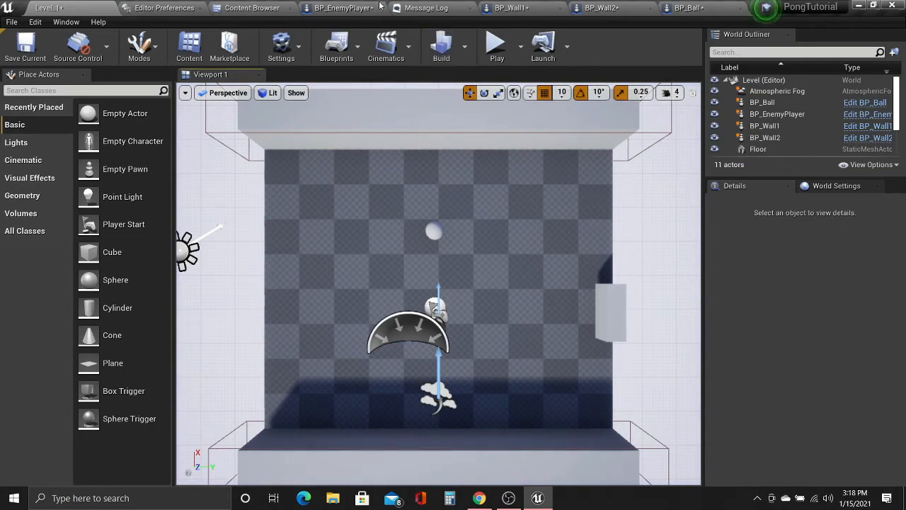
Move the BP_EnemyPlayer paddle in the level along the X axis to -260, right beside the side wall.
left_click(343, 8)
right_click_drag(384, 289, 357, 267)
left_click(78, 8)
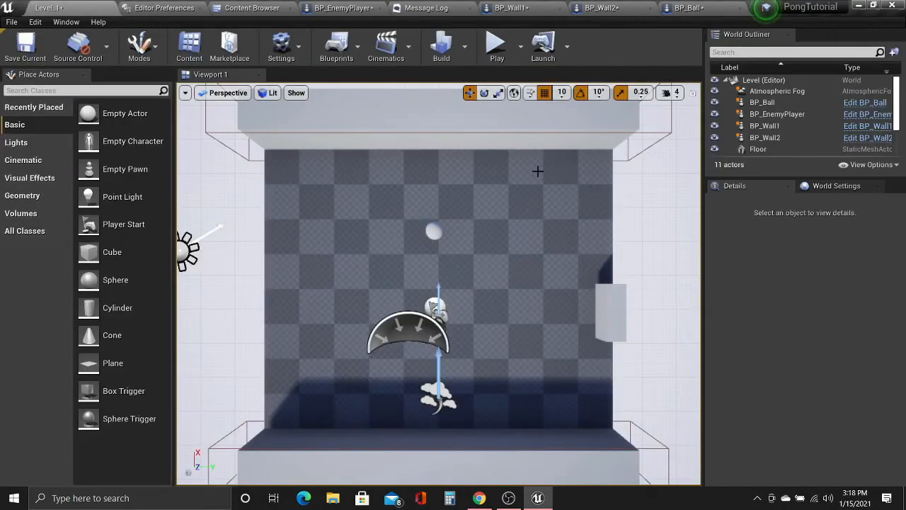
right_click_drag(538, 172, 513, 205)
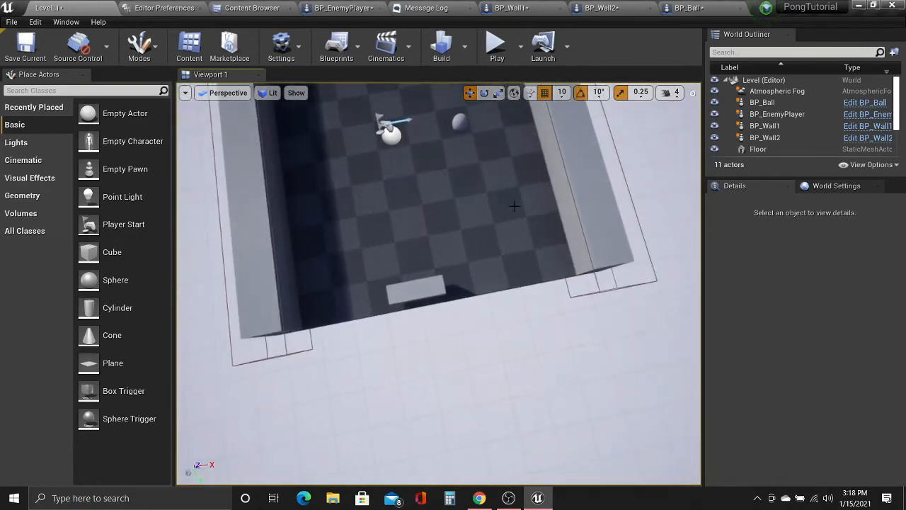
left_click(412, 297)
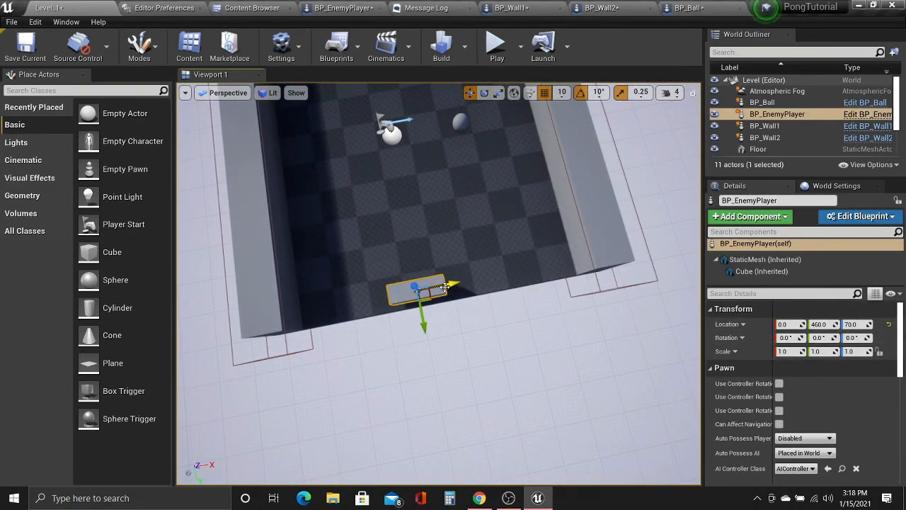
left_click_drag(443, 286, 346, 307)
mouse_move(399, 302)
right_mouse_down()
mouse_move(347, 311)
mouse_move(399, 302)
right_mouse_up()
key("w")
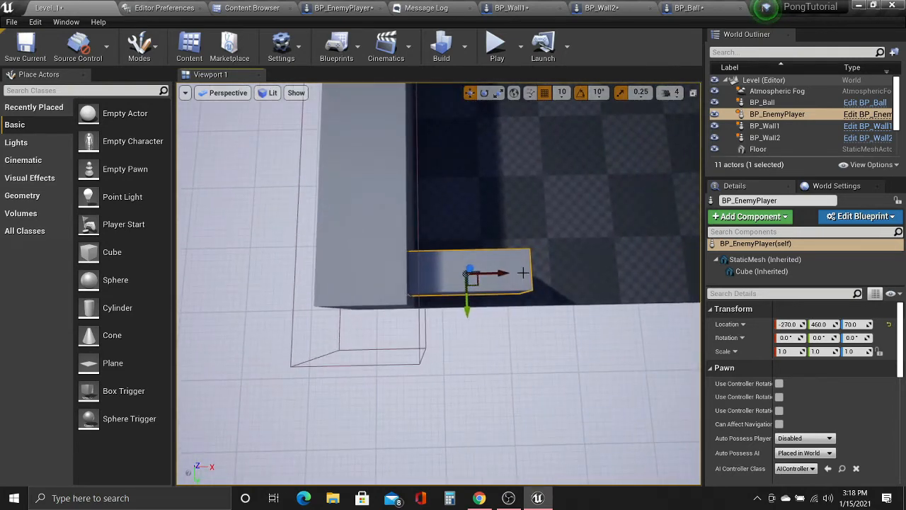
left_click_drag(509, 273, 511, 273)
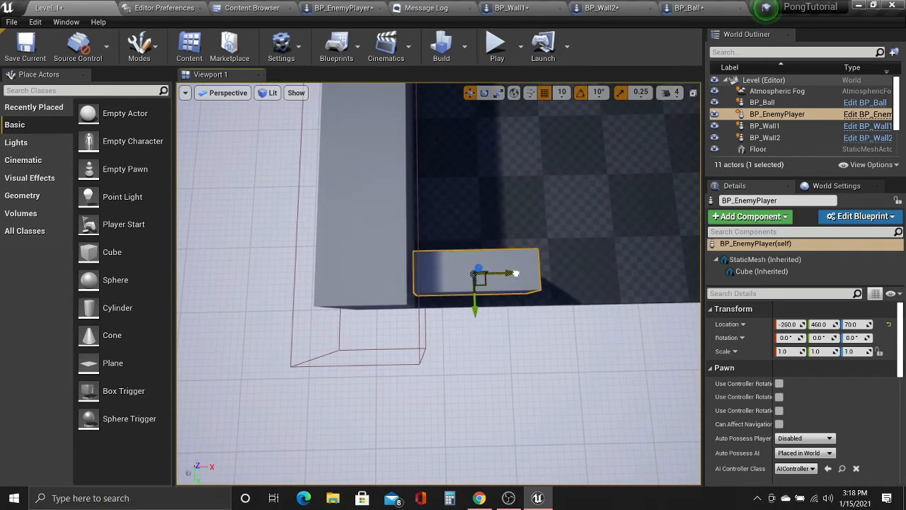
Insert a Clamp (float) node between Enemy Move Direction X and Move Component To's Target Relative Location X.
left_click(318, 7)
right_click_drag(329, 187, 359, 164)
left_click(244, 245)
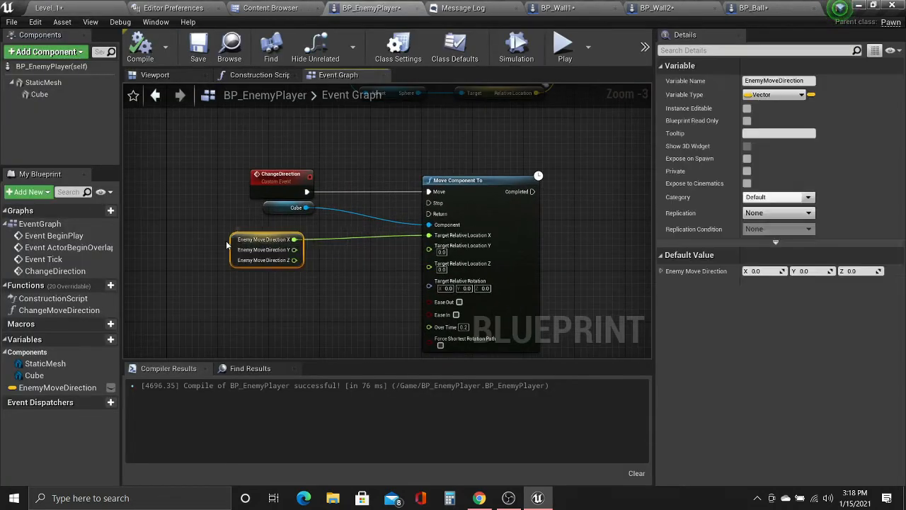
left_click_drag(275, 246, 325, 261)
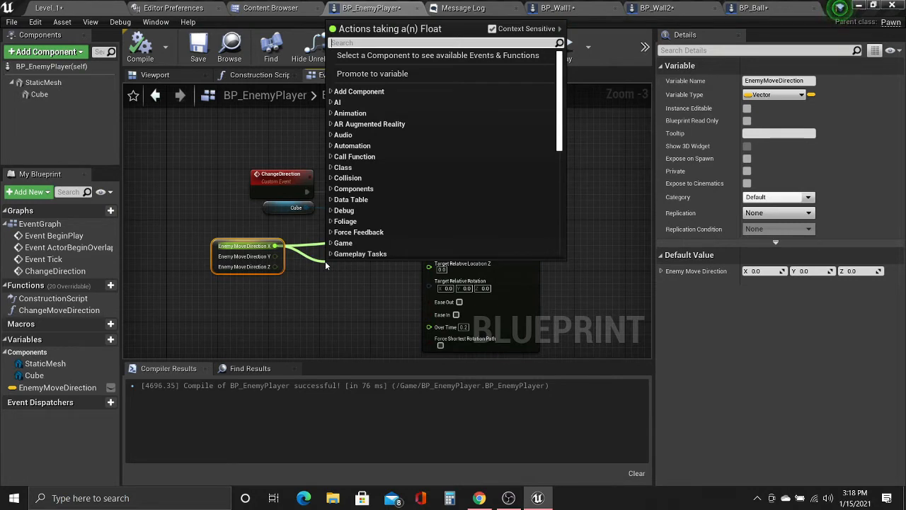
type("clamp")
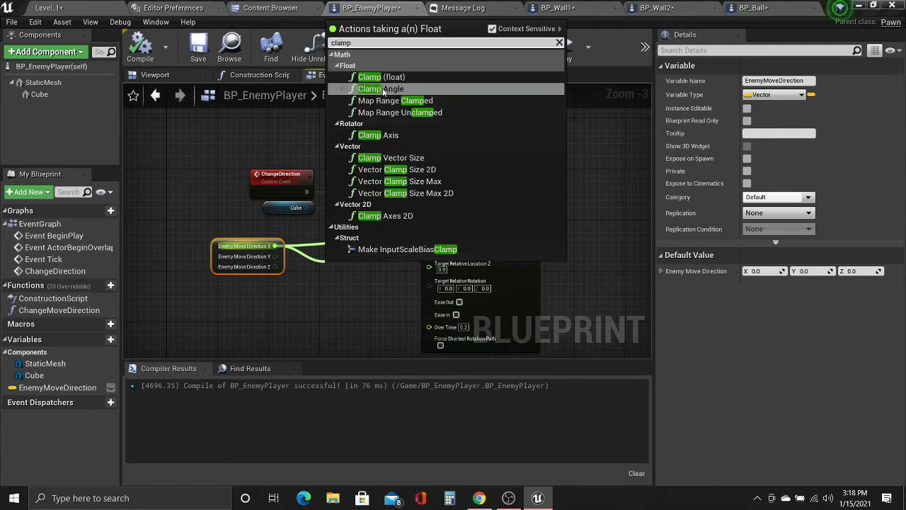
key("Up")
key("Return")
left_click_drag(349, 270, 317, 256)
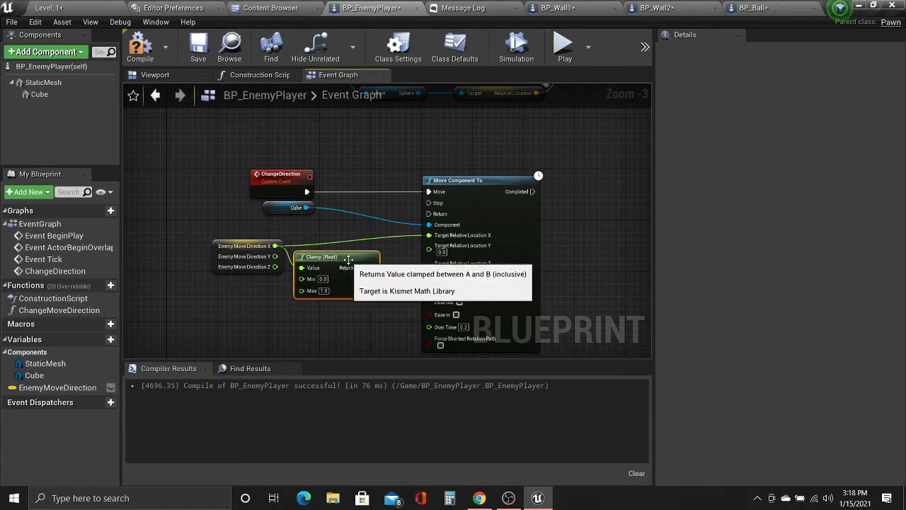
left_click_drag(371, 267, 428, 235)
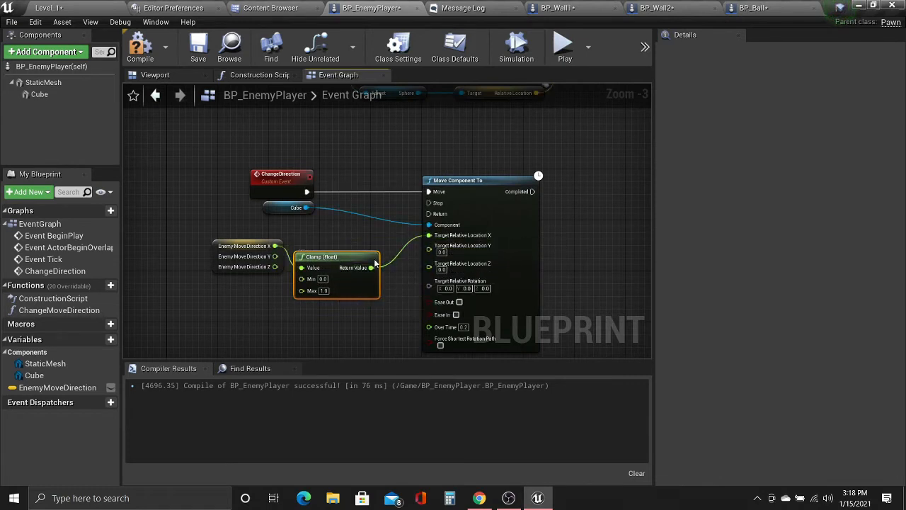
Set the Clamp node's Min to -260 and Max to 380, and compile the blueprint.
left_click(322, 280)
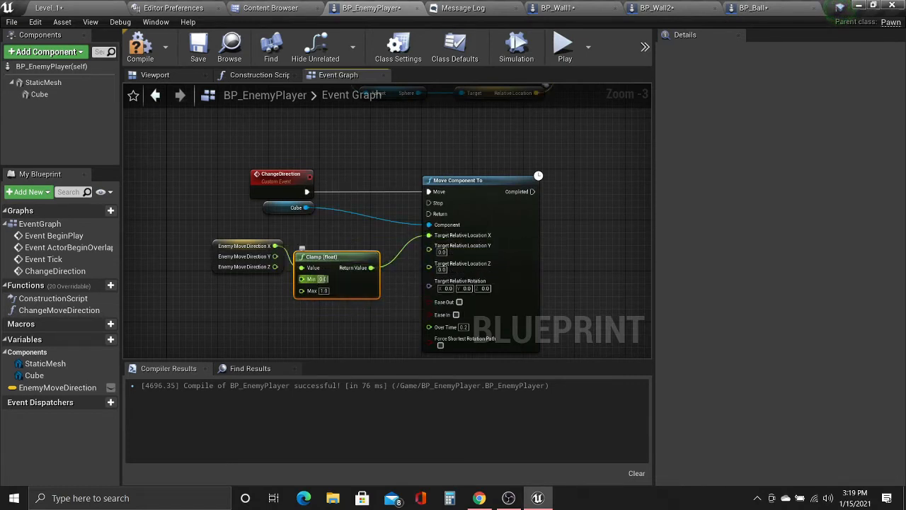
left_click(327, 290)
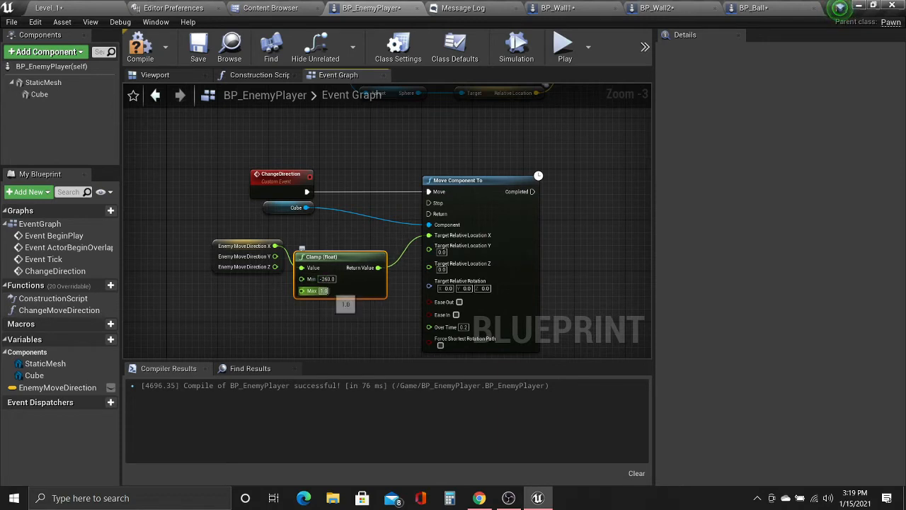
type("380")
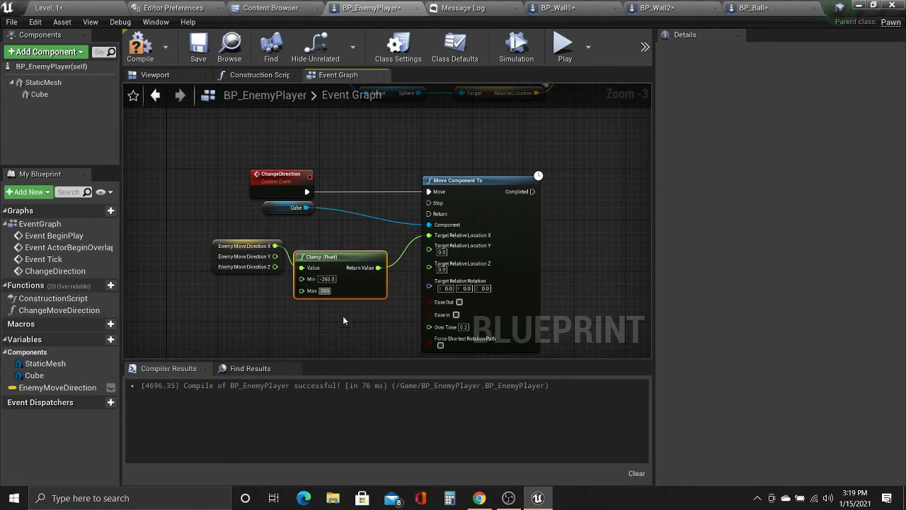
left_click(343, 320)
left_click(143, 60)
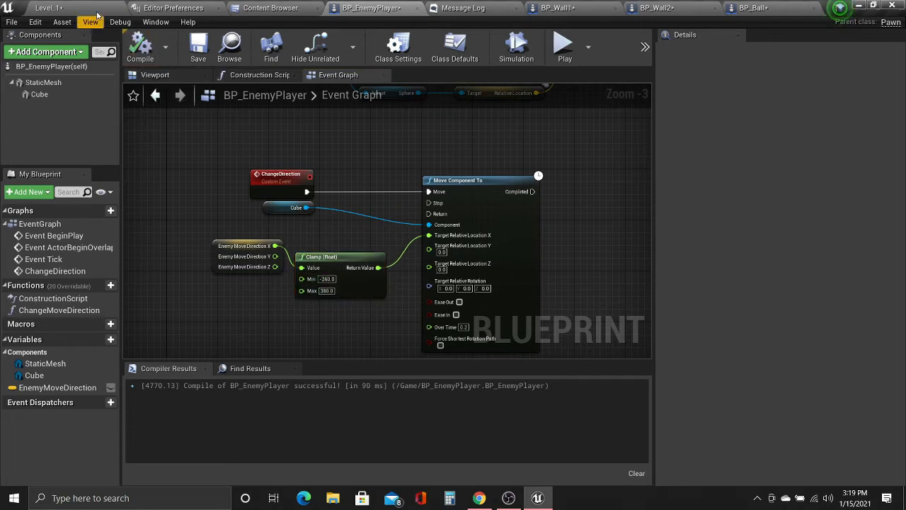
Play-test the level twice to check how the clamped enemy paddle moves between the walls.
left_click(65, 8)
left_click(496, 44)
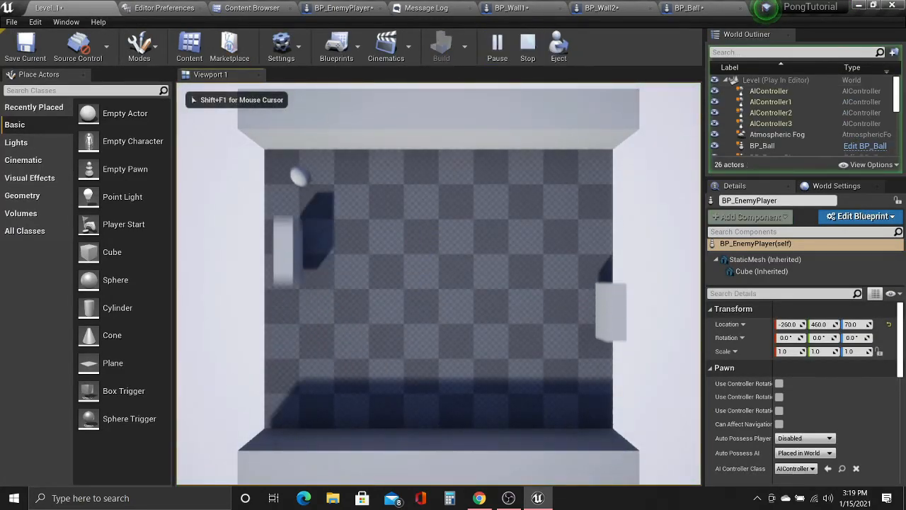
key("Escape")
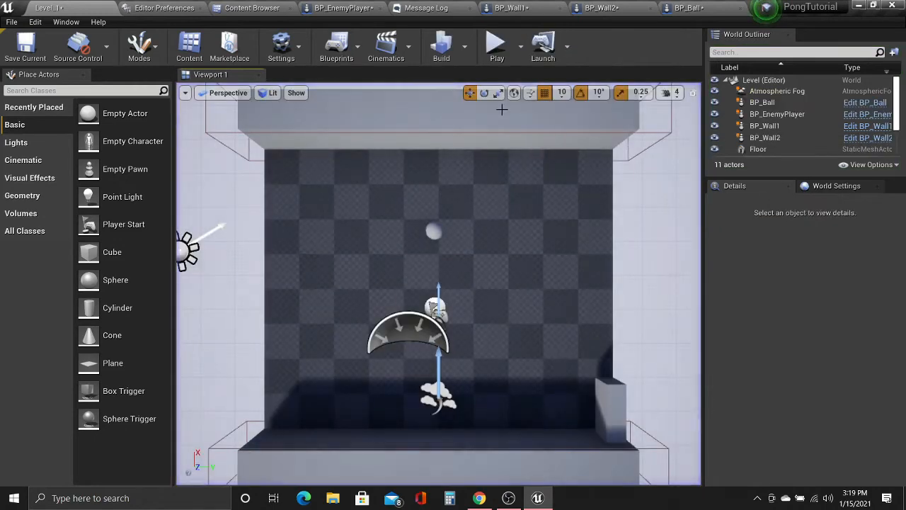
left_click(495, 43)
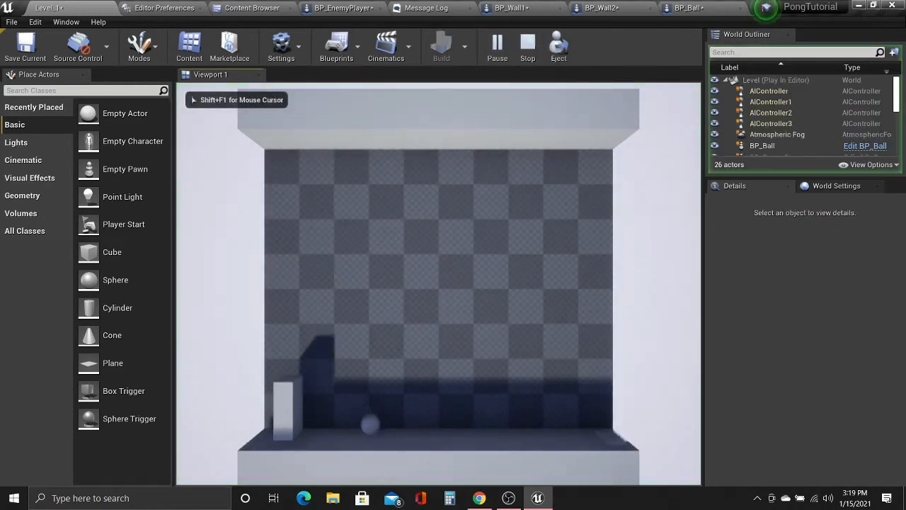
key("Escape")
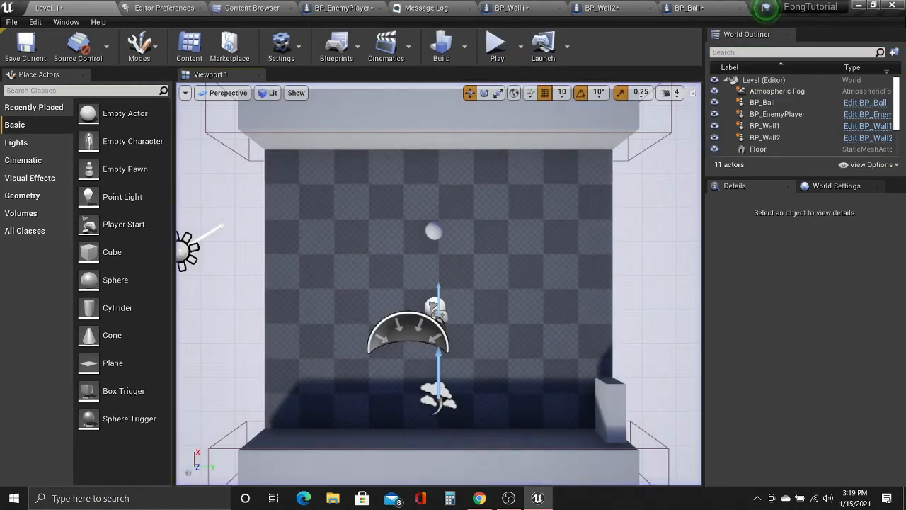
Set the X location of the BP_EnemyPlayer paddle in the level to 0.
right_click_drag(655, 328, 607, 327)
left_click(308, 319)
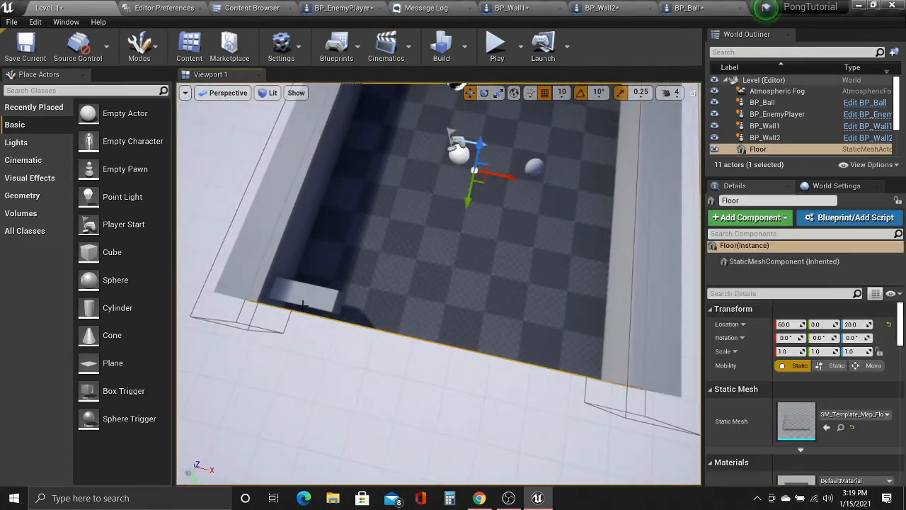
left_click(309, 295)
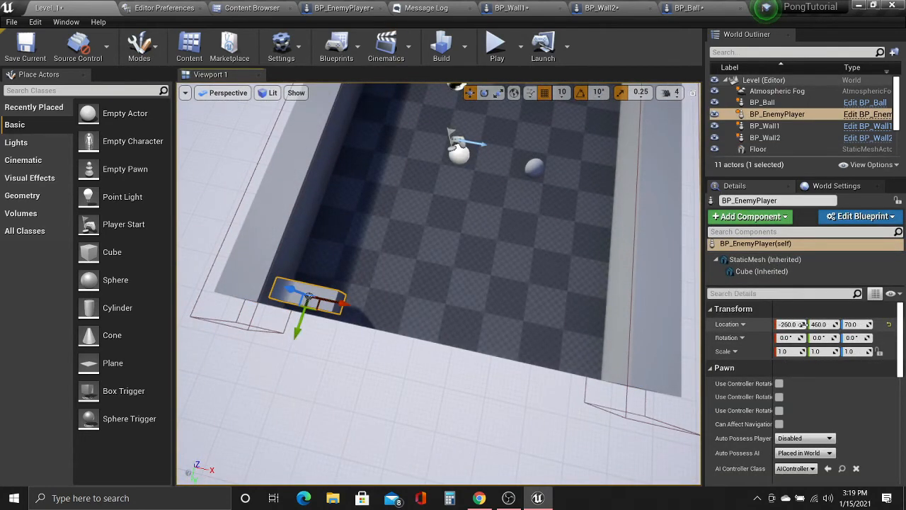
left_click(783, 324)
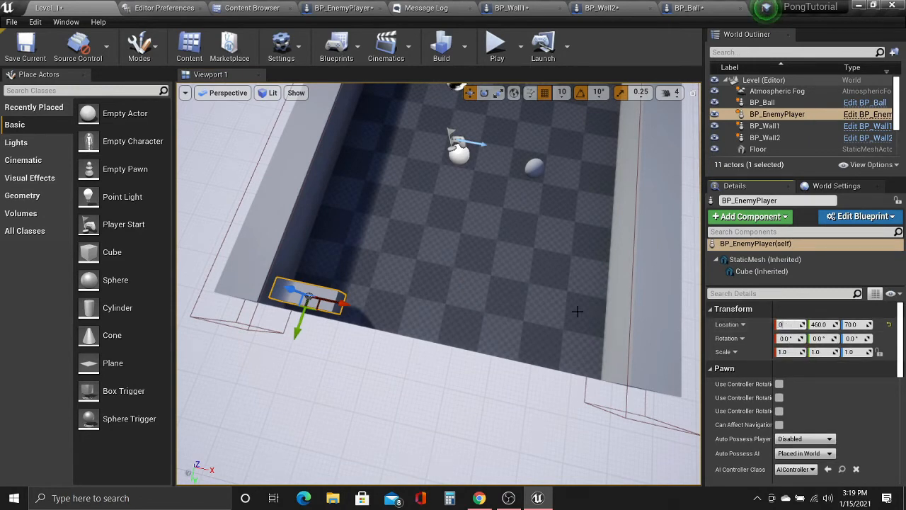
left_click(506, 237)
left_click(405, 311)
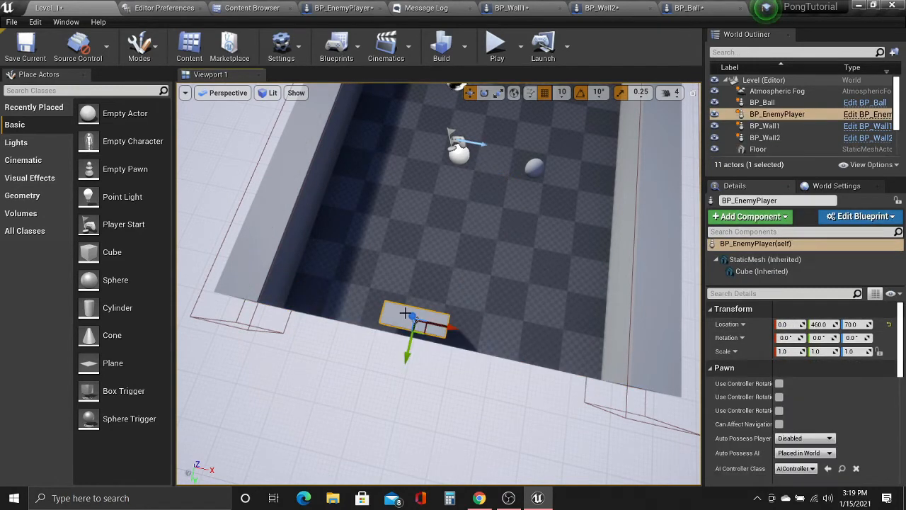
Play-test the level, moving the player paddle up and down while watching how far the enemy paddle travels.
left_click(497, 46)
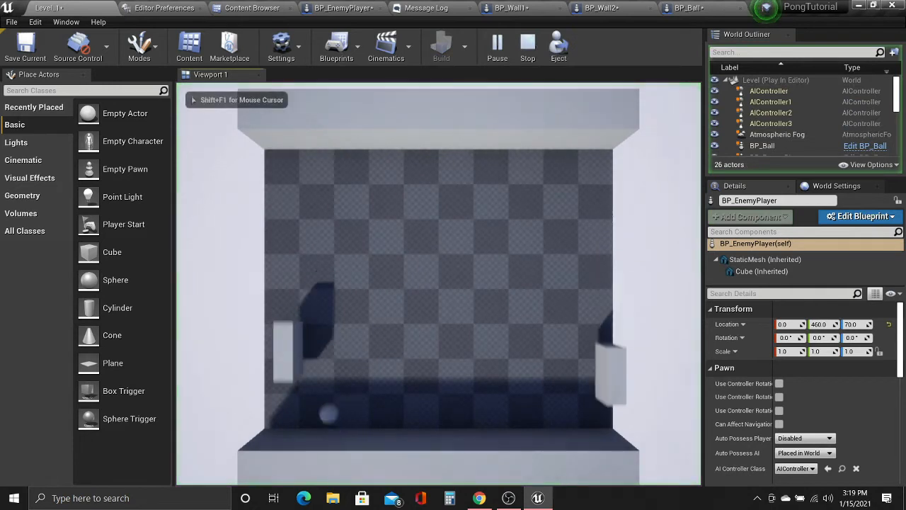
key("w")
key("s")
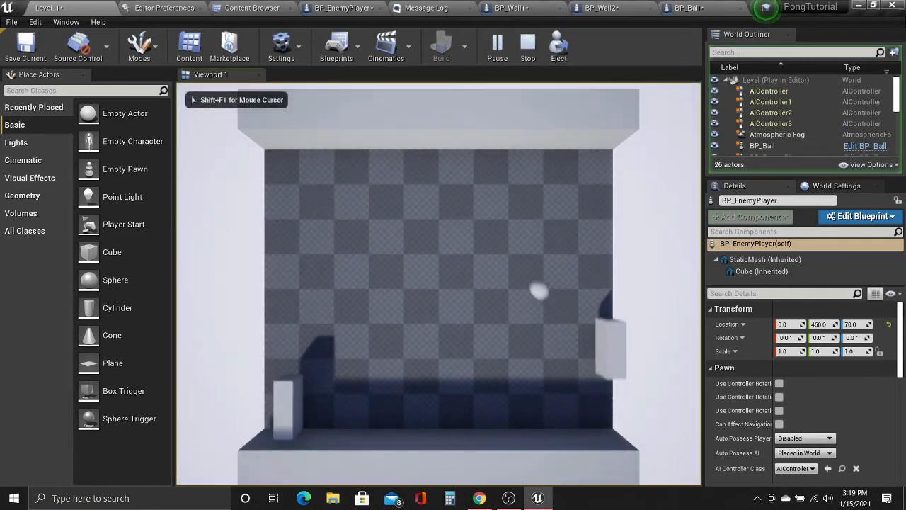
key("w")
key("s")
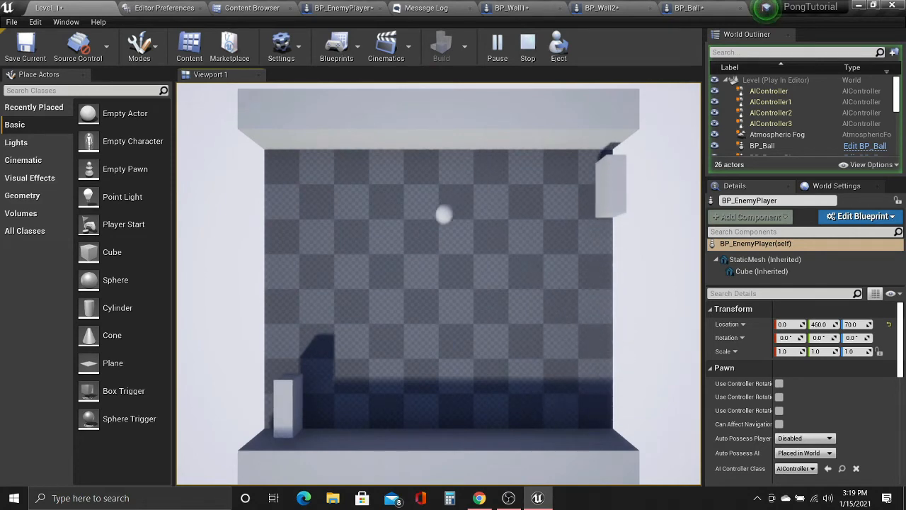
key("w")
key("s")
key("w")
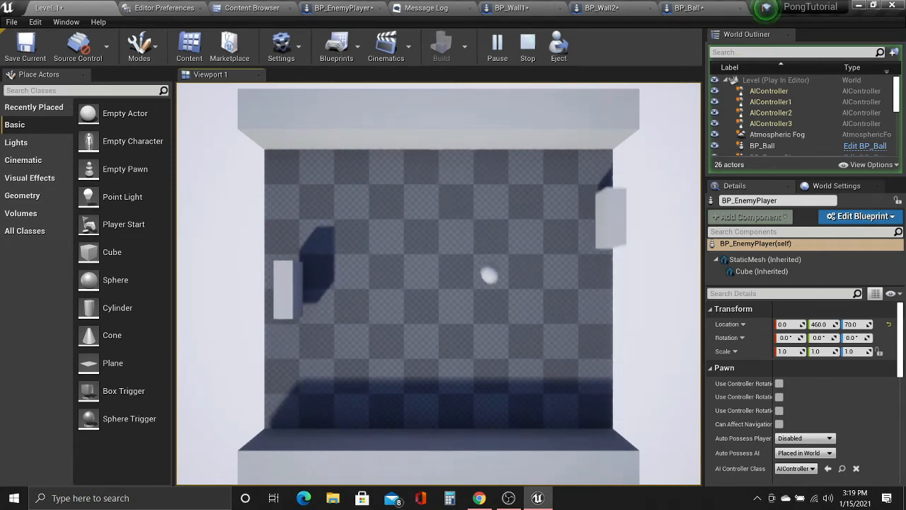
key("s")
key("Escape")
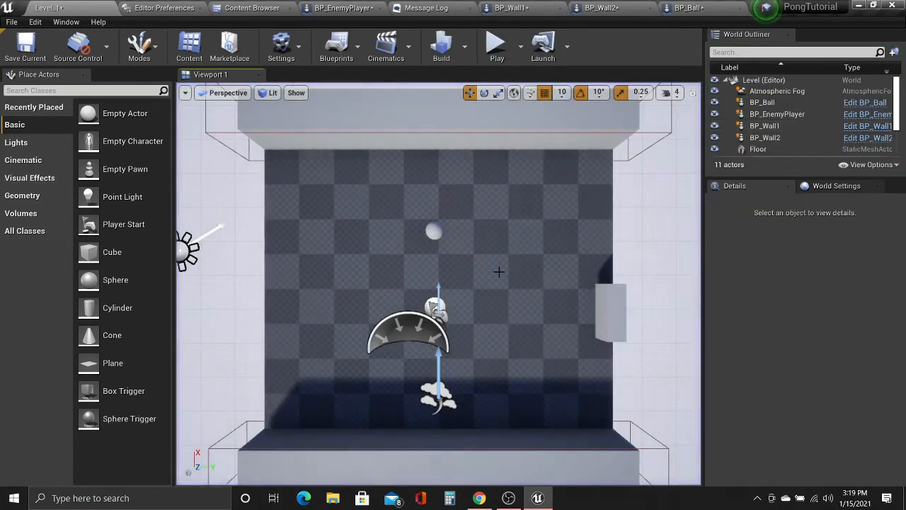
Move the BP_EnemyPlayer paddle to X 380 beside the opposite wall and set the Clamp node's Max to 400.
left_click(604, 326)
right_click_drag(603, 327, 397, 258)
left_click(335, 8)
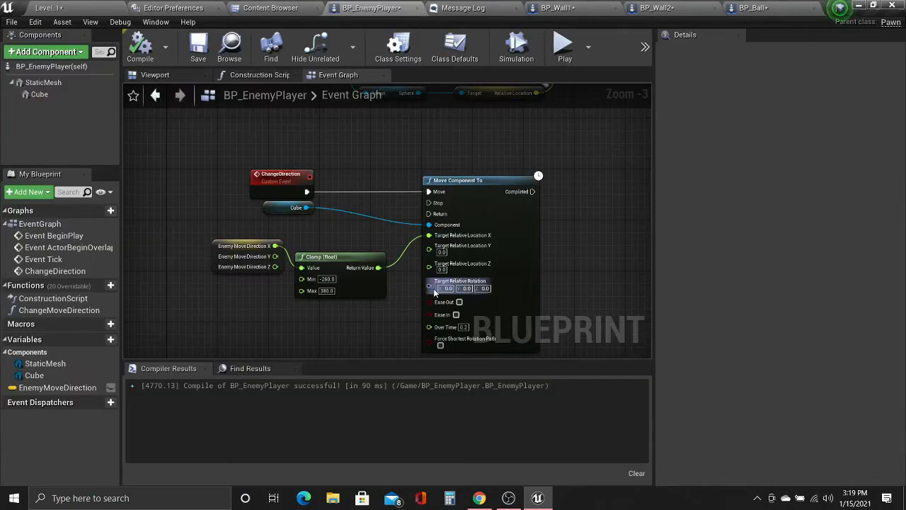
right_click_drag(433, 288, 479, 284)
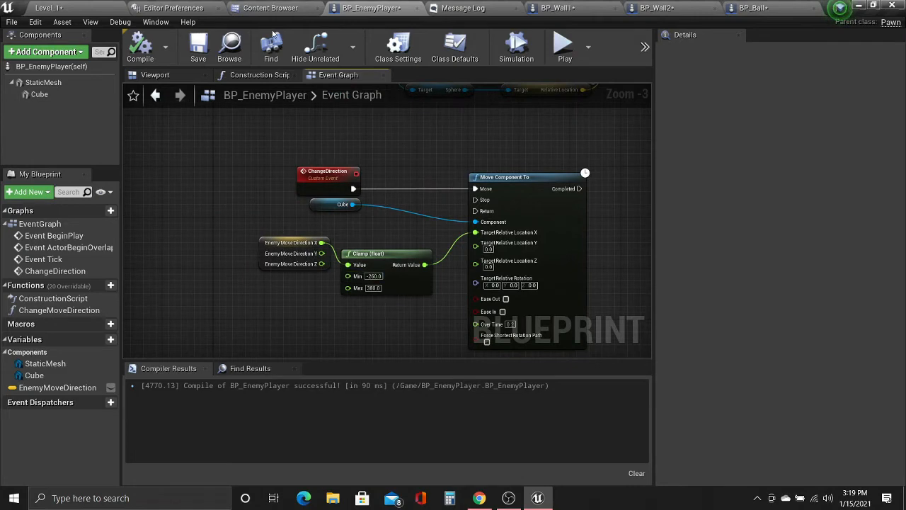
left_click(71, 6)
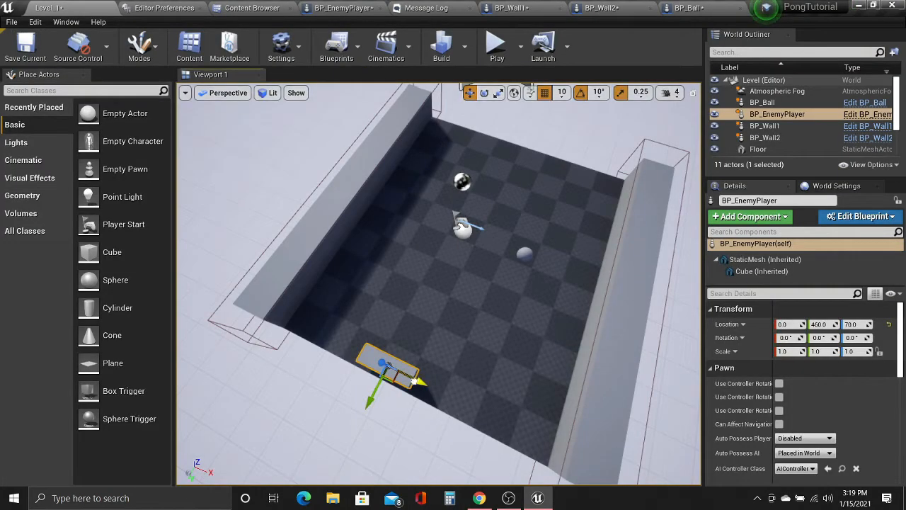
left_click_drag(409, 382, 556, 430)
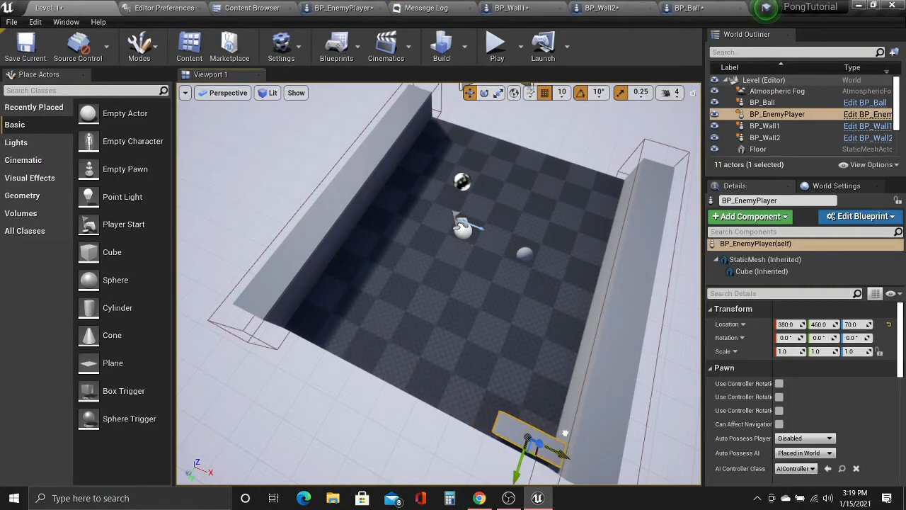
left_click(346, 8)
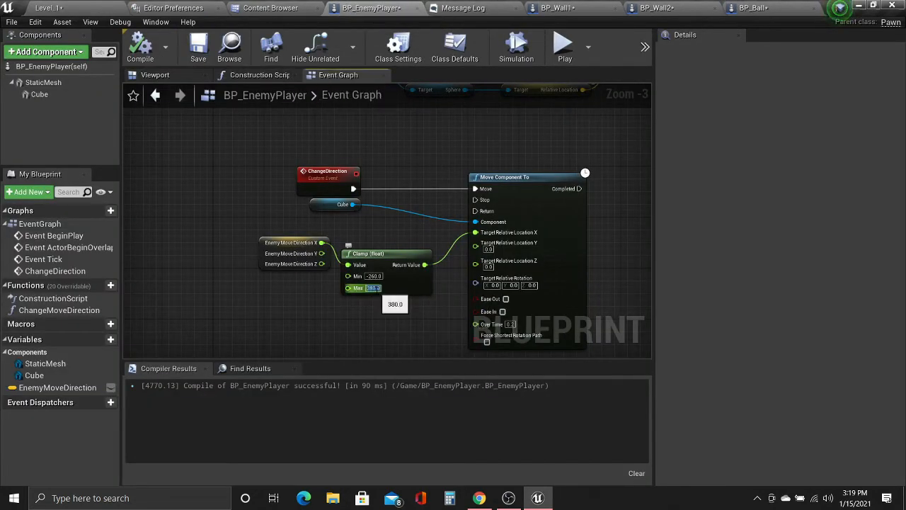
type("400")
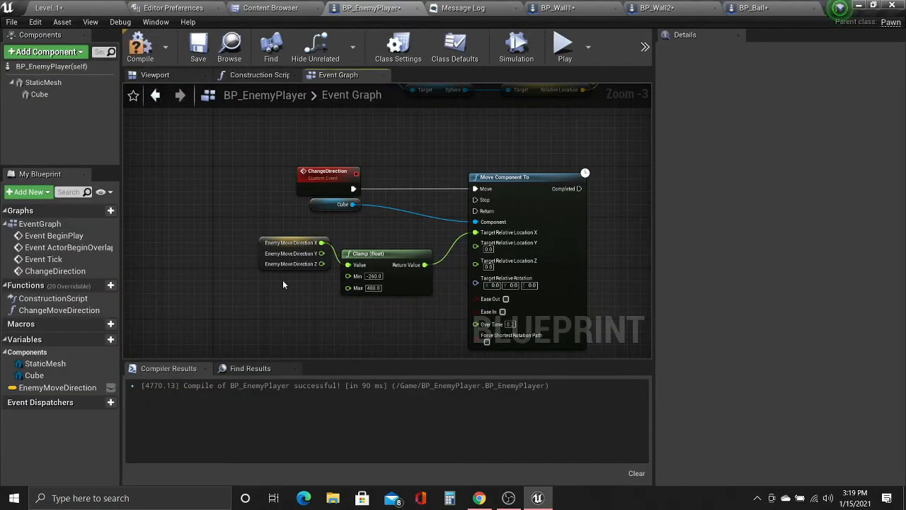
Reset the BP_EnemyPlayer paddle's X location in the level to 0.
left_click(48, 8)
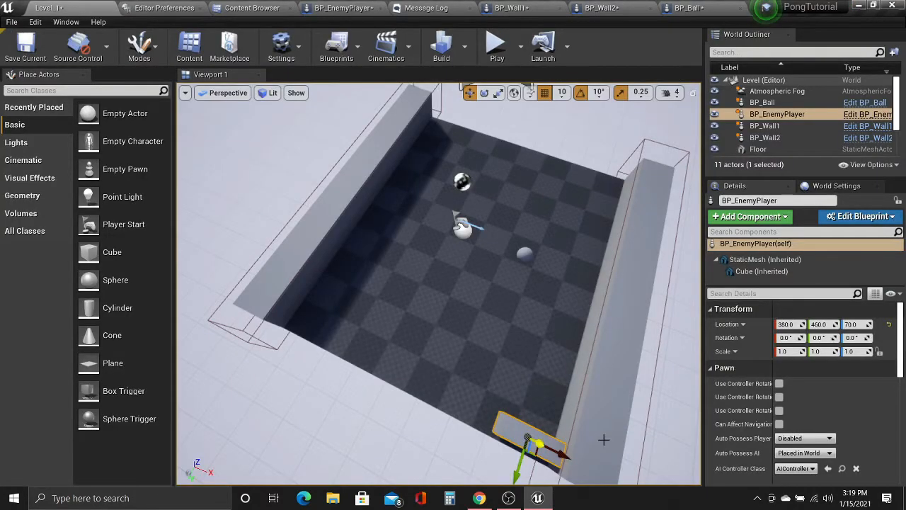
left_click(789, 324)
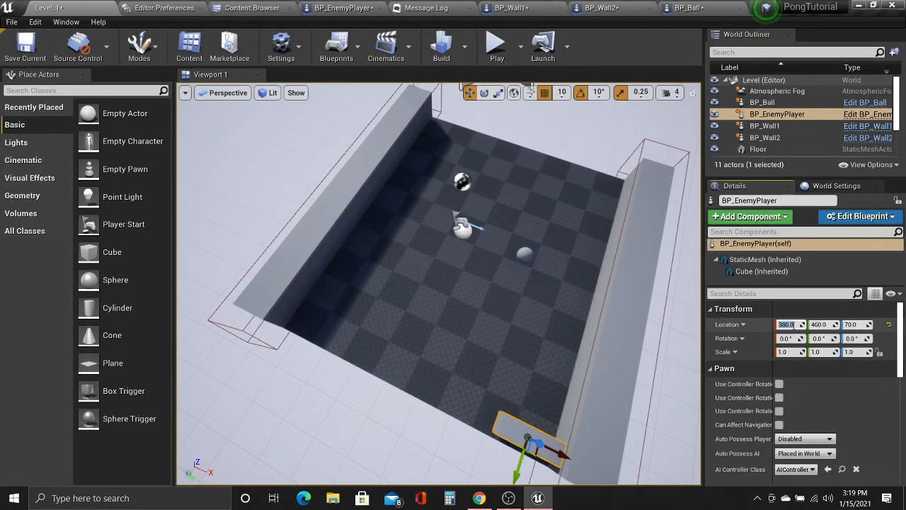
left_click(584, 309)
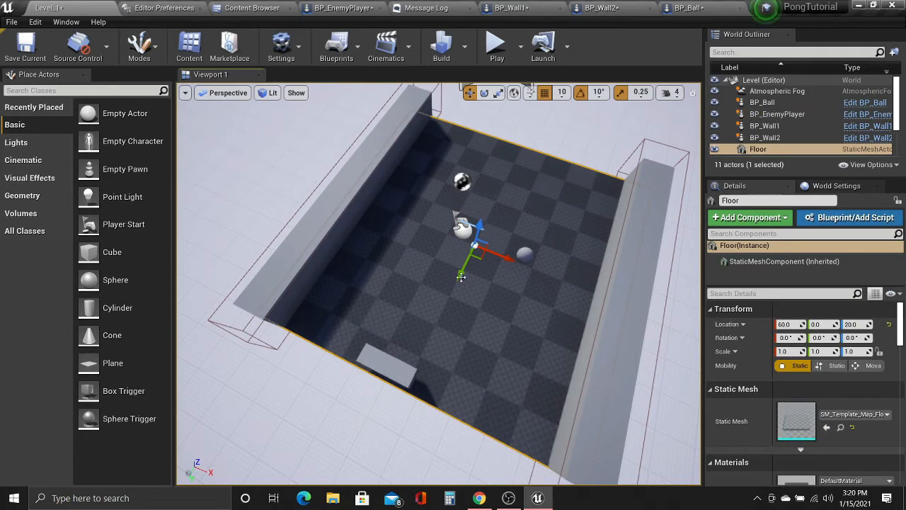
Examine the locations of BP_Ball and its Sphere component in the level.
right_click_drag(511, 259, 599, 252)
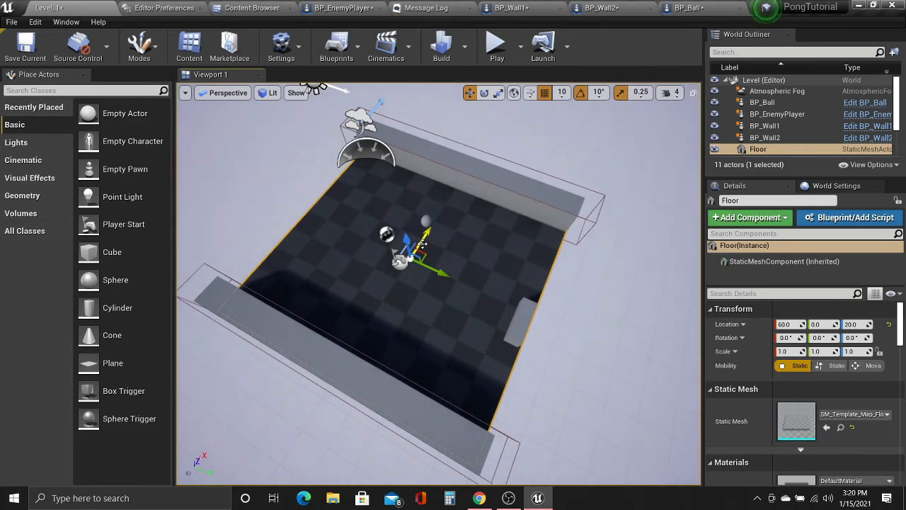
left_click(536, 300)
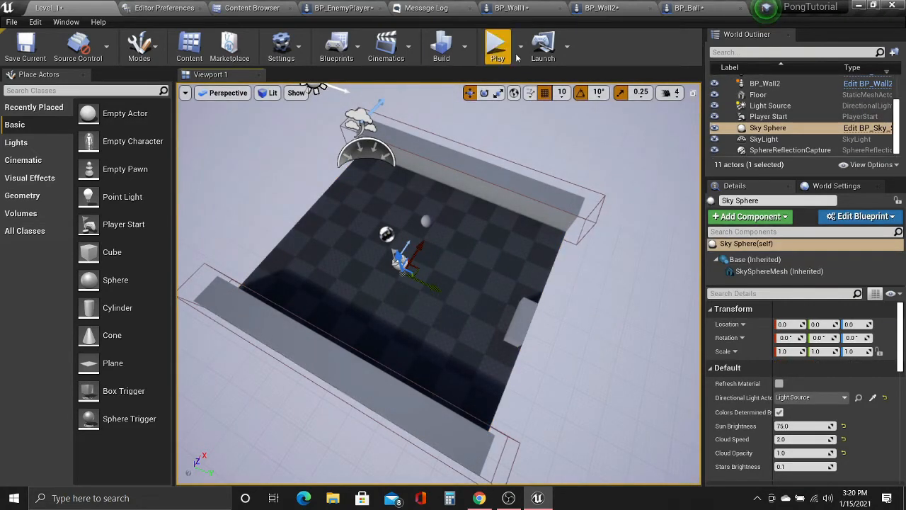
right_click_drag(402, 287, 386, 213)
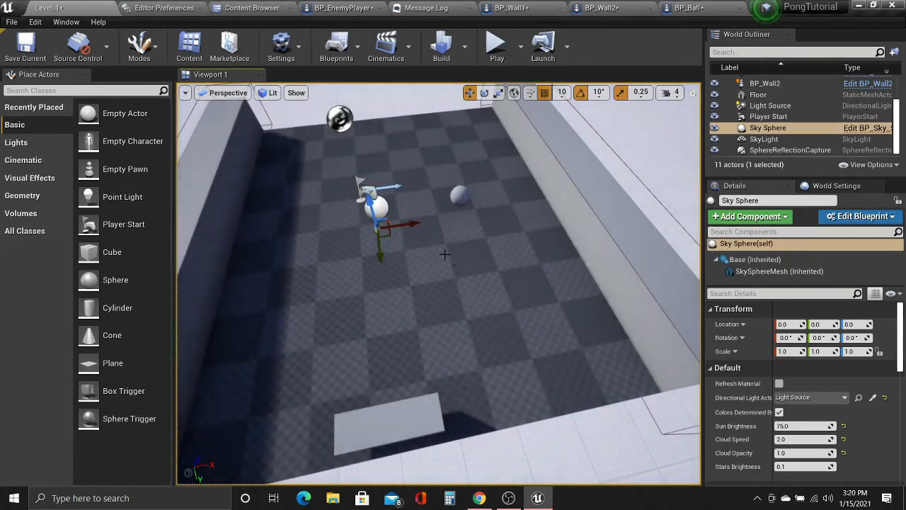
left_click(386, 212)
left_click(377, 206)
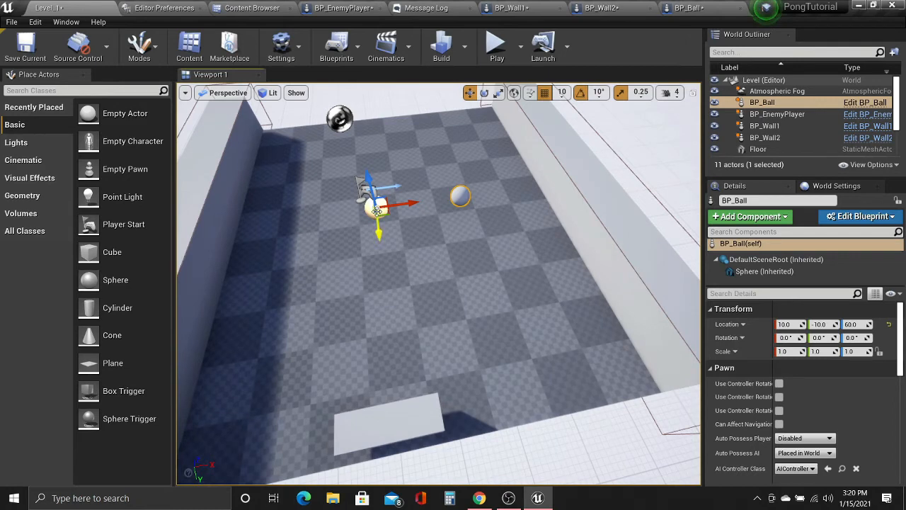
left_click(459, 197)
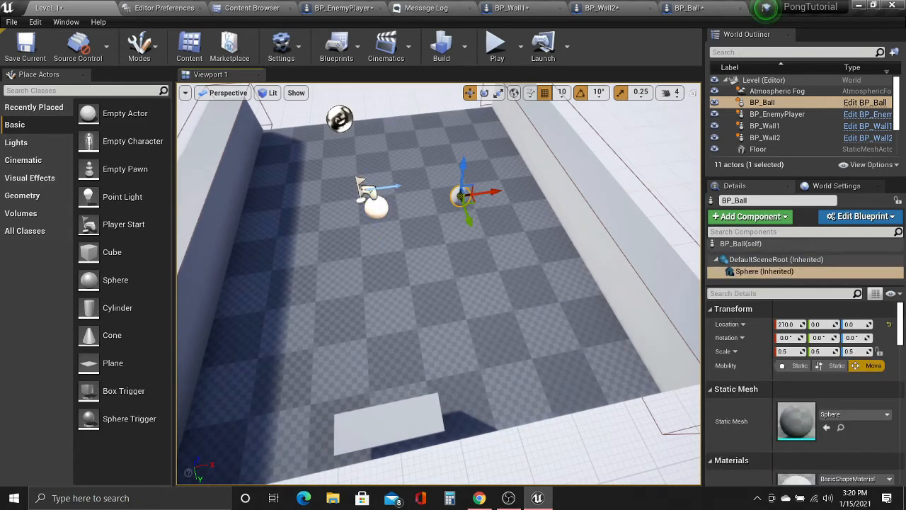
Run the level, eject from the player, pause with the ball at the enemy paddle, and select the ball.
left_click(497, 46)
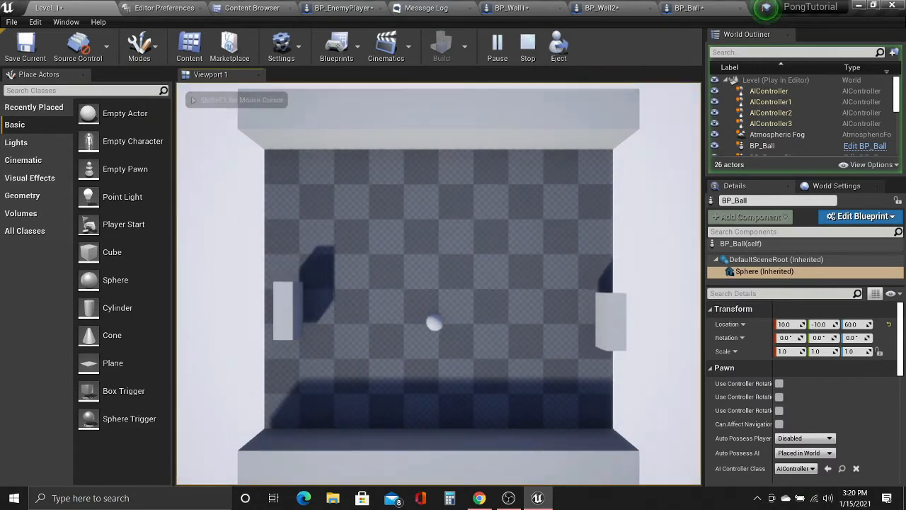
key("F8")
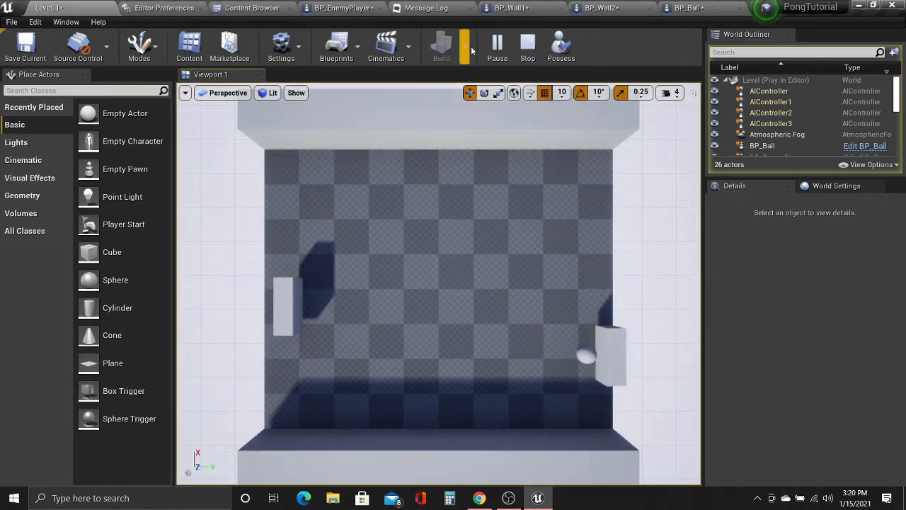
left_click(498, 47)
mouse_move(524, 219)
right_mouse_down()
mouse_move(368, 226)
mouse_move(521, 213)
right_mouse_up()
key("w")
left_click(509, 330)
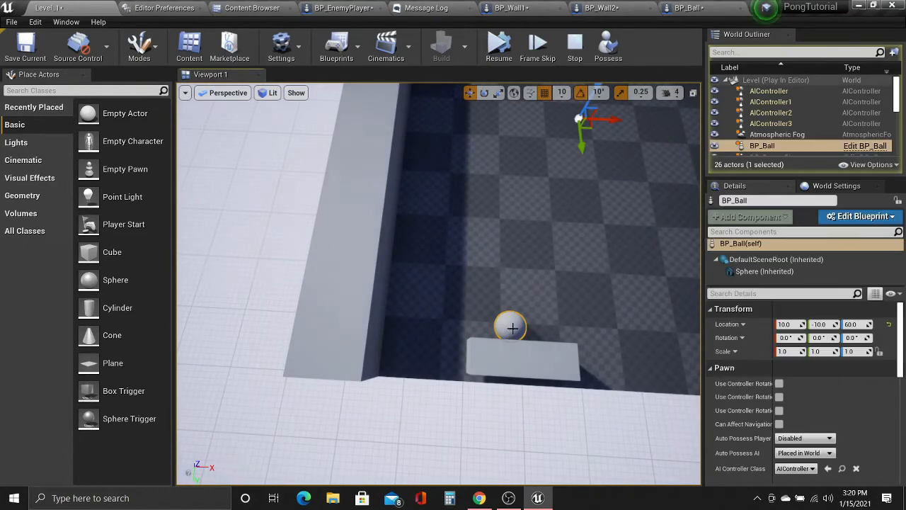
Compare the pivot positions of BP_Ball and BP_EnemyPlayer with their meshes in the paused game, and stop the session.
key("s")
right_click_drag(512, 327, 395, 271)
key("s")
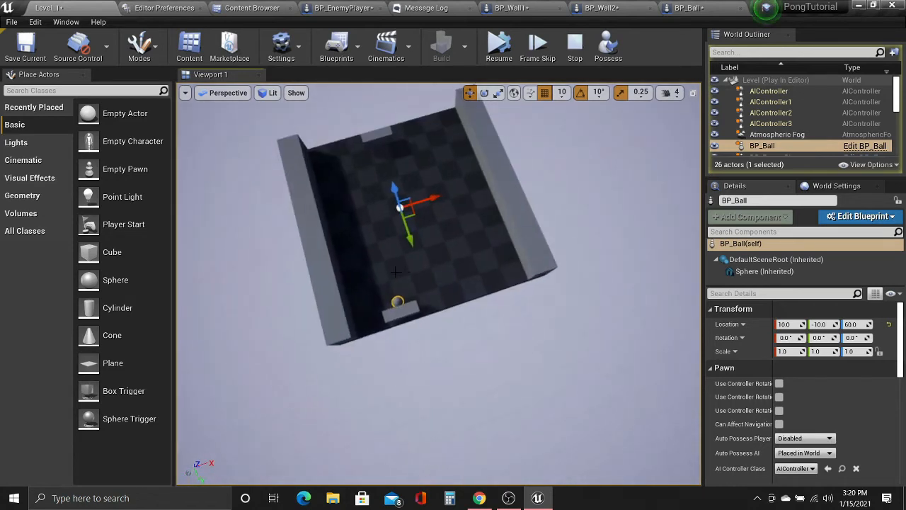
left_click_drag(401, 312, 516, 273, "alt")
key("d")
key("w")
right_click_drag(516, 273, 322, 300)
key("s")
key("w")
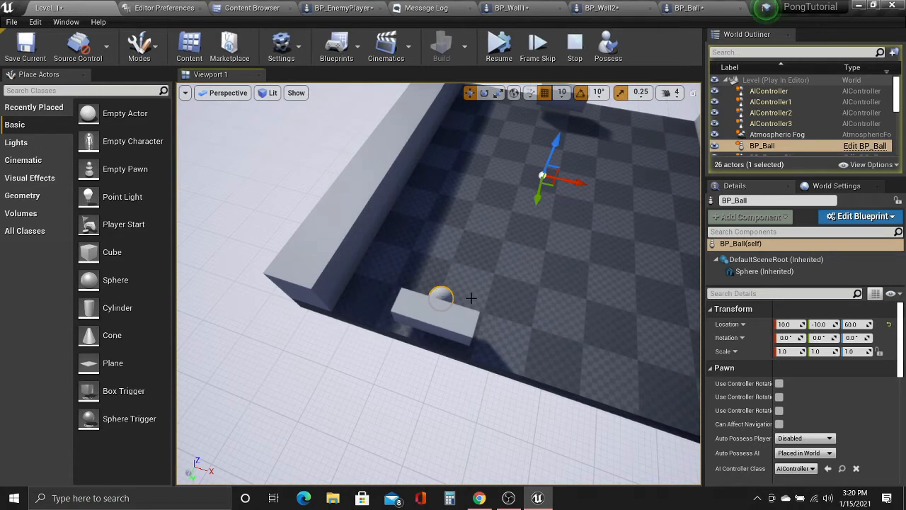
left_click(446, 316)
left_click(441, 291)
left_click(446, 313)
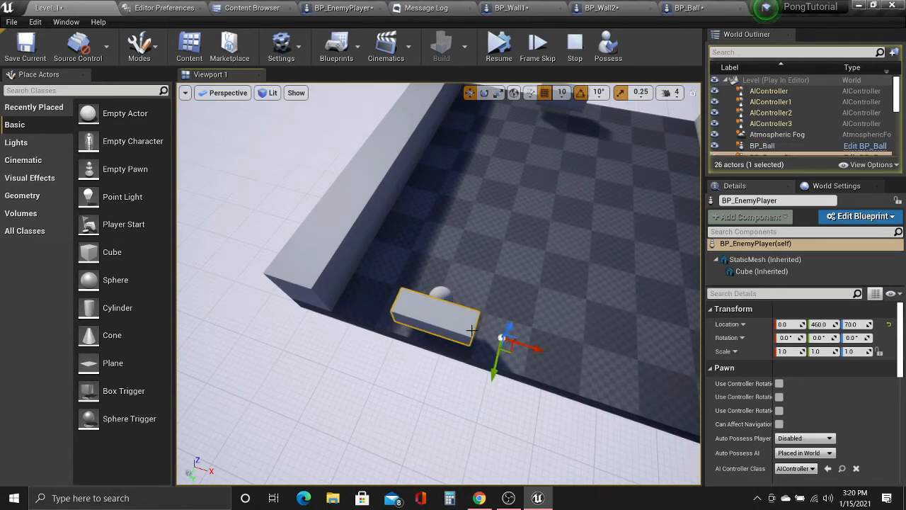
left_click(442, 293)
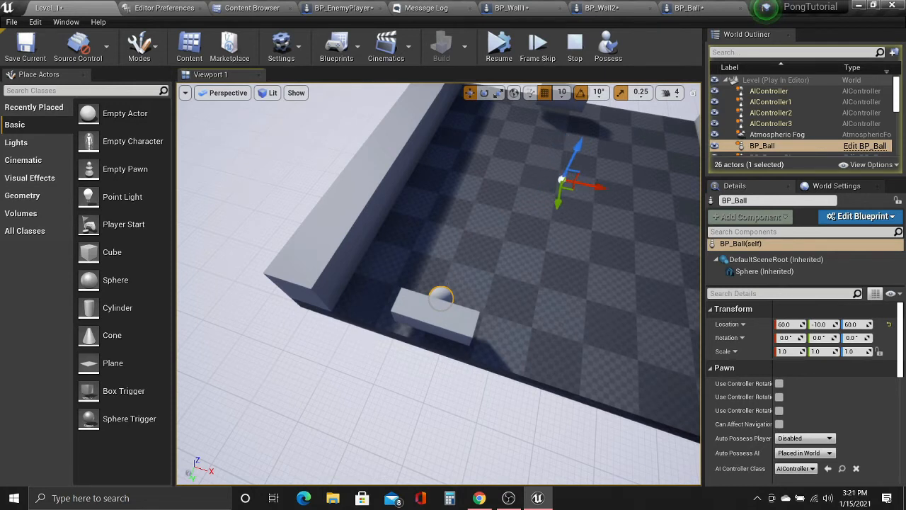
left_click(442, 296)
key("Escape")
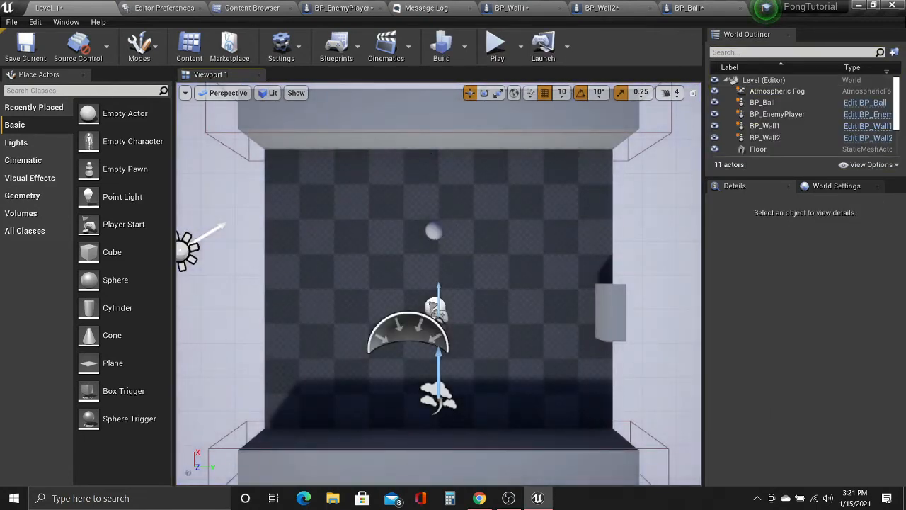
Set the X location of BP_Ball in the level to 0.
right_click_drag(438, 283, 268, 227)
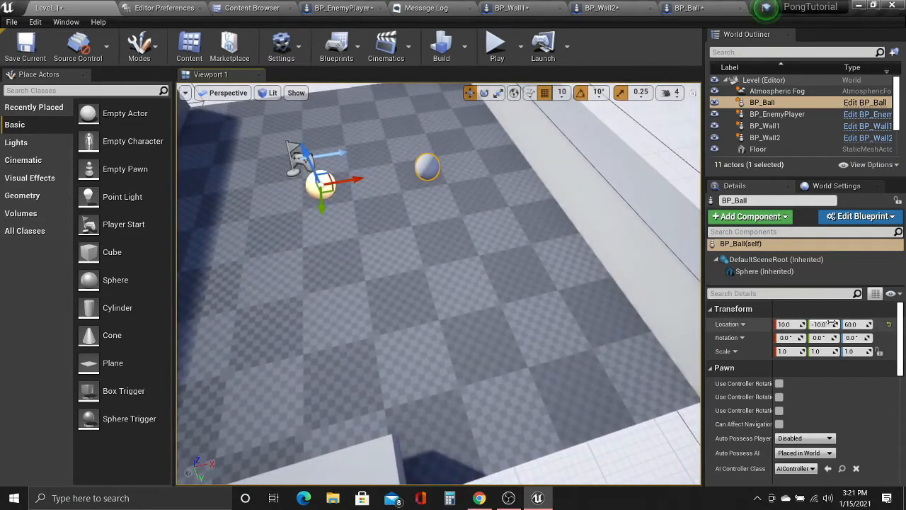
left_click(793, 324)
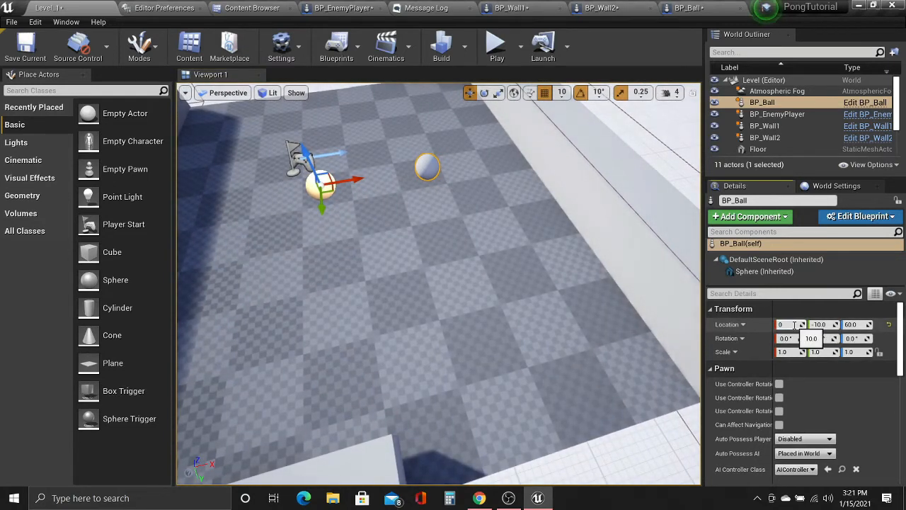
type("0")
left_click(411, 257)
left_click(327, 185)
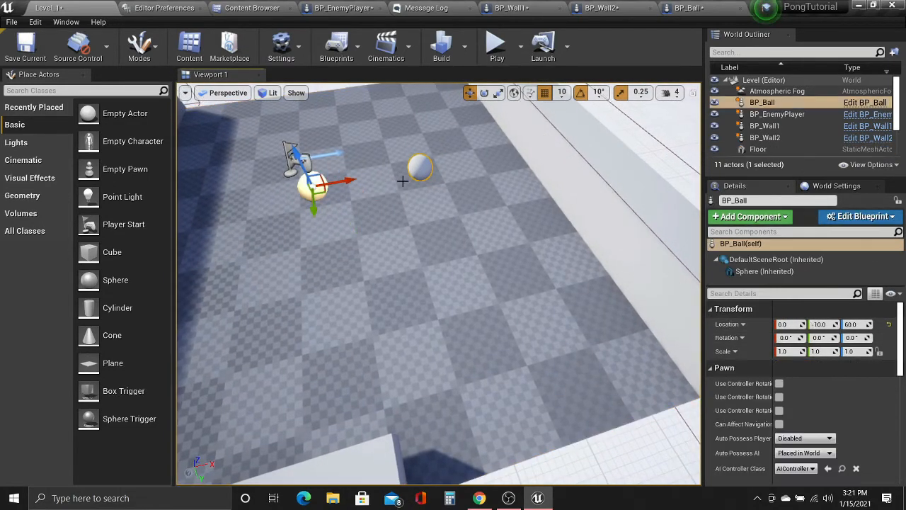
Move BP_Ball's Sphere component along the X axis to a relative X location of 0, aligning it with the ball's pivot.
left_click(426, 169)
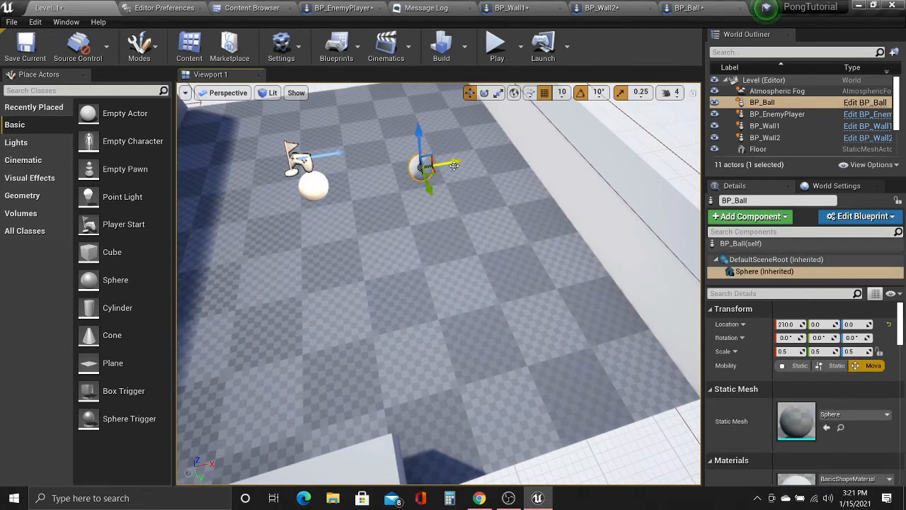
left_click_drag(453, 165, 349, 182)
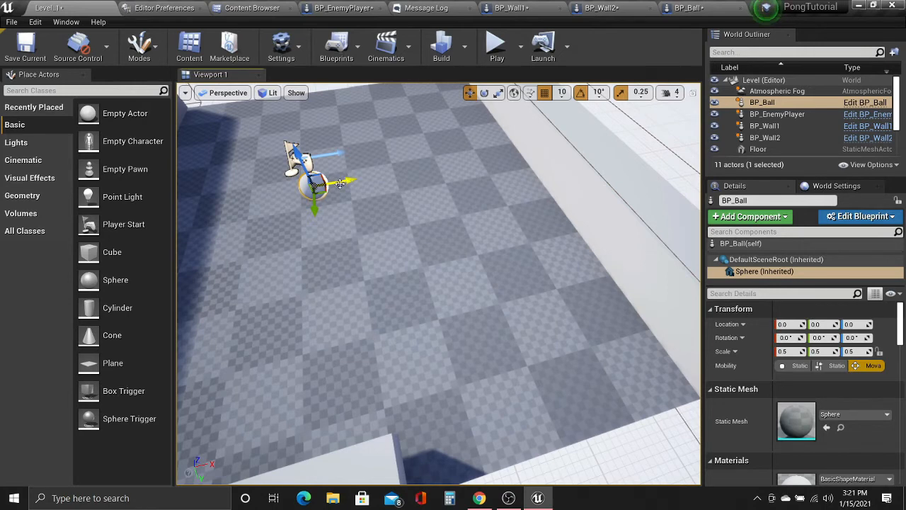
mouse_move(379, 194)
right_mouse_down()
mouse_move(354, 187)
mouse_move(380, 194)
right_mouse_up()
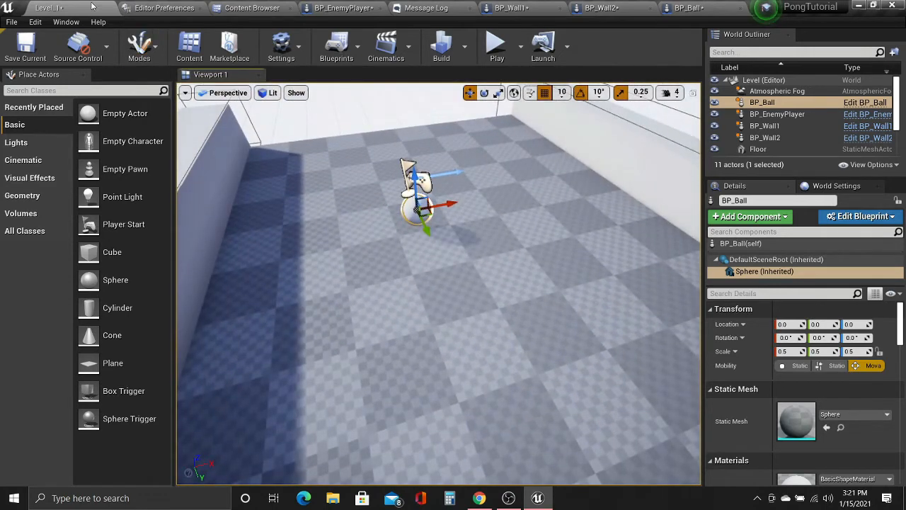
Play-test the level twice, moving the player paddle up and down to check how the enemy paddle follows the ball, and stop.
left_click(495, 46)
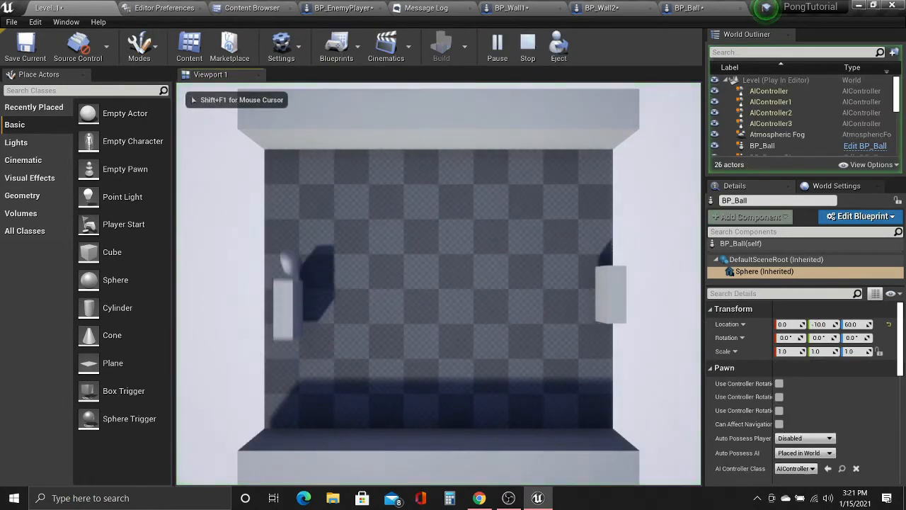
key("s")
key("Escape")
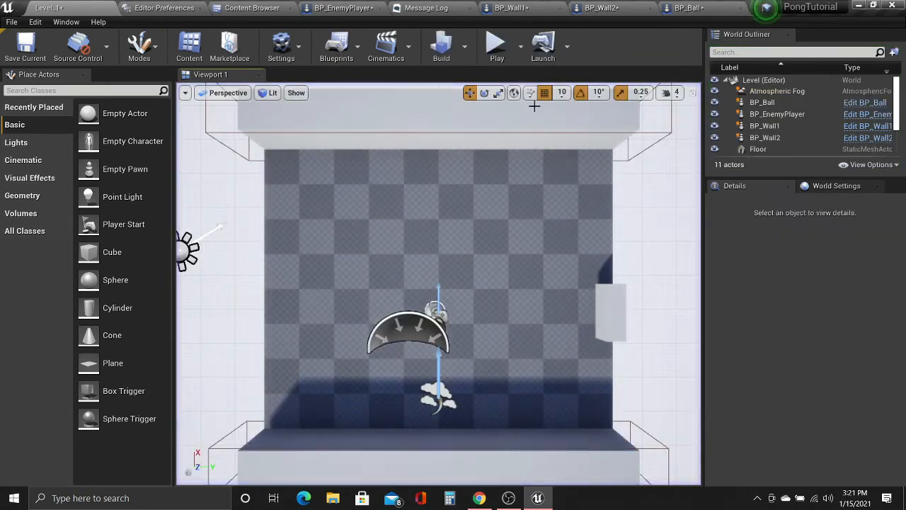
left_click(495, 43)
key("s")
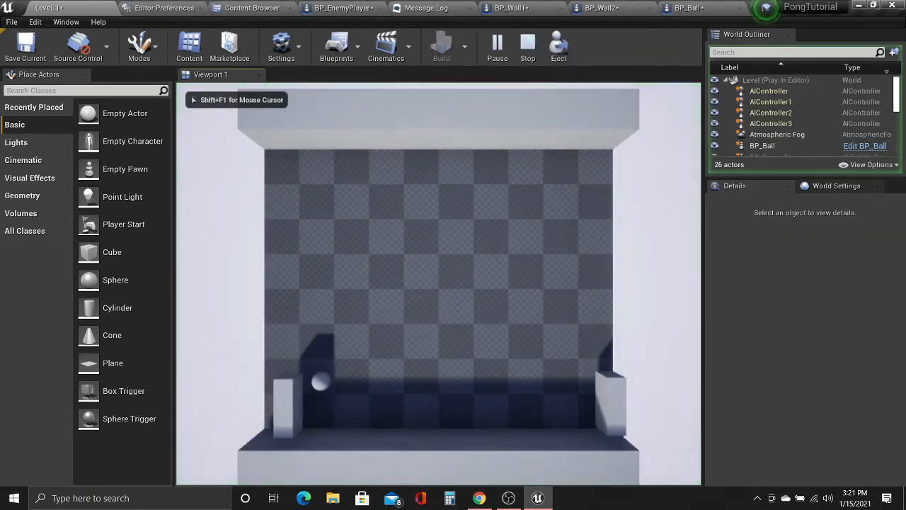
key("w")
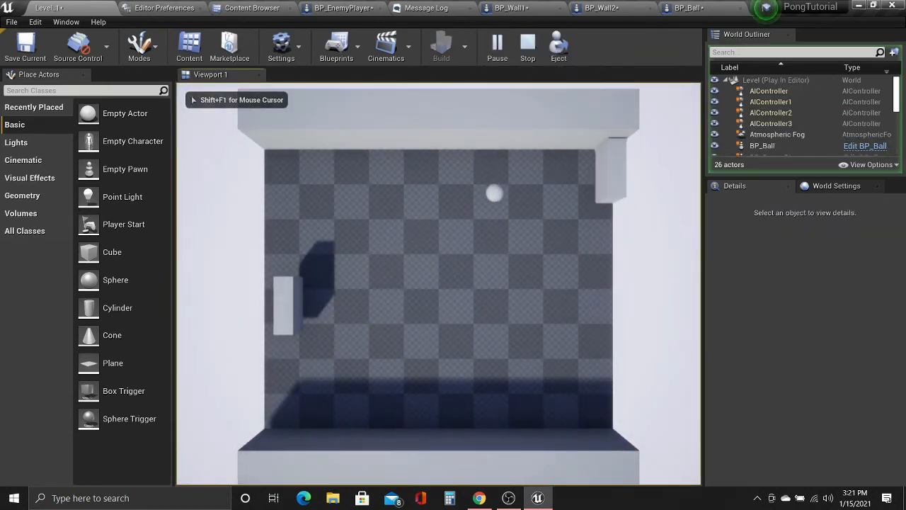
key("s")
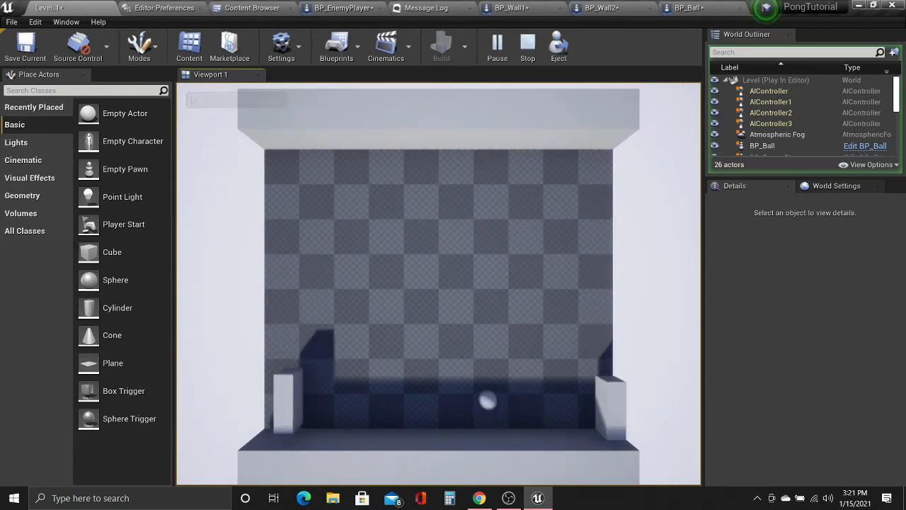
key("w")
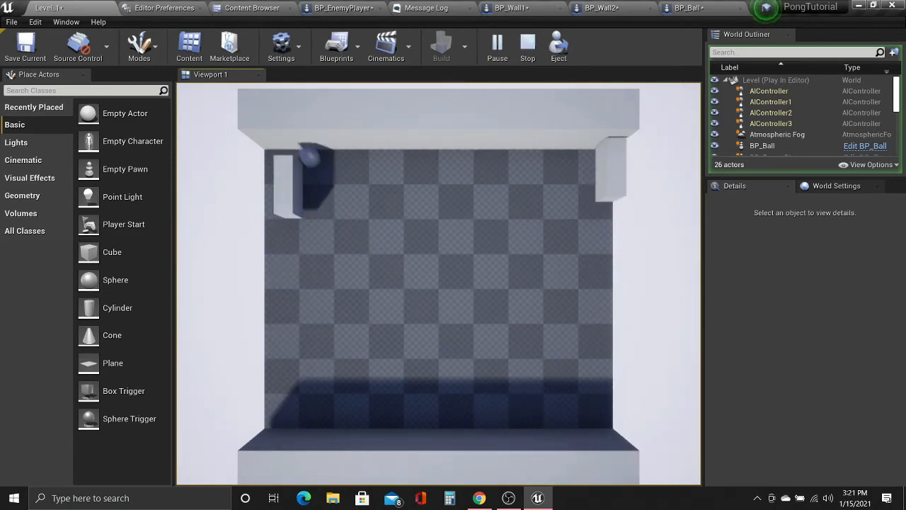
key("s")
key("w")
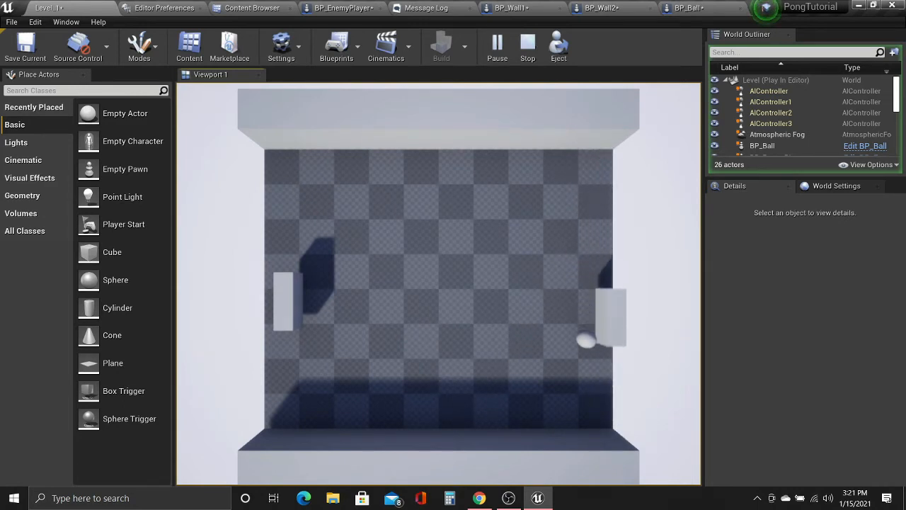
key("Escape")
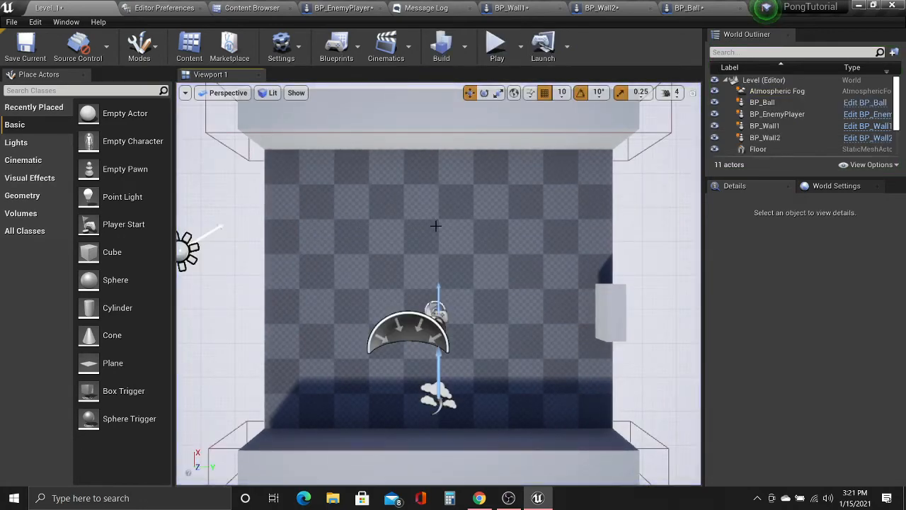
In BP_EnemyPlayer's event graph, promote Move Component To's Over Time input to a variable named MoveSpeedOverTime and place its node beneath the Clamp node.
right_click_drag(434, 224, 304, 141)
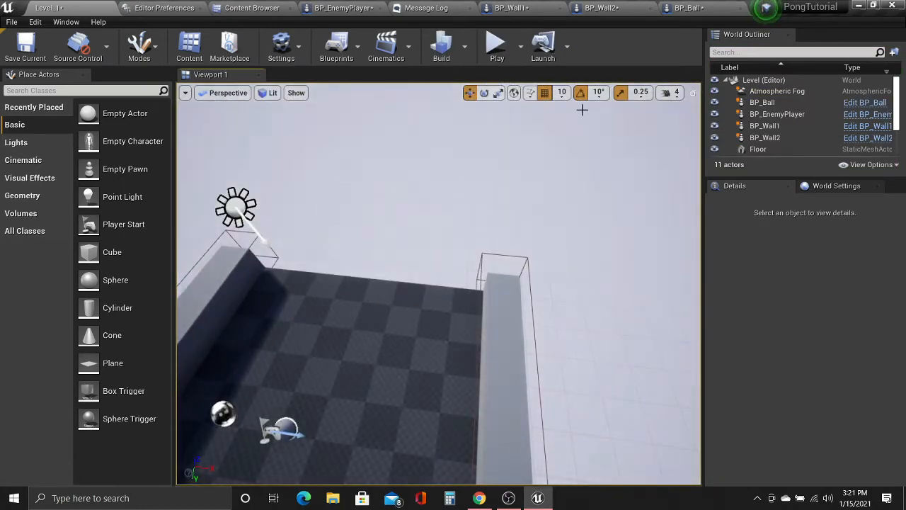
left_click(344, 8)
right_click_drag(263, 241, 395, 205)
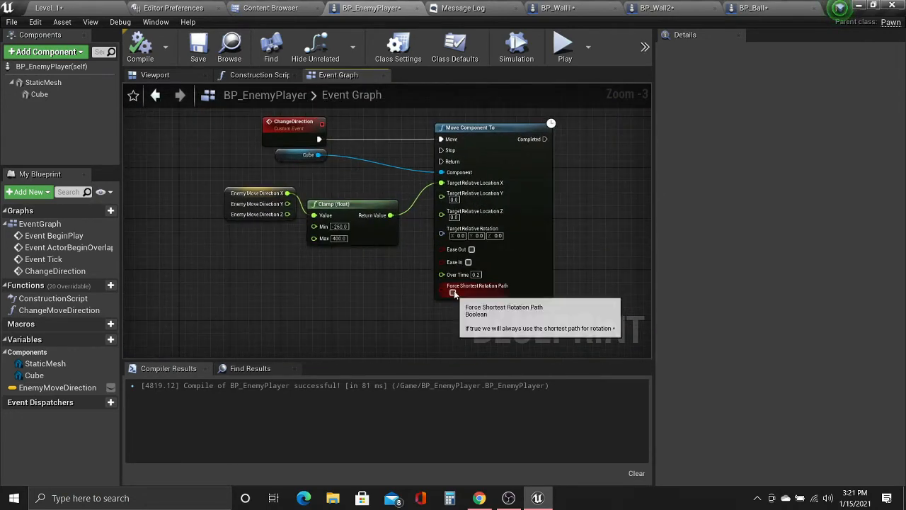
right_click_drag(398, 281, 461, 277)
right_click_drag(529, 273, 487, 282)
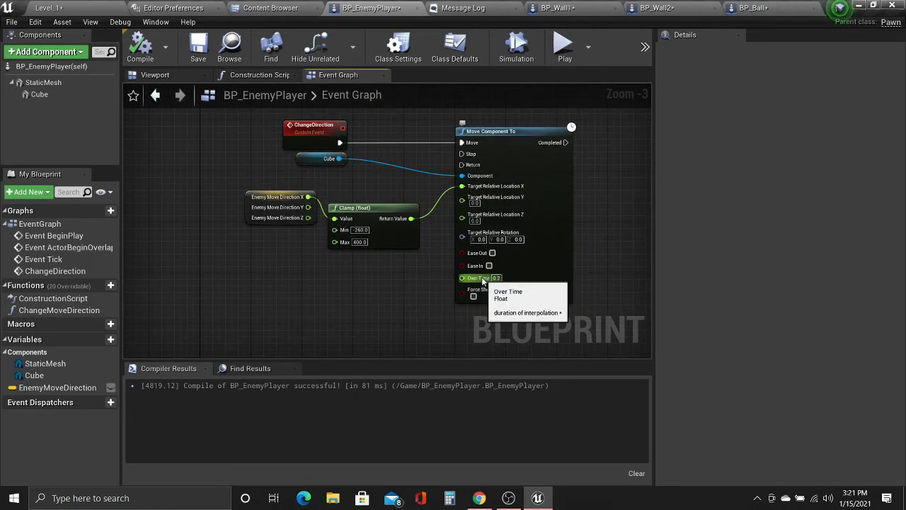
right_click_drag(443, 285, 472, 284)
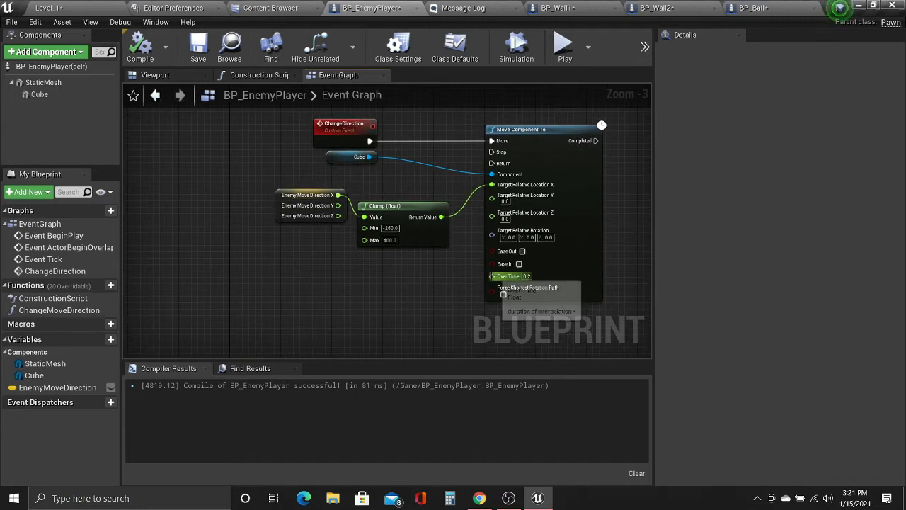
left_click_drag(492, 276, 339, 284)
left_click(419, 92)
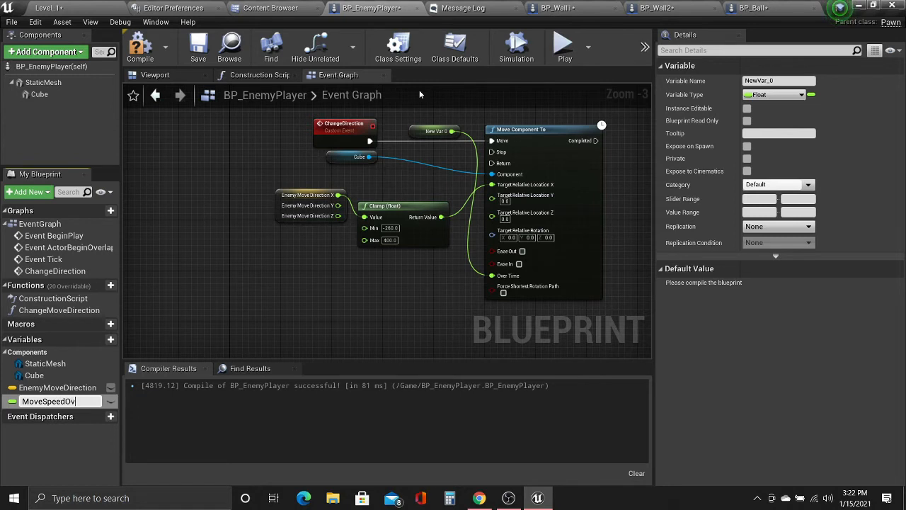
type("ime")
key("Return")
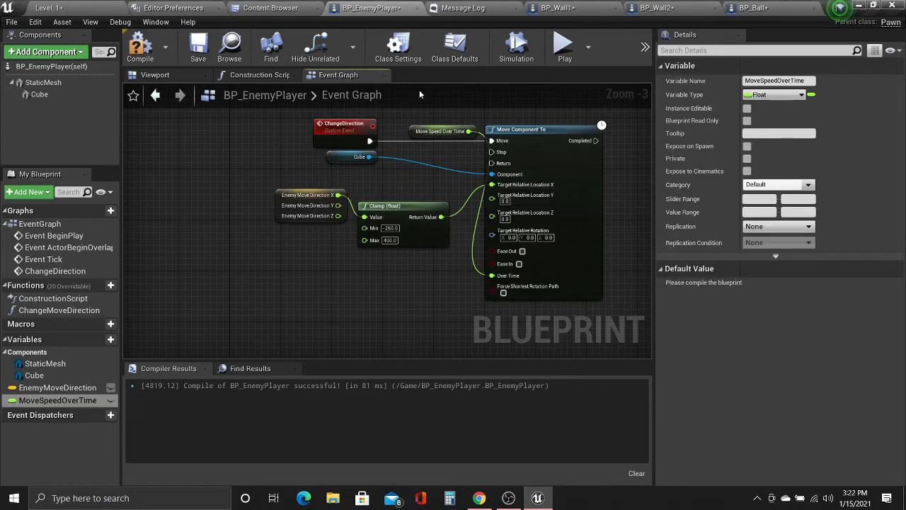
left_click_drag(410, 134, 346, 279)
Compile BP_EnemyPlayer, make the MoveSpeedOverTime variable instance editable, and recompile.
left_click(146, 54)
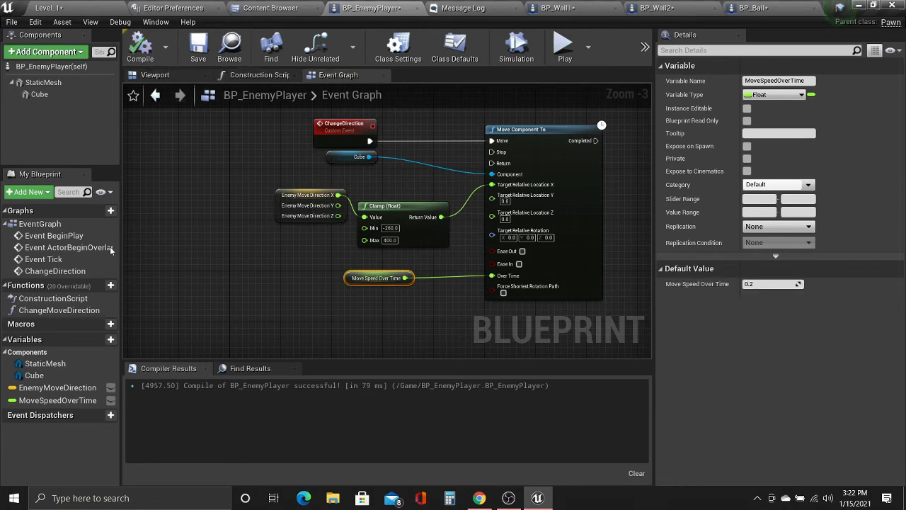
left_click(110, 401)
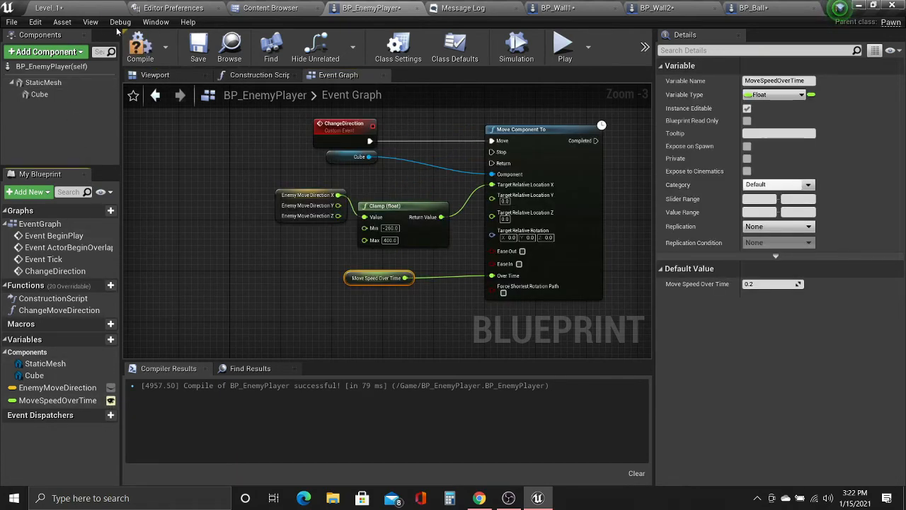
left_click(140, 46)
right_click_drag(314, 231, 251, 240)
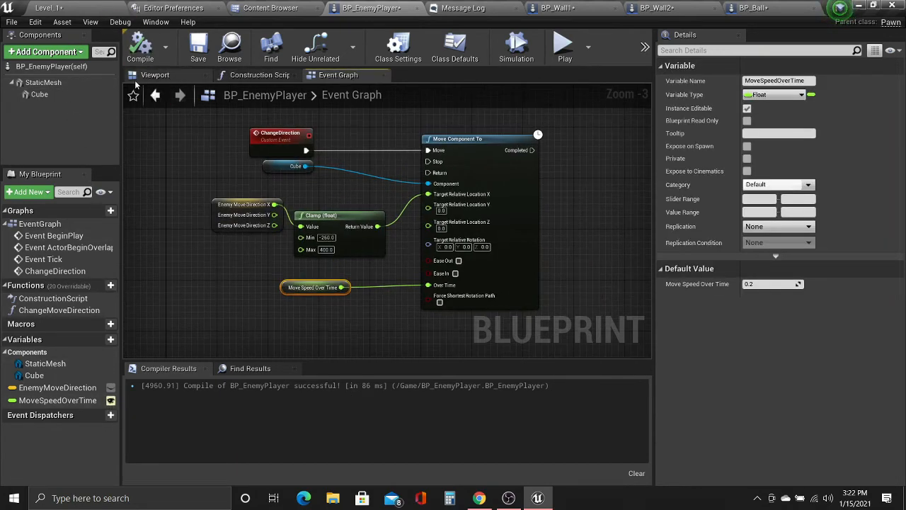
Back in the level, set Move Speed Over Time on the BP_EnemyPlayer paddle to 0.1.
left_click(90, 6)
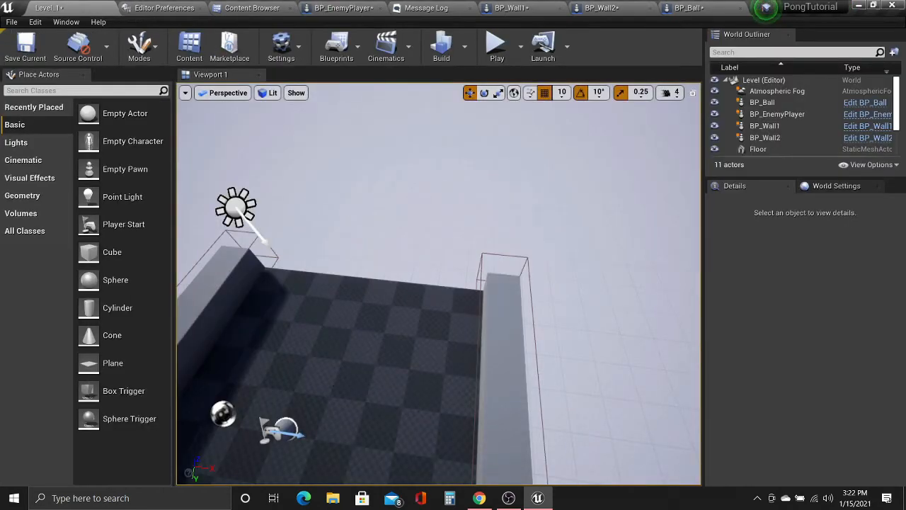
right_click_drag(340, 319, 400, 322)
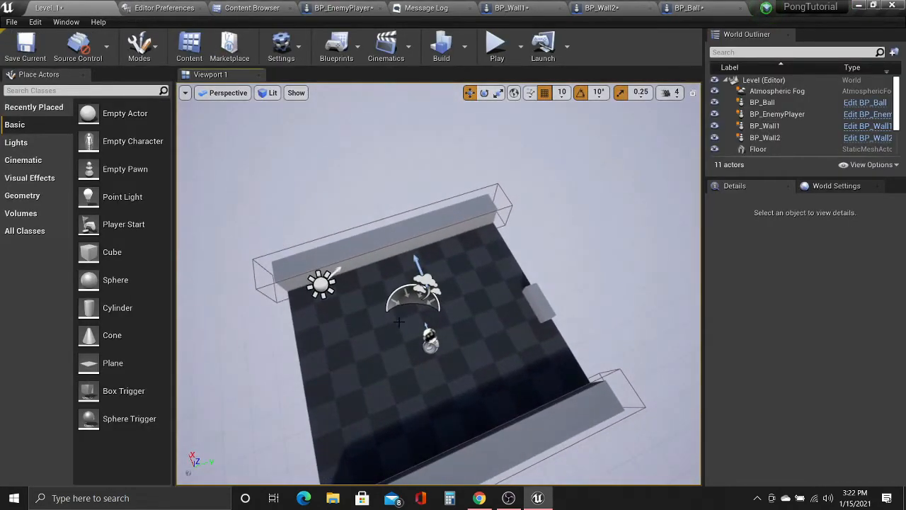
left_click(540, 305)
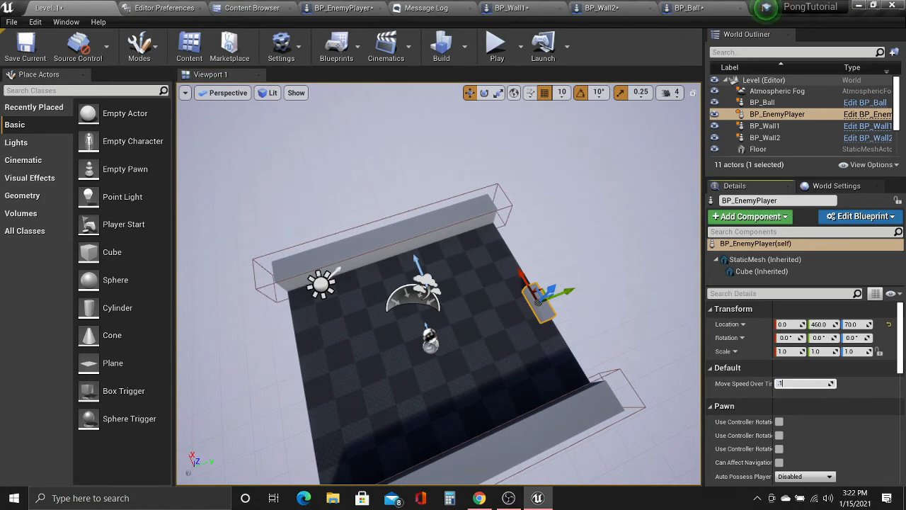
left_click(452, 331)
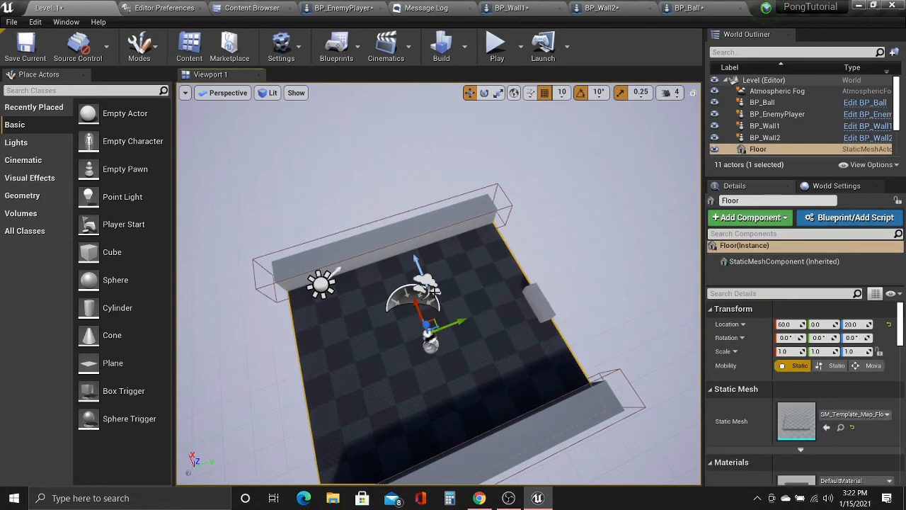
Play-test the level briefly to check the enemy paddle's tracking speed, and stop the session.
left_click(496, 44)
key("s")
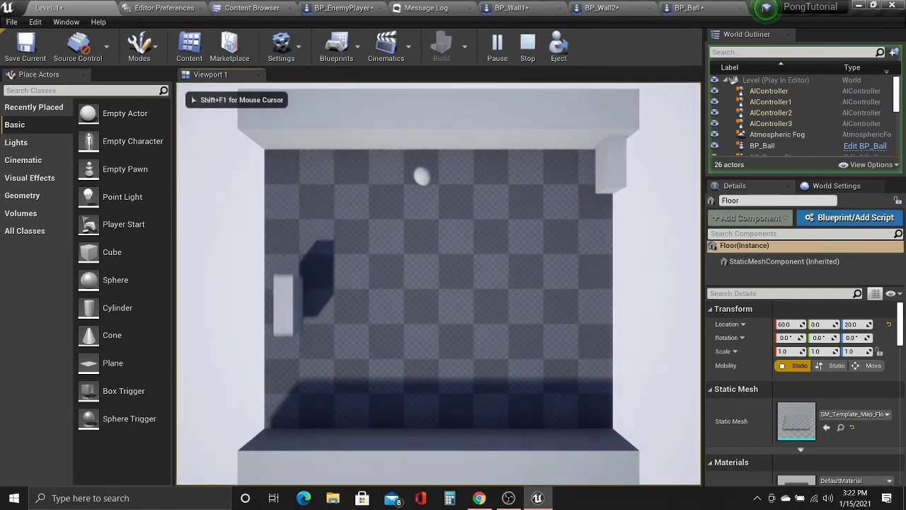
key("Escape")
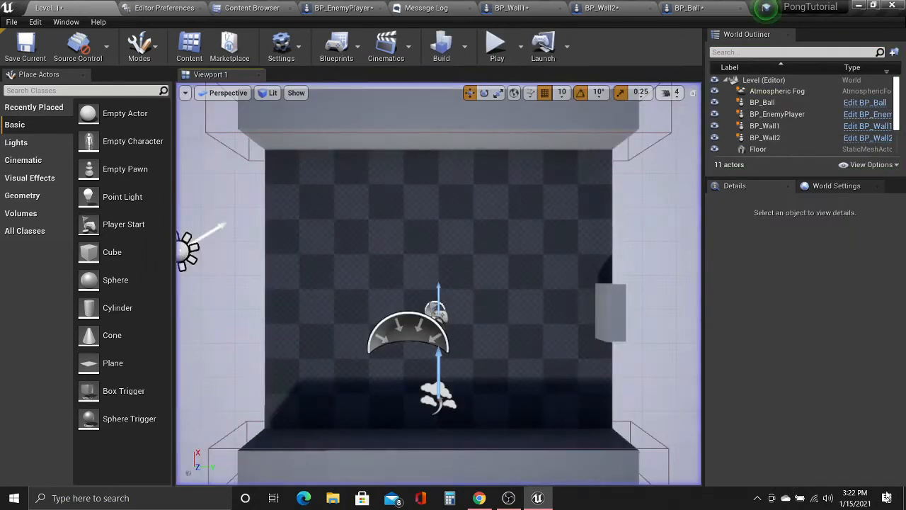
Set Move Speed Over Time on the BP_EnemyPlayer paddle in the level to 0.05.
left_click(617, 317)
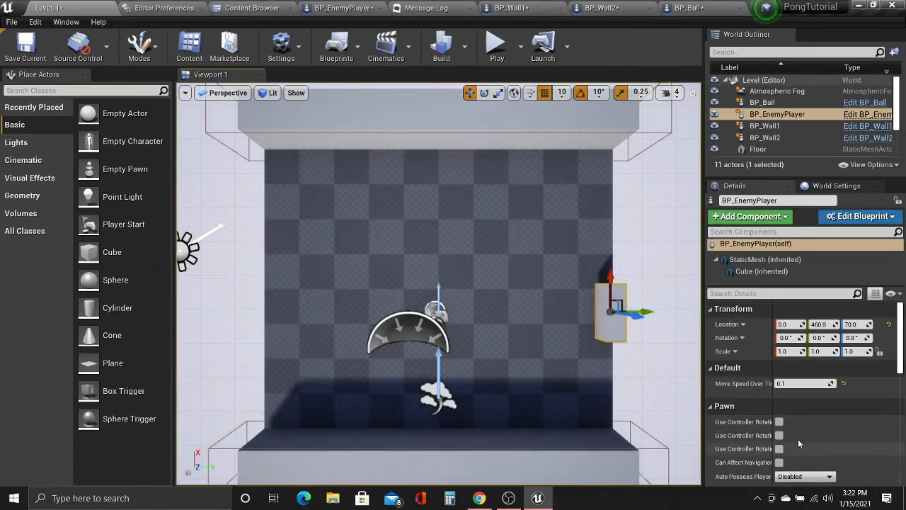
scroll(798, 439, "down", 1)
left_click(799, 364)
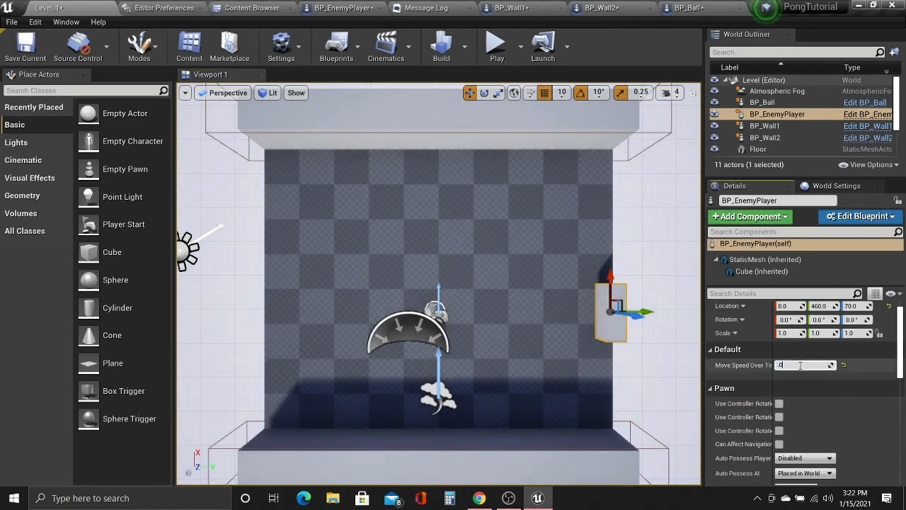
type(".05")
key("Return")
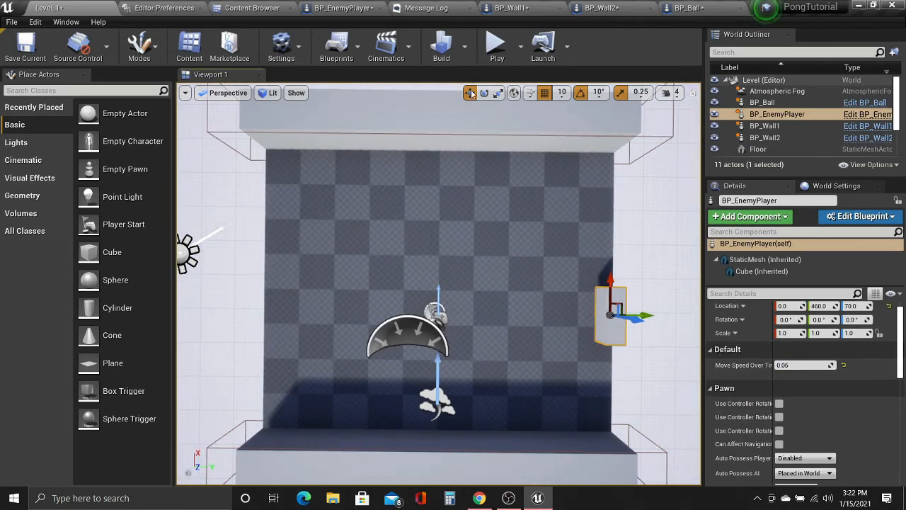
Play-test the level, moving the player paddle back and forth against the enemy paddle, and stop the session.
left_click(496, 46)
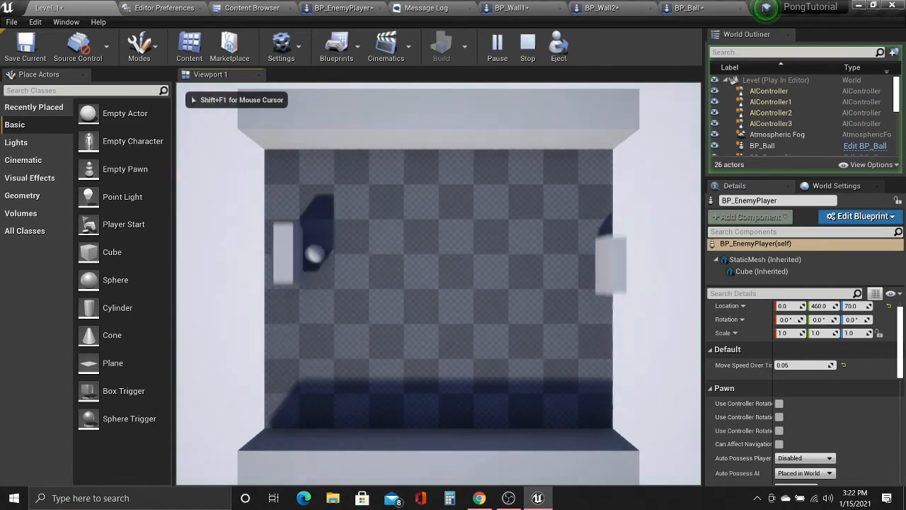
key("w")
key("s")
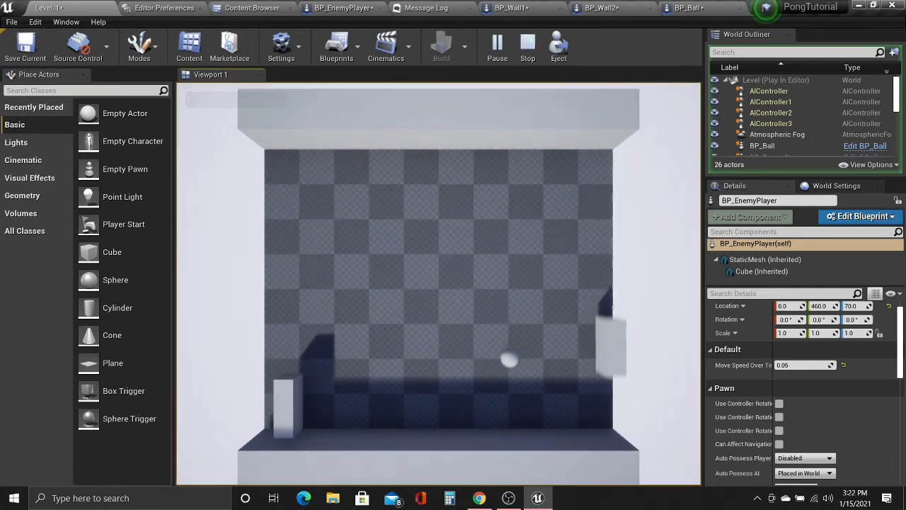
key("w")
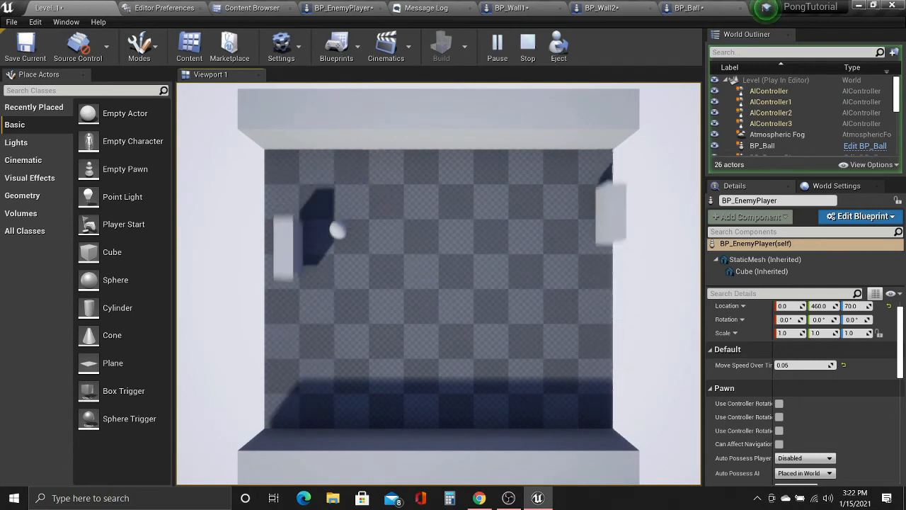
key("s")
key("Escape")
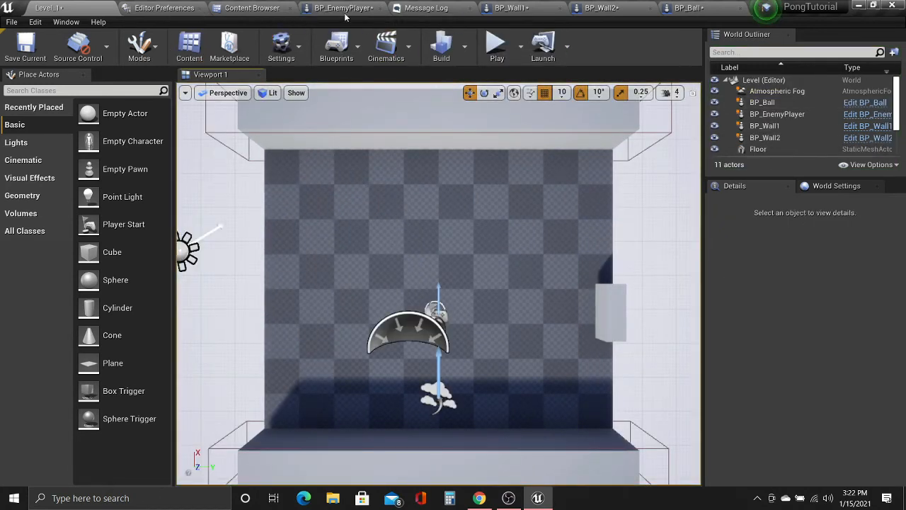
Set Move Speed Over Time on the BP_EnemyPlayer paddle to 0.1, then play-test the level briefly and stop.
left_click(620, 311)
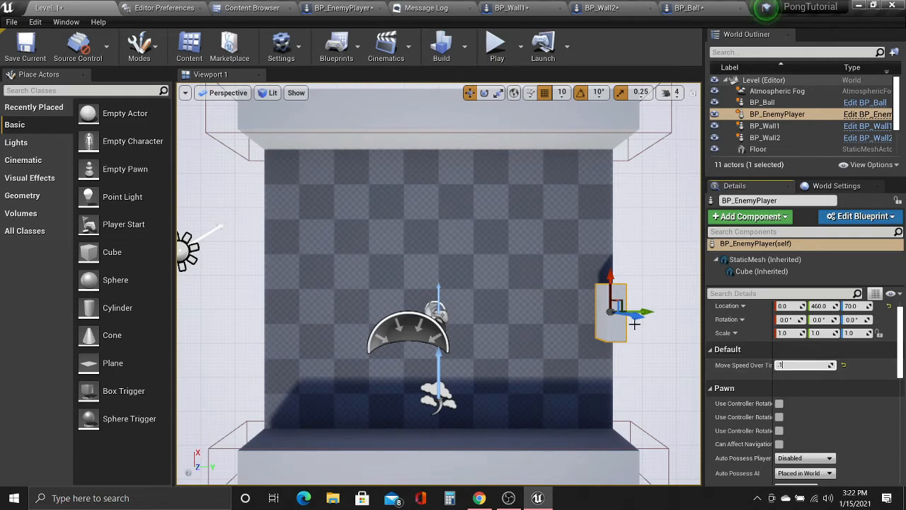
left_click(516, 271)
left_click(496, 44)
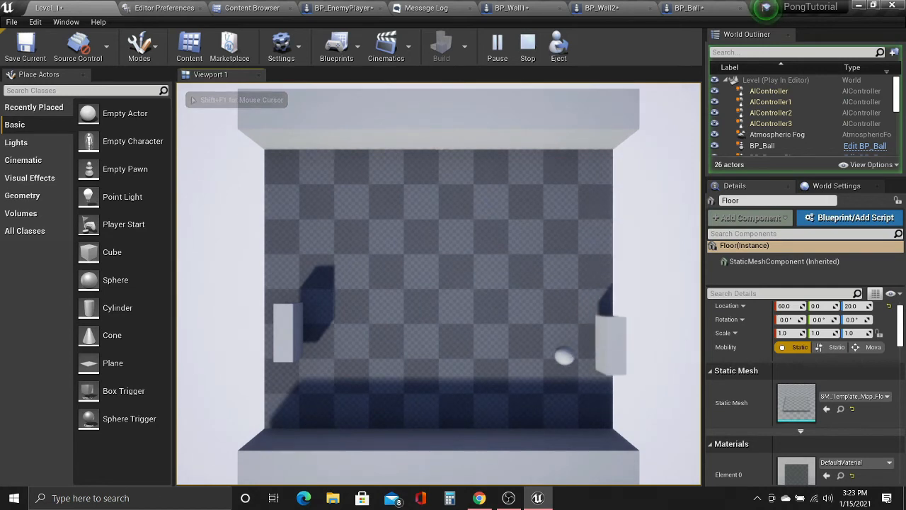
key("s")
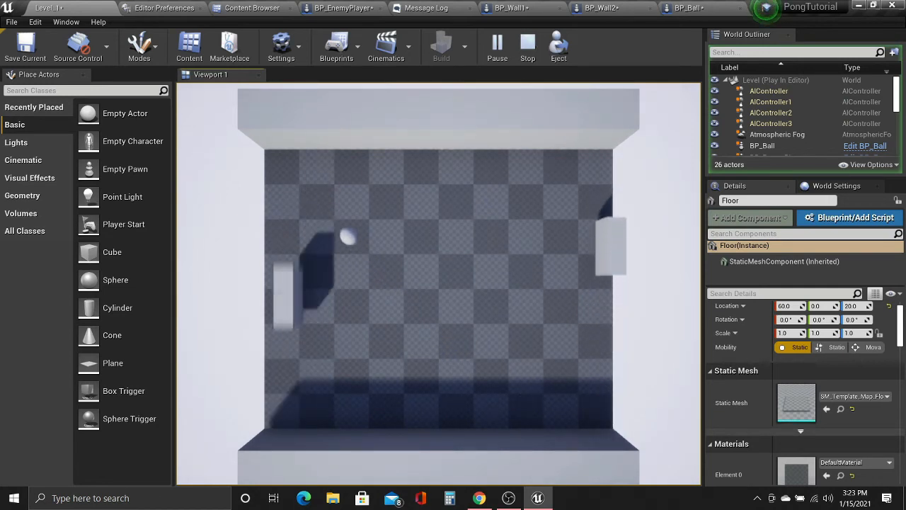
key("shift+F1")
key("Escape")
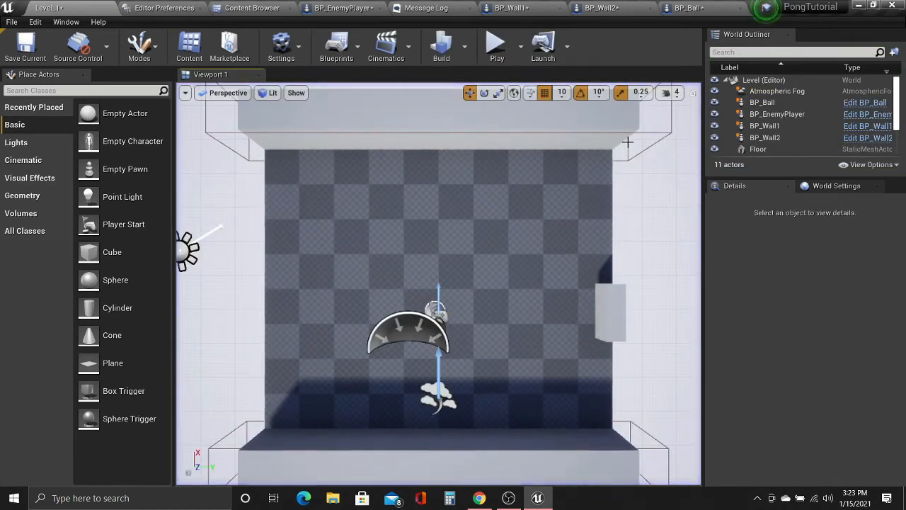
In BP_Ball, set the Sphere component's Linear Damping to 0 and compile the blueprint.
left_click(428, 310)
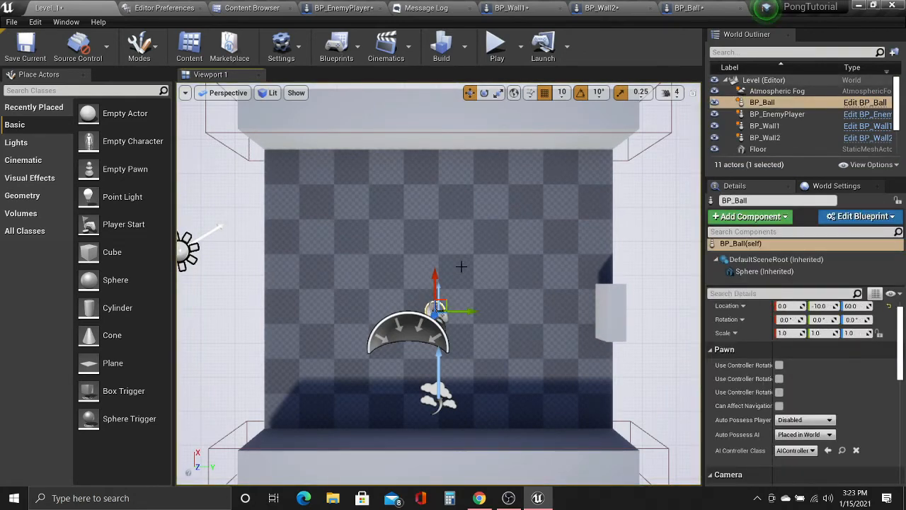
right_click_drag(468, 283, 482, 141)
left_click(685, 8)
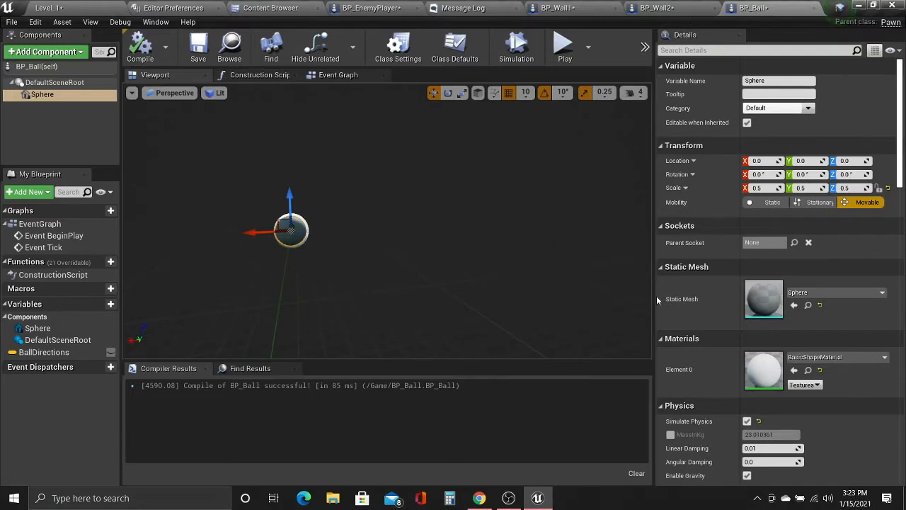
scroll(685, 305, "down", 6)
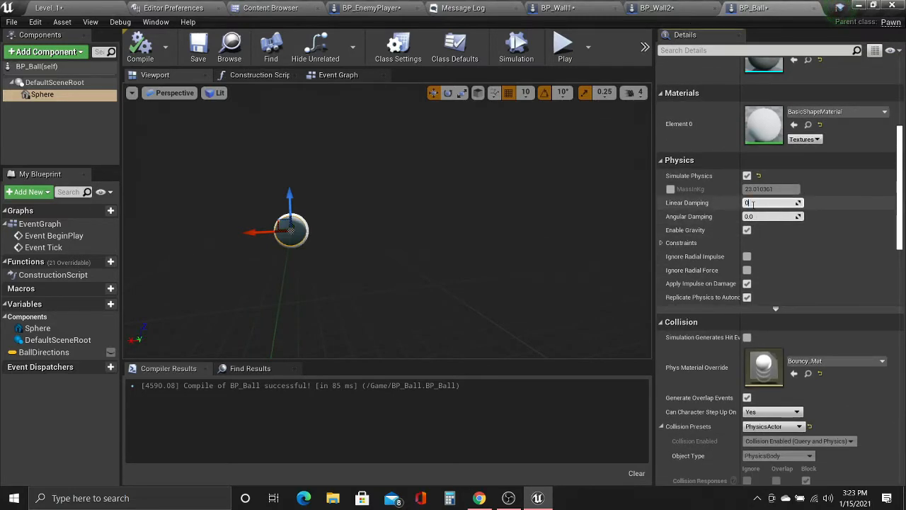
key("Return")
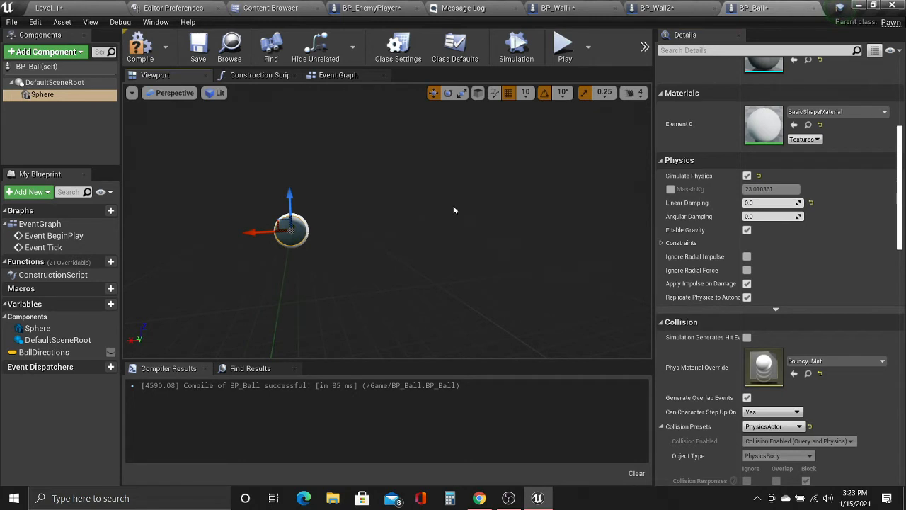
left_click(131, 49)
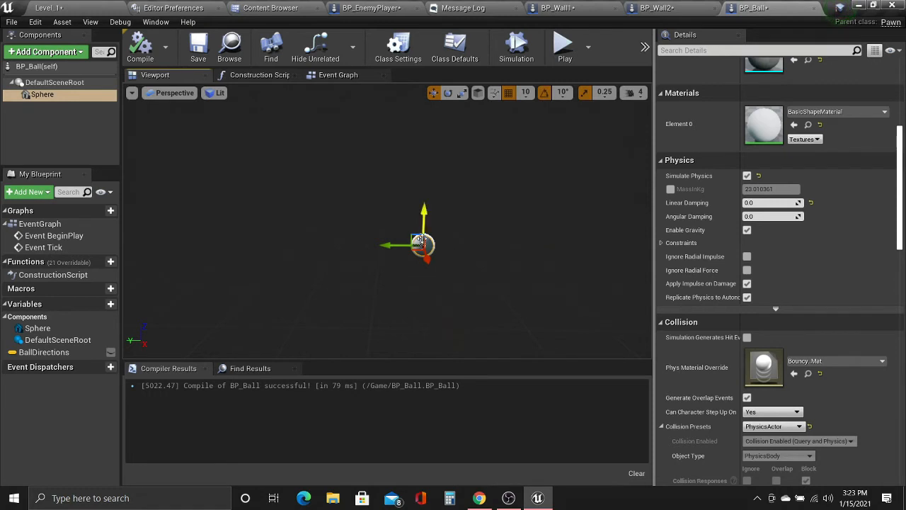
right_click_drag(424, 210, 536, 313)
left_click_drag(536, 313, 544, 247)
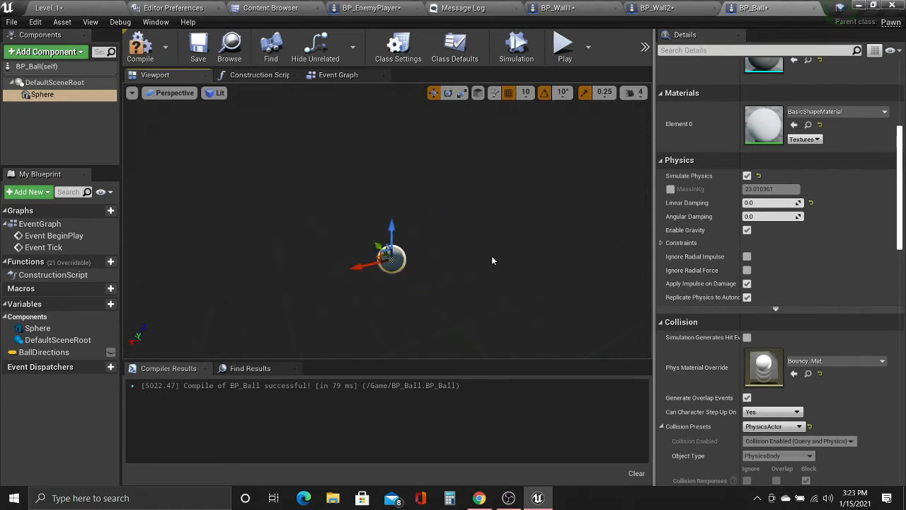
left_click(141, 47)
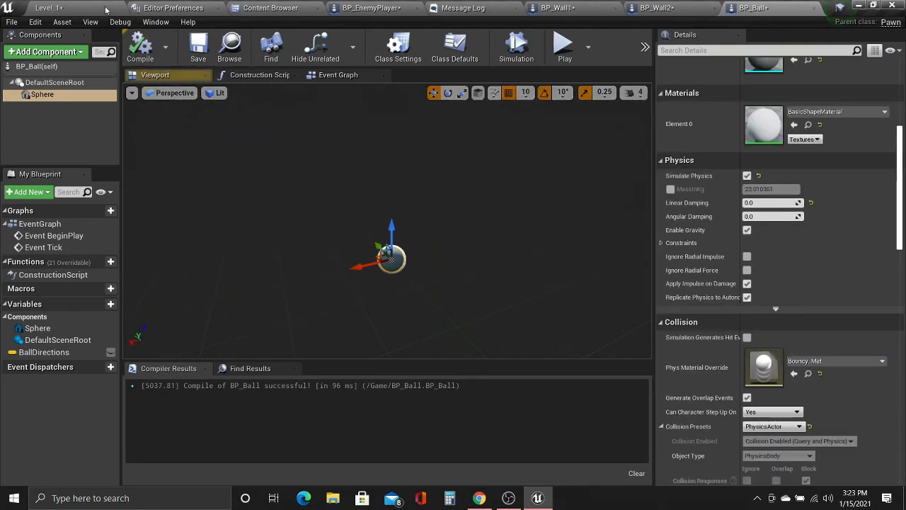
Return to the level, play-test how the undamped ball moves between paddles and walls, and stop the session.
left_click(105, 8)
left_click(497, 47)
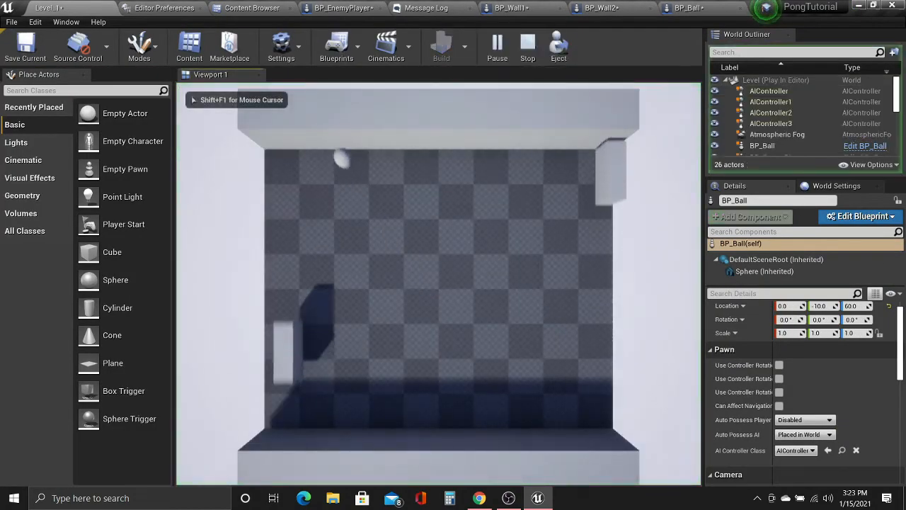
key("s")
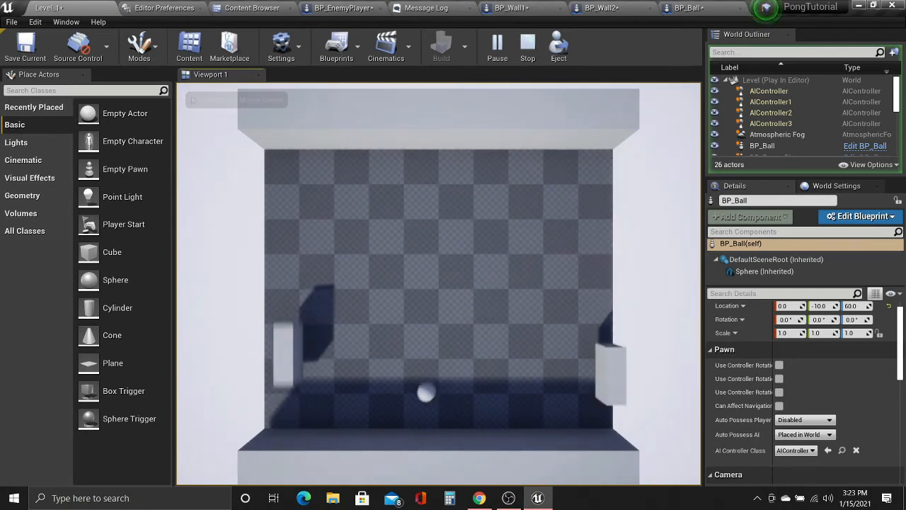
key("w")
key("s")
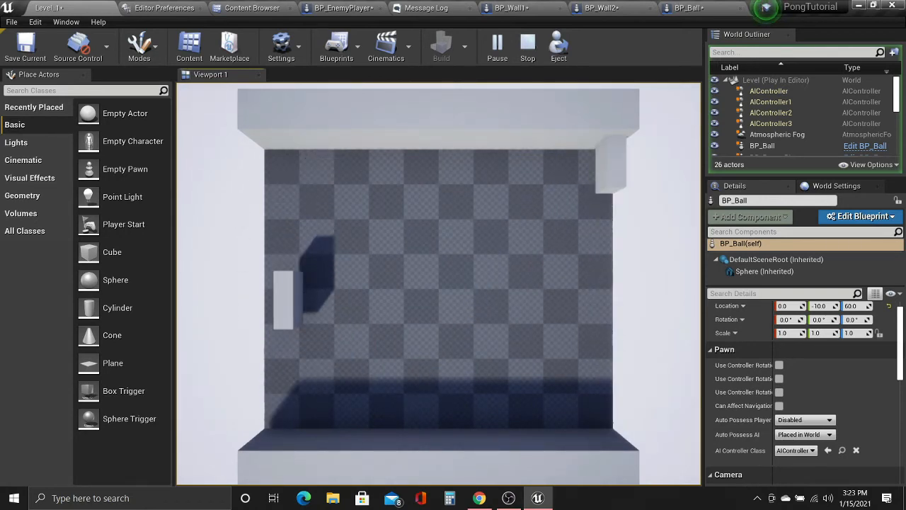
key("Escape")
In BP_Ball, lock the Sphere's Z position under the physics constraints and compile the blueprint.
right_click_drag(484, 298, 343, 215)
left_click(460, 261)
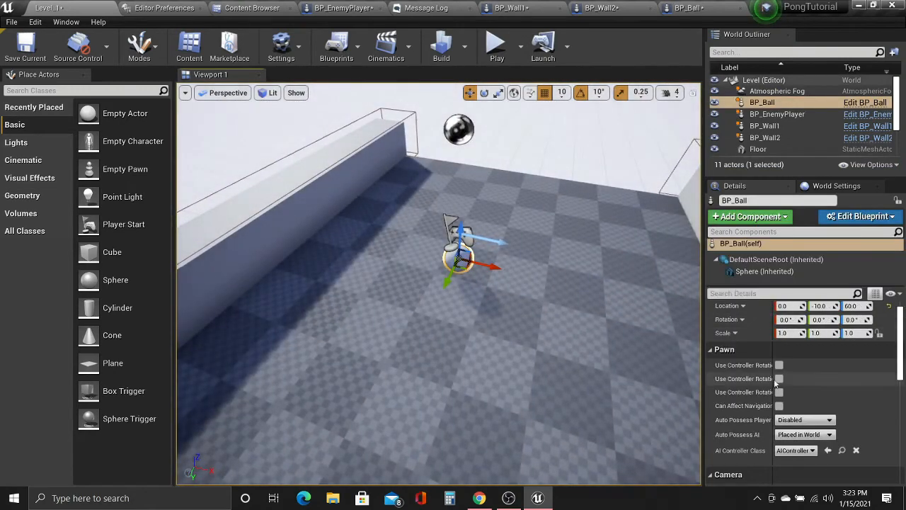
scroll(777, 381, "down", 3)
left_click(688, 8)
right_click_drag(418, 247, 672, 245)
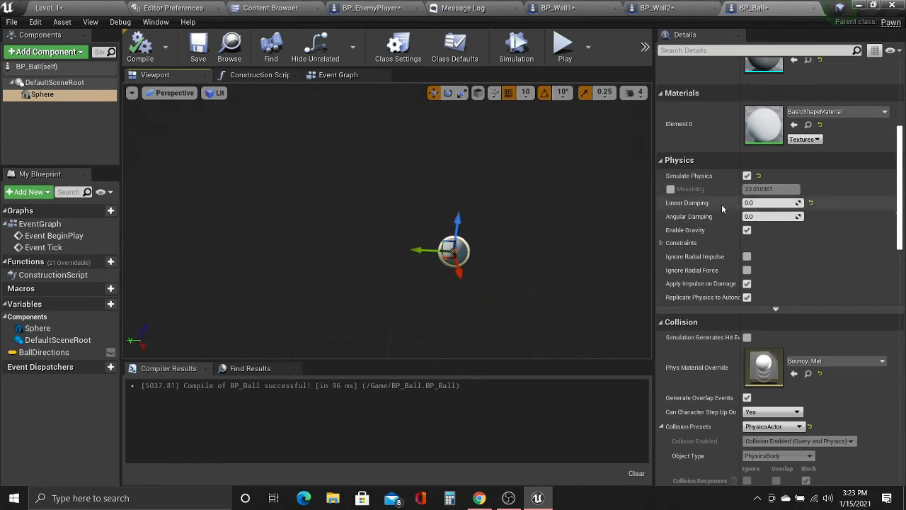
scroll(718, 252, "down", 5)
scroll(718, 253, "down", 4)
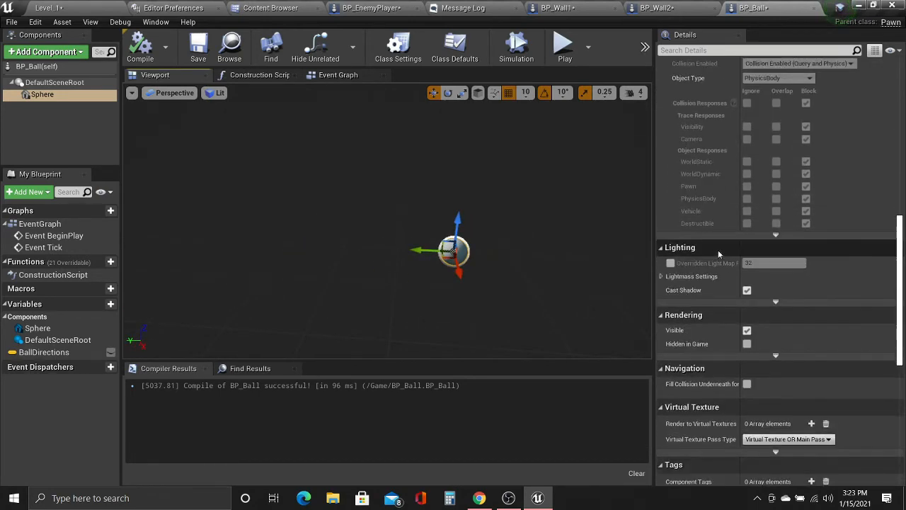
scroll(717, 252, "up", 11)
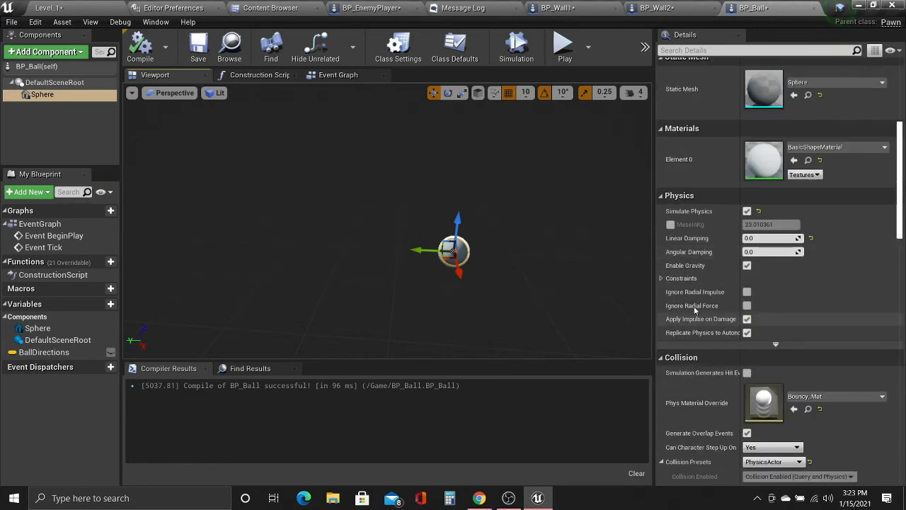
left_click(660, 278)
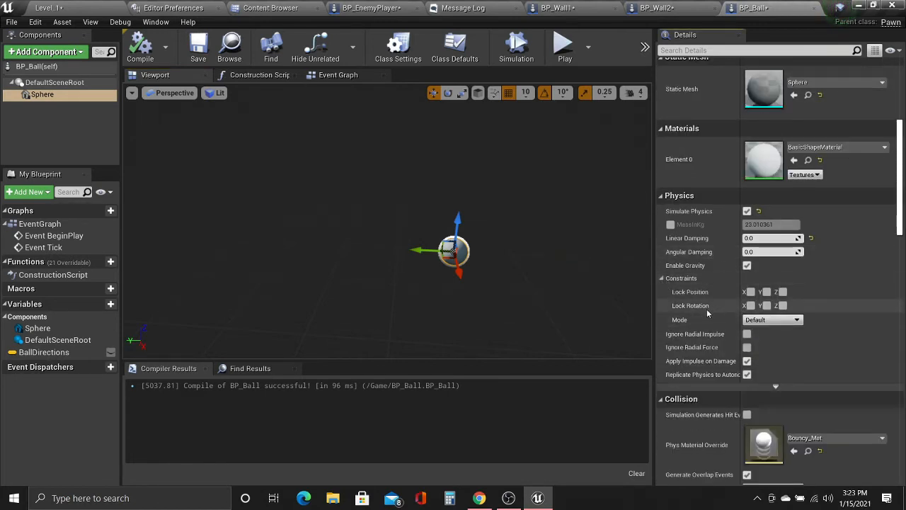
left_click(782, 291)
left_click(140, 47)
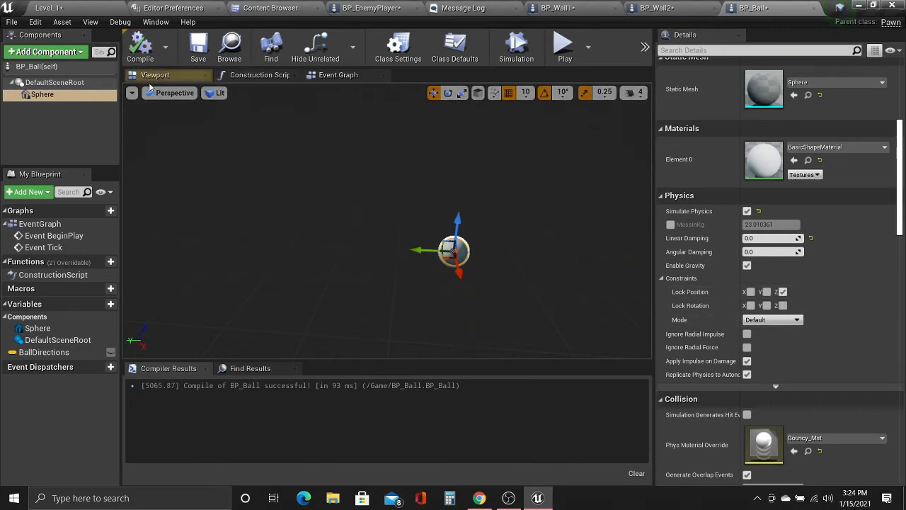
Back in the level, play-test the ball with its Z position locked, and stop the session.
left_click(48, 8)
left_click(496, 44)
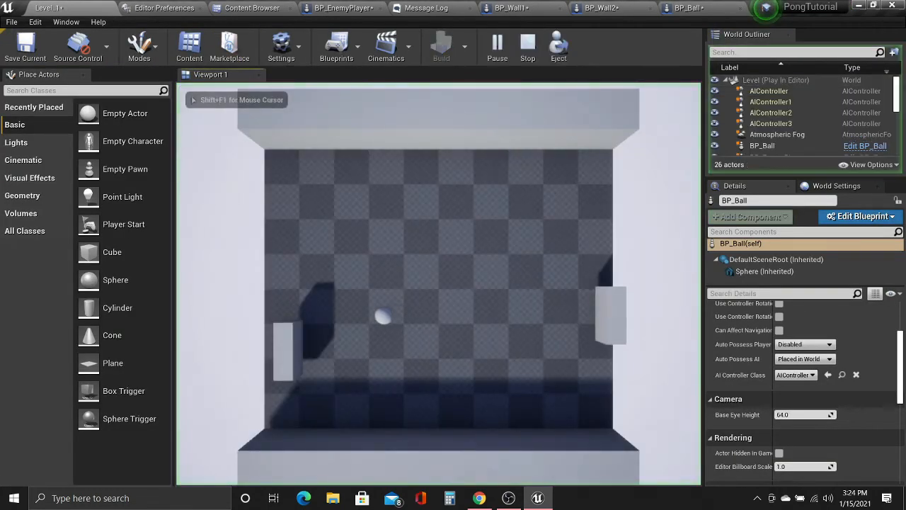
key("s")
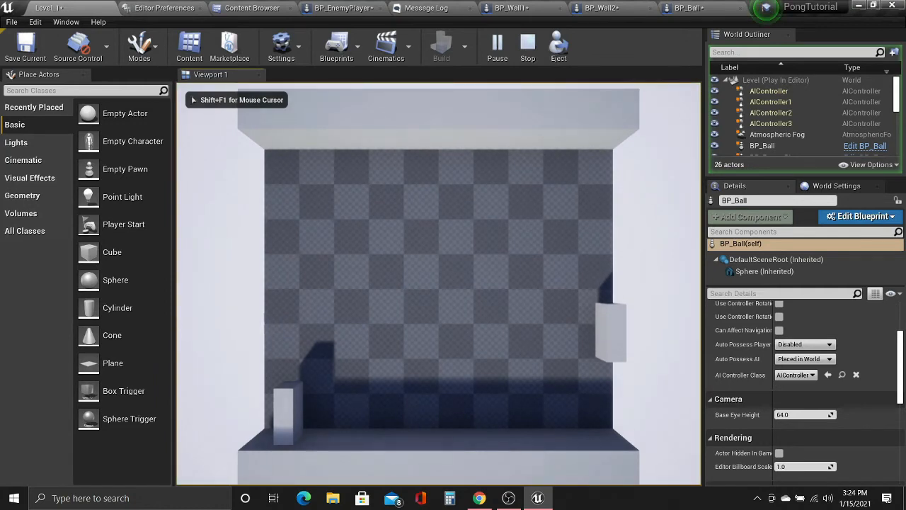
key("w")
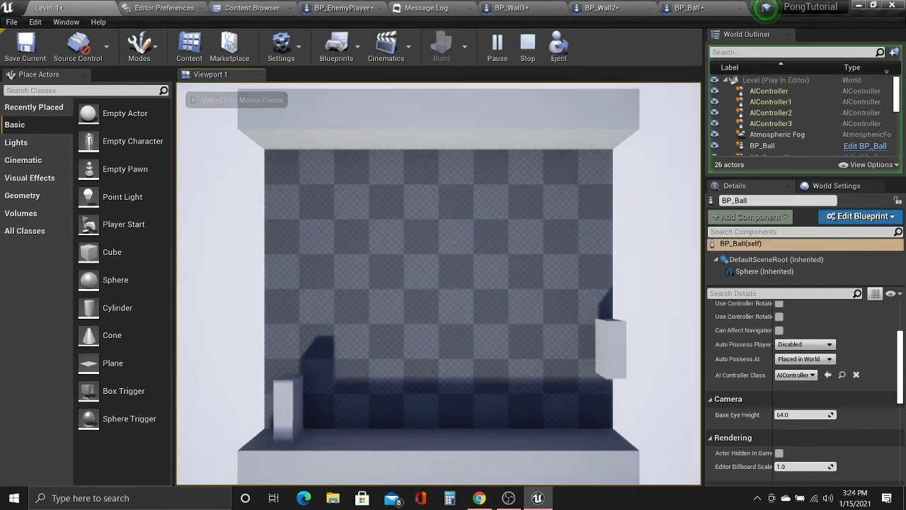
key("Escape")
right_click_drag(299, 324, 149, 312)
key("w")
right_click_drag(397, 283, 626, 287)
key("s")
key("w")
key("s")
mouse_move(453, 283)
right_mouse_down()
mouse_move(255, 279)
mouse_move(205, 244)
mouse_move(216, 219)
mouse_move(382, 212)
mouse_move(425, 198)
mouse_move(368, 187)
mouse_move(396, 276)
mouse_move(446, 283)
right_mouse_up()
key("w")
key("s")
key("w")
key("w")
key("s")
key("w")
key("s")
key("s")
mouse_move(368, 283)
right_mouse_down()
mouse_move(418, 280)
mouse_move(368, 282)
right_mouse_up()
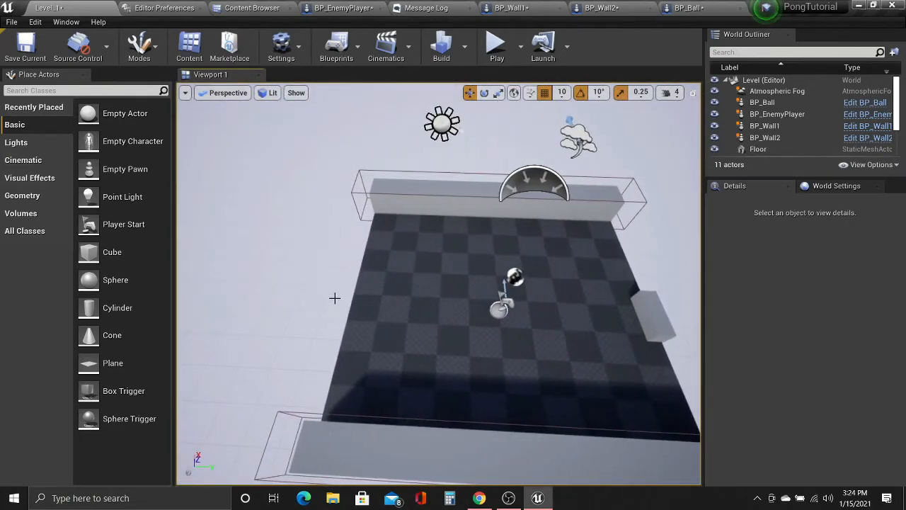
key("d")
right_click_drag(452, 297, 566, 379)
key("a")
right_click_drag(486, 347, 338, 319)
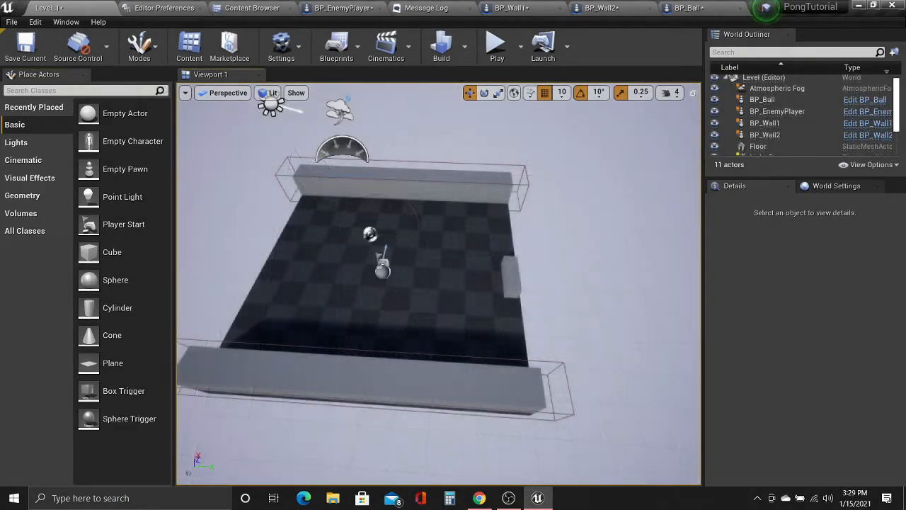
right_click_drag(394, 193, 372, 246)
key("s")
key("d")
key("w")
key("a")
key("s")
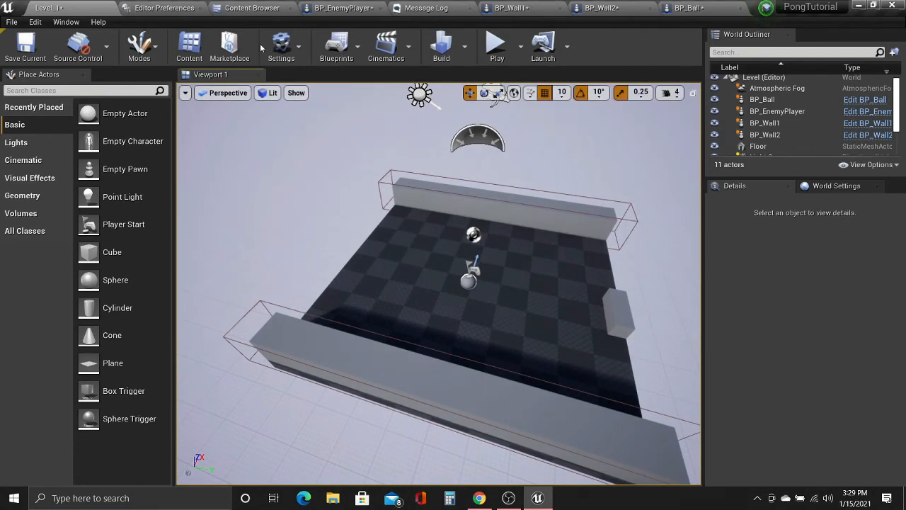
Create a new Actor blueprint class in the Content folder and name it BP_GoalSideOne.
left_click(252, 8)
right_click(433, 100)
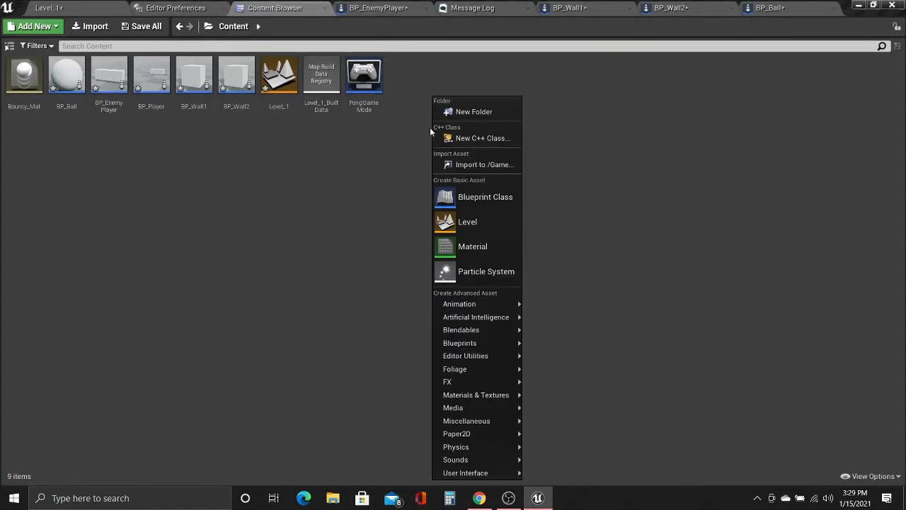
left_click(476, 191)
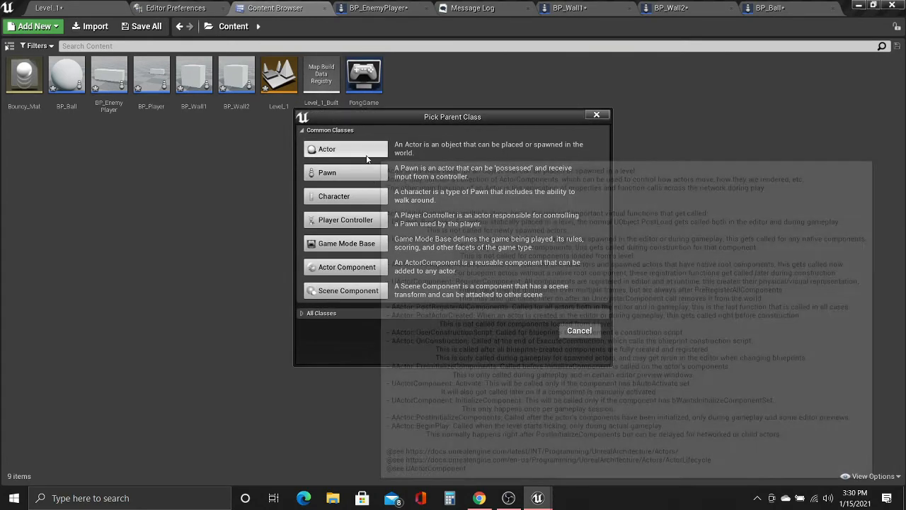
left_click(365, 154)
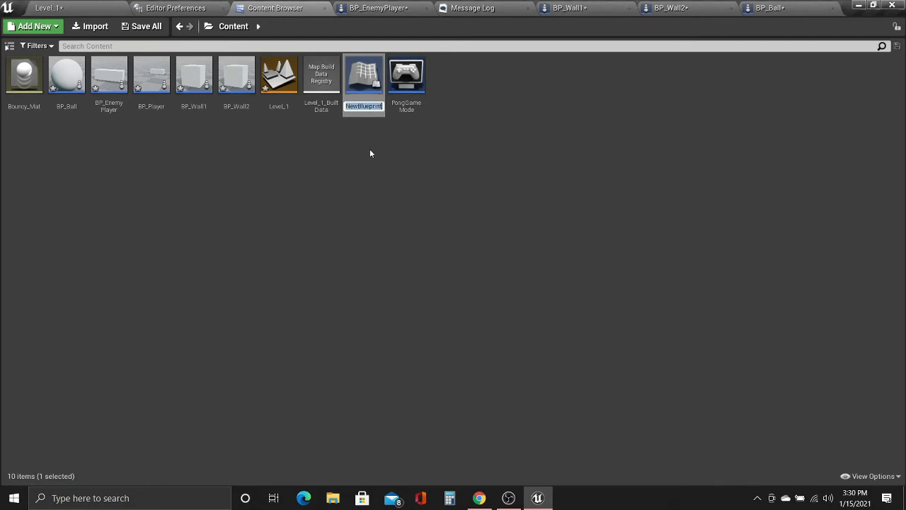
type("Goal")
key("BackSpace")
key("BackSpace")
key("BackSpace")
key("BackSpace")
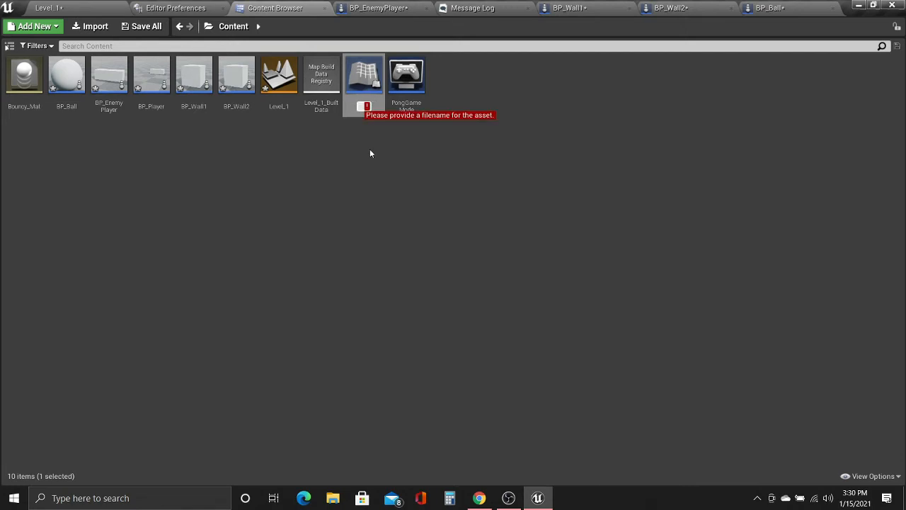
type("BP_")
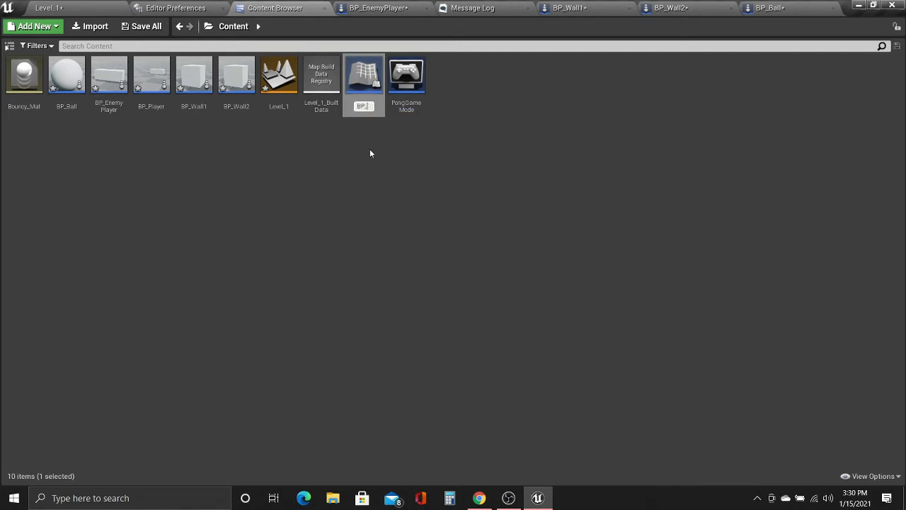
type("GoalSideOne")
key("Return")
left_click(340, 169)
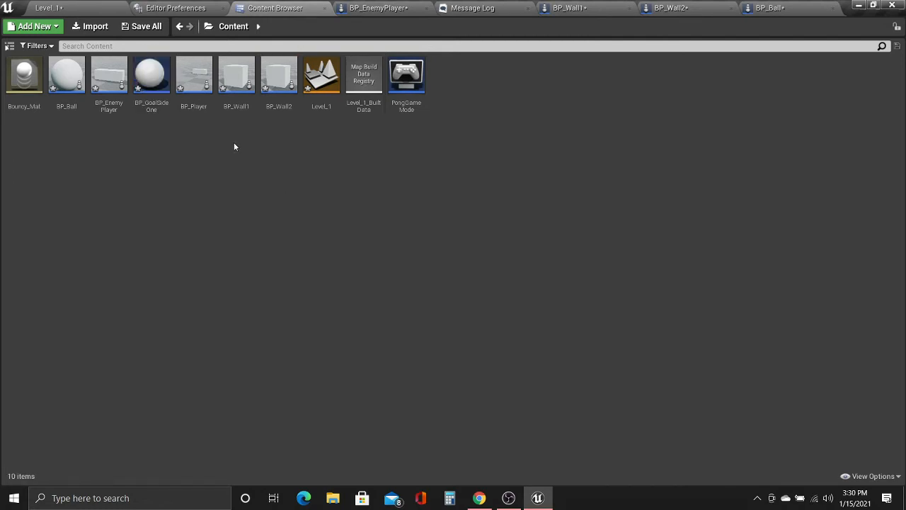
Open BP_GoalSideOne, add a Box Collision component under the default scene root, and compile the blueprint.
double_click(145, 76)
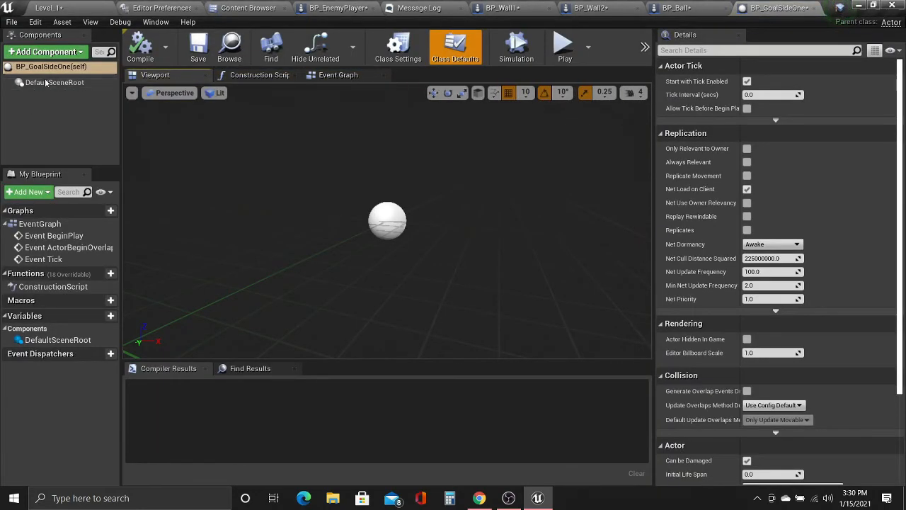
left_click(50, 52)
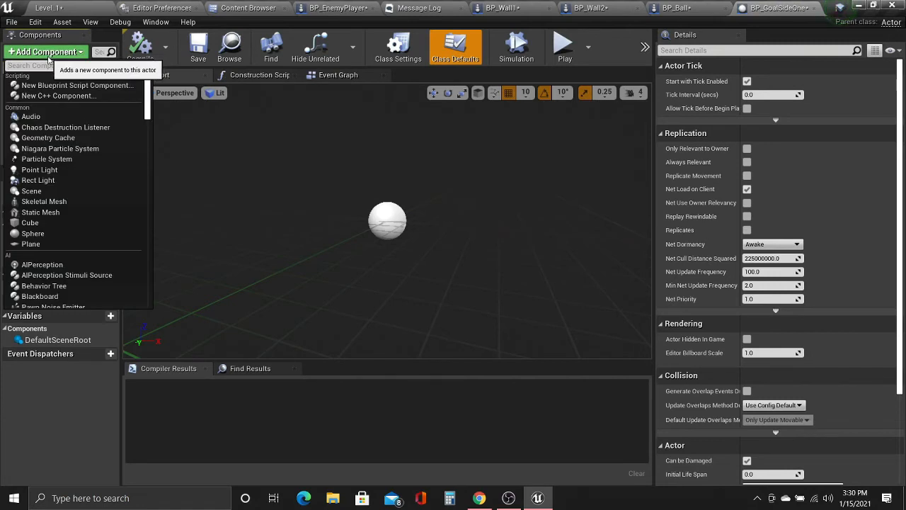
type("boc")
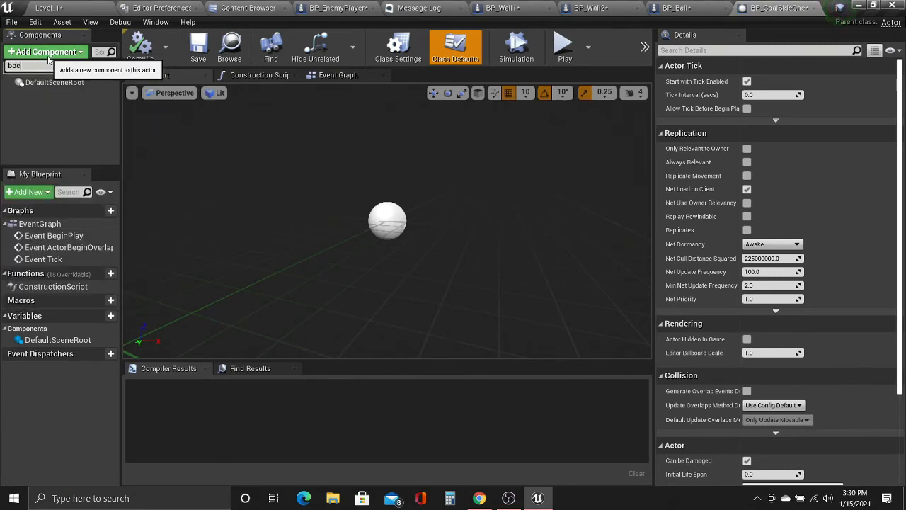
key("BackSpace")
type("x")
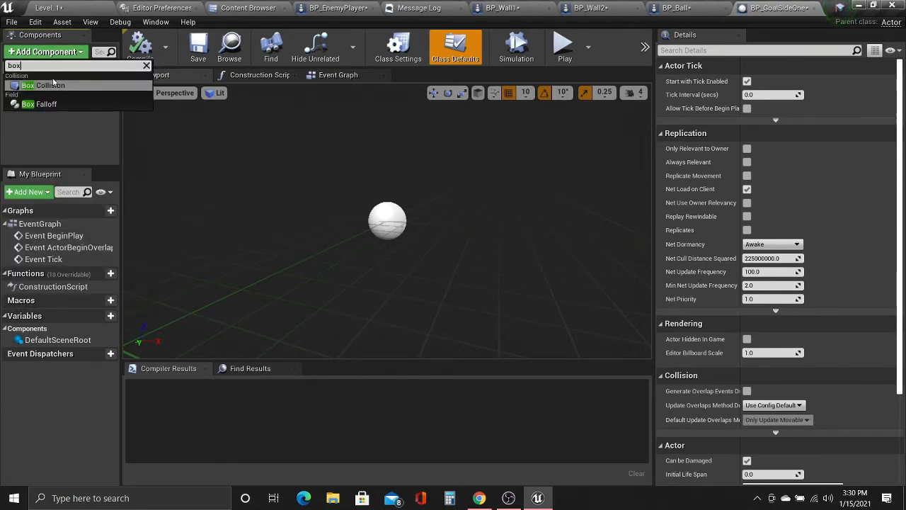
left_click(53, 85)
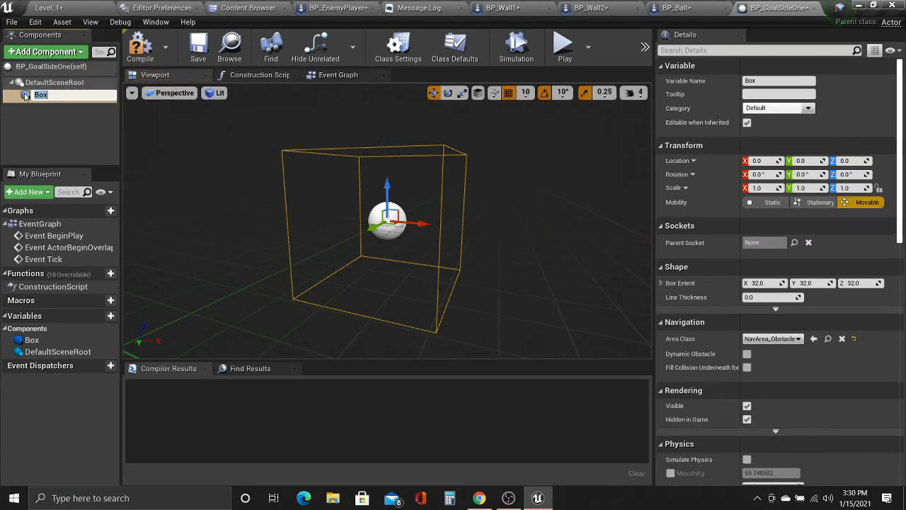
left_click(140, 47)
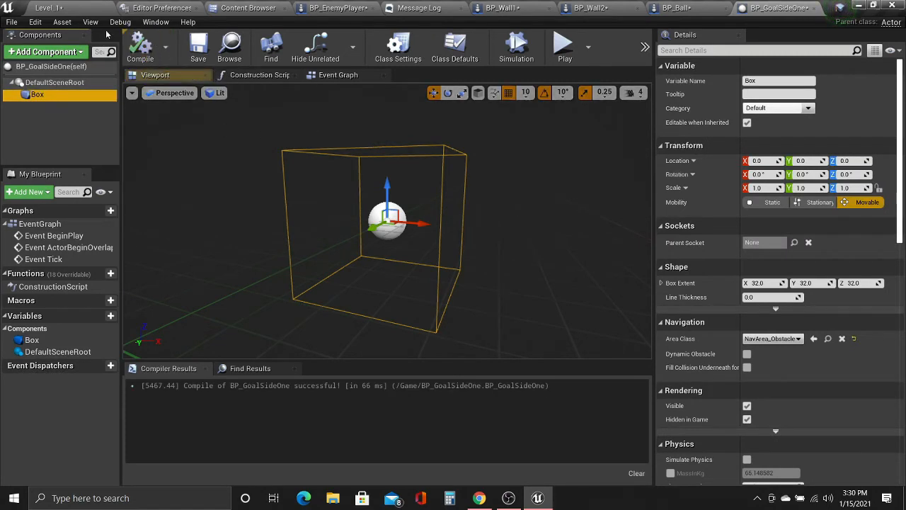
Place BP_GoalSideOne in the level and move it just outside the floor's open end, opposite the enemy paddle.
left_click(62, 8)
left_click(234, 10)
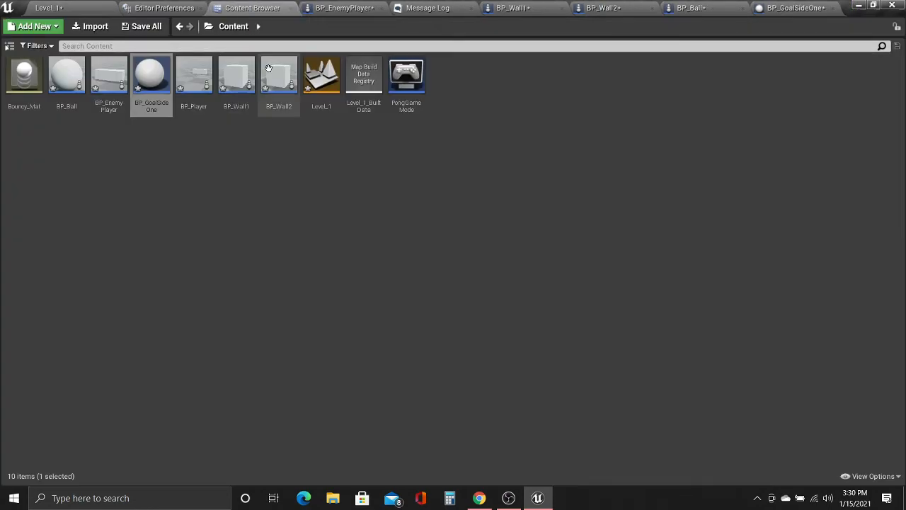
left_click_drag(152, 82, 341, 246)
mouse_move(387, 228)
right_mouse_down()
mouse_move(346, 230)
mouse_move(396, 219)
mouse_move(368, 228)
mouse_move(387, 228)
right_mouse_up()
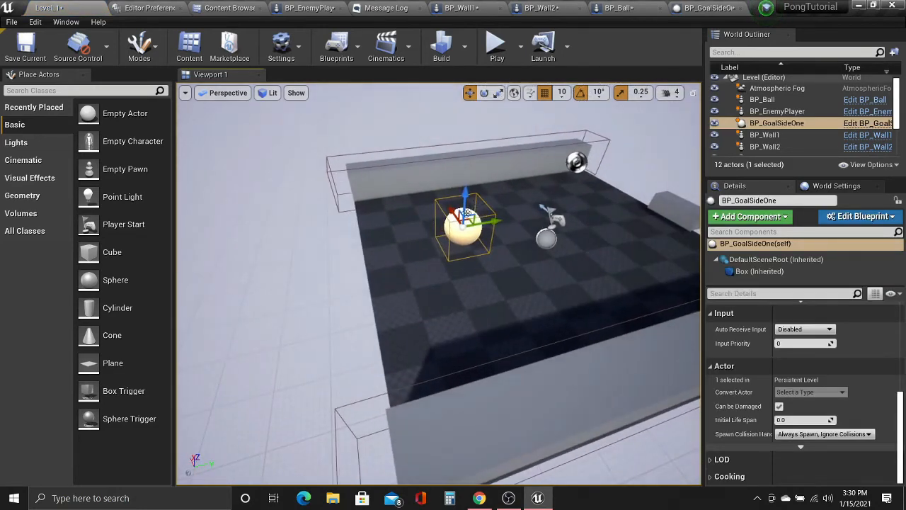
left_click_drag(487, 220, 314, 352)
right_click_drag(313, 351, 375, 327)
left_click_drag(473, 301, 327, 309)
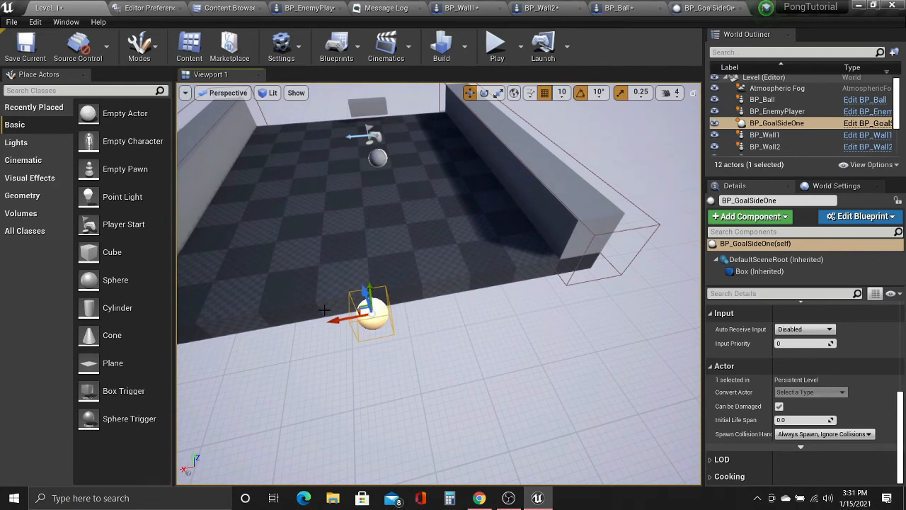
Scale BP_GoalSideOne along X to span the gap between the walls, make it taller, and raise it to floor level.
key("r")
right_click_drag(357, 305, 299, 280)
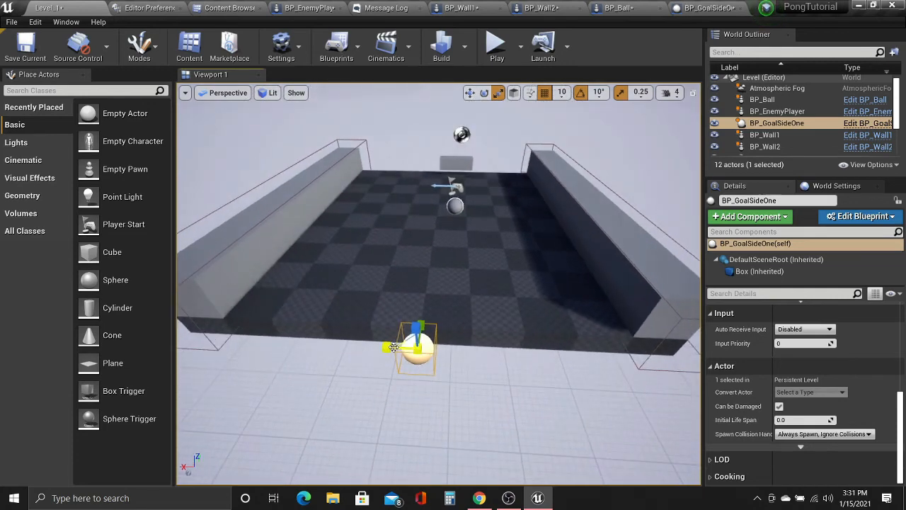
left_click_drag(386, 347, 316, 345)
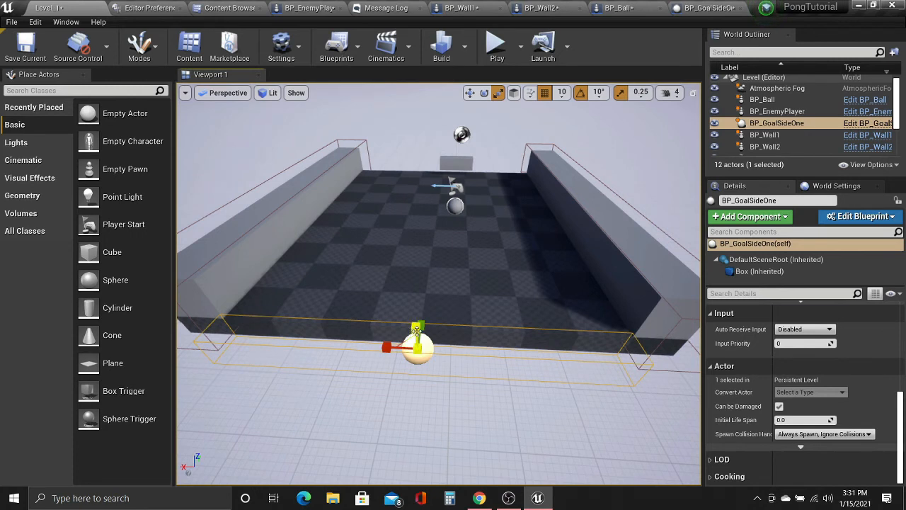
left_click_drag(416, 331, 417, 285)
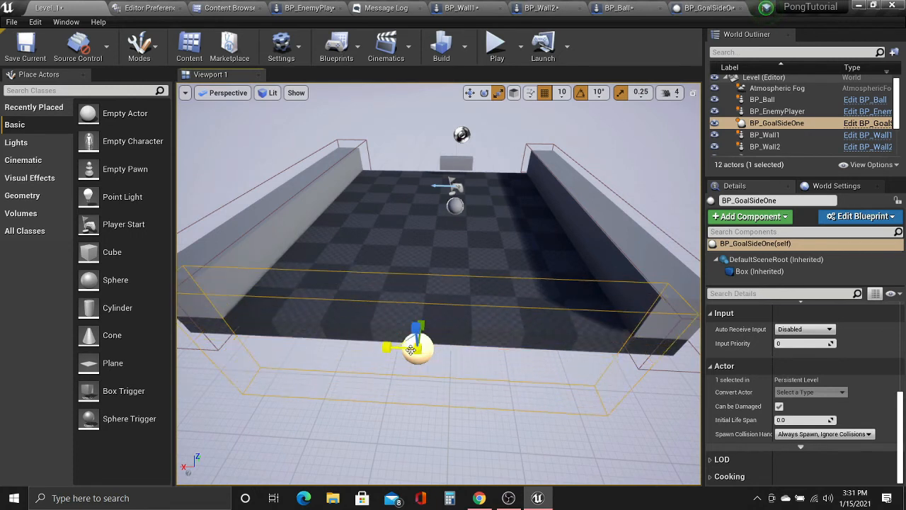
key("e")
key("w")
left_click_drag(418, 339, 414, 306)
right_click_drag(466, 287, 441, 288)
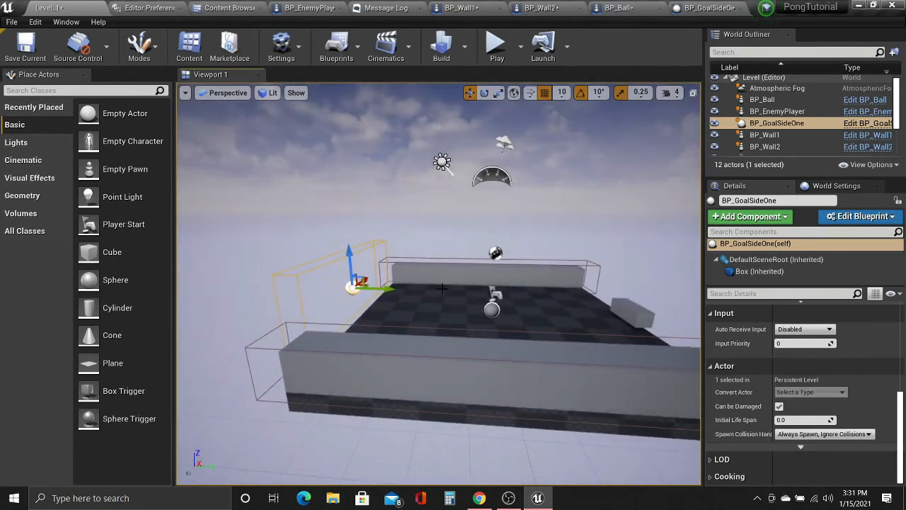
Duplicate the BP_GoalSideOne blueprint in the Content folder and name the copy BP_GoalSidetwo.
left_click(230, 8)
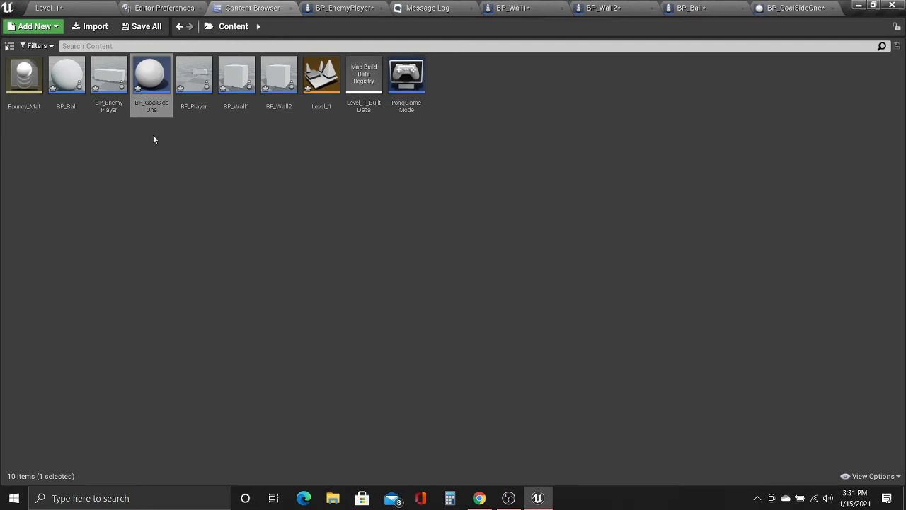
left_click(163, 85)
key("ctrl+w")
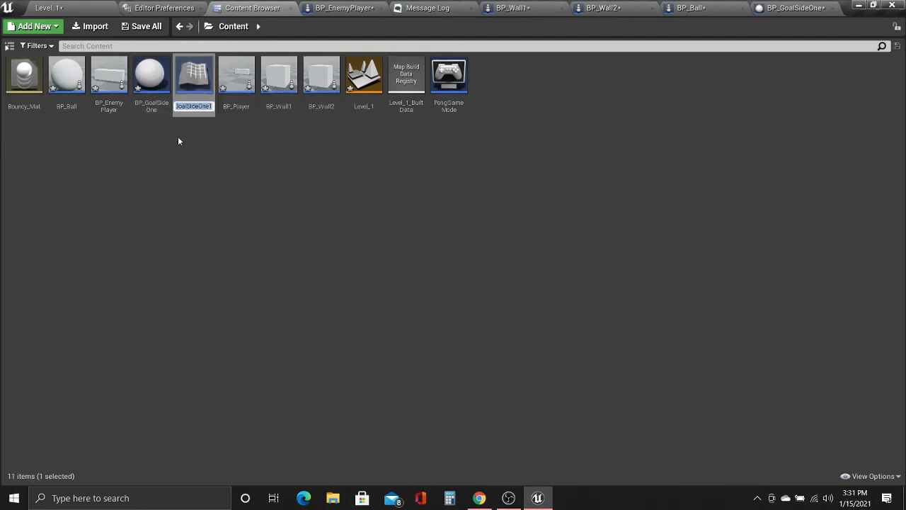
type("BP_GoalSide")
type("two")
key("Return")
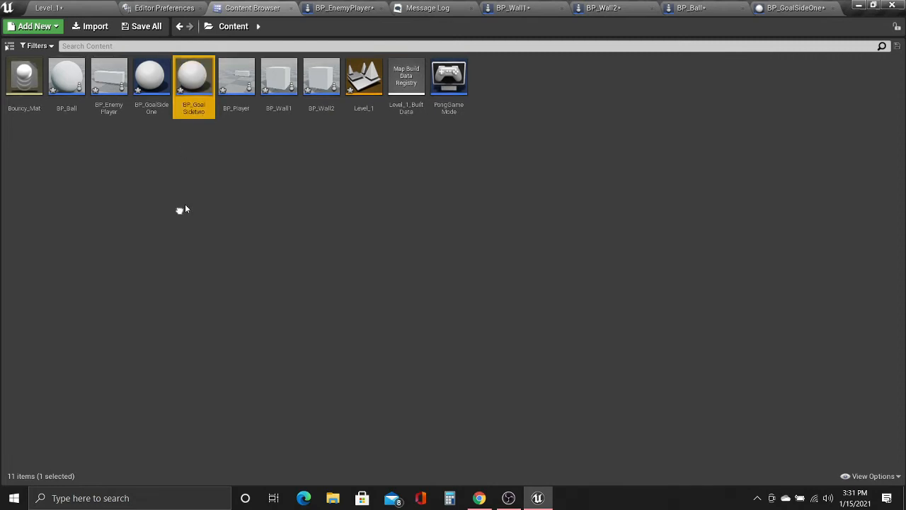
Place BP_GoalSidetwo in the level and move it just outside the floor edge behind the enemy paddle.
left_click_drag(204, 79, 109, 32)
left_click_drag(97, 7, 653, 320)
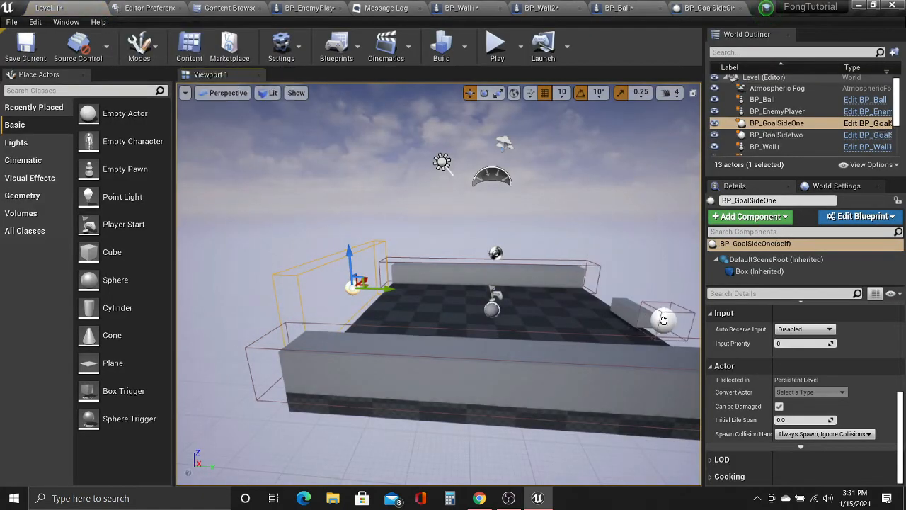
left_click(663, 320)
key("d")
right_click_drag(596, 301, 595, 300)
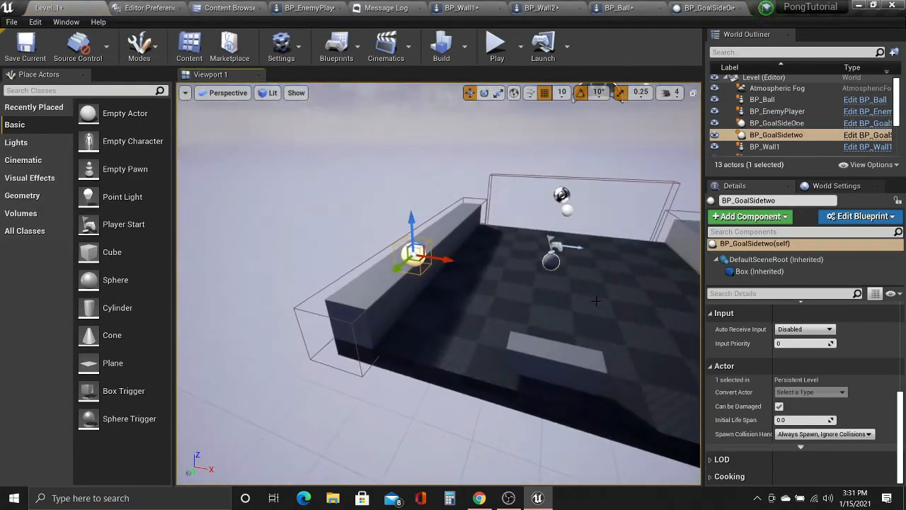
right_click_drag(400, 260, 400, 260)
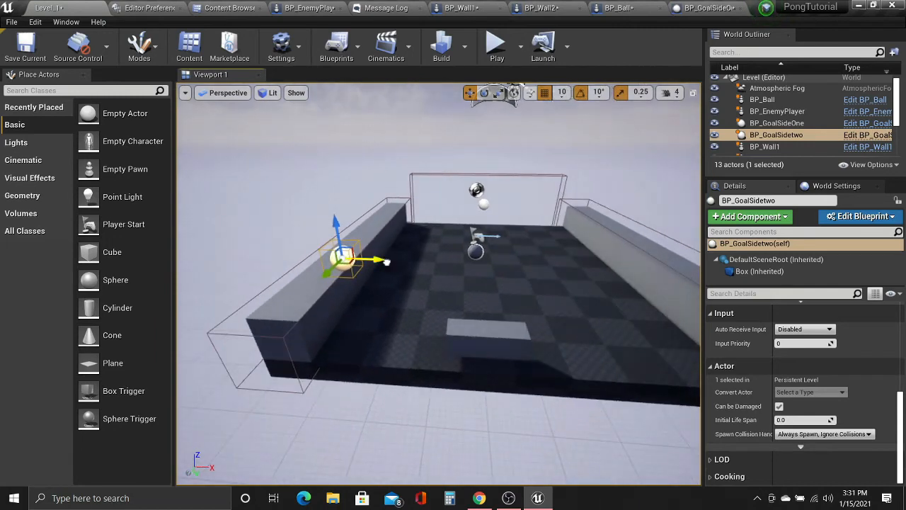
left_click_drag(386, 262, 537, 277)
right_click_drag(537, 278, 537, 278)
key("a")
left_click_drag(399, 244, 515, 274)
left_click_drag(487, 202, 486, 274)
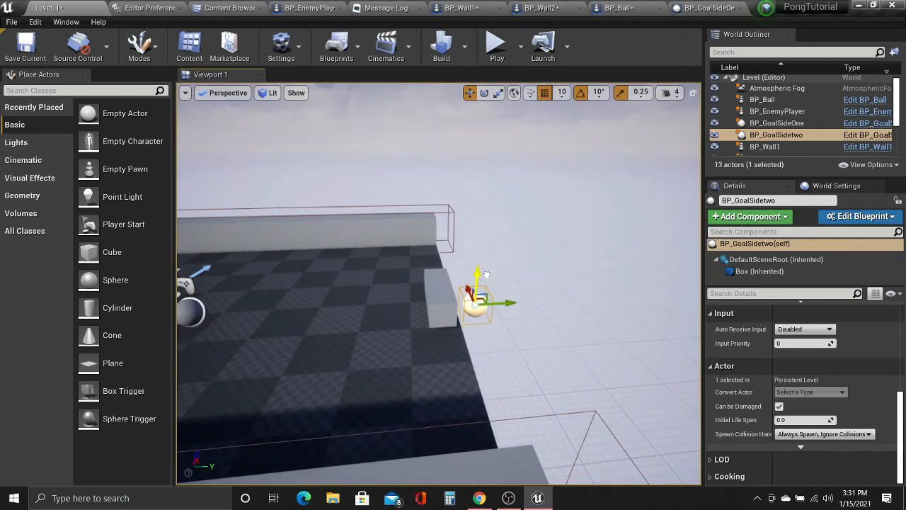
Scale BP_GoalSidetwo along X to span both walls, increase its height, and raise it to match the opposite goal.
key("d")
right_click_drag(481, 281, 482, 282)
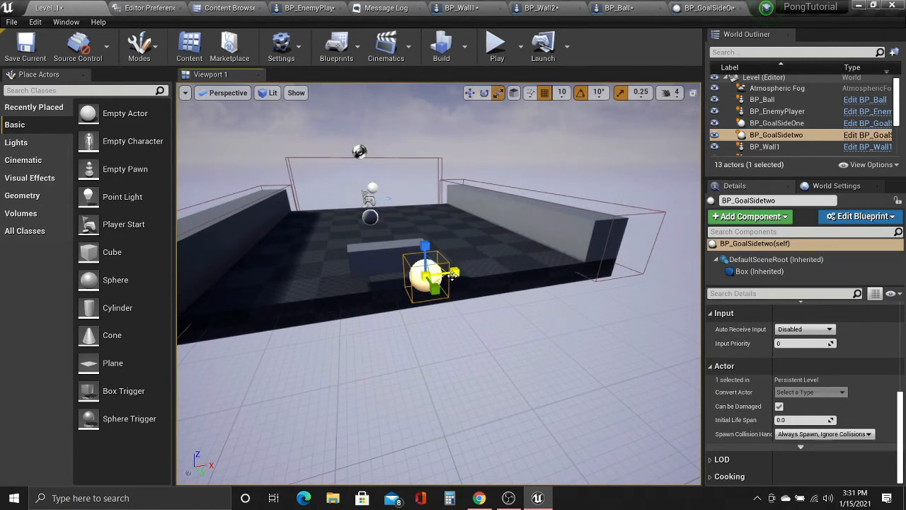
left_click_drag(454, 272, 504, 267)
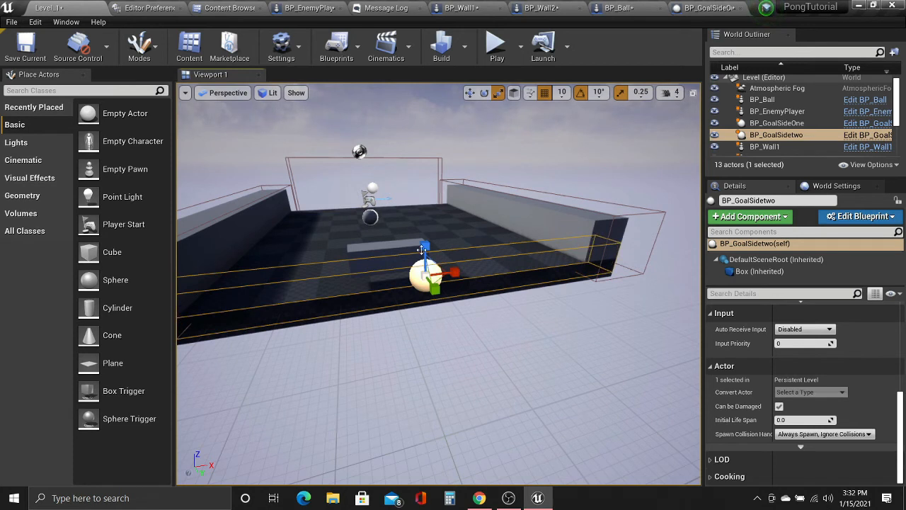
left_click_drag(424, 248, 425, 210)
key("a")
right_click_drag(419, 212, 489, 246)
key("w")
key("s")
key("a")
key("d")
right_click_drag(340, 228, 340, 228)
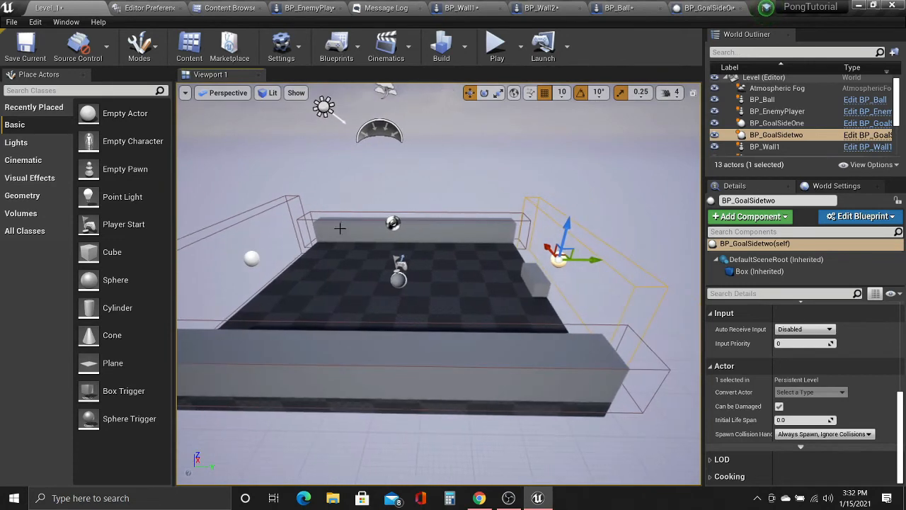
left_click(398, 278)
left_click(261, 248)
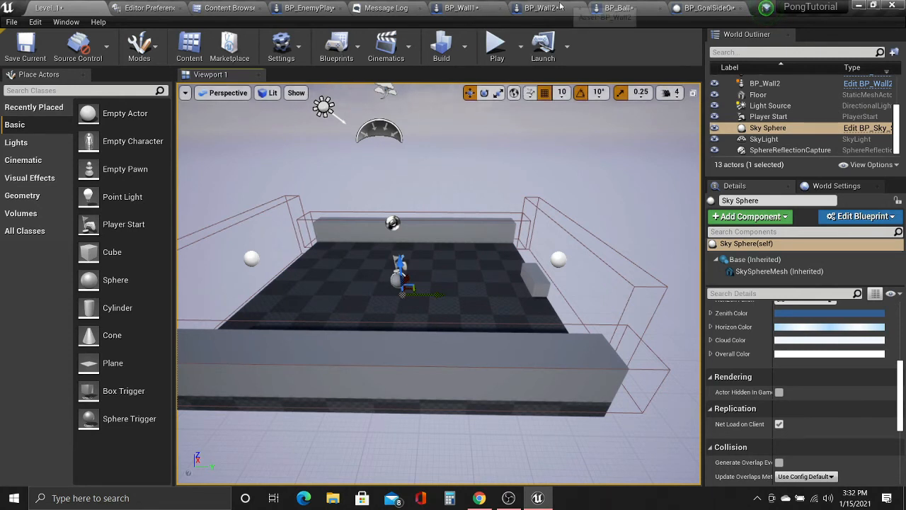
In BP_GoalSideOne's event graph, add an On Component Begin Overlap event for the Box component.
left_click(230, 7)
double_click(192, 79)
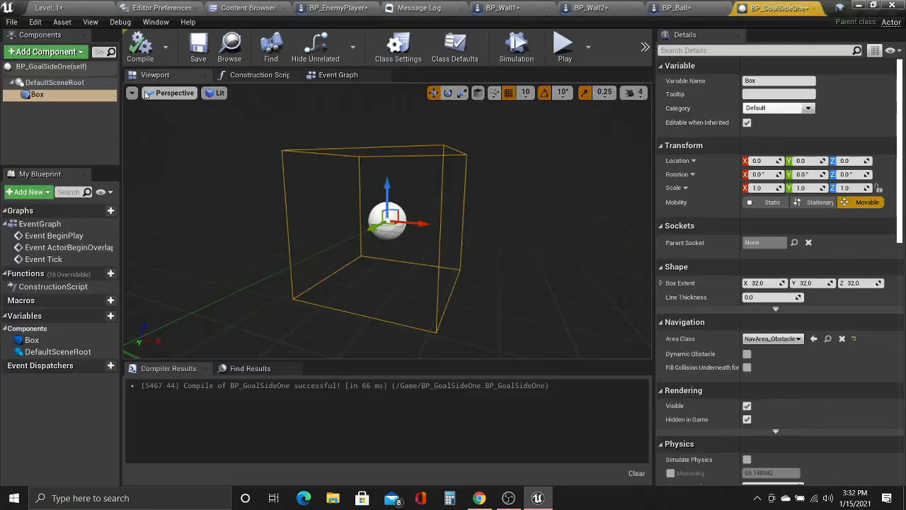
right_click_drag(331, 201, 394, 201)
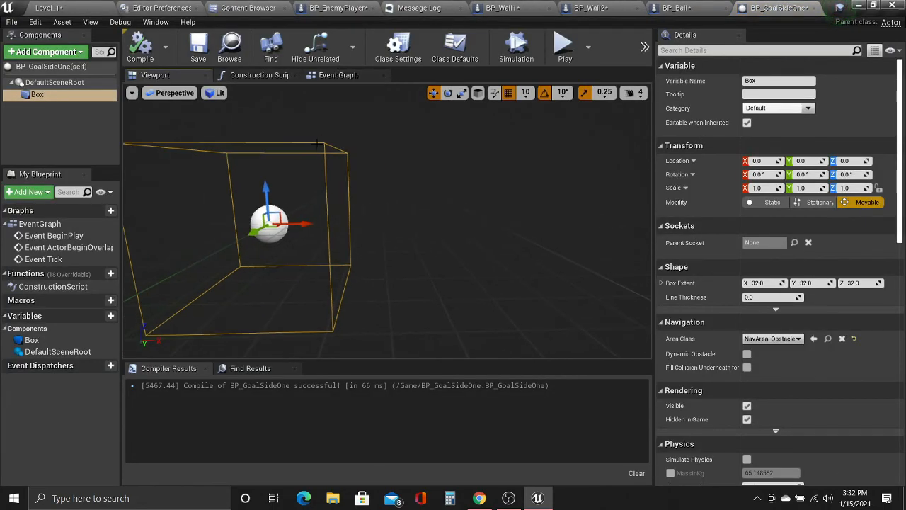
left_click(333, 75)
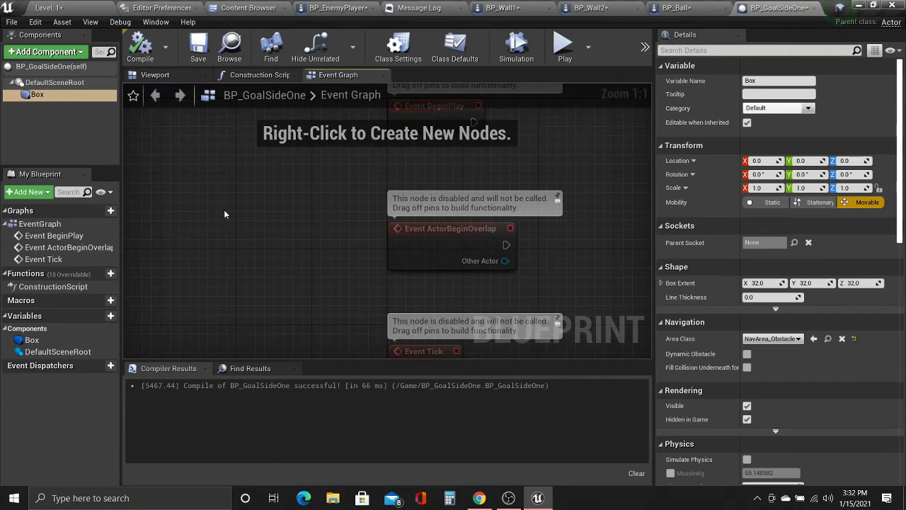
left_click(65, 99)
left_click_drag(898, 181, 898, 346)
left_click(752, 347)
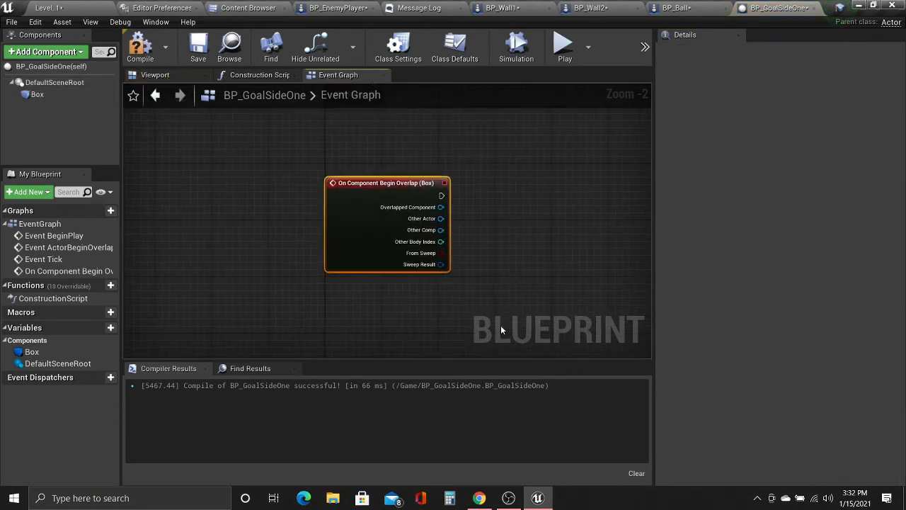
right_click_drag(460, 198, 312, 255)
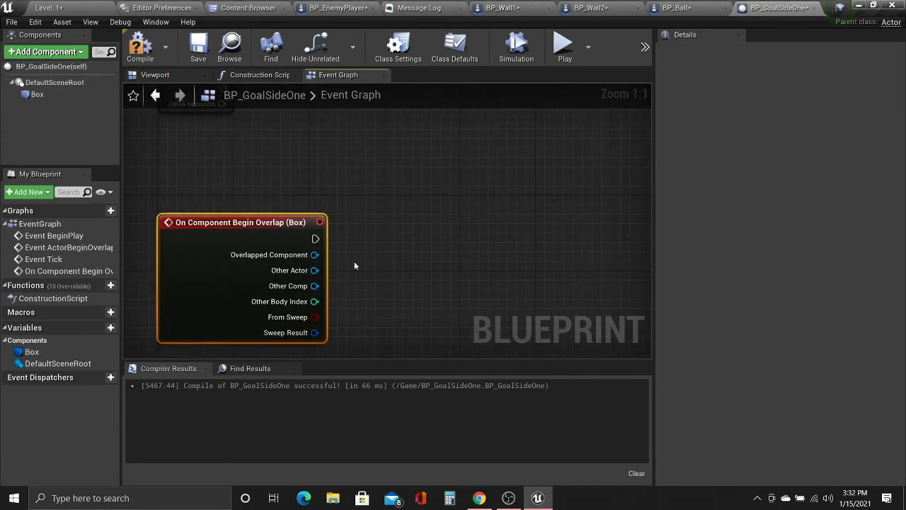
Cast the overlap event's Other Actor to BP_Ball and line the cast node up beside the event.
left_click_drag(315, 269, 403, 244)
type("ca")
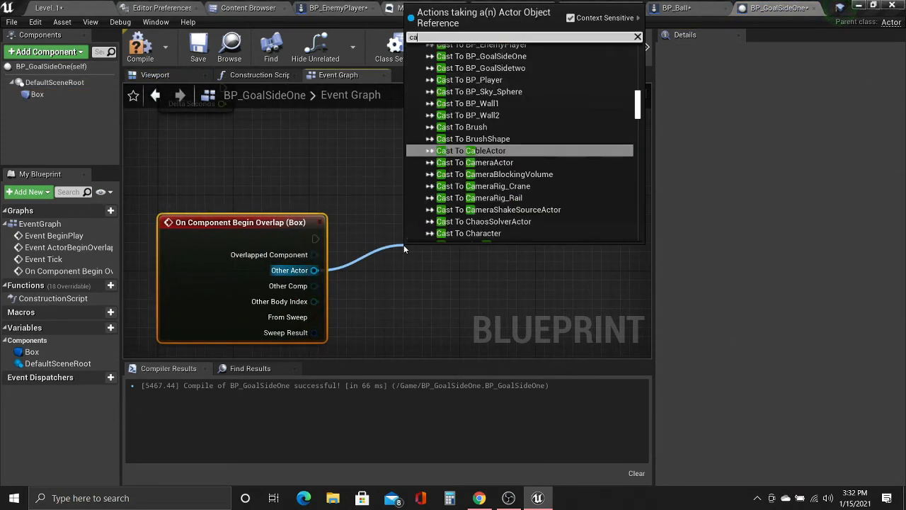
type("st to BP_")
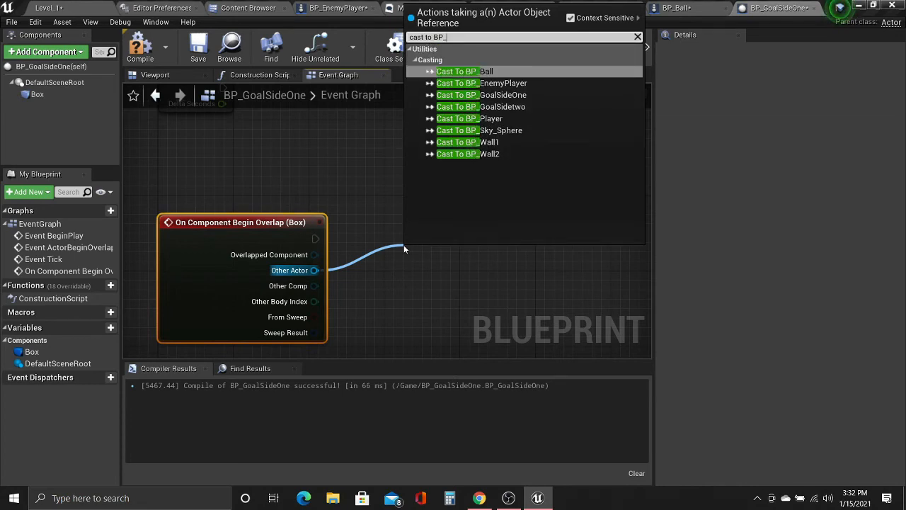
key("Return")
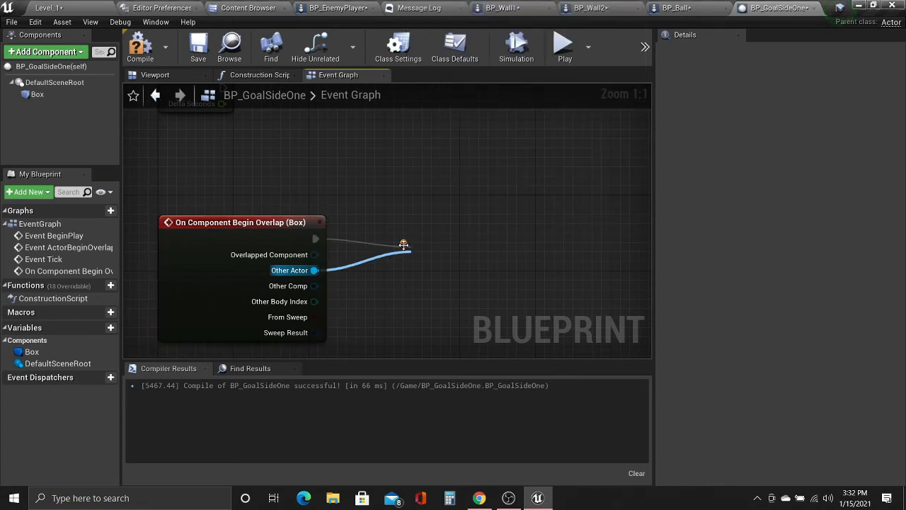
right_click_drag(414, 244, 338, 217)
left_click_drag(338, 216, 328, 188)
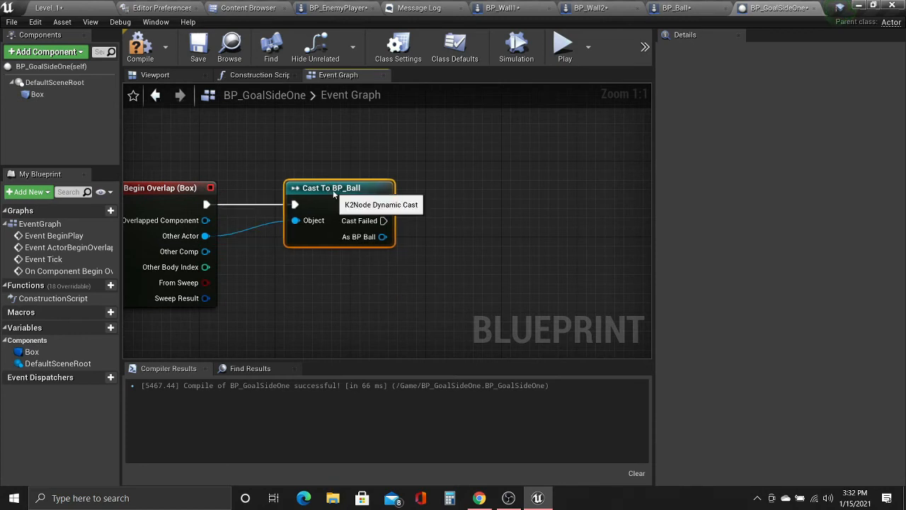
Add a DestroyActor node after the cast with As BP Ball as its target, align it, and compile BP_GoalSideOne.
left_click_drag(383, 204, 472, 207)
left_click(425, 237)
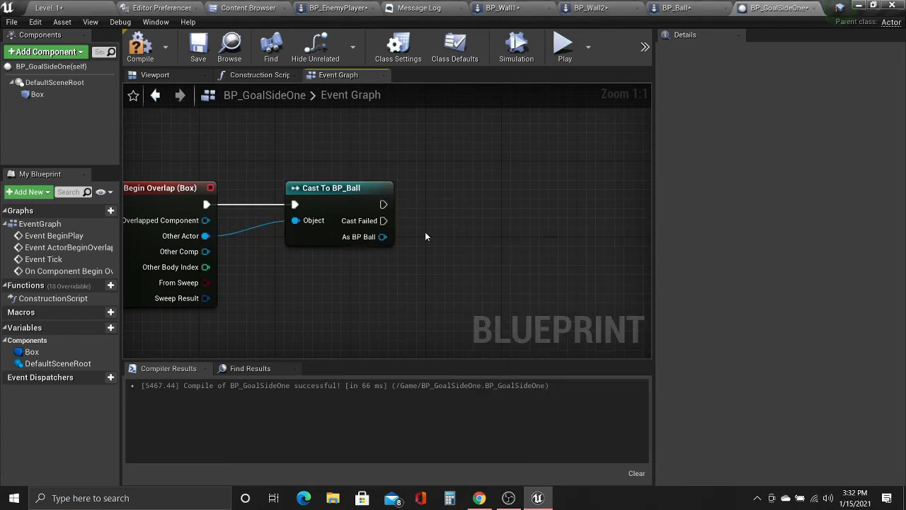
left_click_drag(388, 238, 474, 208)
type("des")
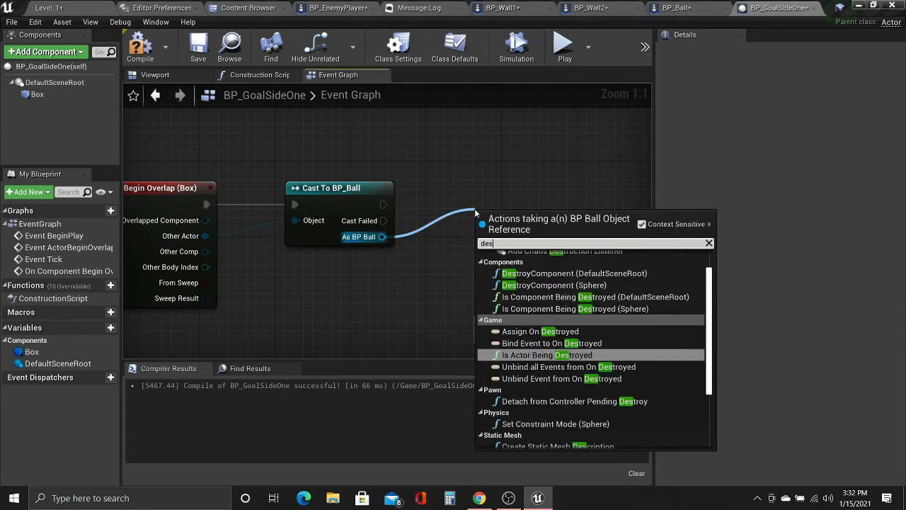
type("t")
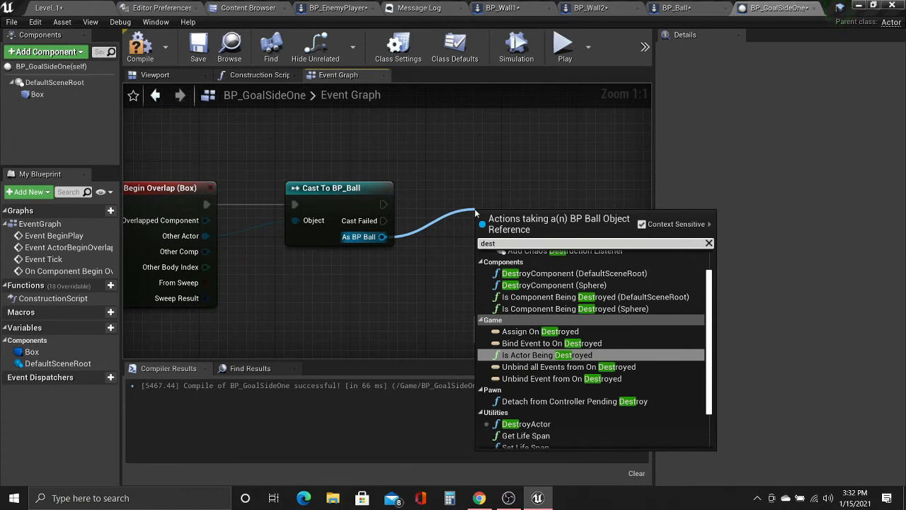
type("ro")
left_click(557, 391)
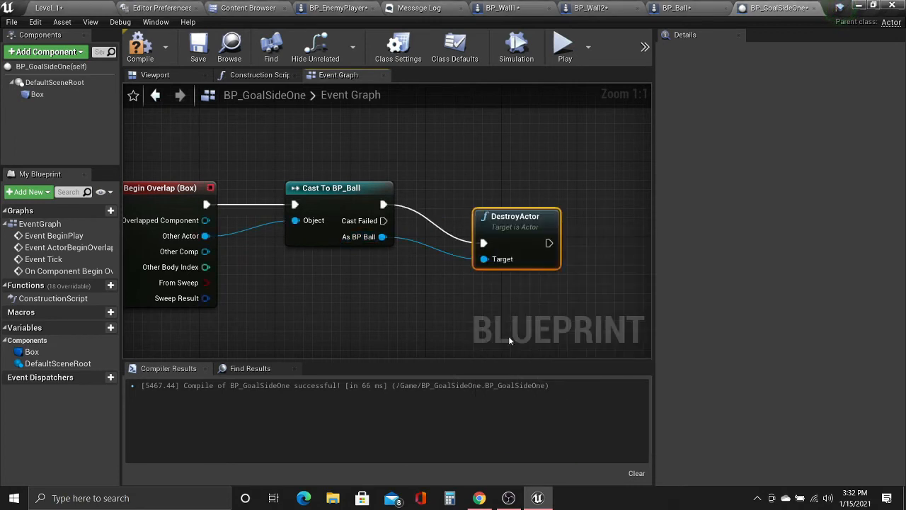
right_click_drag(486, 276, 426, 291)
left_click_drag(470, 248, 458, 221)
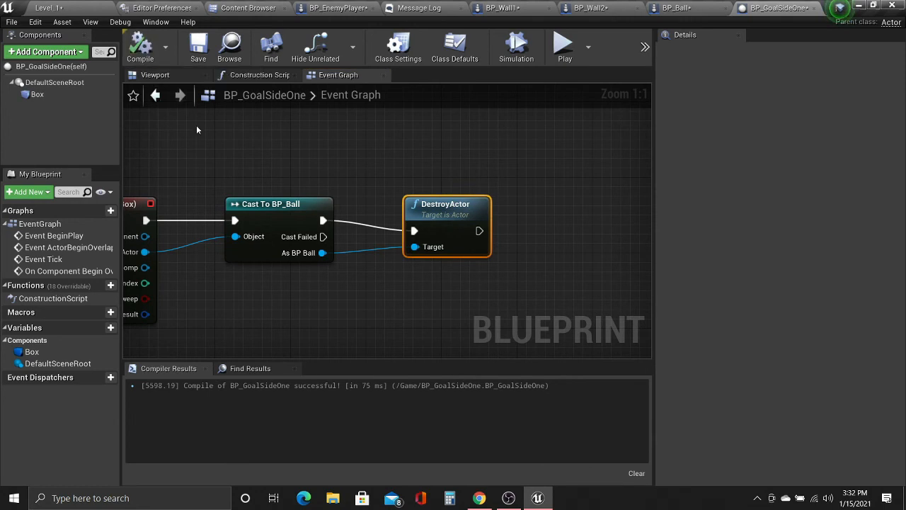
key("Home")
Play-test Level_1, moving the player paddle up and down while the ball enters the goal, and stop the session.
left_click(57, 6)
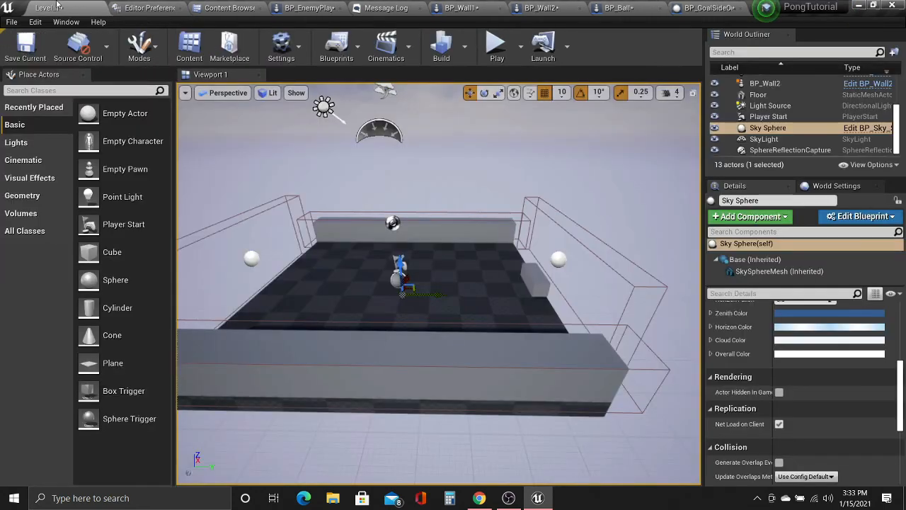
left_click(496, 45)
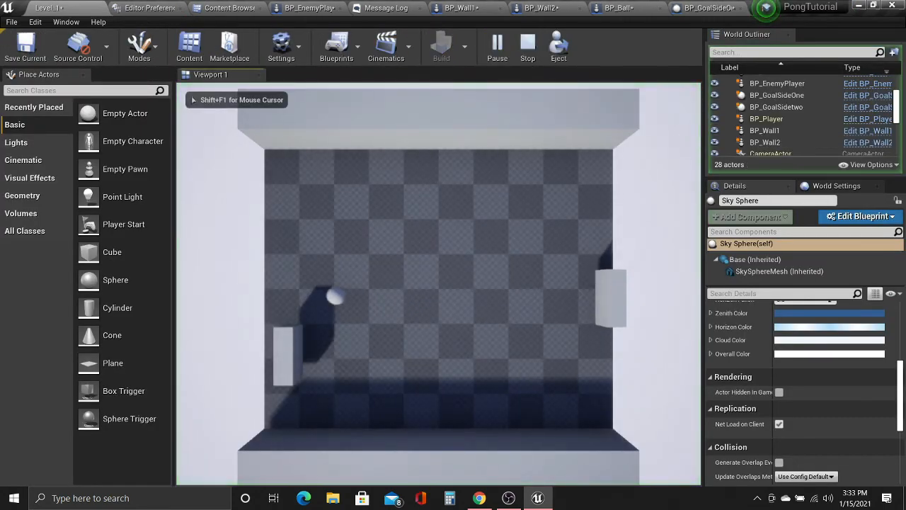
key("s")
key("w")
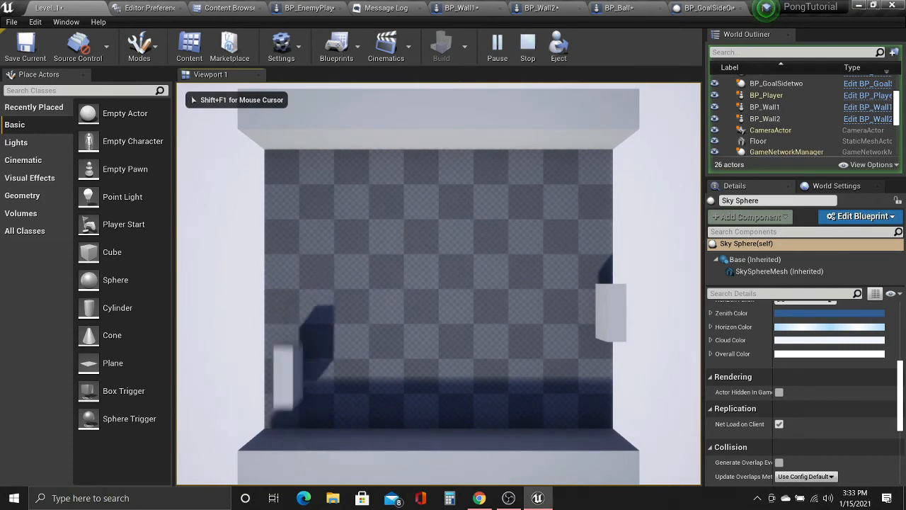
key("s")
key("w")
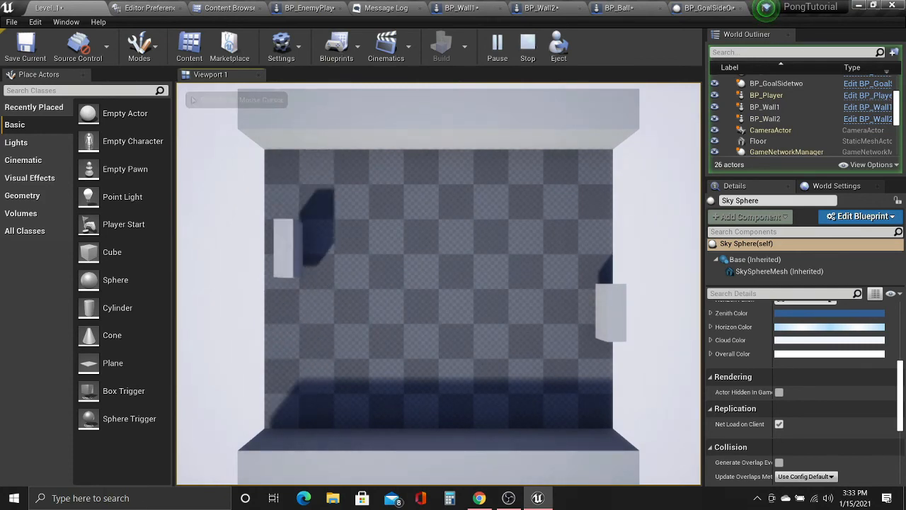
key("Escape")
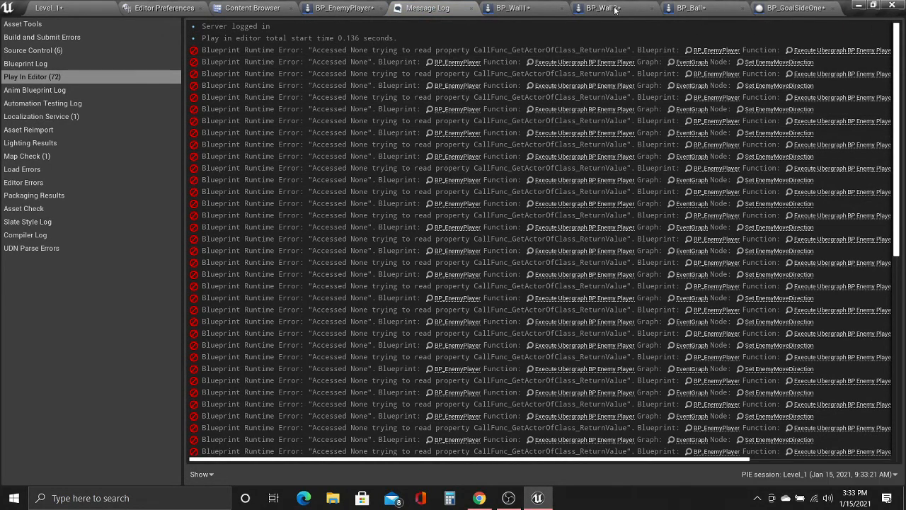
In BP_EnemyPlayer's event graph, shift the Get Actor Of Class chain away from Event Tick to free space for a node.
left_click(332, 7)
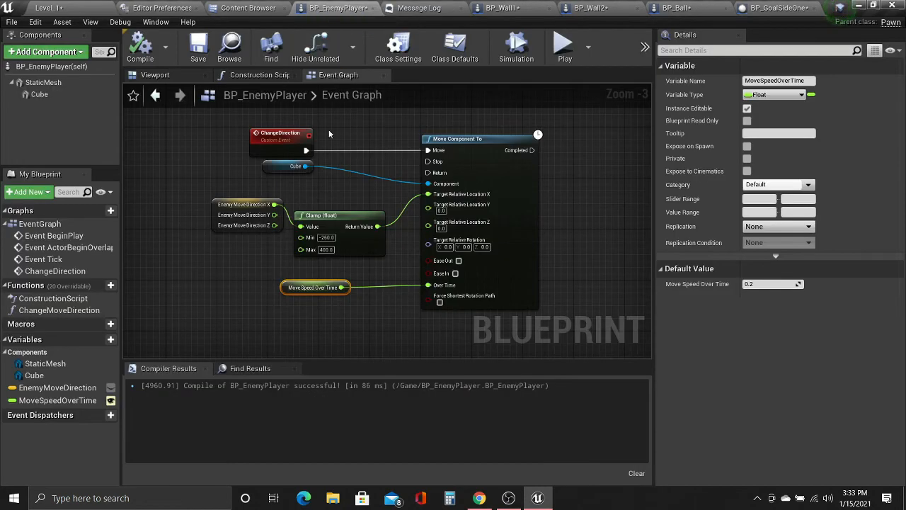
scroll(289, 211, "down", 5)
right_click_drag(289, 210, 310, 298)
scroll(311, 298, "up", 4)
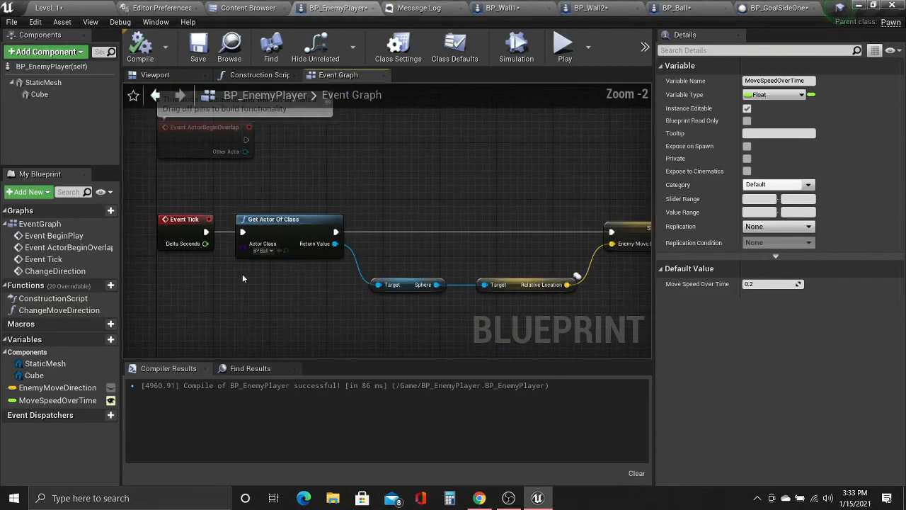
right_click_drag(243, 276, 291, 292)
scroll(267, 245, "down", 1)
scroll(267, 245, "down", 1)
right_click_drag(246, 261, 205, 260)
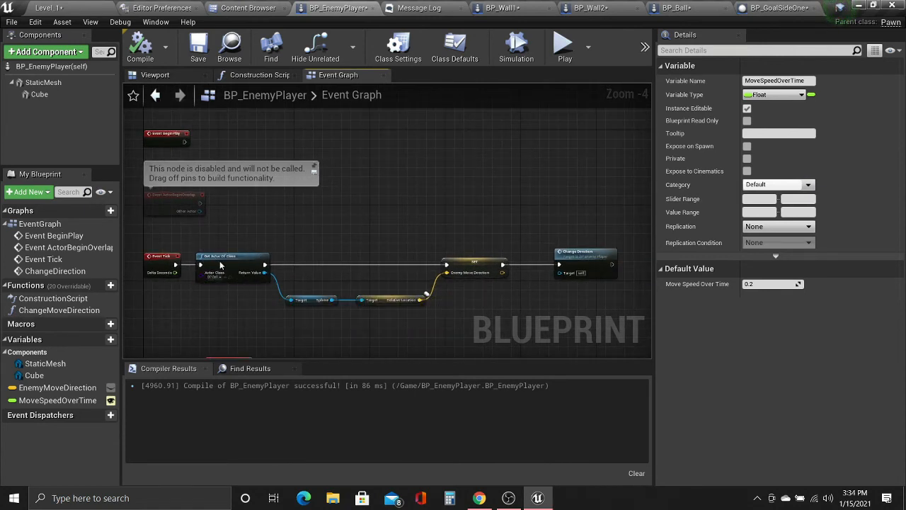
right_click_drag(205, 295, 263, 259)
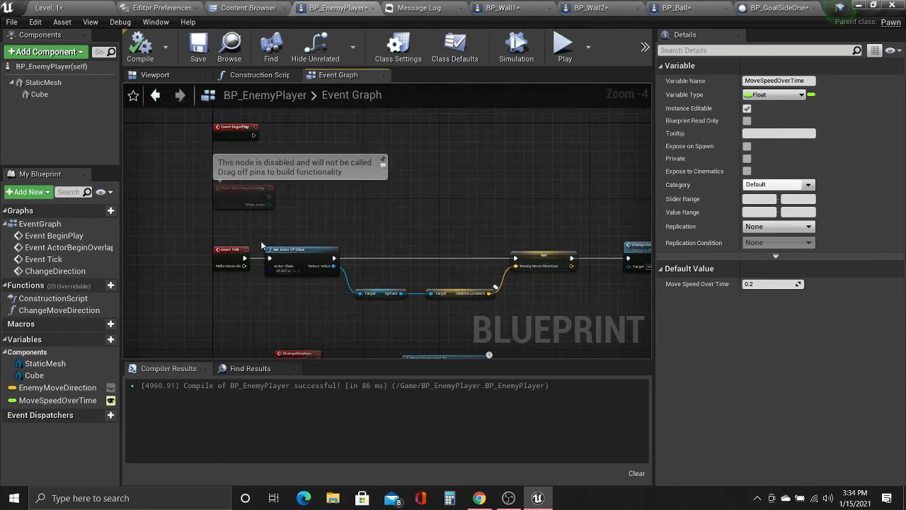
left_click_drag(301, 292, 480, 300)
right_click_drag(289, 305, 448, 320)
left_click_drag(276, 269, 366, 270)
Insert an Is Valid node between Event Tick and Get Actor Of Class, and compile BP_EnemyPlayer.
left_click_drag(203, 272, 242, 269)
type("is val")
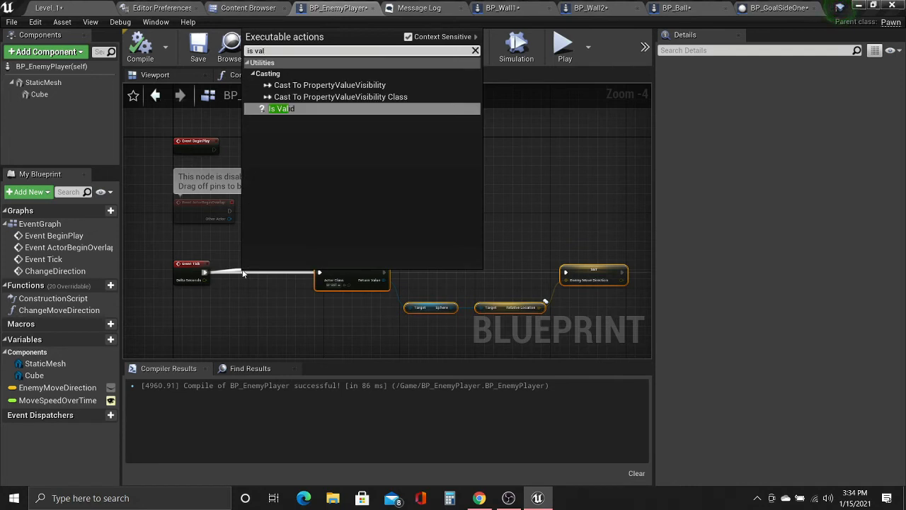
key("Return")
left_click_drag(283, 273, 264, 264)
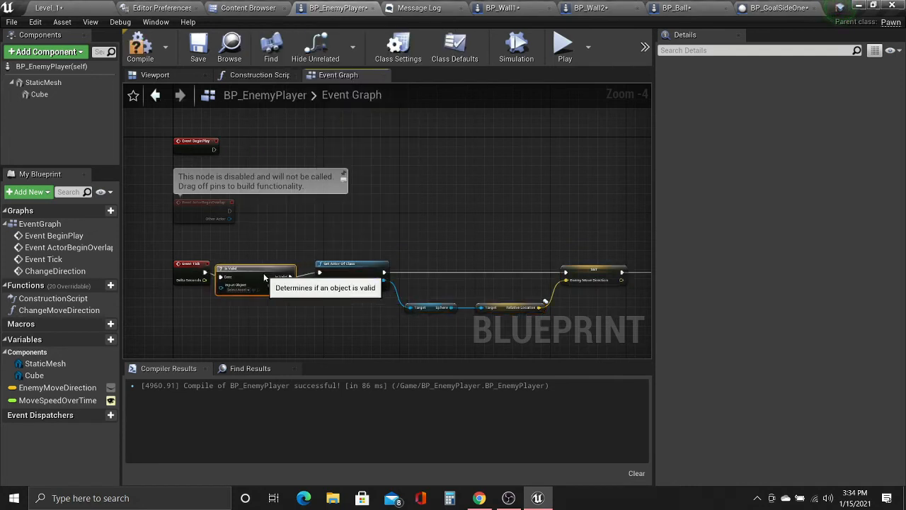
right_click_drag(275, 321, 325, 304)
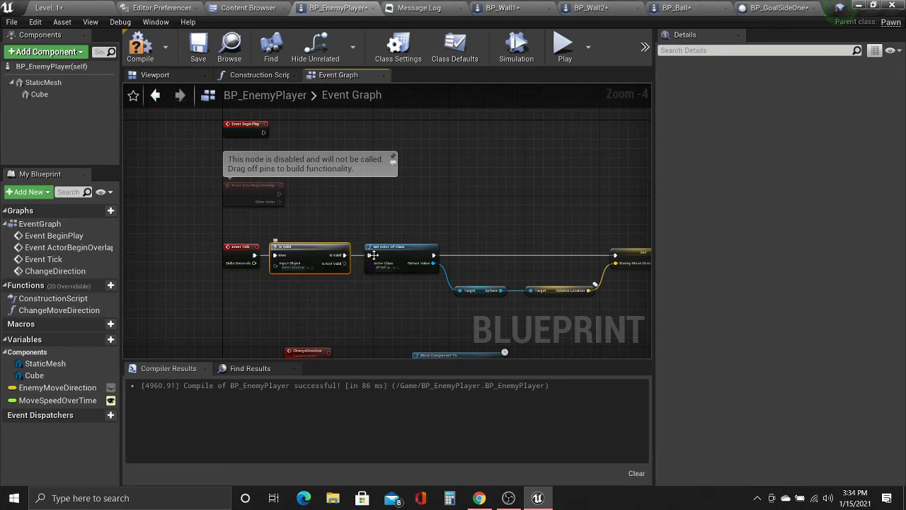
right_click_drag(327, 253, 259, 255)
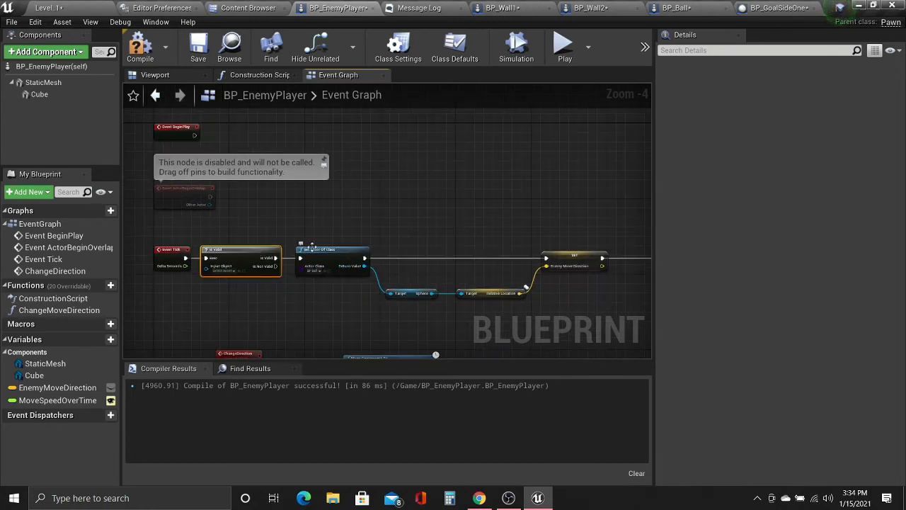
right_click_drag(365, 267, 222, 268)
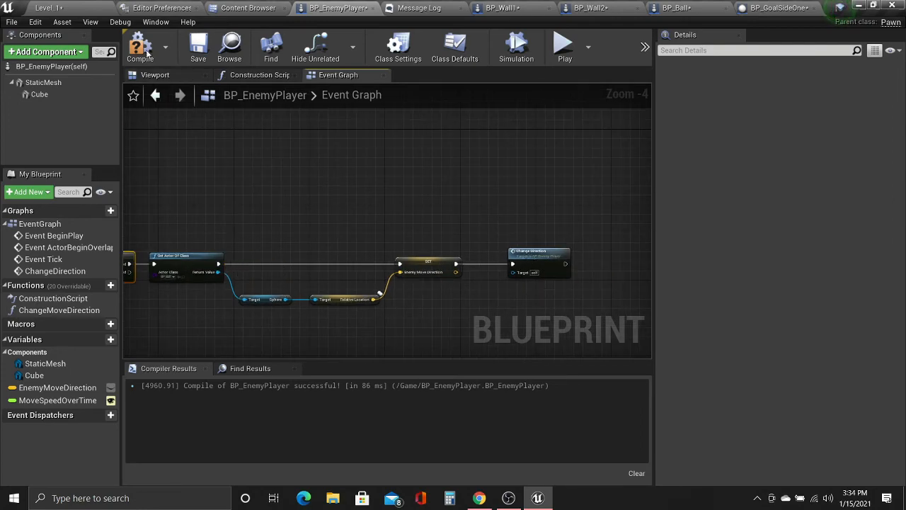
left_click(147, 55)
Play-test Level_1 again, stop the session, and check the Message Log for runtime errors.
left_click(63, 9)
left_click(497, 54)
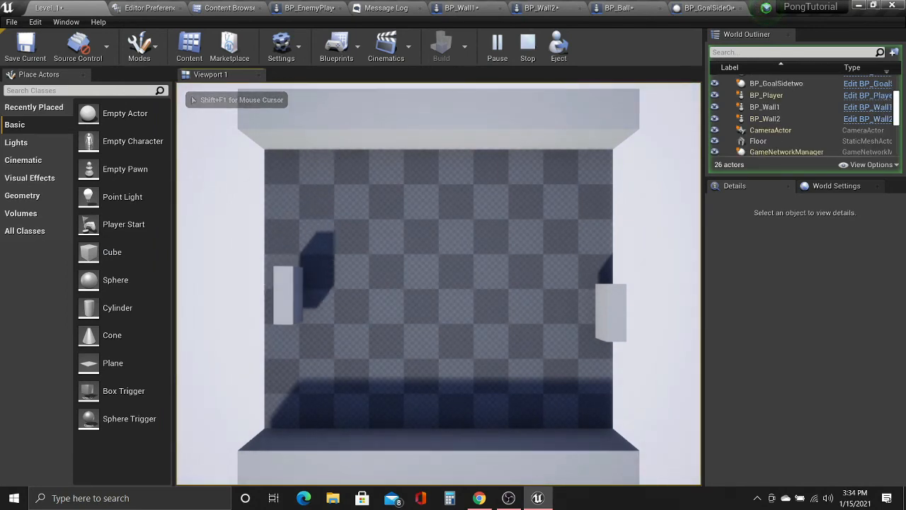
key("shift+F1")
key("grave")
key("Escape")
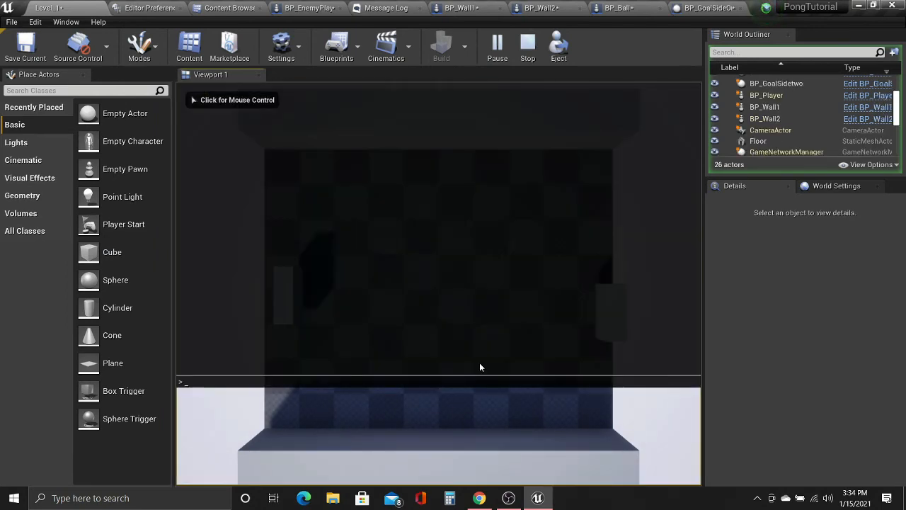
left_click(370, 7)
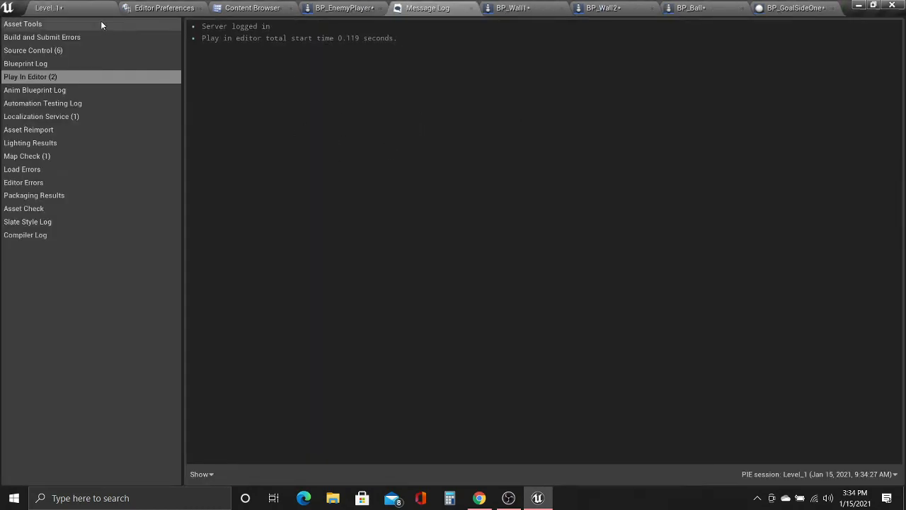
Examine the playing field and the goal volumes at both ends in the Level_1 viewport.
left_click(49, 7)
mouse_move(371, 210)
right_mouse_down()
mouse_move(283, 212)
mouse_move(340, 162)
mouse_move(371, 211)
right_mouse_up()
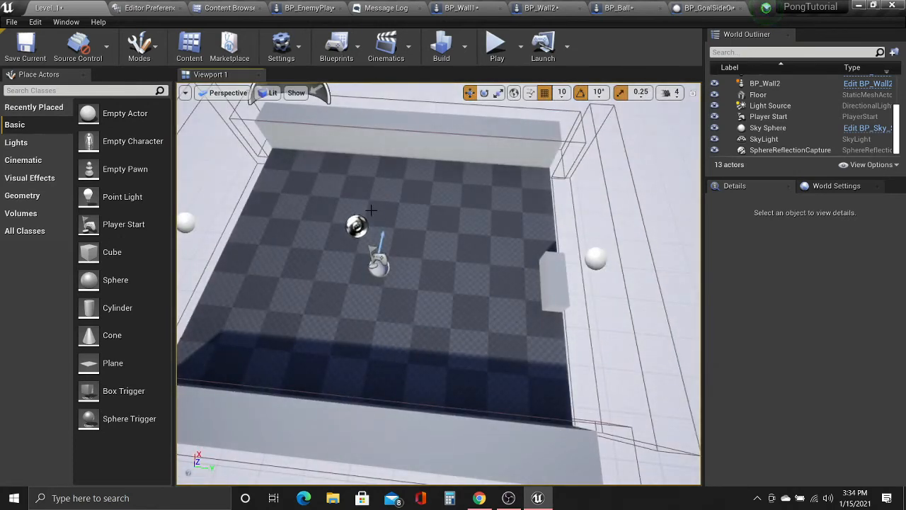
right_click_drag(377, 213, 476, 196)
key("s")
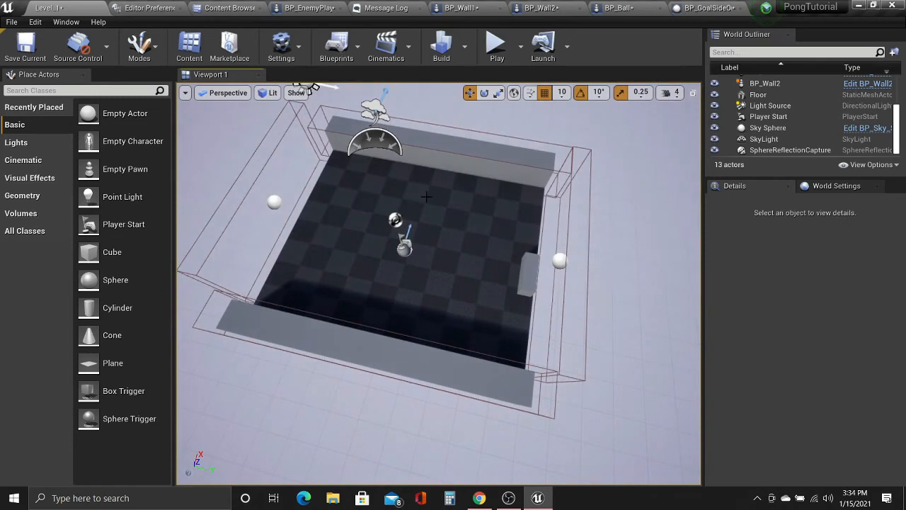
key("s")
mouse_move(423, 197)
right_mouse_down()
mouse_move(488, 198)
mouse_move(414, 204)
right_mouse_up()
key("w")
key("s")
key("w")
key("s")
key("w")
key("s")
mouse_move(600, 180)
right_mouse_down()
mouse_move(559, 182)
mouse_move(600, 180)
right_mouse_up()
Open the BP_GoalSidetwo blueprint and add an On Component Begin Overlap event for its Box component.
left_click(241, 8)
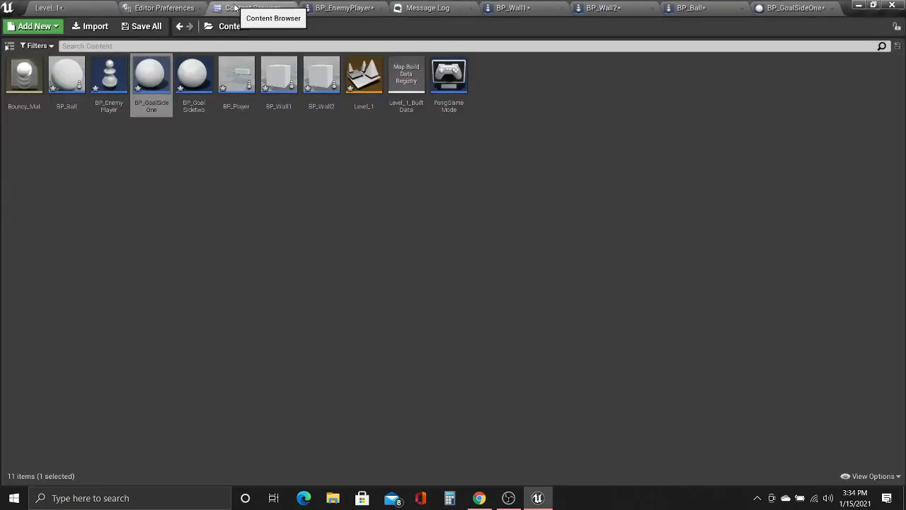
double_click(195, 76)
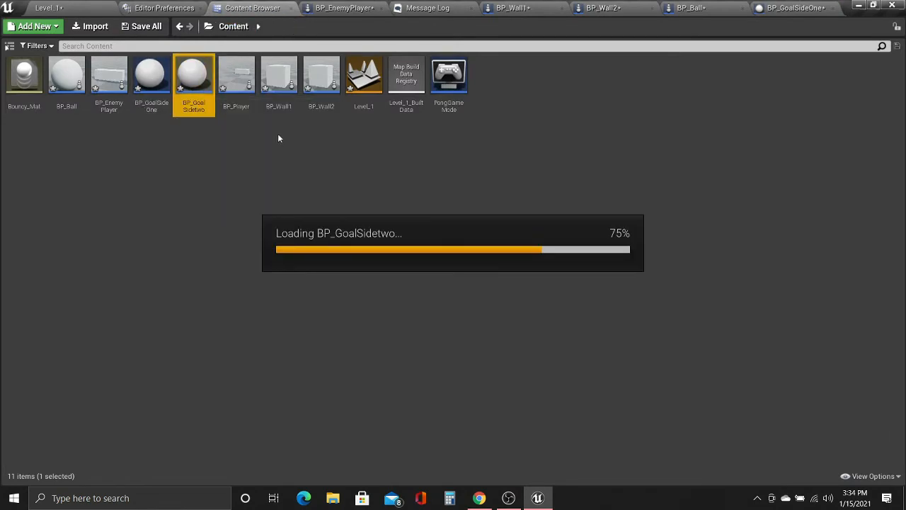
right_click_drag(319, 206, 272, 80)
left_click(37, 95)
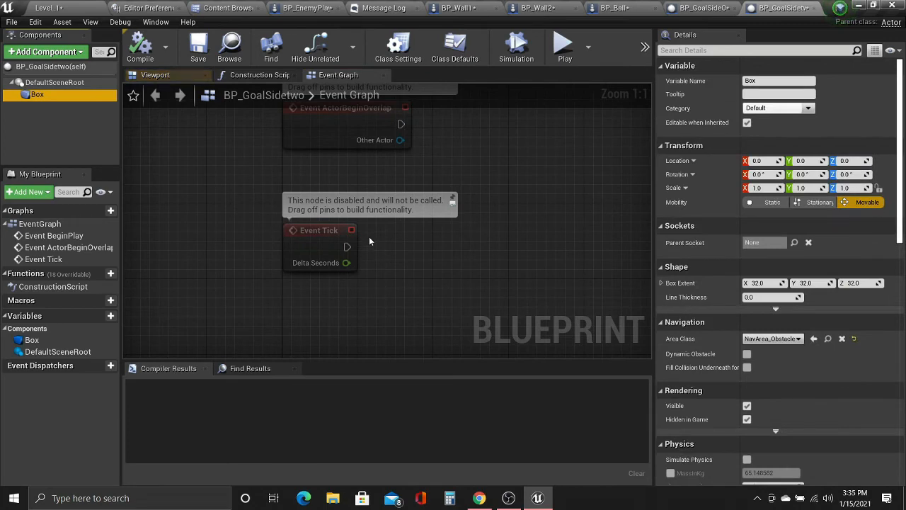
scroll(369, 242, "down", 2)
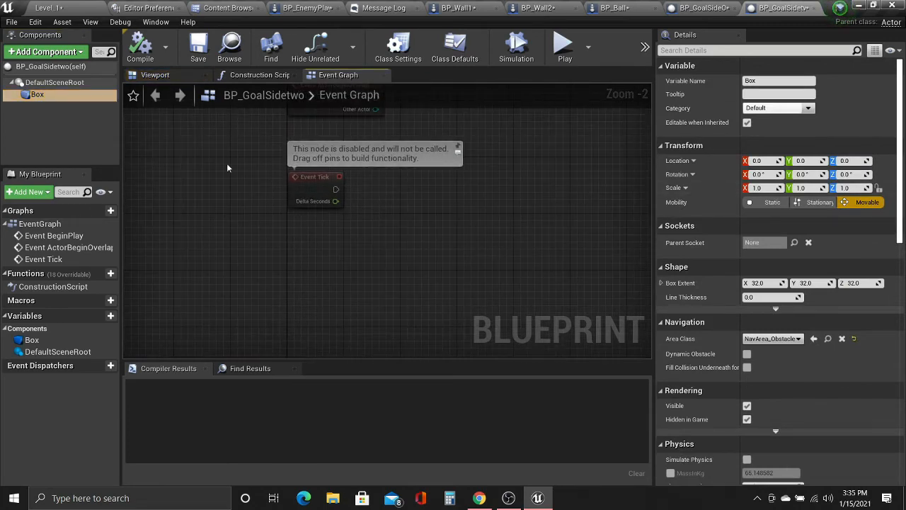
scroll(888, 298, "down", 10)
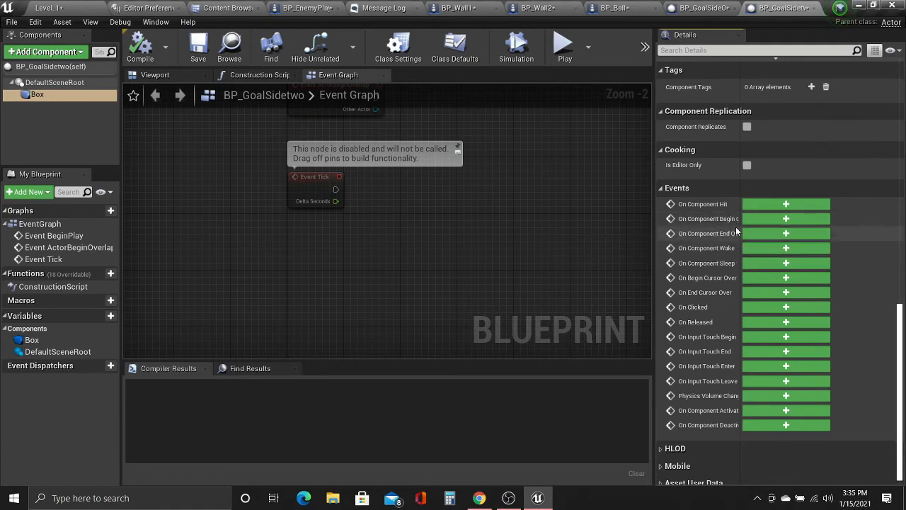
left_click(775, 218)
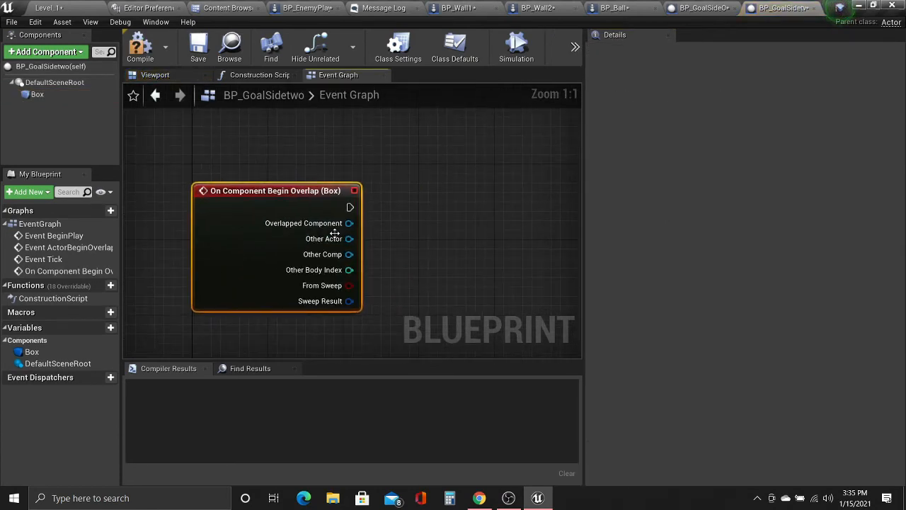
Add a Cast To BP_Ball node from the overlap event's Other Actor and straighten the execution connection between the two nodes.
left_click_drag(355, 241, 433, 211)
type("cast to")
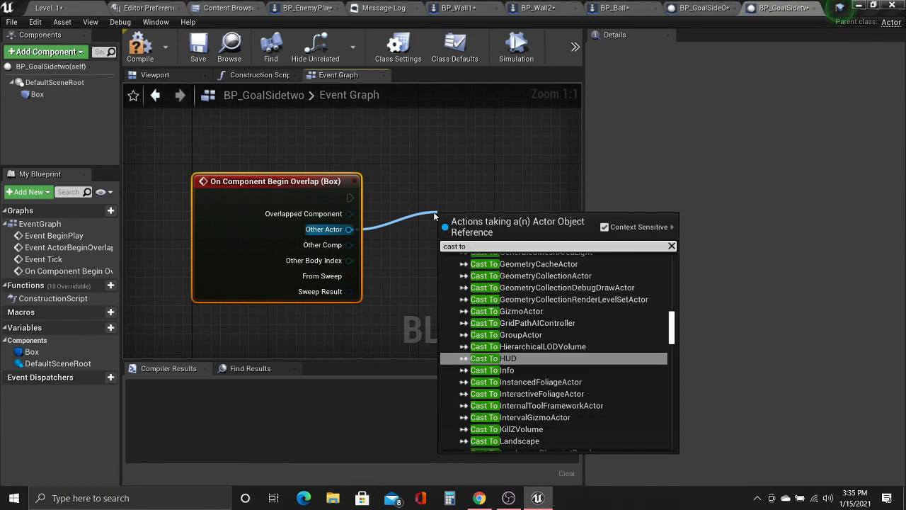
type(" BP")
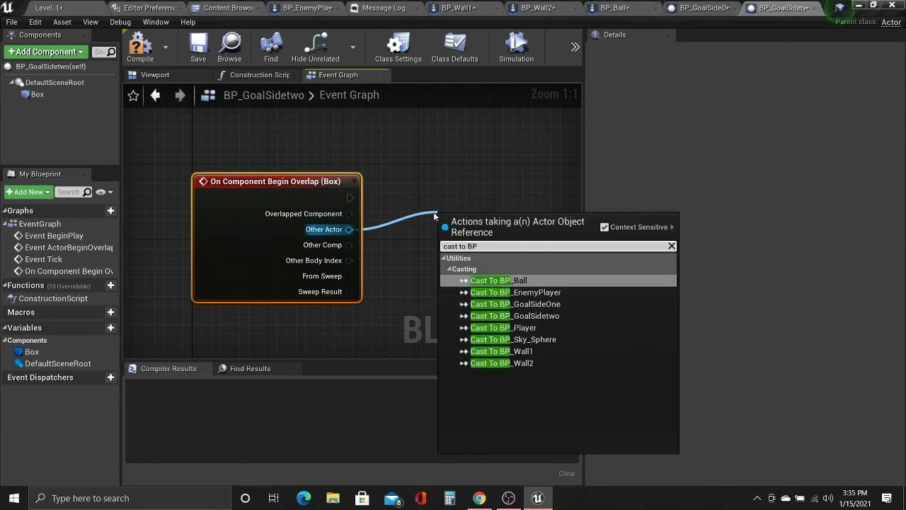
left_click(497, 280)
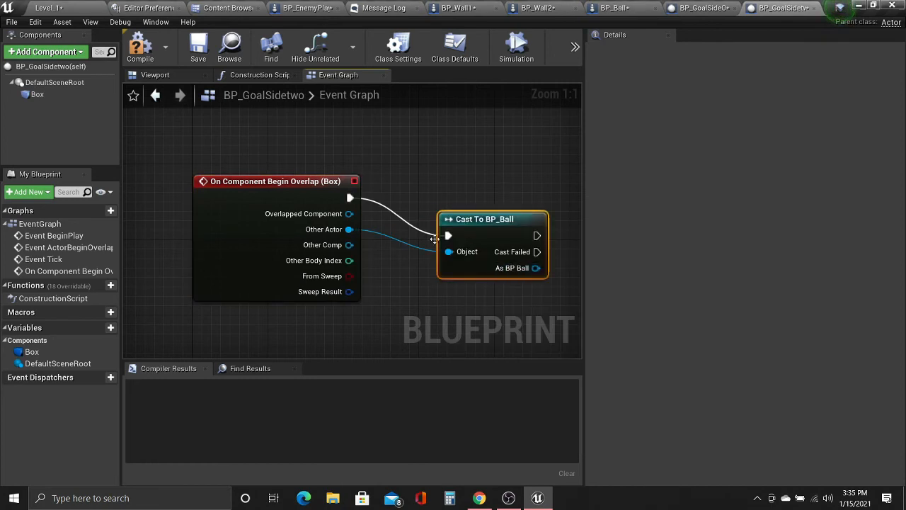
right_click(349, 198)
left_click(393, 252)
Add a DestroyActor node targeting the cast's As BP Ball output, align it with the cast, and compile BP_GoalSidetwo.
right_click_drag(429, 182, 287, 206)
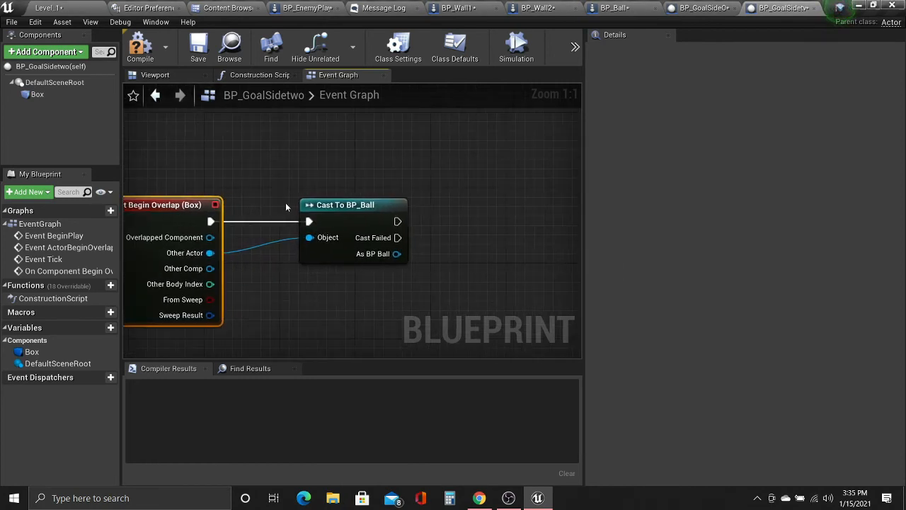
right_click_drag(449, 214, 259, 223)
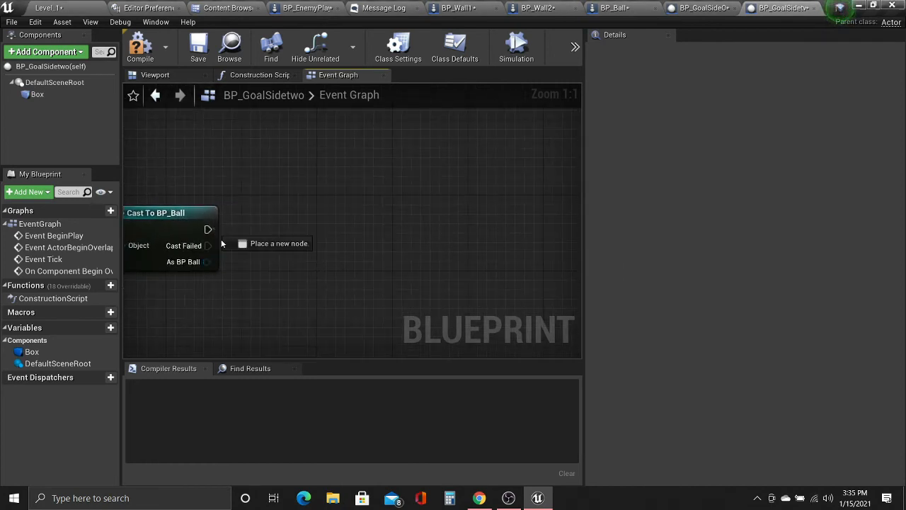
left_click_drag(221, 243, 216, 231)
left_click(205, 262)
left_click_drag(206, 262, 289, 248)
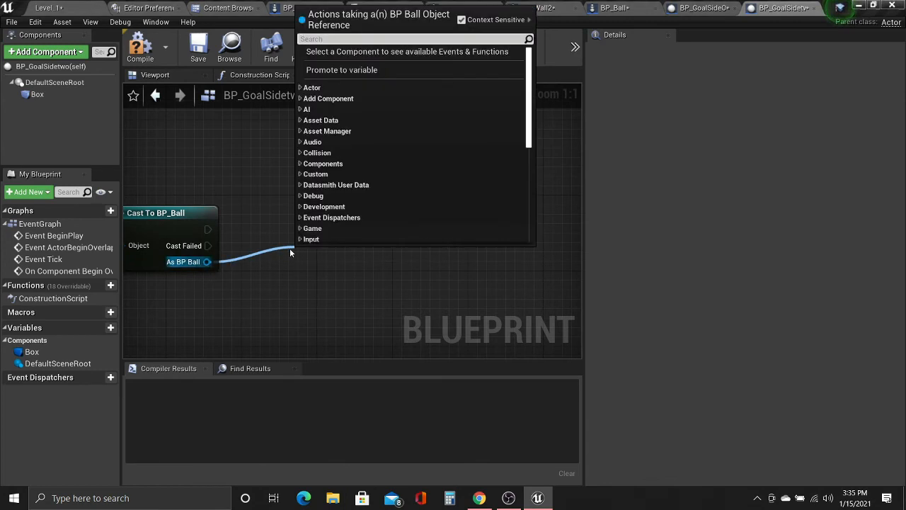
type("destro")
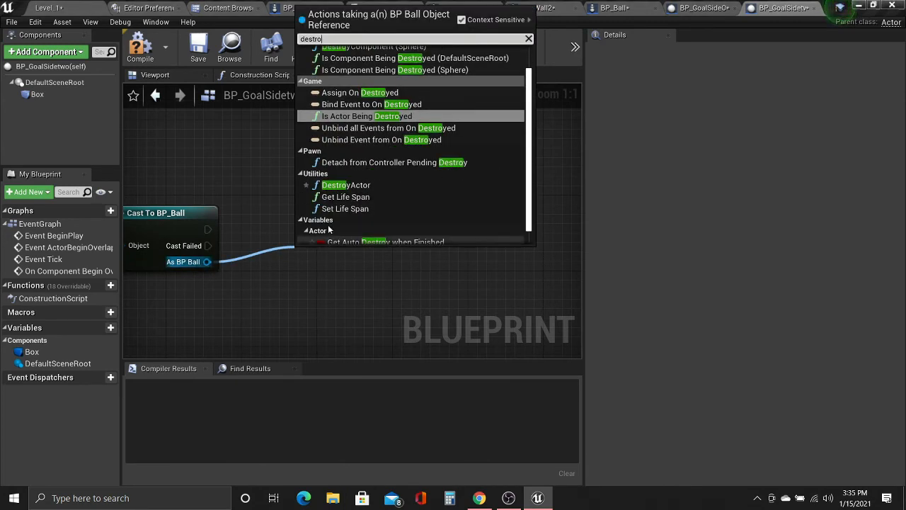
left_click(347, 185)
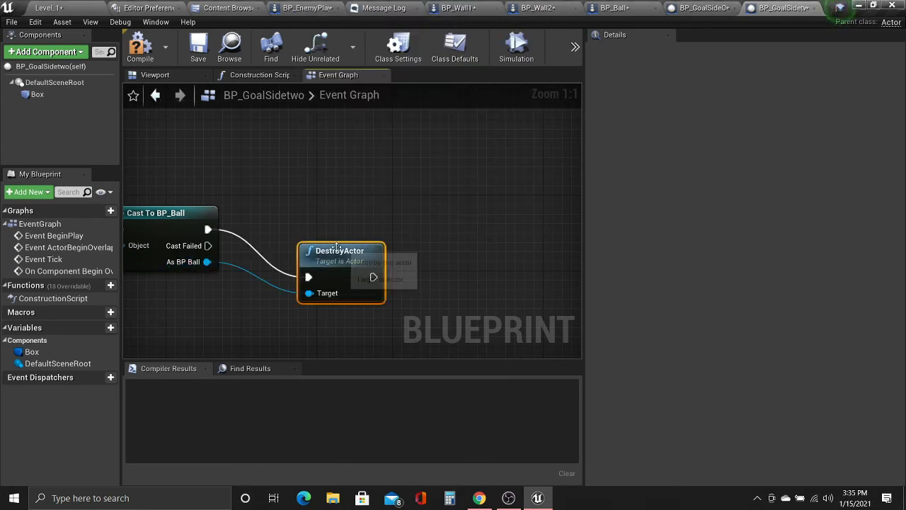
left_click_drag(337, 253, 338, 206)
left_click(140, 47)
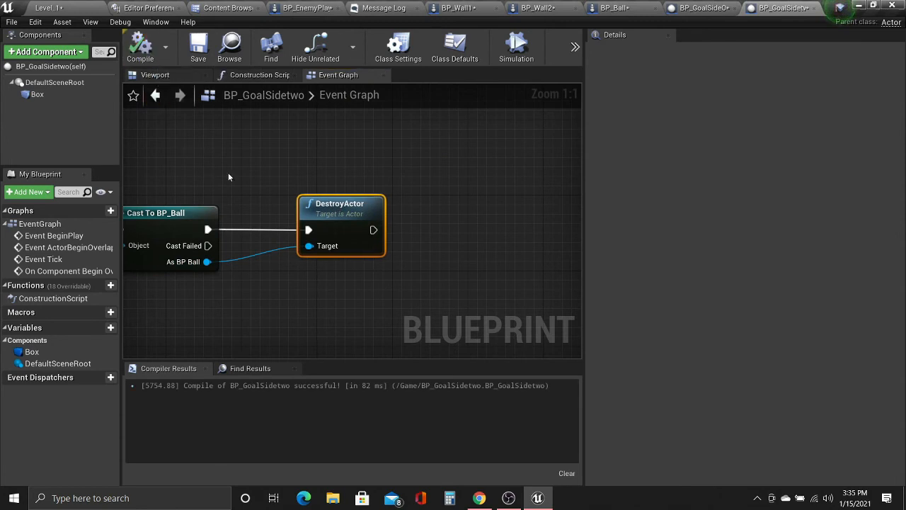
Play-test Level_1, moving the player paddle up and down to return the ball, and end the session.
right_click_drag(228, 172, 327, 155)
left_click(46, 7)
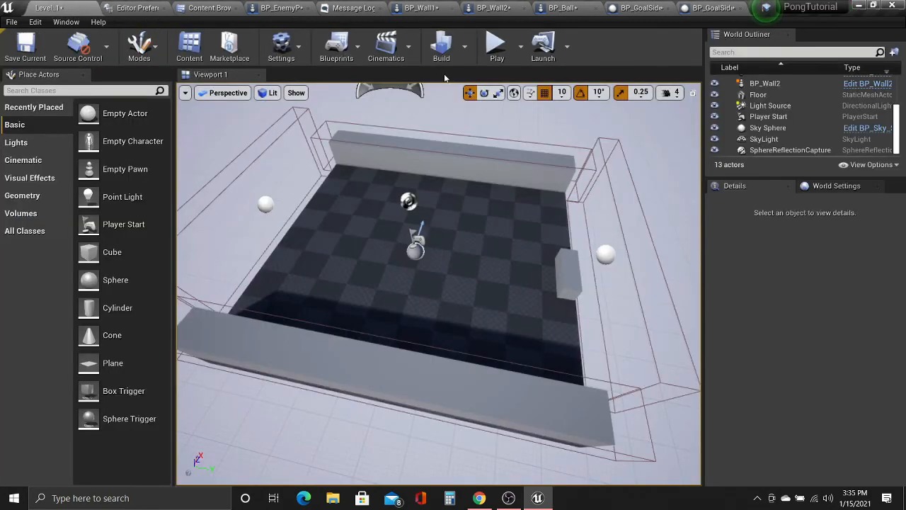
left_click(497, 44)
key("w")
key("s")
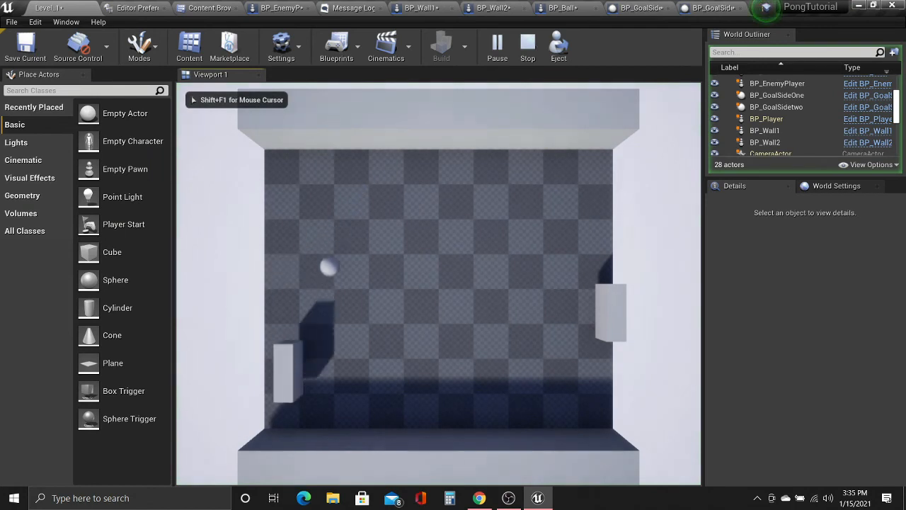
key("w")
key("s")
key("s")
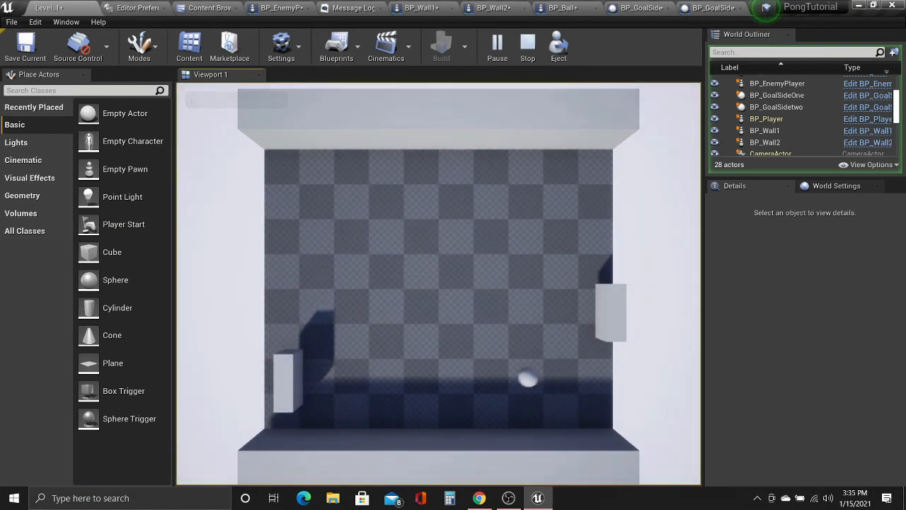
key("s")
key("w")
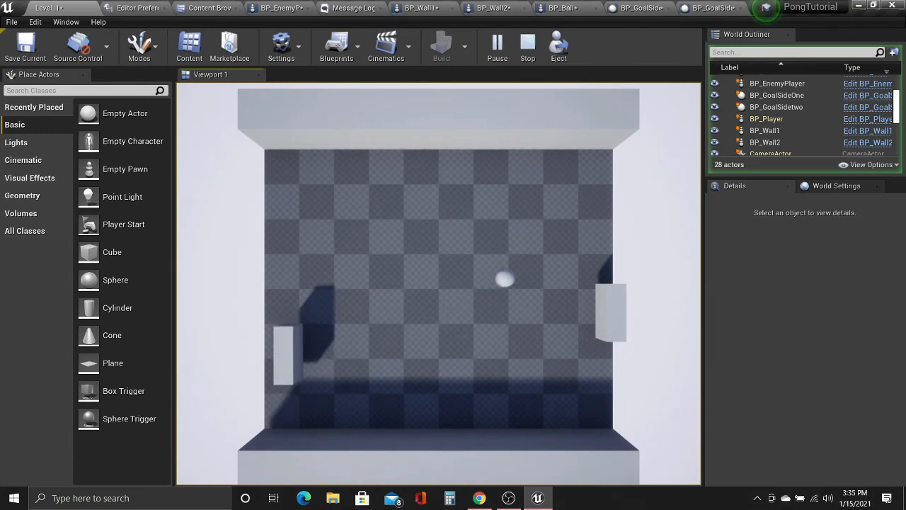
key("s")
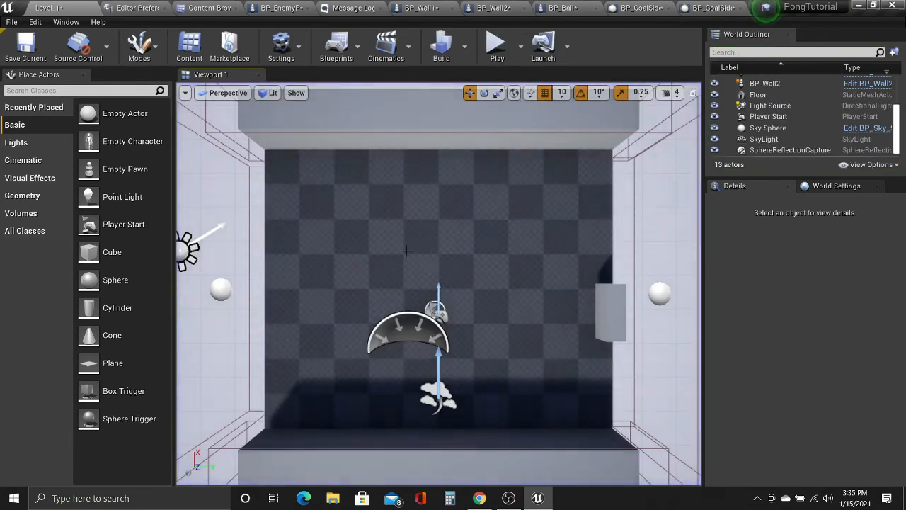
Inspect the goal volumes around the playing field, and run one more brief play session of Level_1.
right_click_drag(652, 198, 679, 201)
right_click_drag(390, 173, 351, 174)
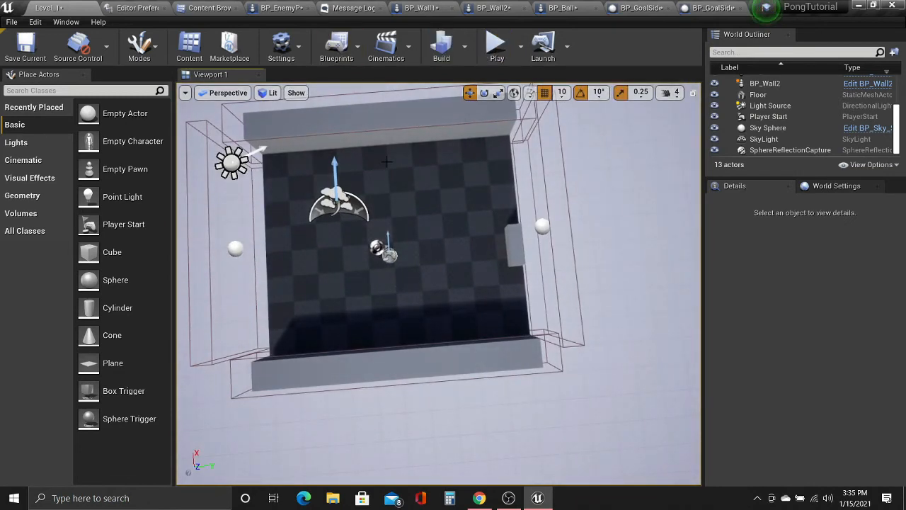
left_click(497, 46)
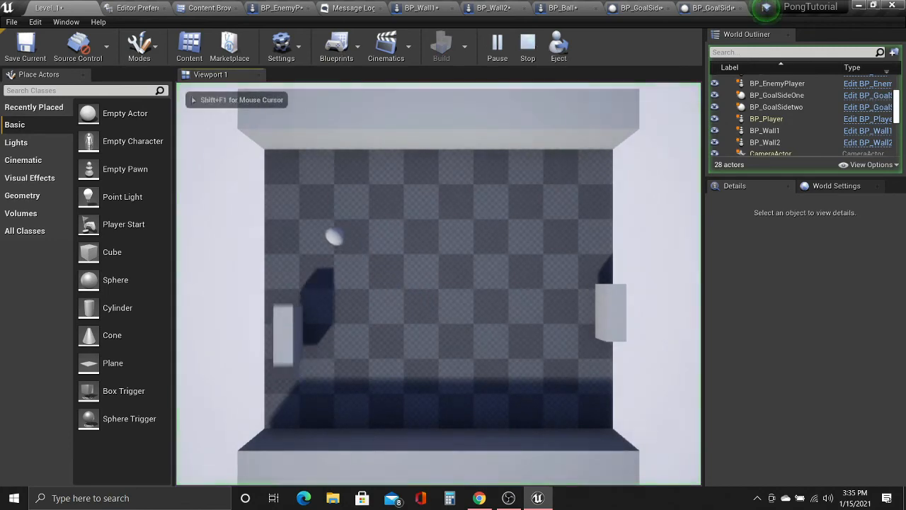
key("Escape")
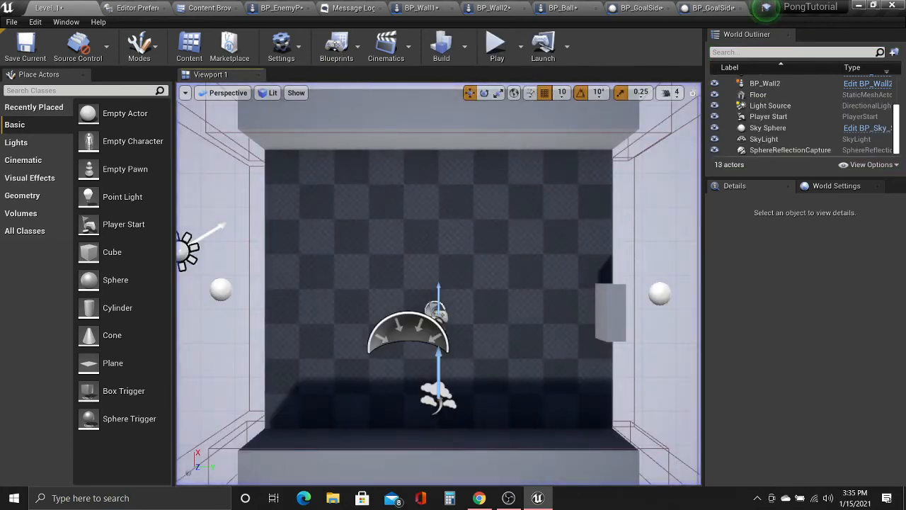
Set the Is Valid node's Input Object to BP_Ball in the BP_EnemyPlayer event graph and compile the blueprint.
left_click(304, 7)
scroll(298, 242, "up", 3)
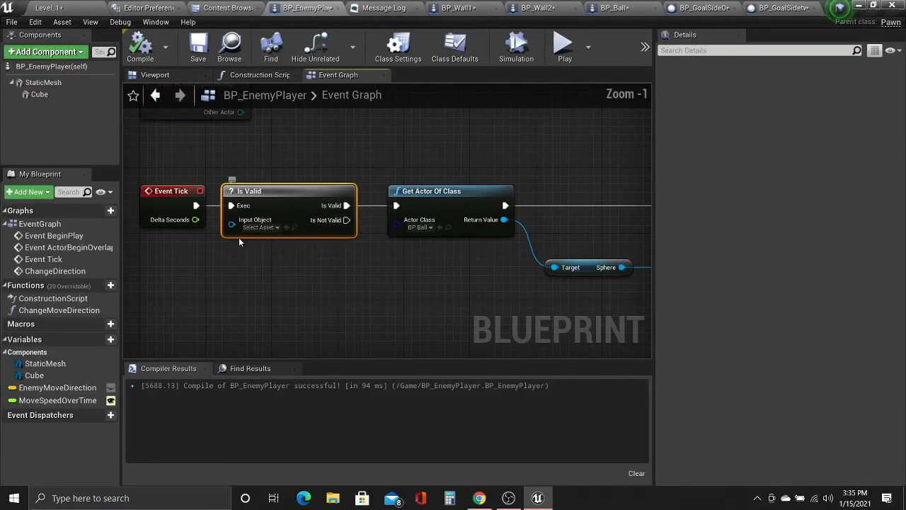
scroll(318, 266, "up", 1)
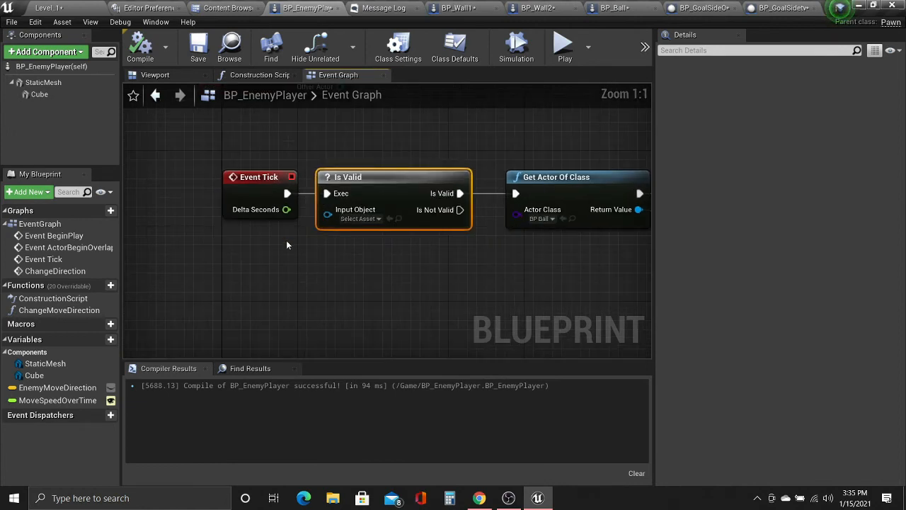
right_click_drag(398, 253, 344, 267)
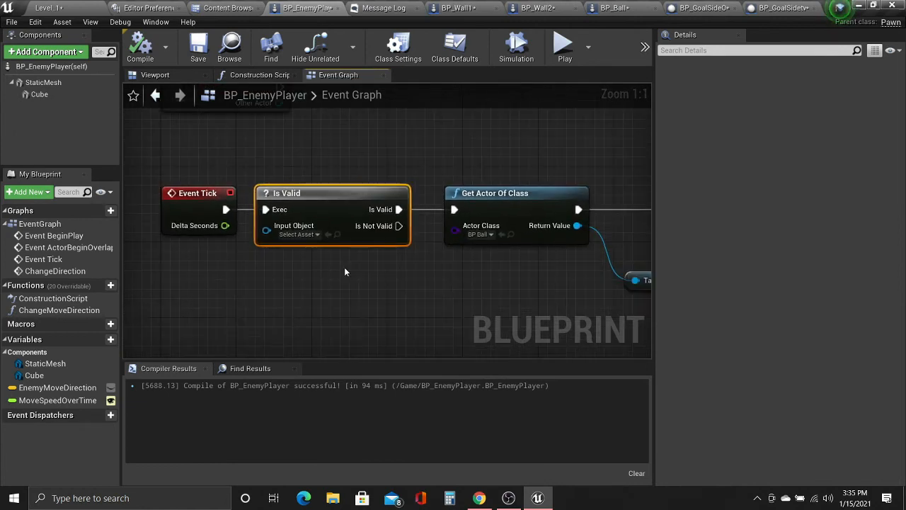
left_click(297, 234)
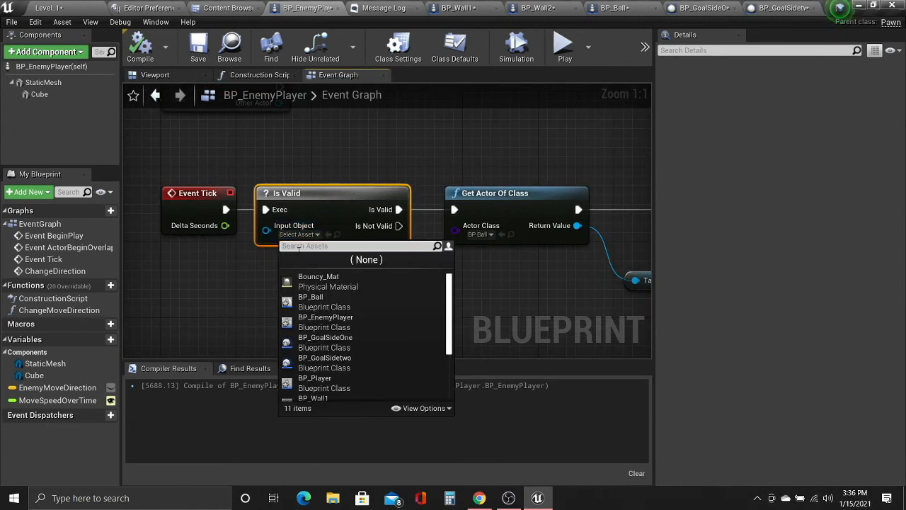
left_click(310, 298)
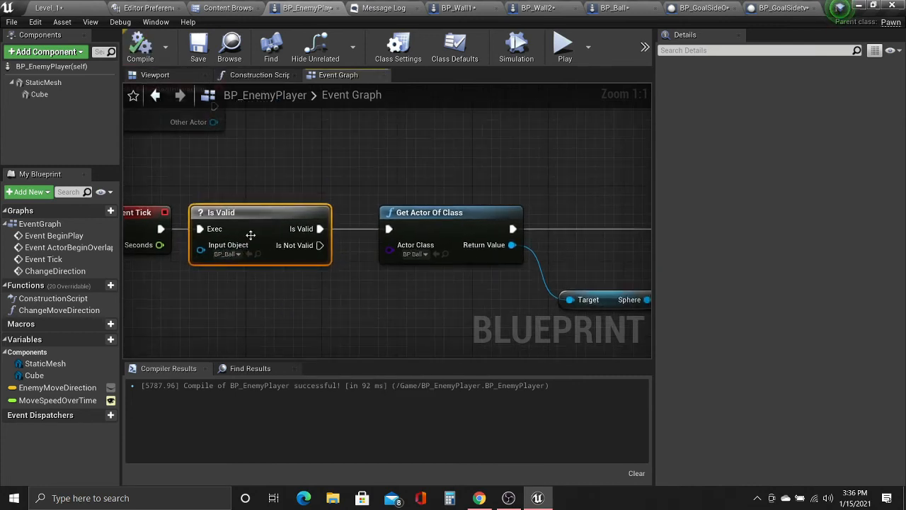
Play-test Level_1 with the player paddle until the ball is destroyed, stop the session, and check the Message Log for runtime errors.
left_click(39, 11)
left_click(495, 47)
key("w")
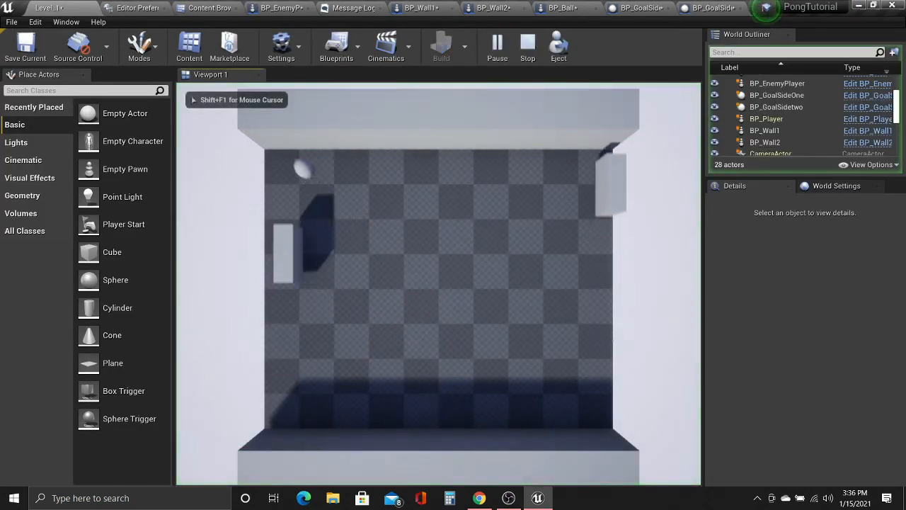
key("s")
key("s")
key("w")
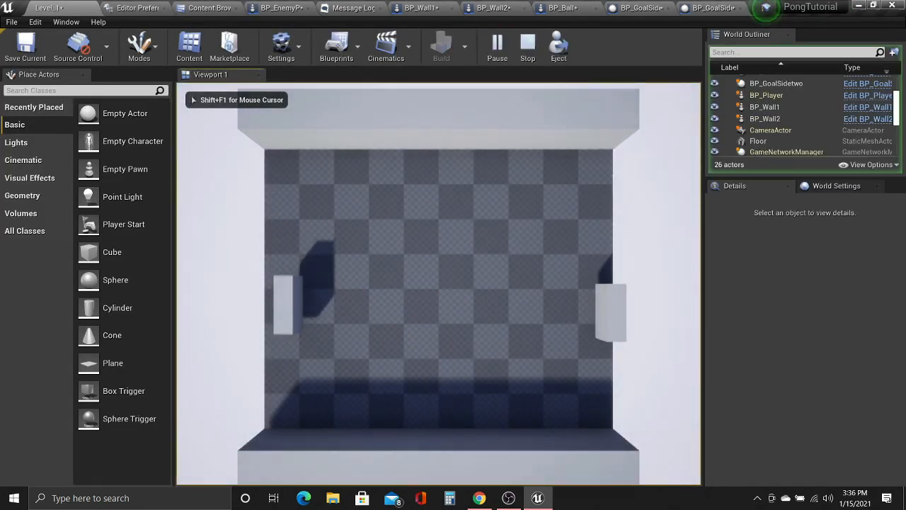
key("s")
key("w")
key("Escape")
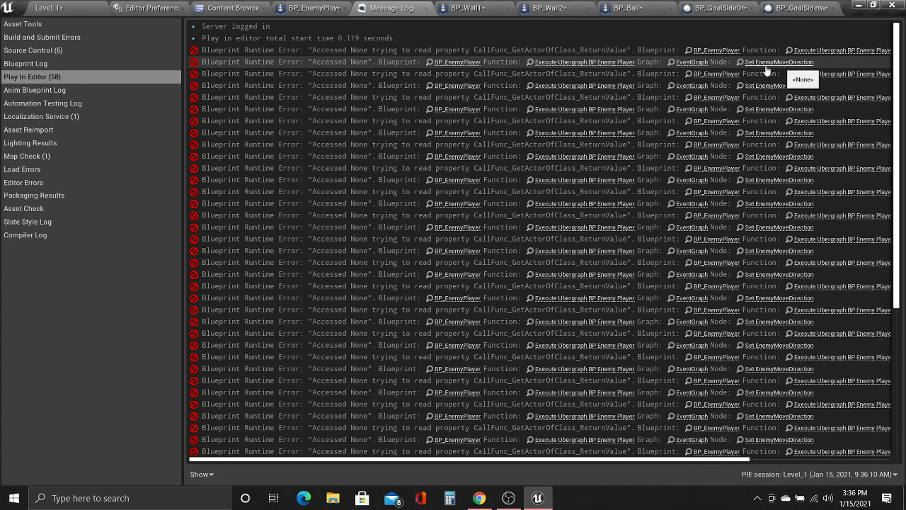
Reorder the BP_EnemyPlayer tick logic so Event Tick runs Get Actor Of Class, followed by the Is Valid node.
left_click(304, 7)
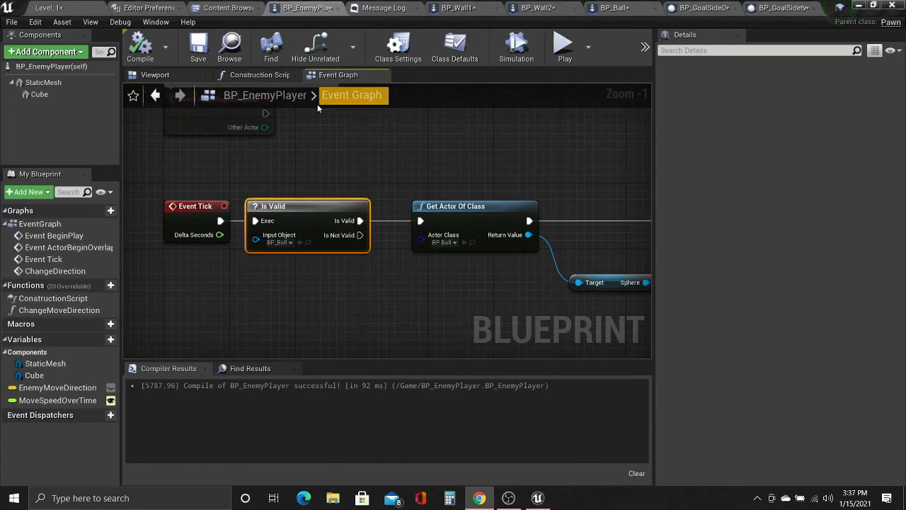
mouse_move(350, 175)
right_mouse_down()
mouse_move(307, 141)
mouse_move(272, 134)
mouse_move(343, 178)
right_mouse_up()
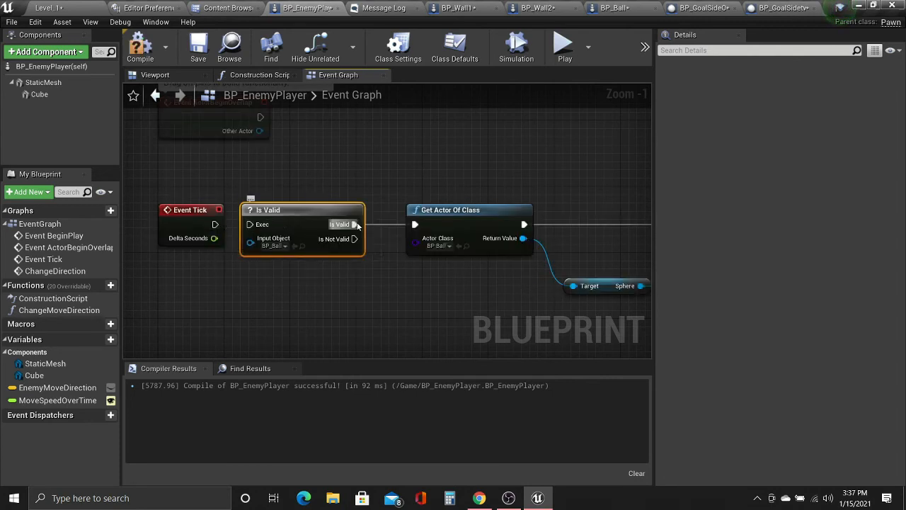
left_click_drag(338, 210, 611, 168)
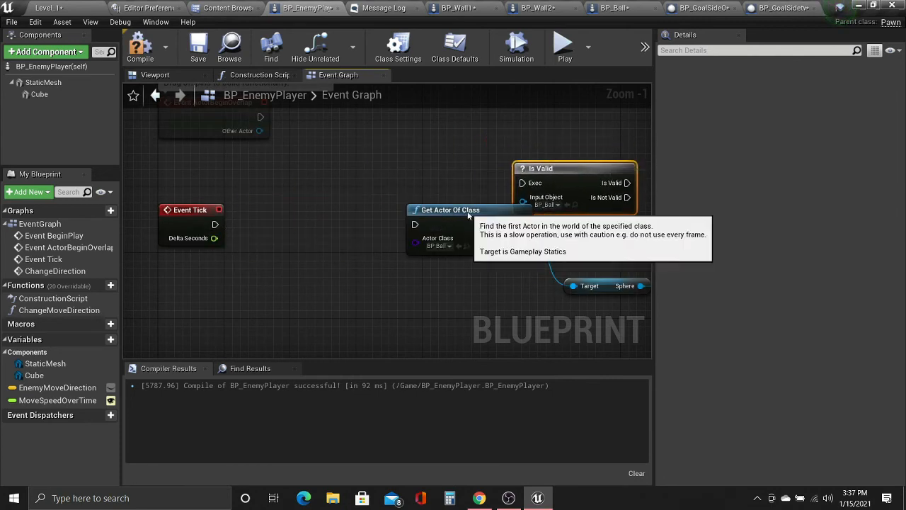
left_click_drag(467, 210, 300, 215)
left_click_drag(215, 224, 253, 225)
right_click_drag(402, 202, 302, 198)
left_click_drag(452, 172, 352, 212)
left_click_drag(258, 220, 325, 220)
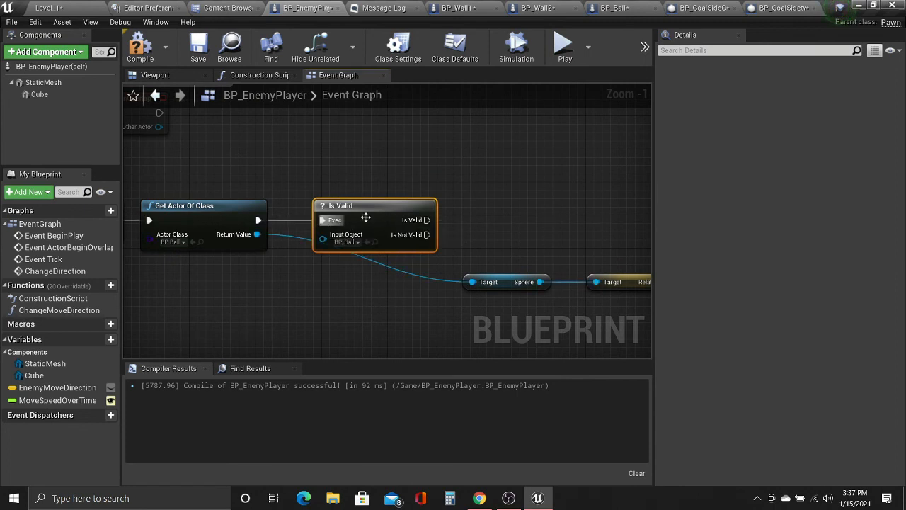
Connect Is Valid to the SET Enemy Move Direction node, feed Get Actor Of Class's Return Value into Input Object, and compile.
right_click_drag(425, 220, 307, 218)
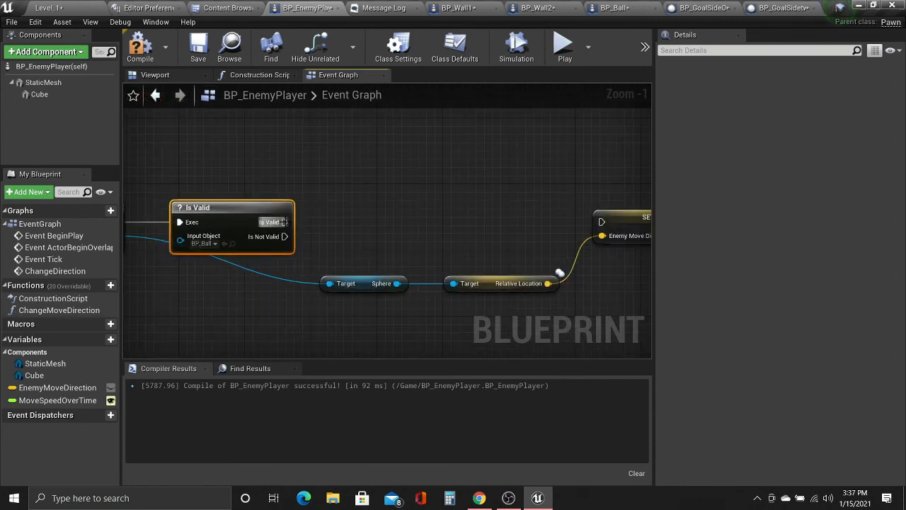
left_click_drag(283, 221, 602, 221)
right_click_drag(203, 238, 329, 237)
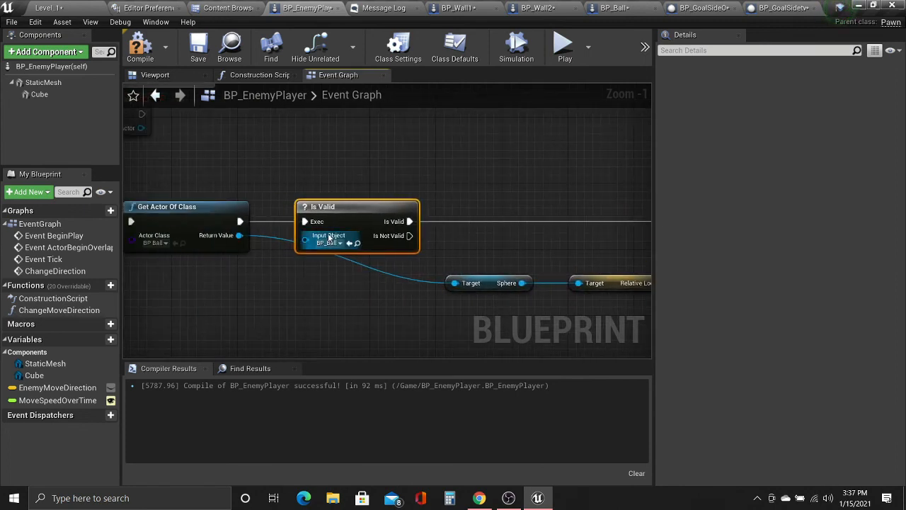
left_click_drag(239, 235, 306, 241)
scroll(291, 148, "down", 2)
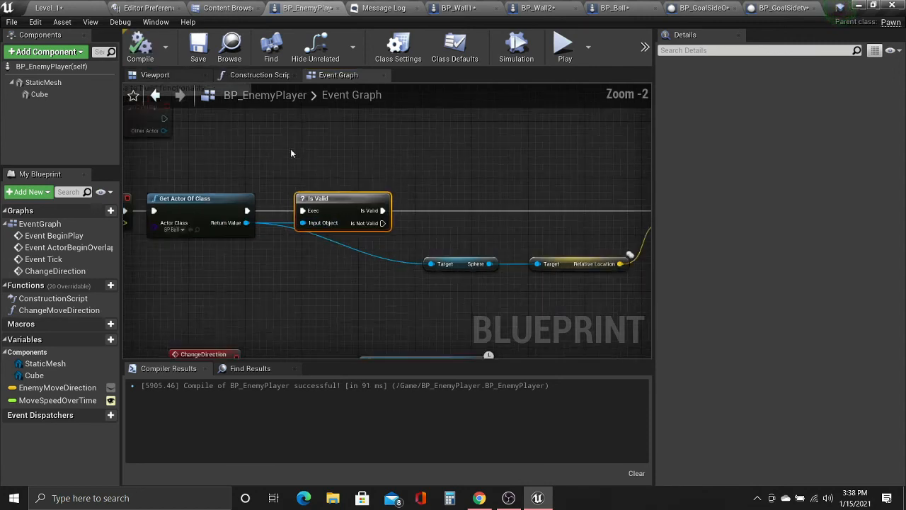
Play-test the game from the BP_EnemyPlayer blueprint, moving the player paddle both ways, and stop the session to review the event graph.
left_click(564, 46)
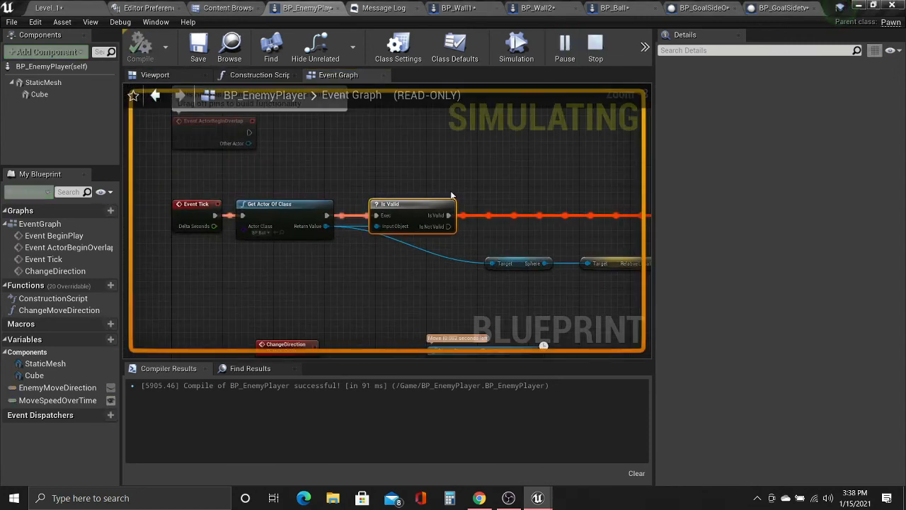
key("s")
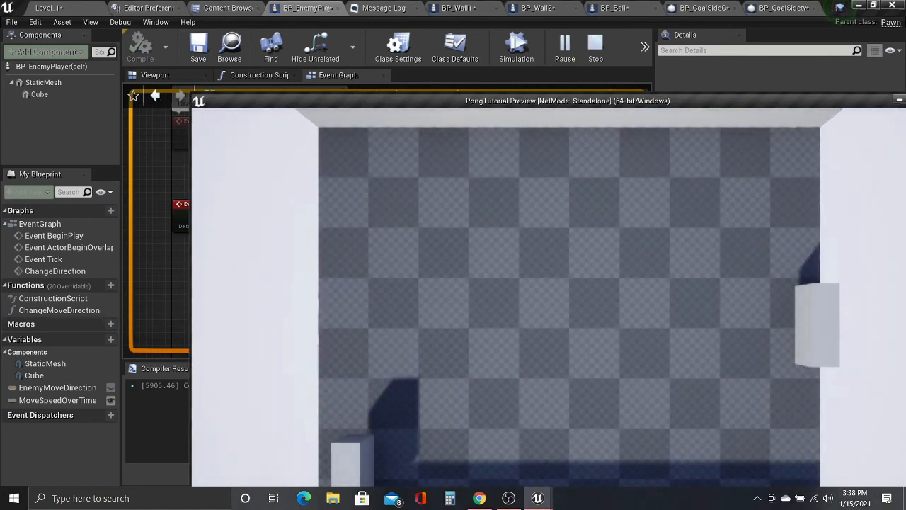
key("w")
key("s")
key("w")
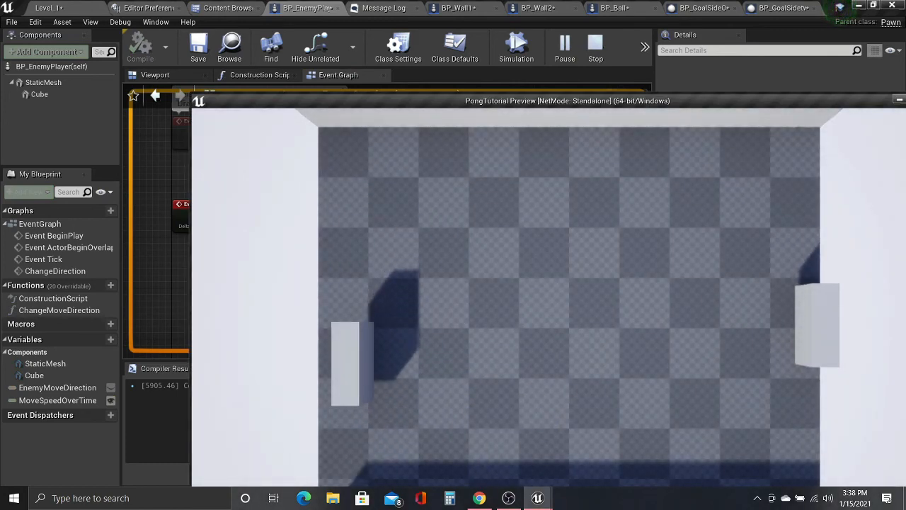
key("Escape")
right_click_drag(534, 125, 404, 172)
scroll(316, 184, "down", 4)
scroll(316, 185, "up", 3)
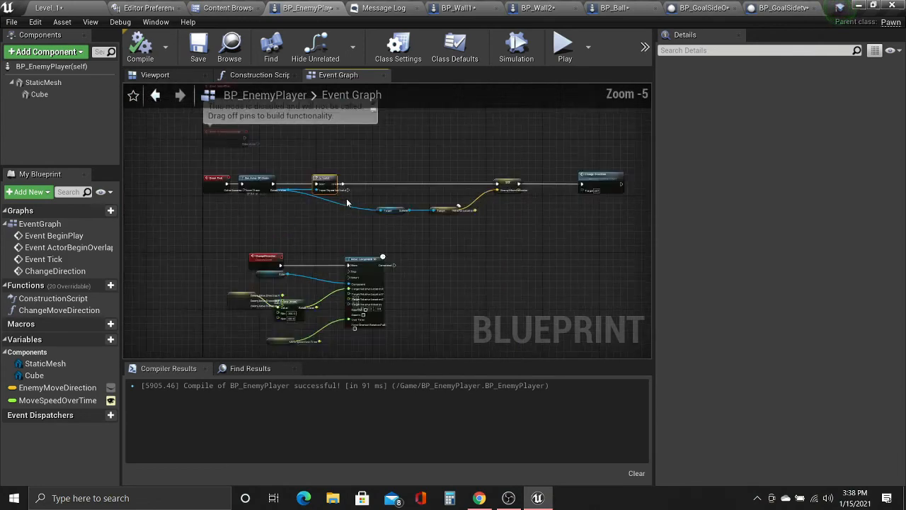
Switch to Level_1, play-test it in the viewport while moving the player paddle up and down, and stop the session.
left_click(73, 7)
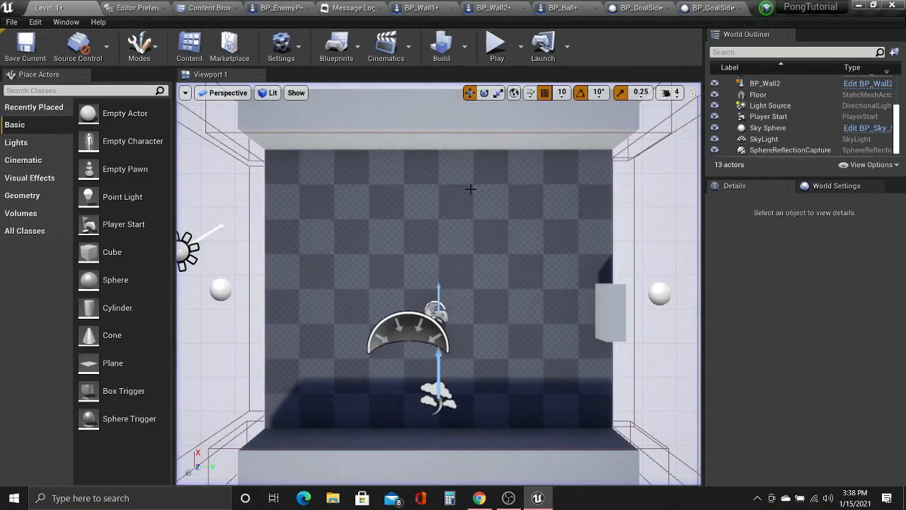
right_click_drag(471, 189, 334, 91)
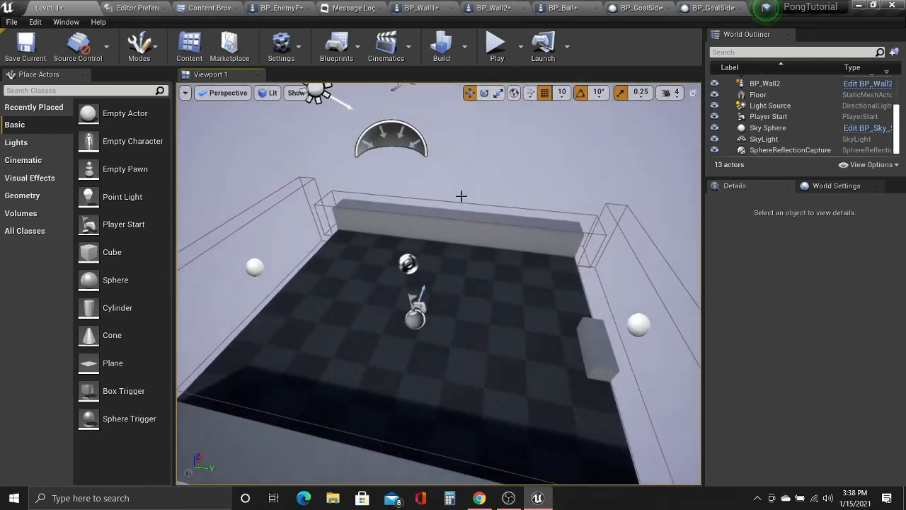
left_click(497, 46)
key("w")
key("s")
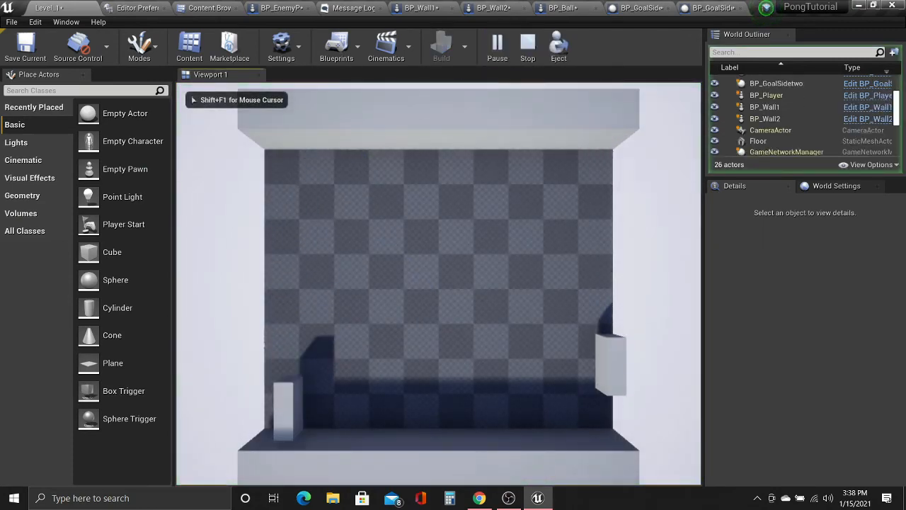
key("w")
key("s")
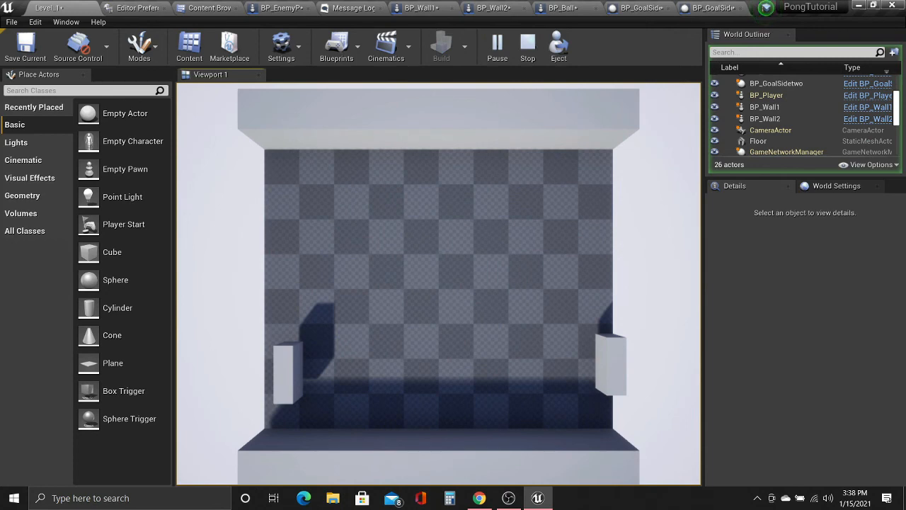
key("Escape")
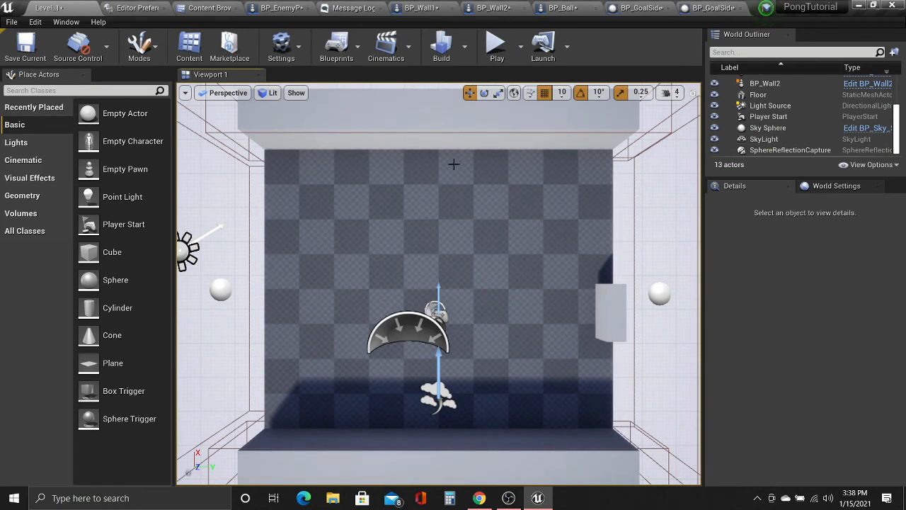
right_click_drag(372, 193, 396, 226)
key("s")
key("d")
key("a")
key("s")
key("d")
key("w")
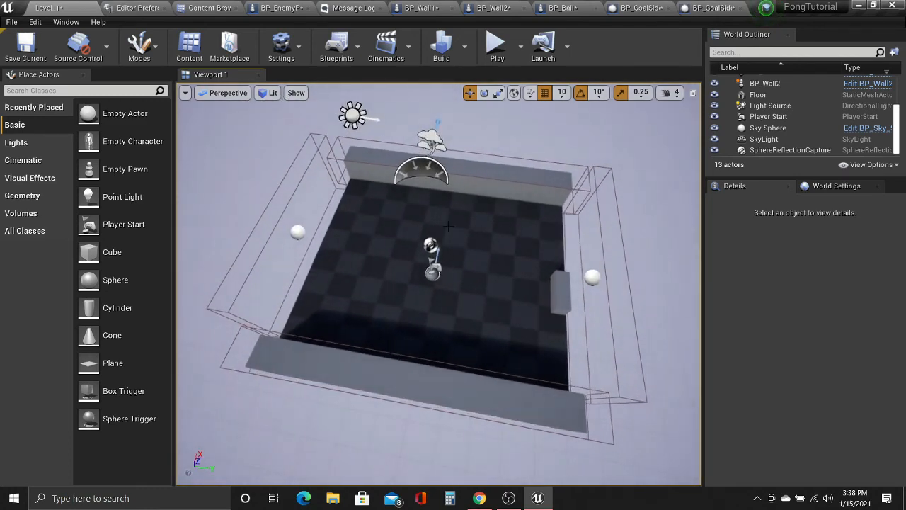